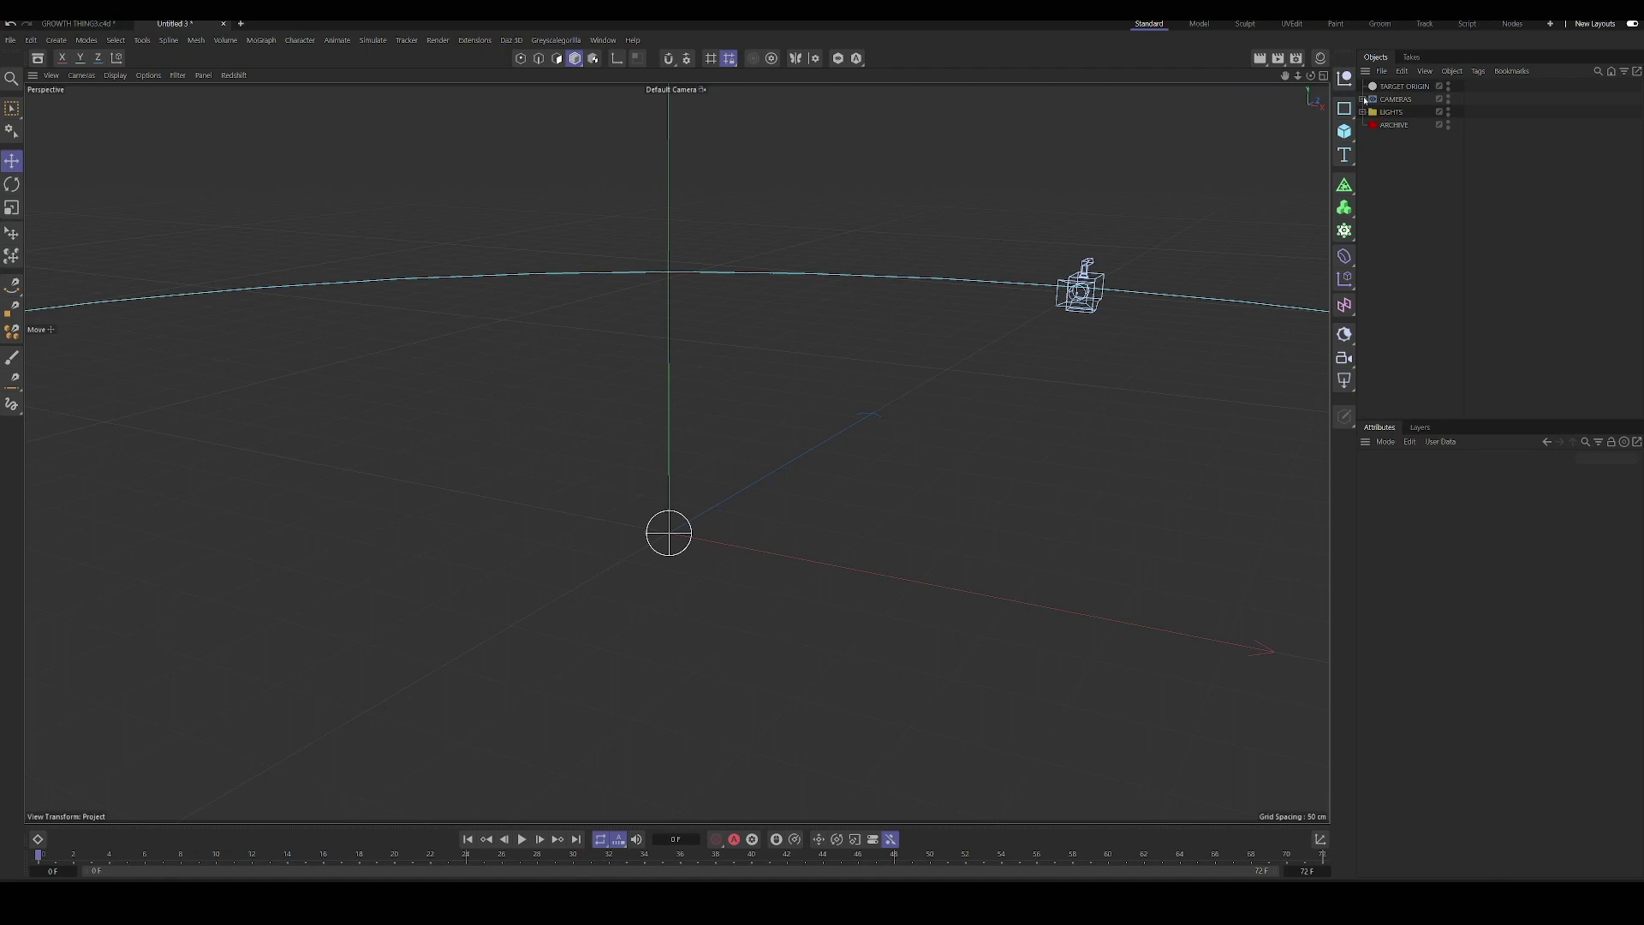
# - Expand the CAMERAS, Motion_Camera and LIGHTS groups to review the template's camera and light
pyautogui.click(1363, 100)
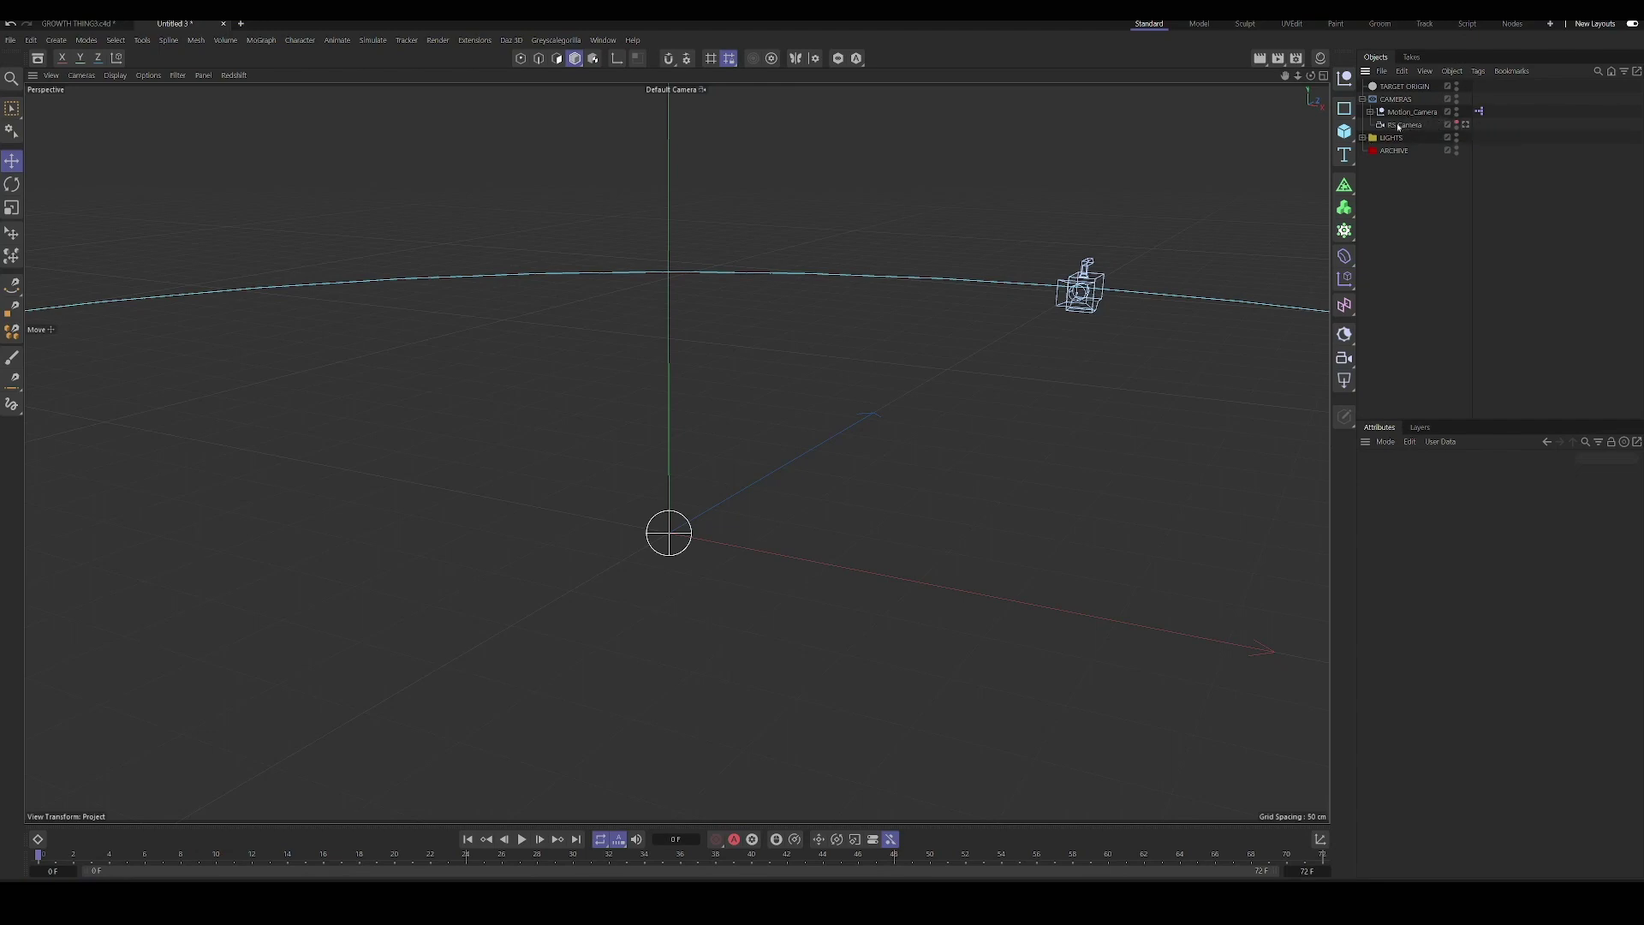
pyautogui.click(1370, 112)
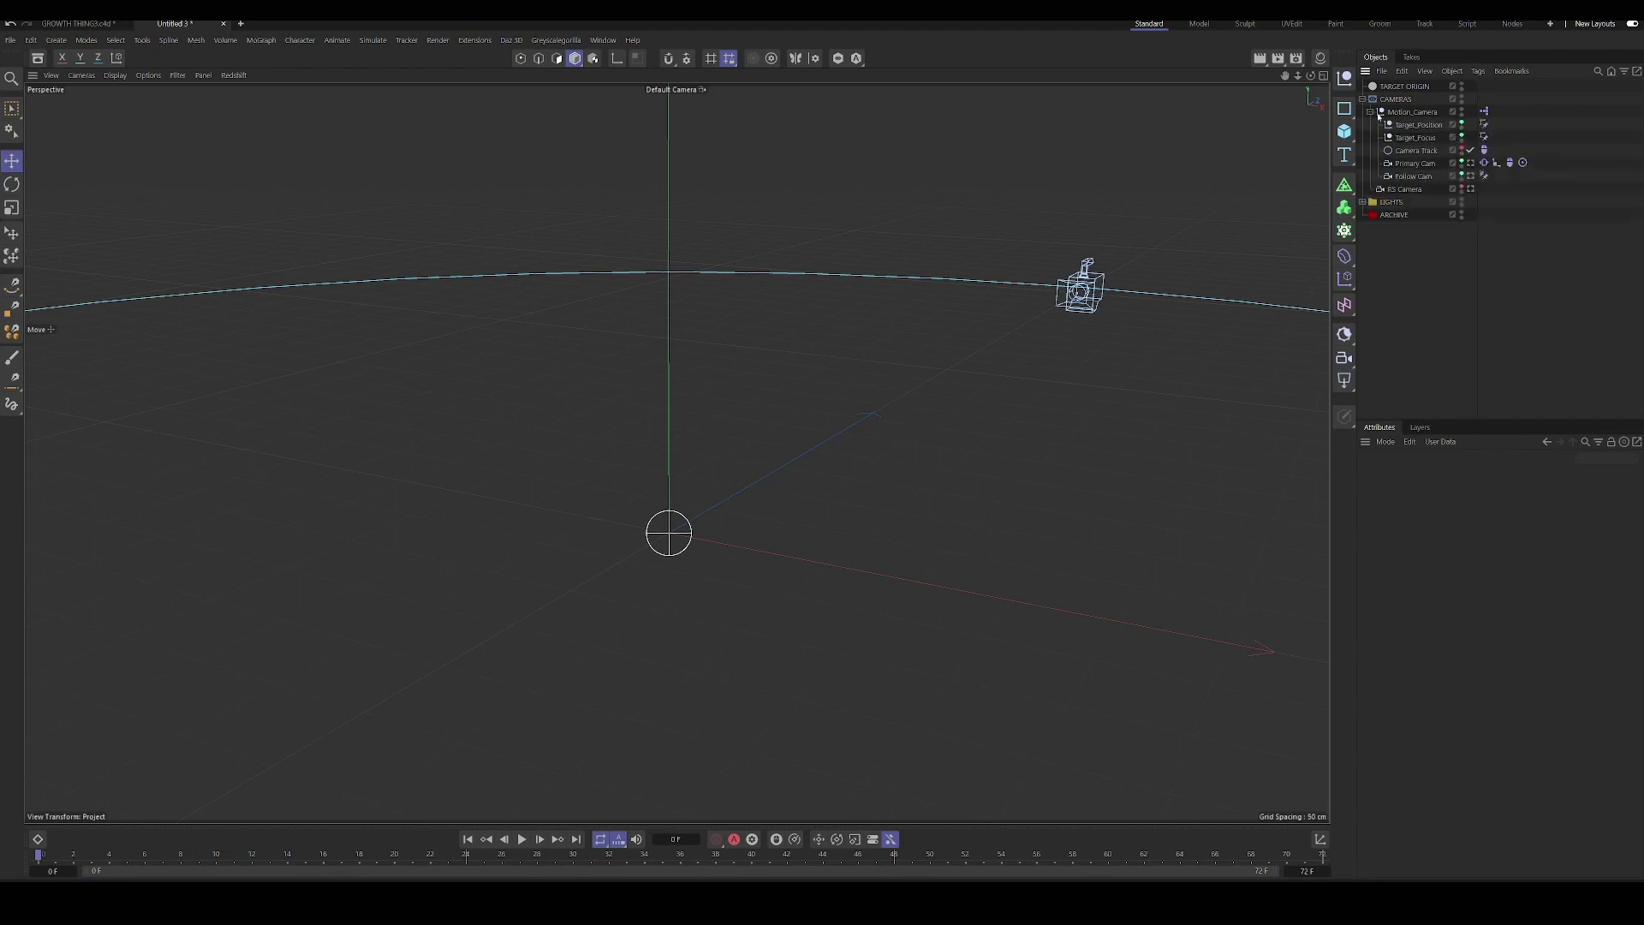
pyautogui.click(1372, 113)
pyautogui.click(1363, 138)
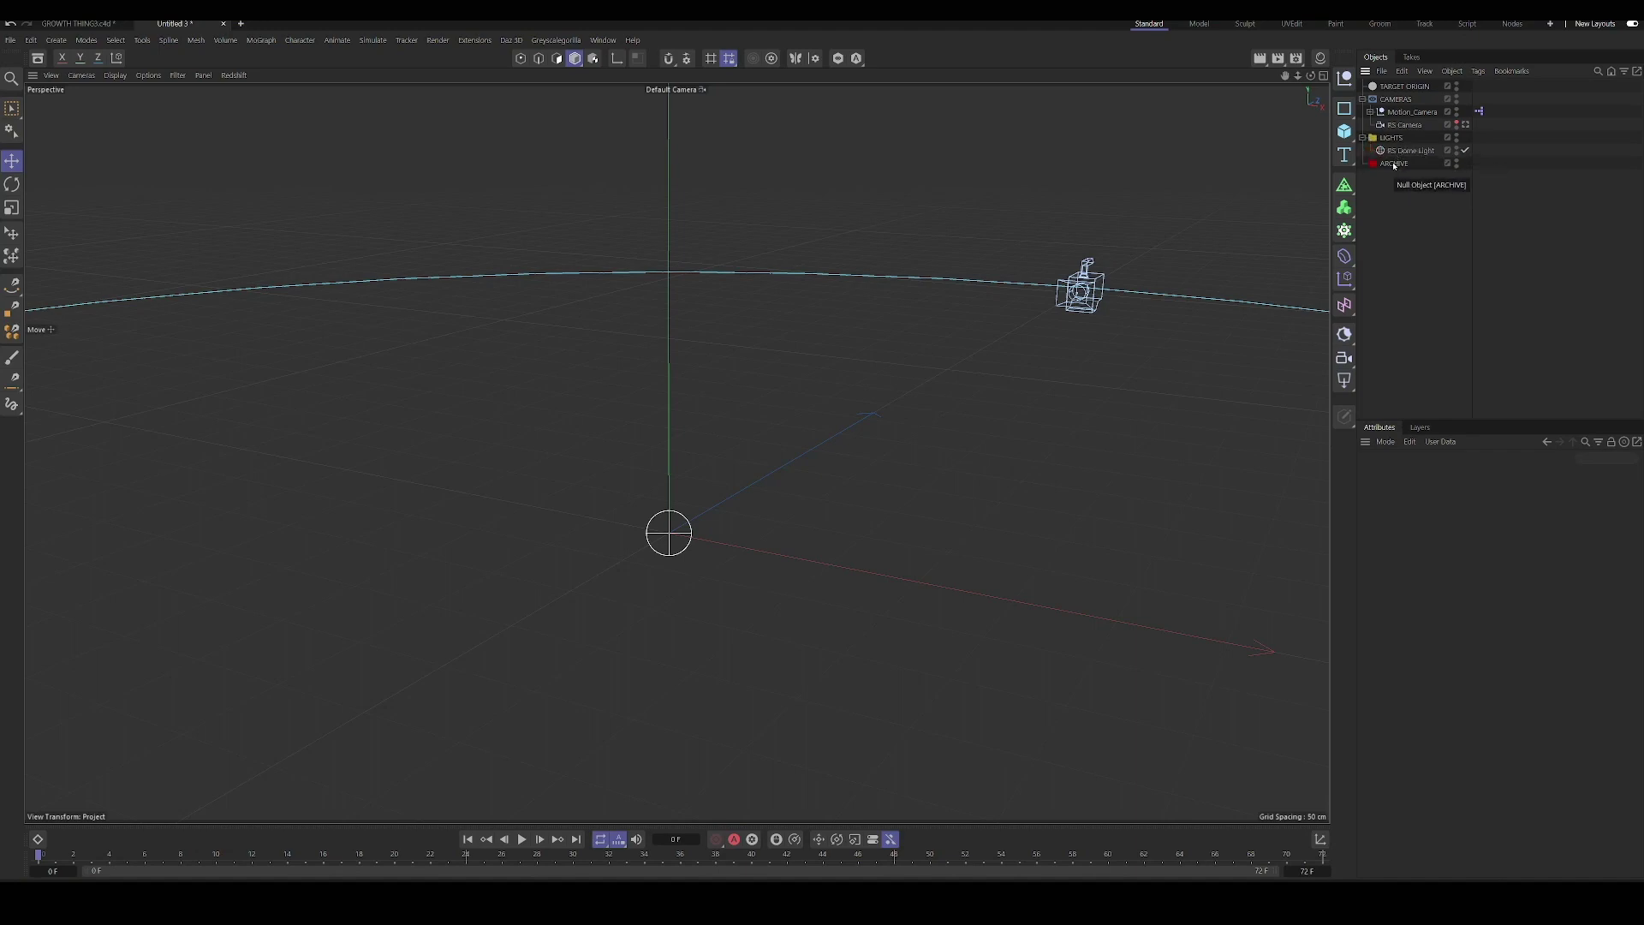
# - Inspect the properties of the TARGET ORIGIN and ARCHIVE nulls
pyautogui.click(1399, 88)
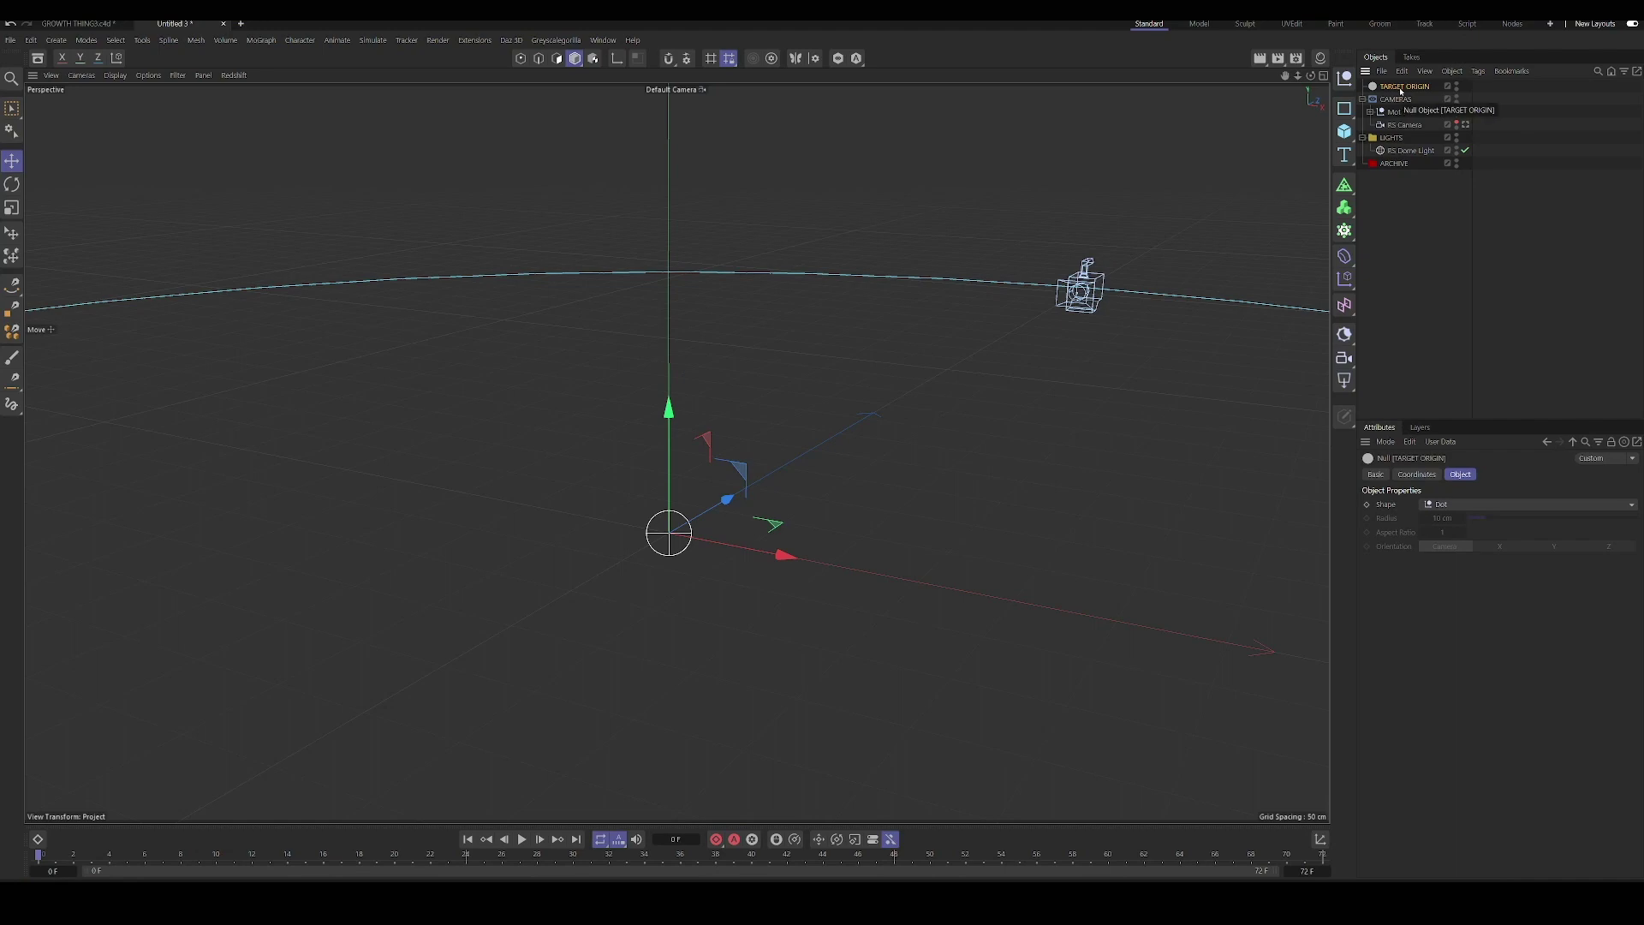
pyautogui.click(1389, 165)
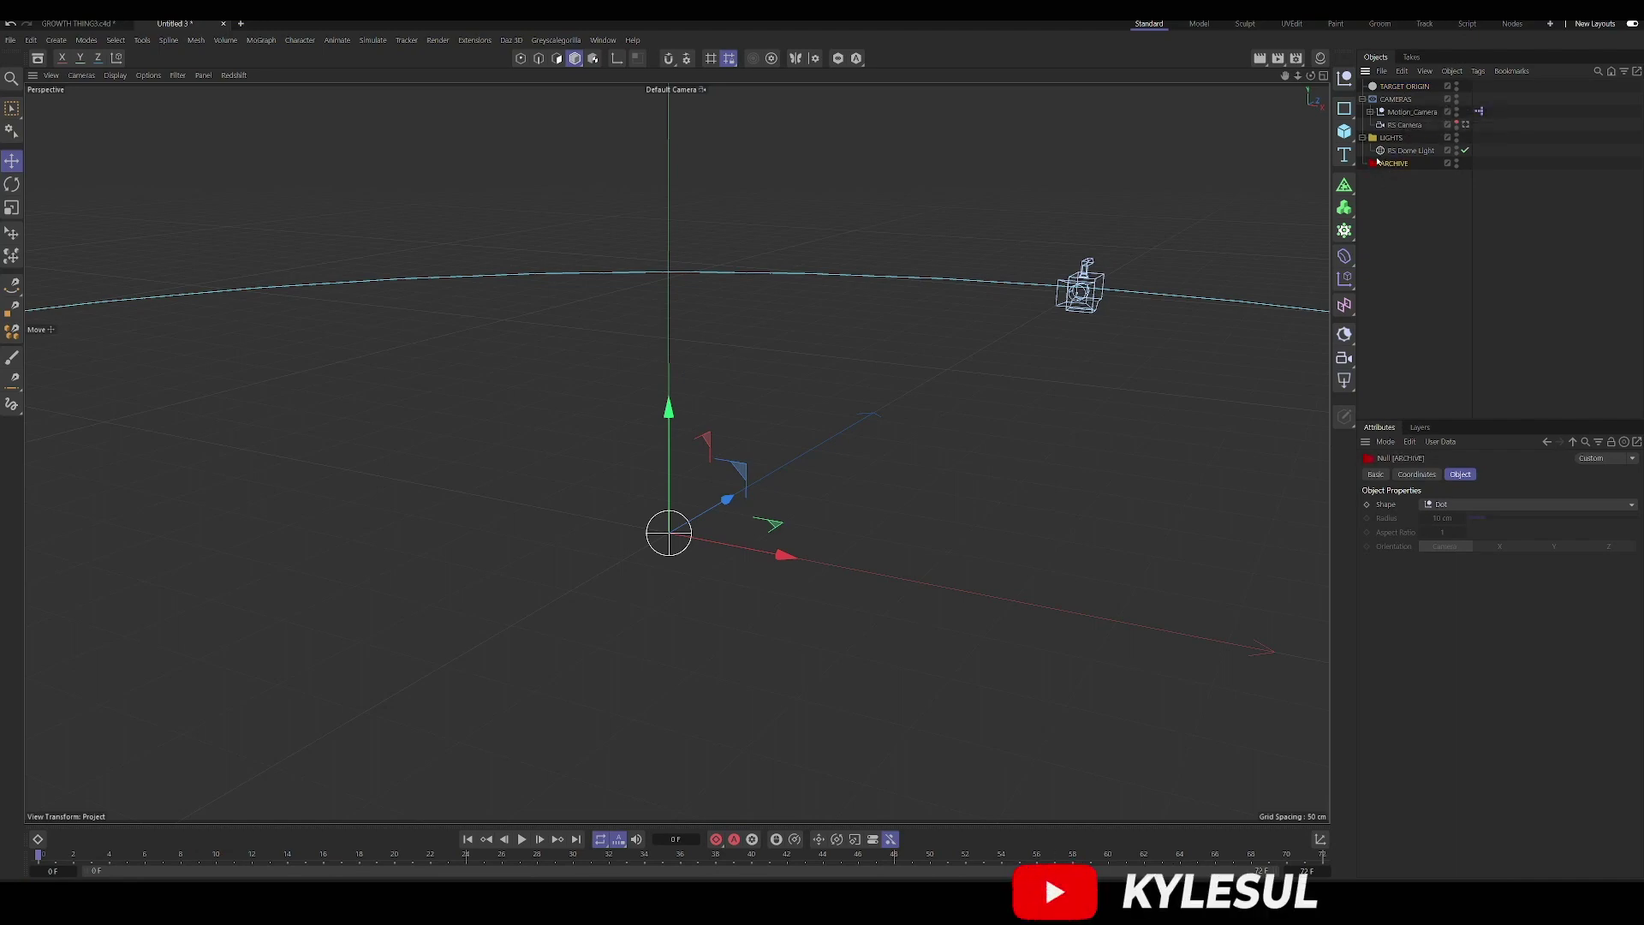
pyautogui.click(1376, 474)
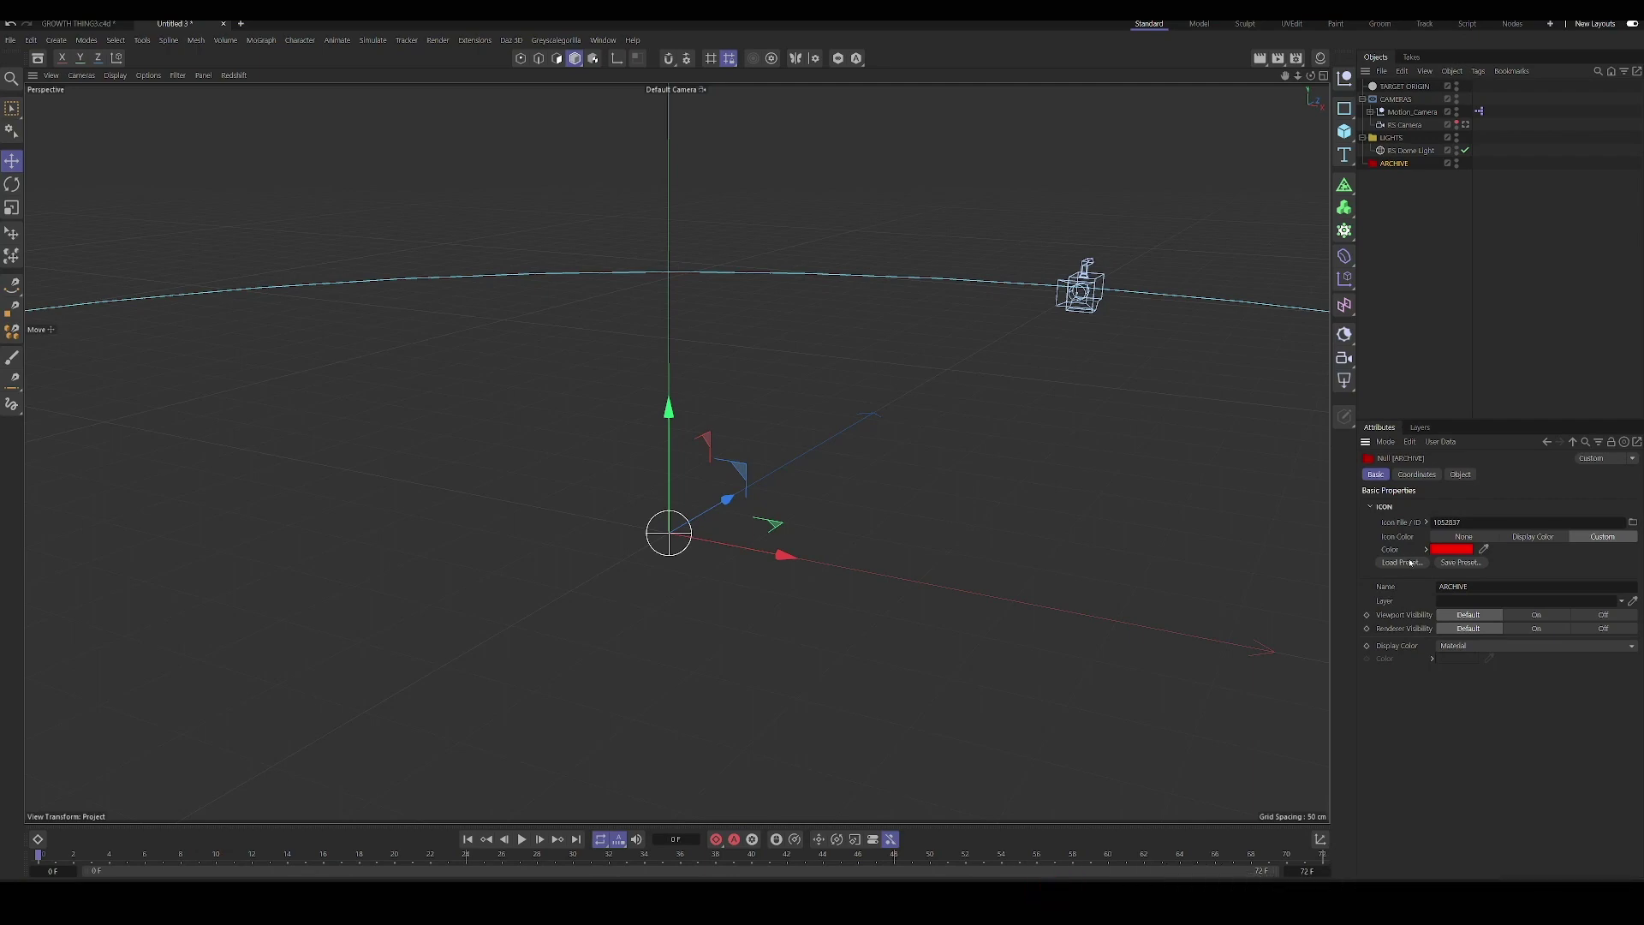
# - Select all seven scene objects from TARGET ORIGIN down to ARCHIVE
pyautogui.click(1383, 267)
pyautogui.click(1401, 88)
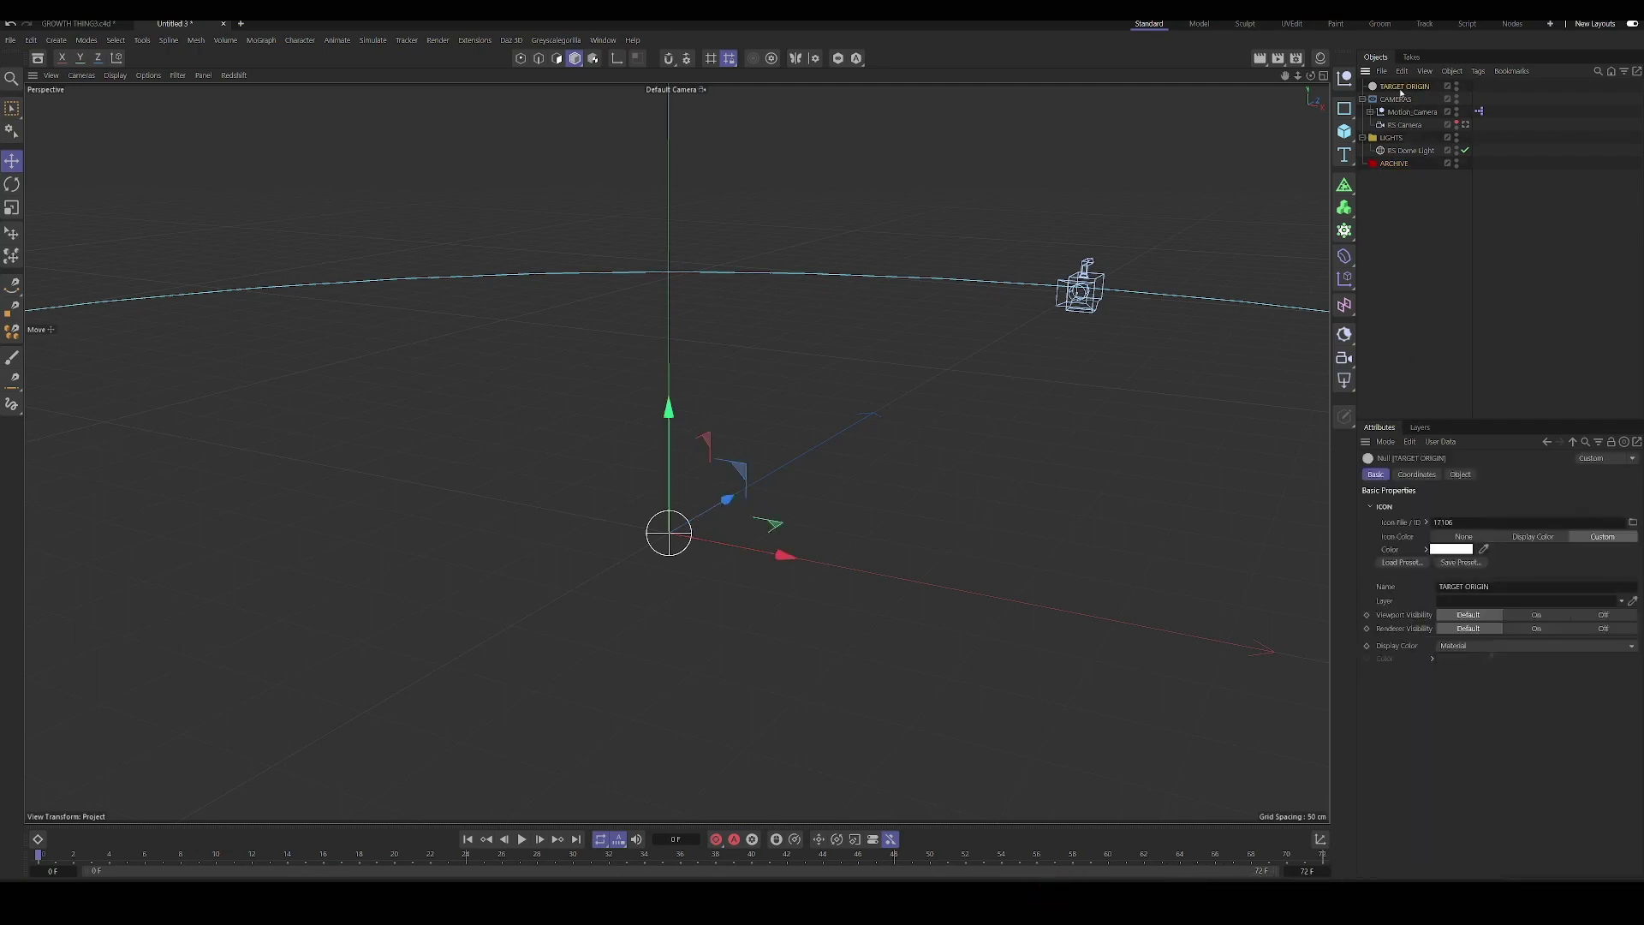
pyautogui.keyDown('shift'); pyautogui.click(1404, 166); pyautogui.keyUp('shift')
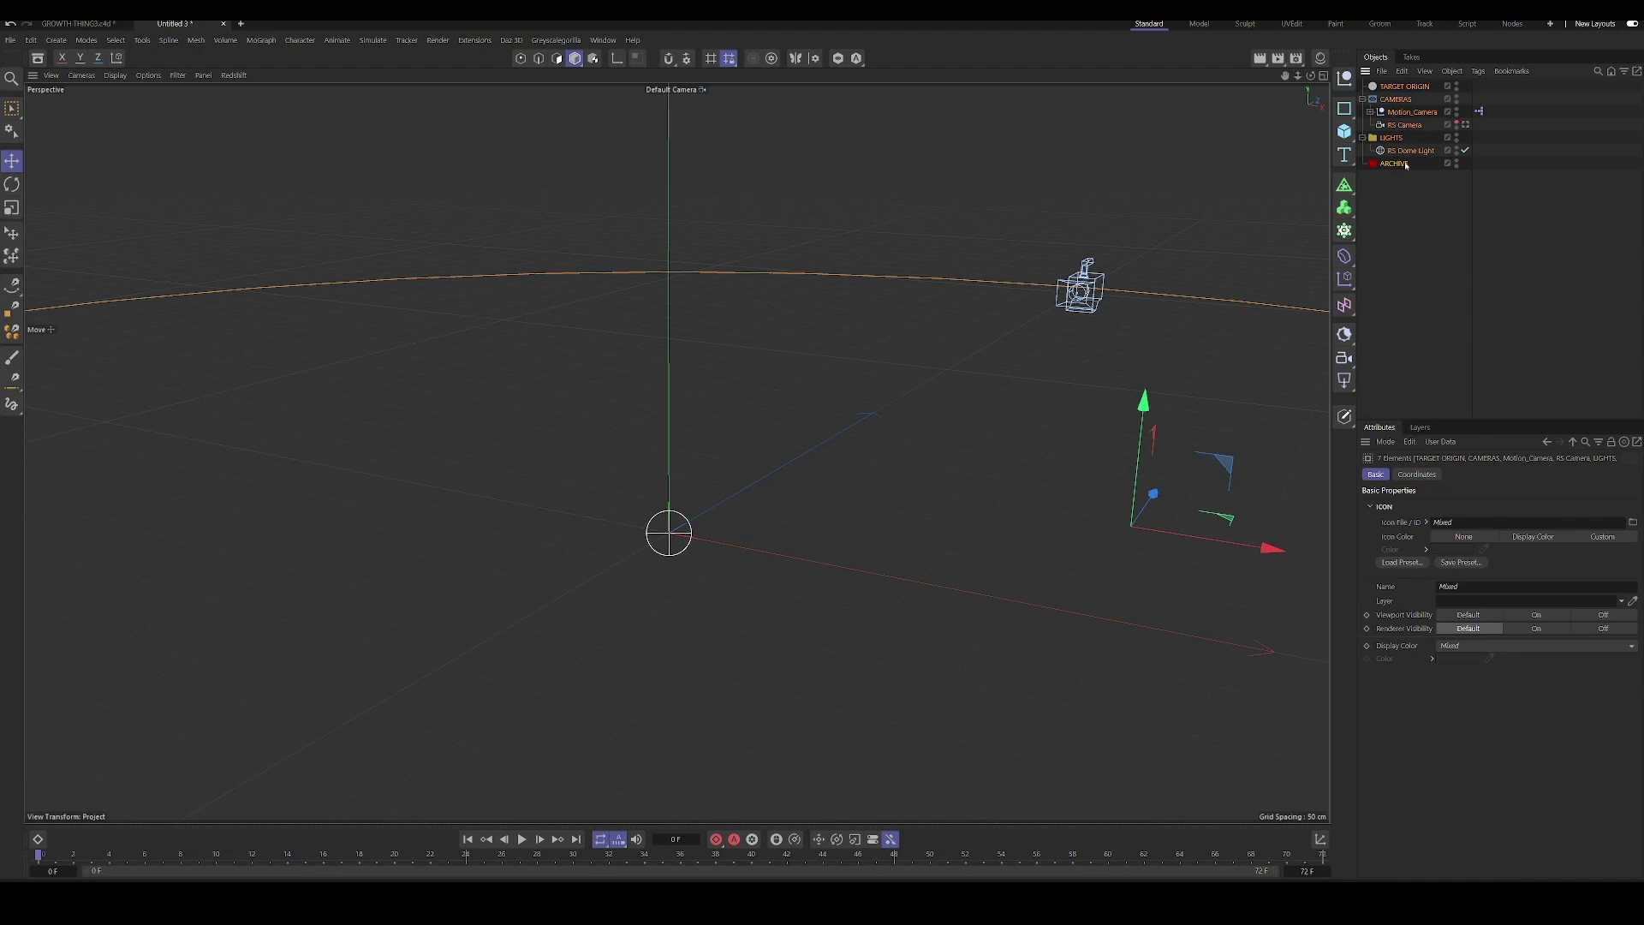
# - Delete the template objects and add a Disc primitive to the empty scene
pyautogui.press('Delete')
pyautogui.click(1345, 131)
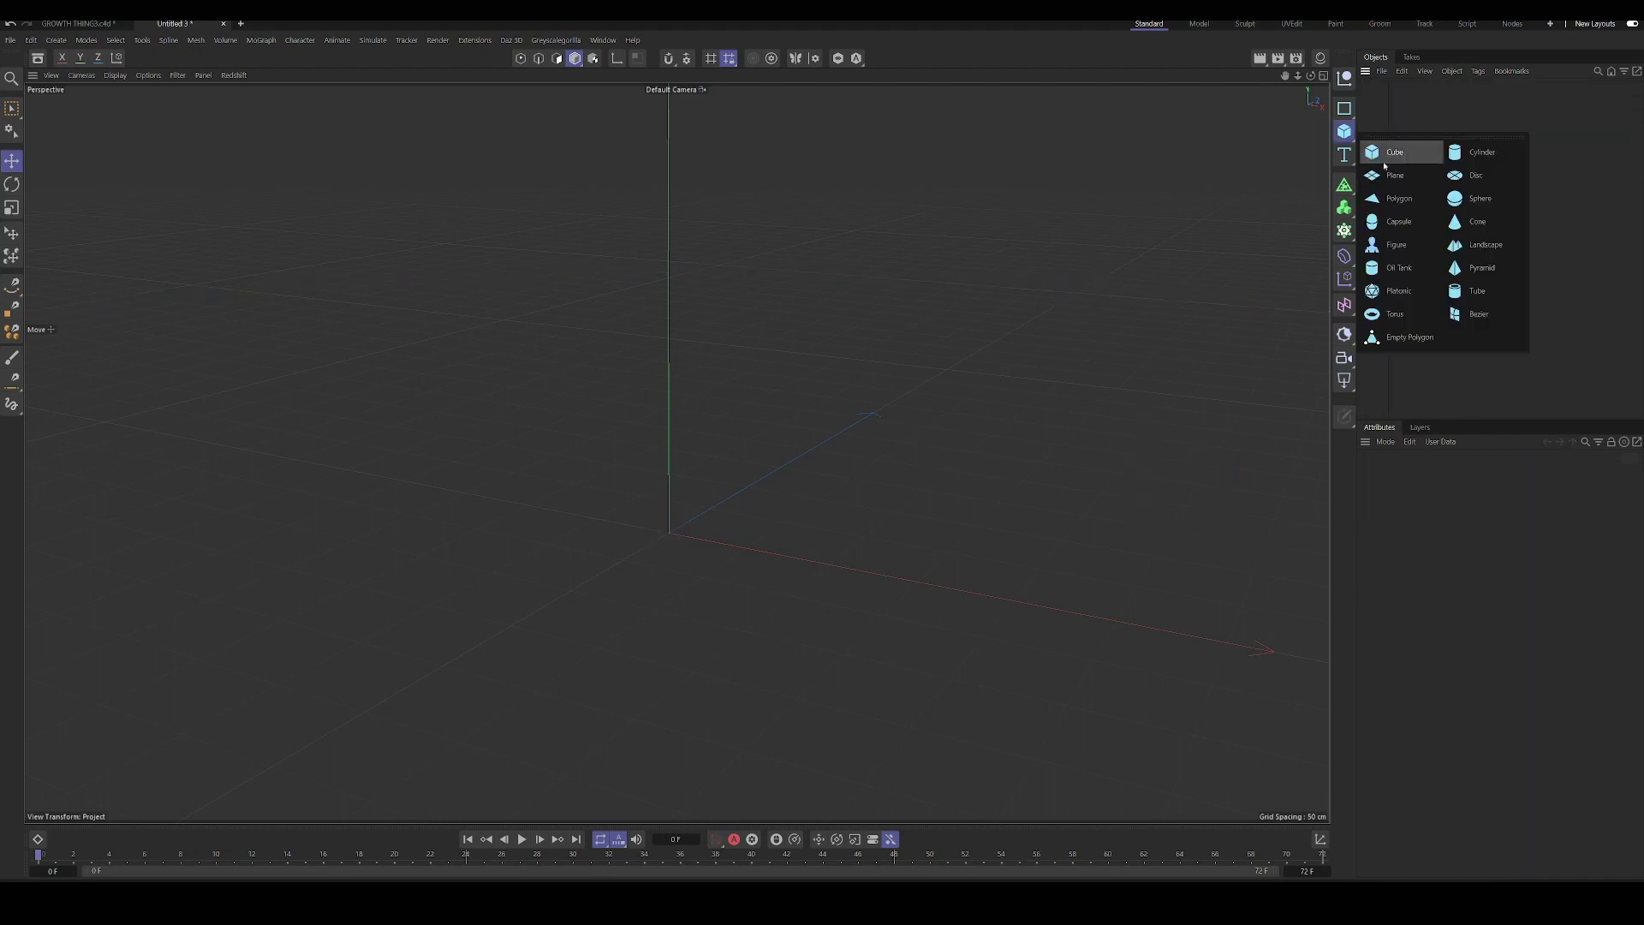
pyautogui.click(1447, 170)
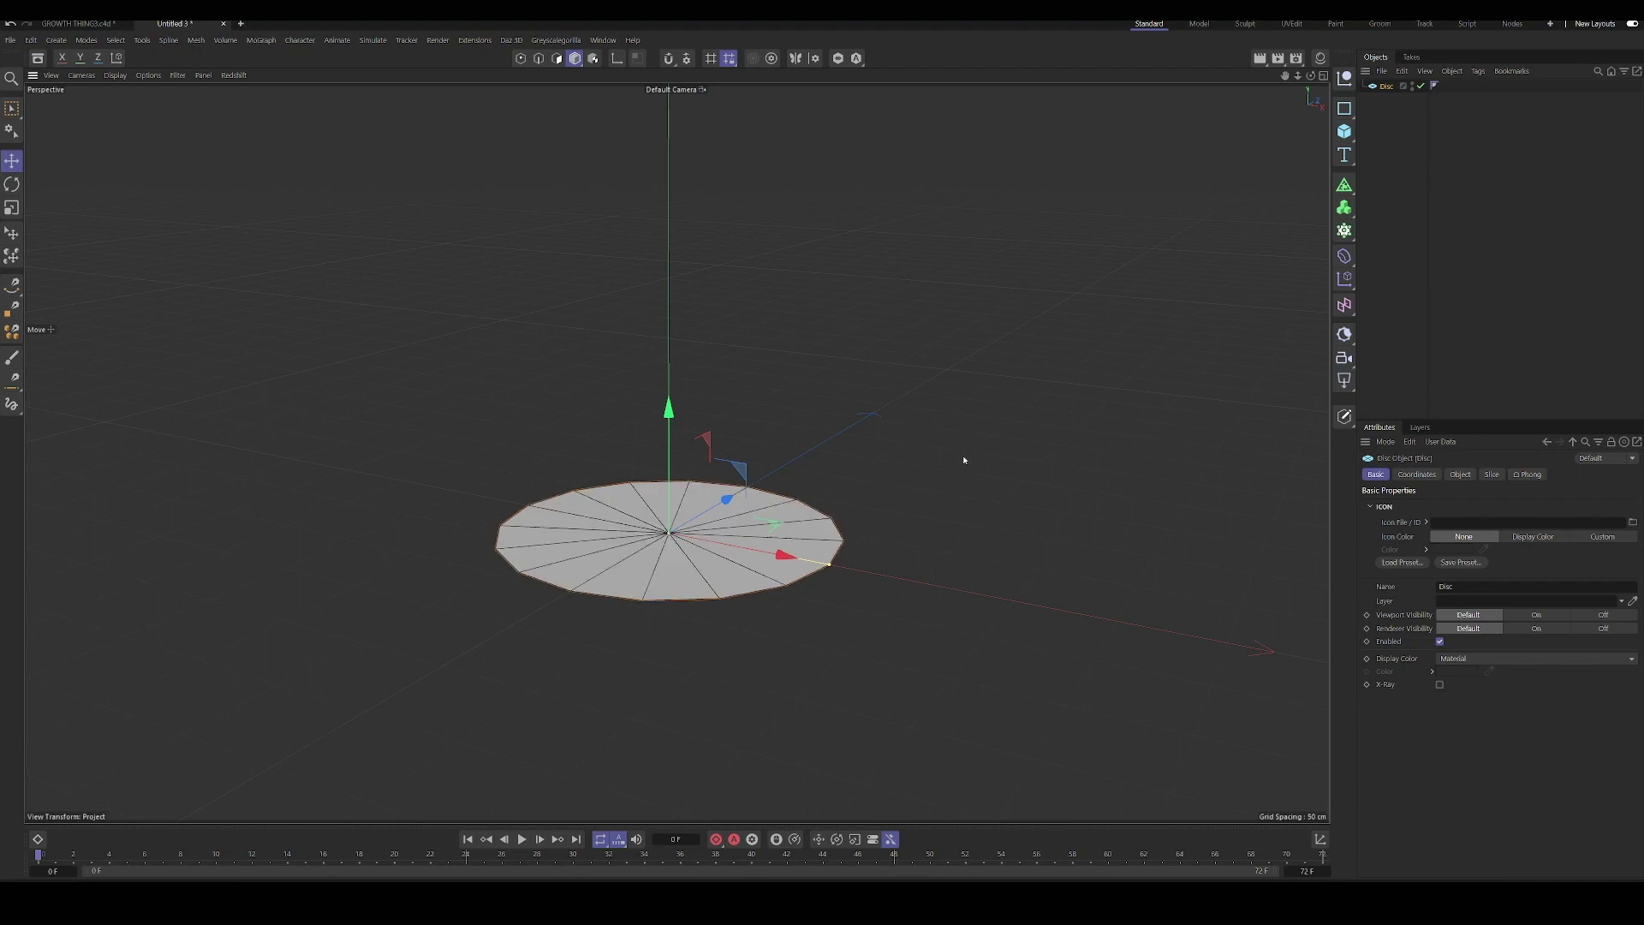
# - Switch the viewport shading to Gouraud Shading (Lines) with N-B
pyautogui.rightClick(750, 553)
pyautogui.press('Escape')
pyautogui.press('n')
pyautogui.press('a')
pyautogui.press('n')
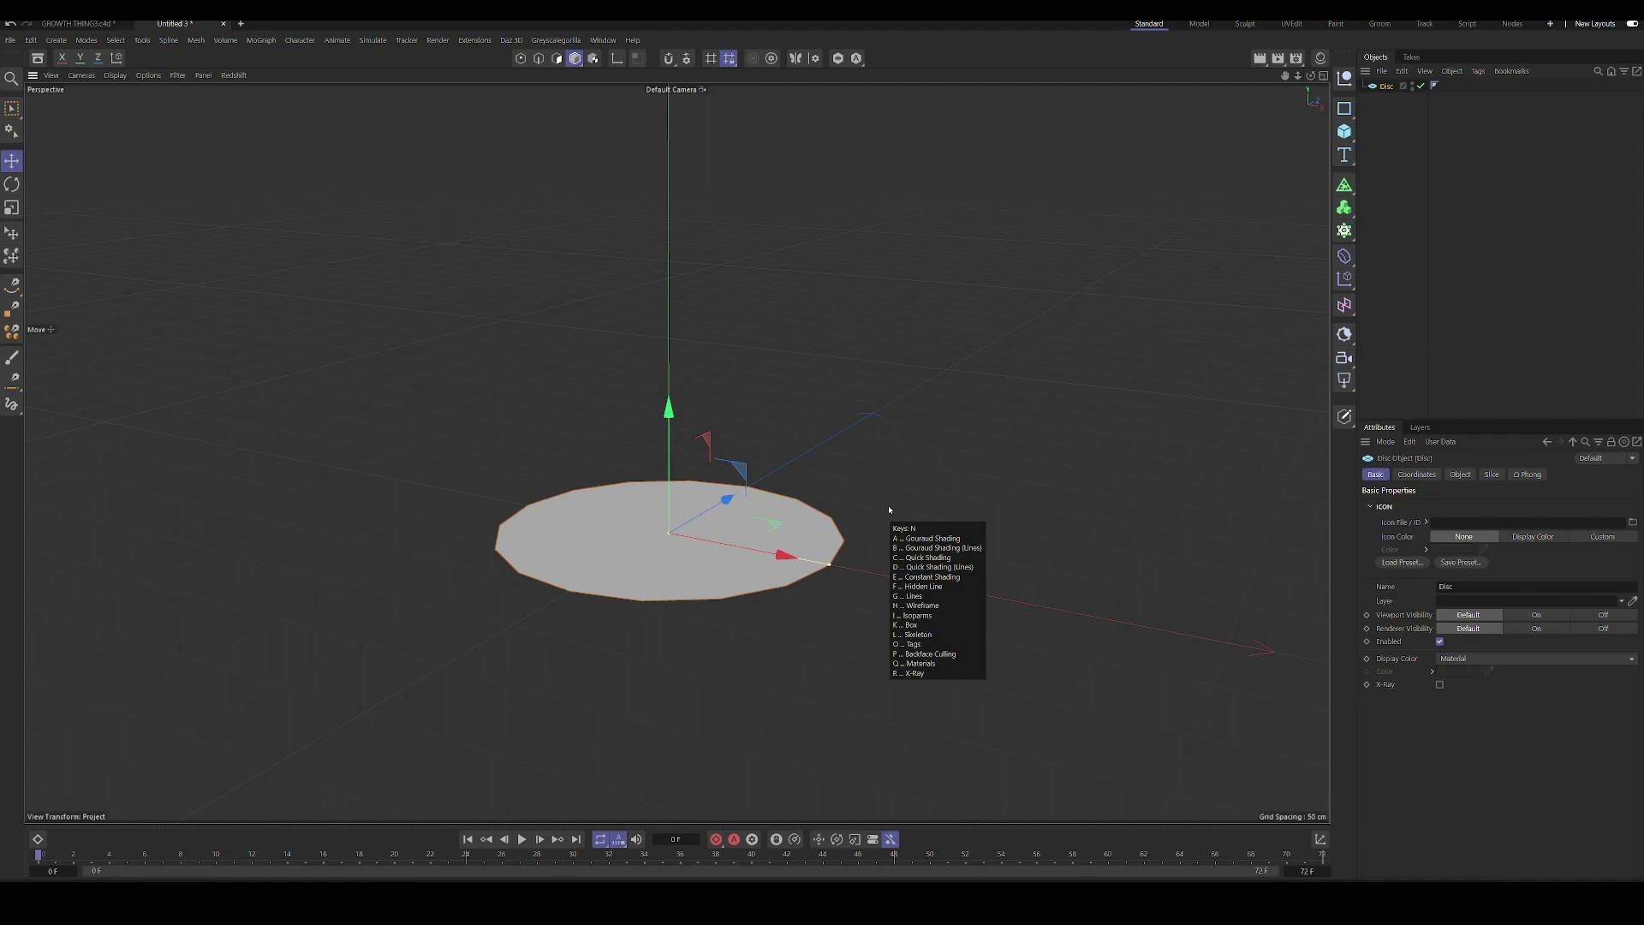
pyautogui.press('b')
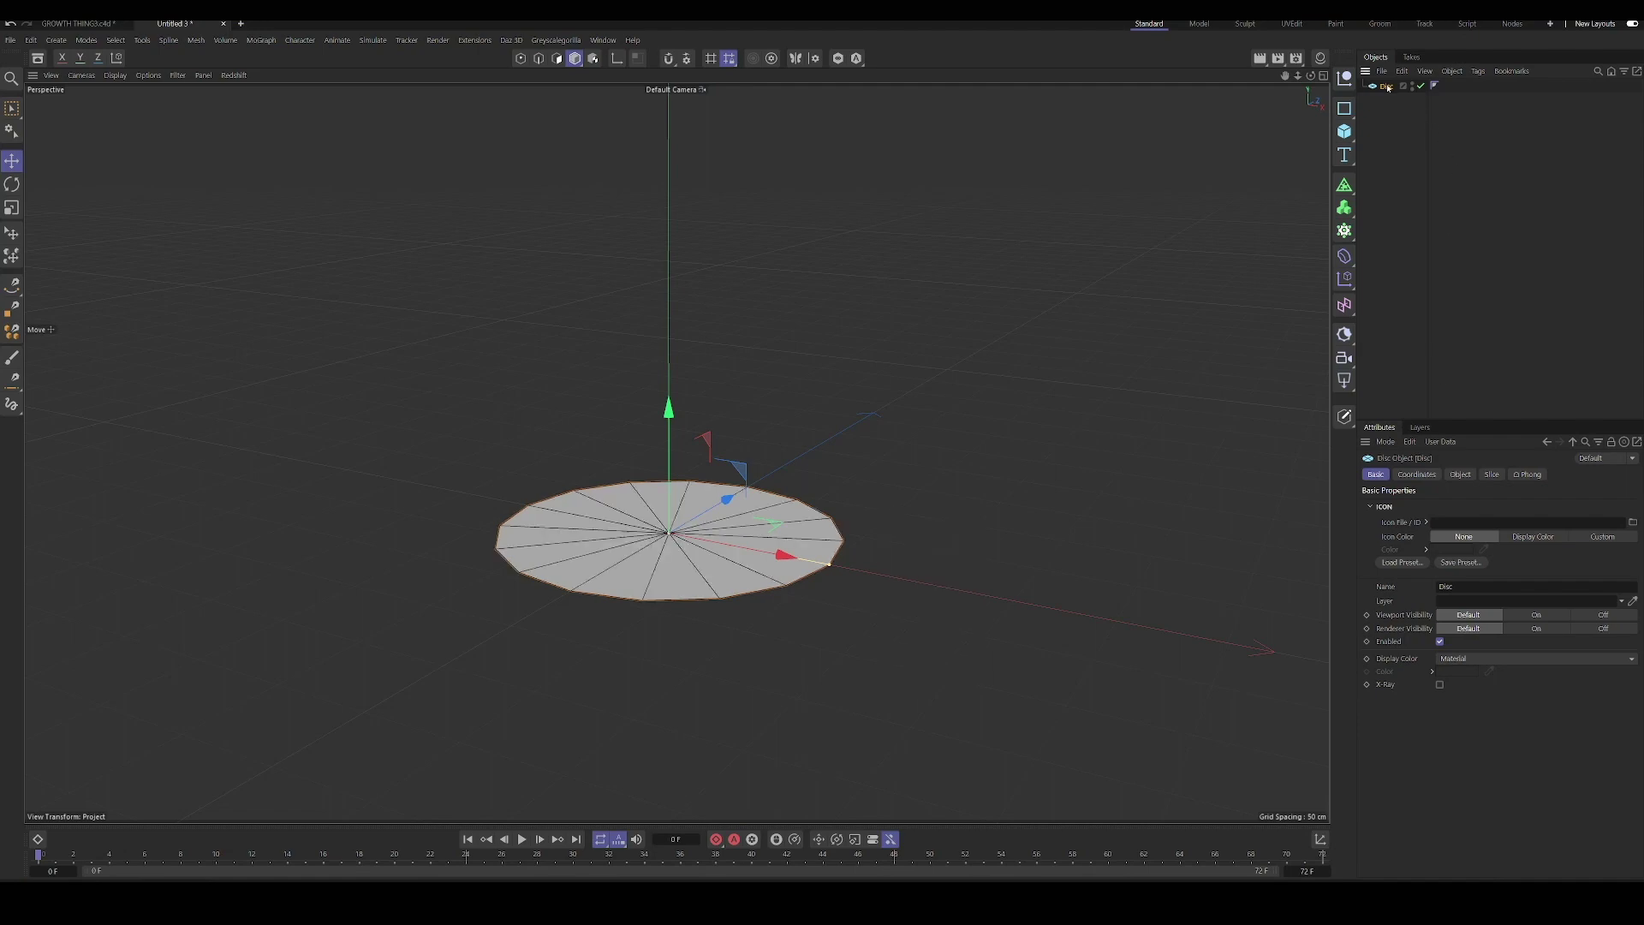
# - Give the Disc 71 disc segments and 90 rotation segments
pyautogui.click(1416, 474)
pyautogui.click(1460, 473)
pyautogui.moveTo(1512, 548); pyautogui.dragTo(1593, 533)
pyautogui.scroll(5, 718, 517)
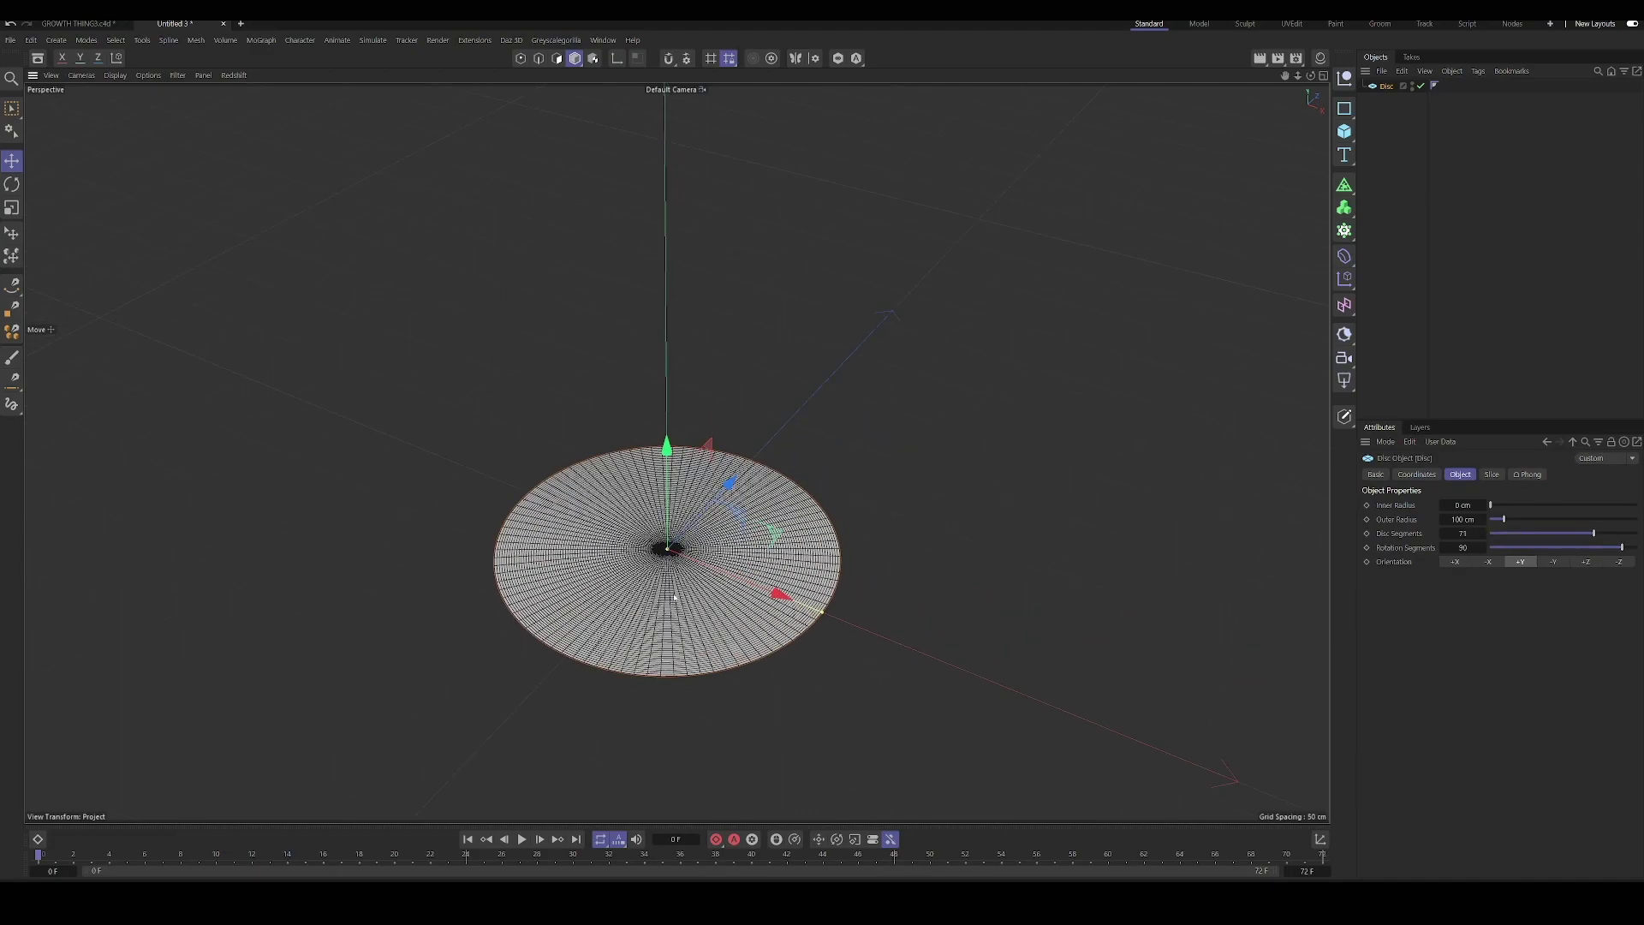
pyautogui.scroll(-3, 718, 517)
pyautogui.keyDown('alt'); pyautogui.moveTo(718, 518); pyautogui.dragTo(719, 457); pyautogui.keyUp('alt')
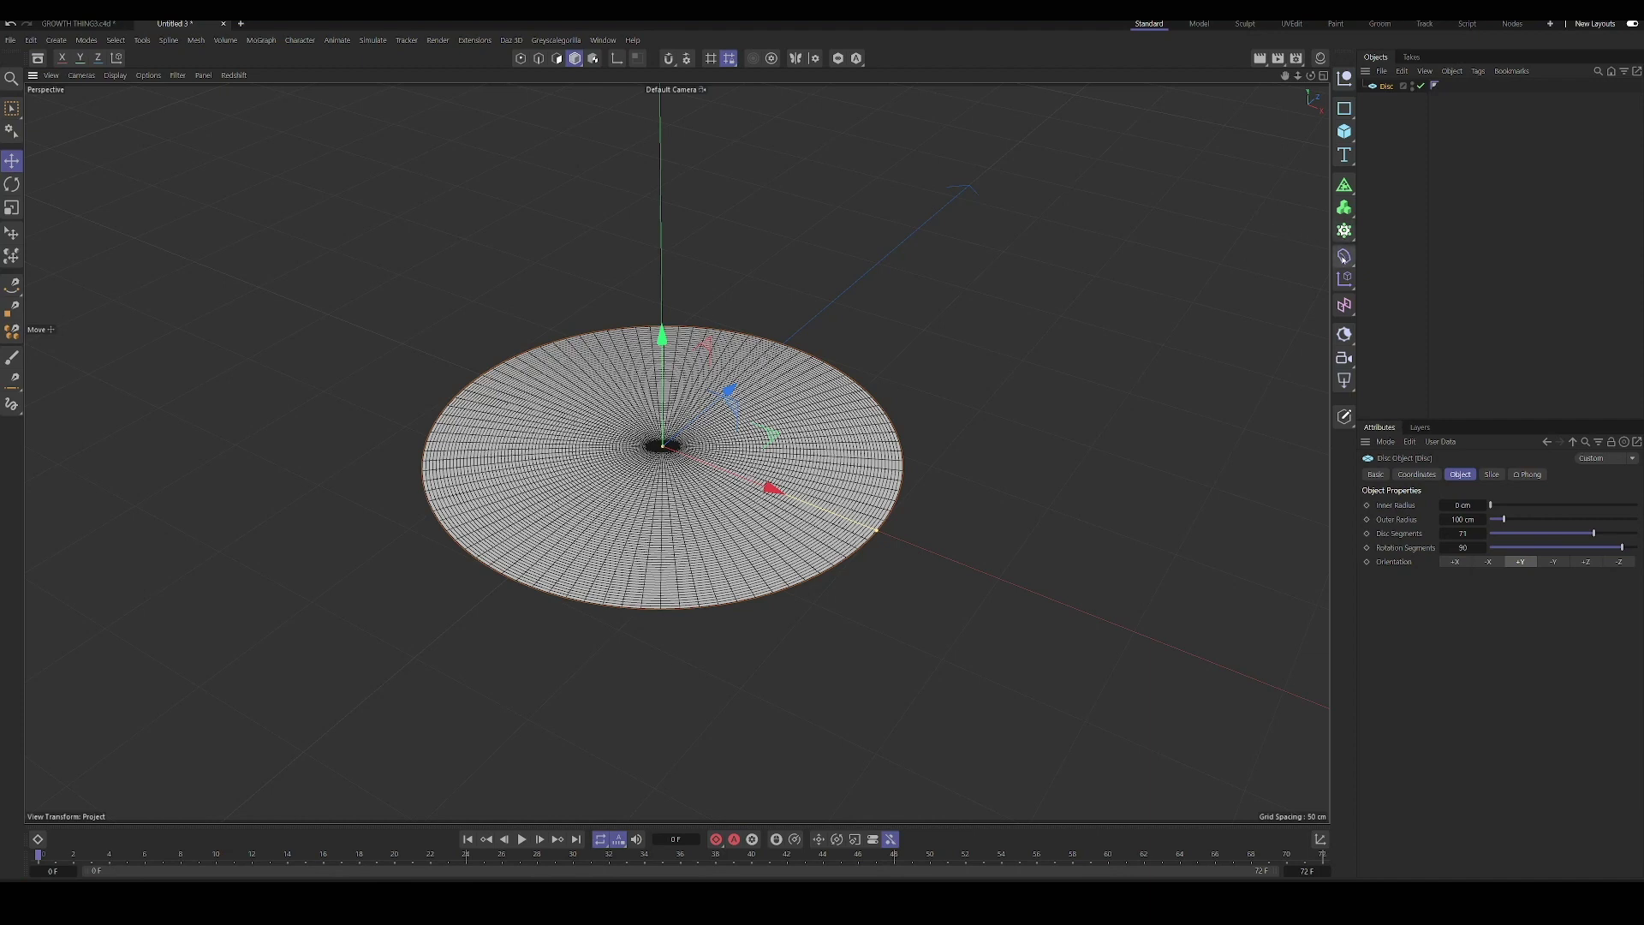
# - Add a Displacer under the Disc and drive it with a Noise shader
pyautogui.click(1344, 257)
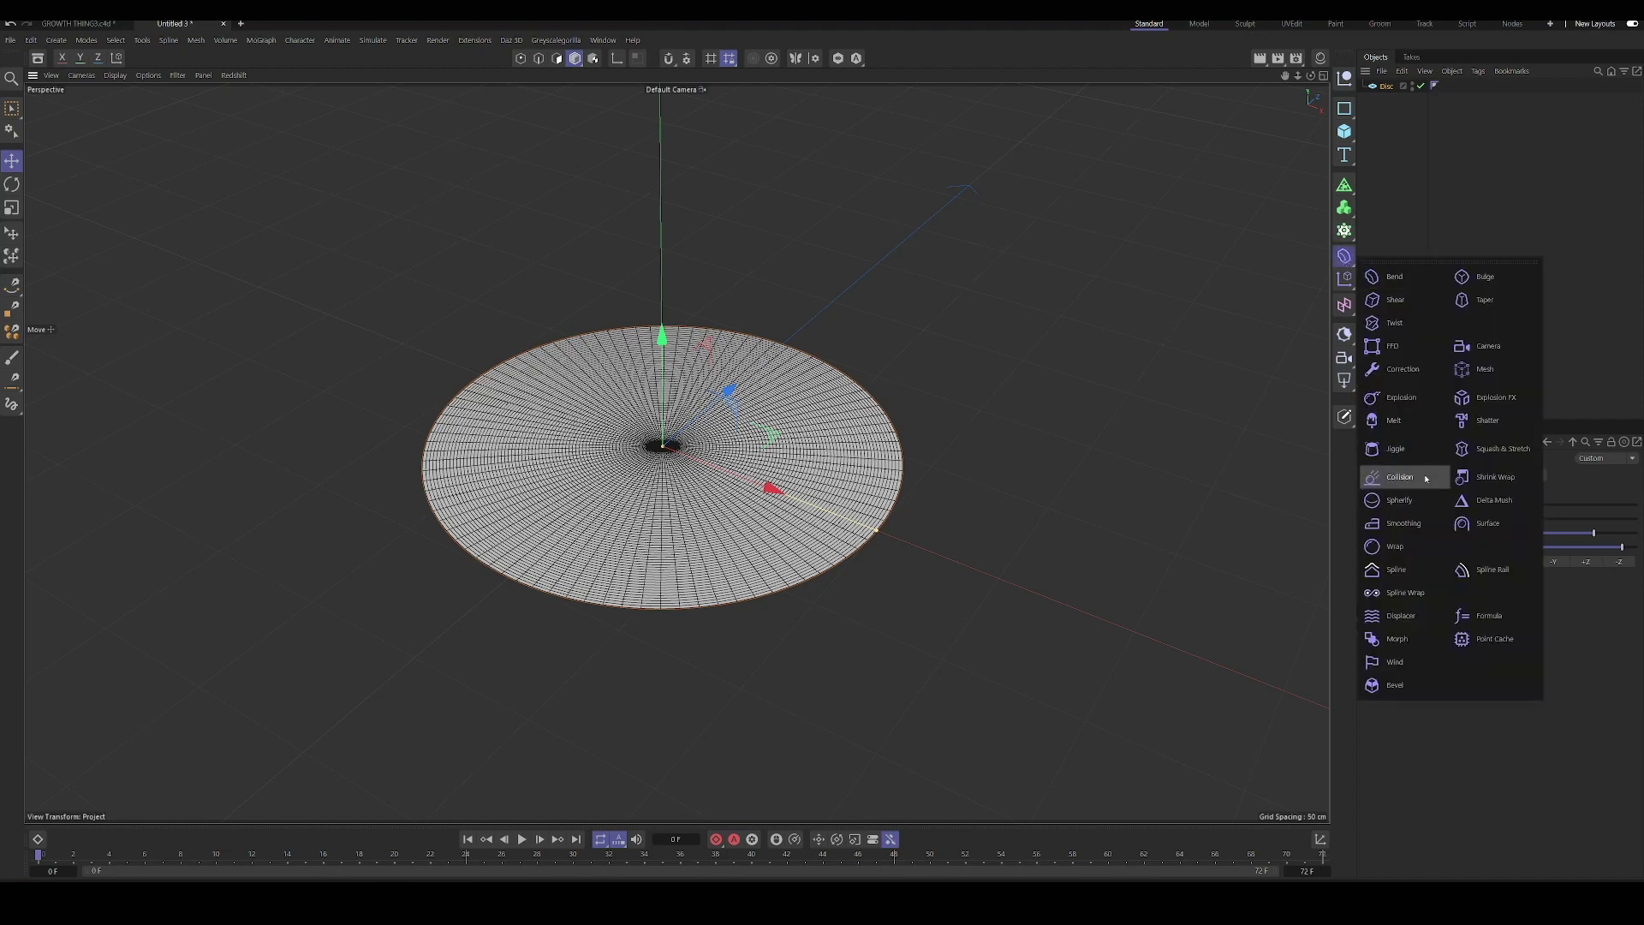
pyautogui.click(1422, 617)
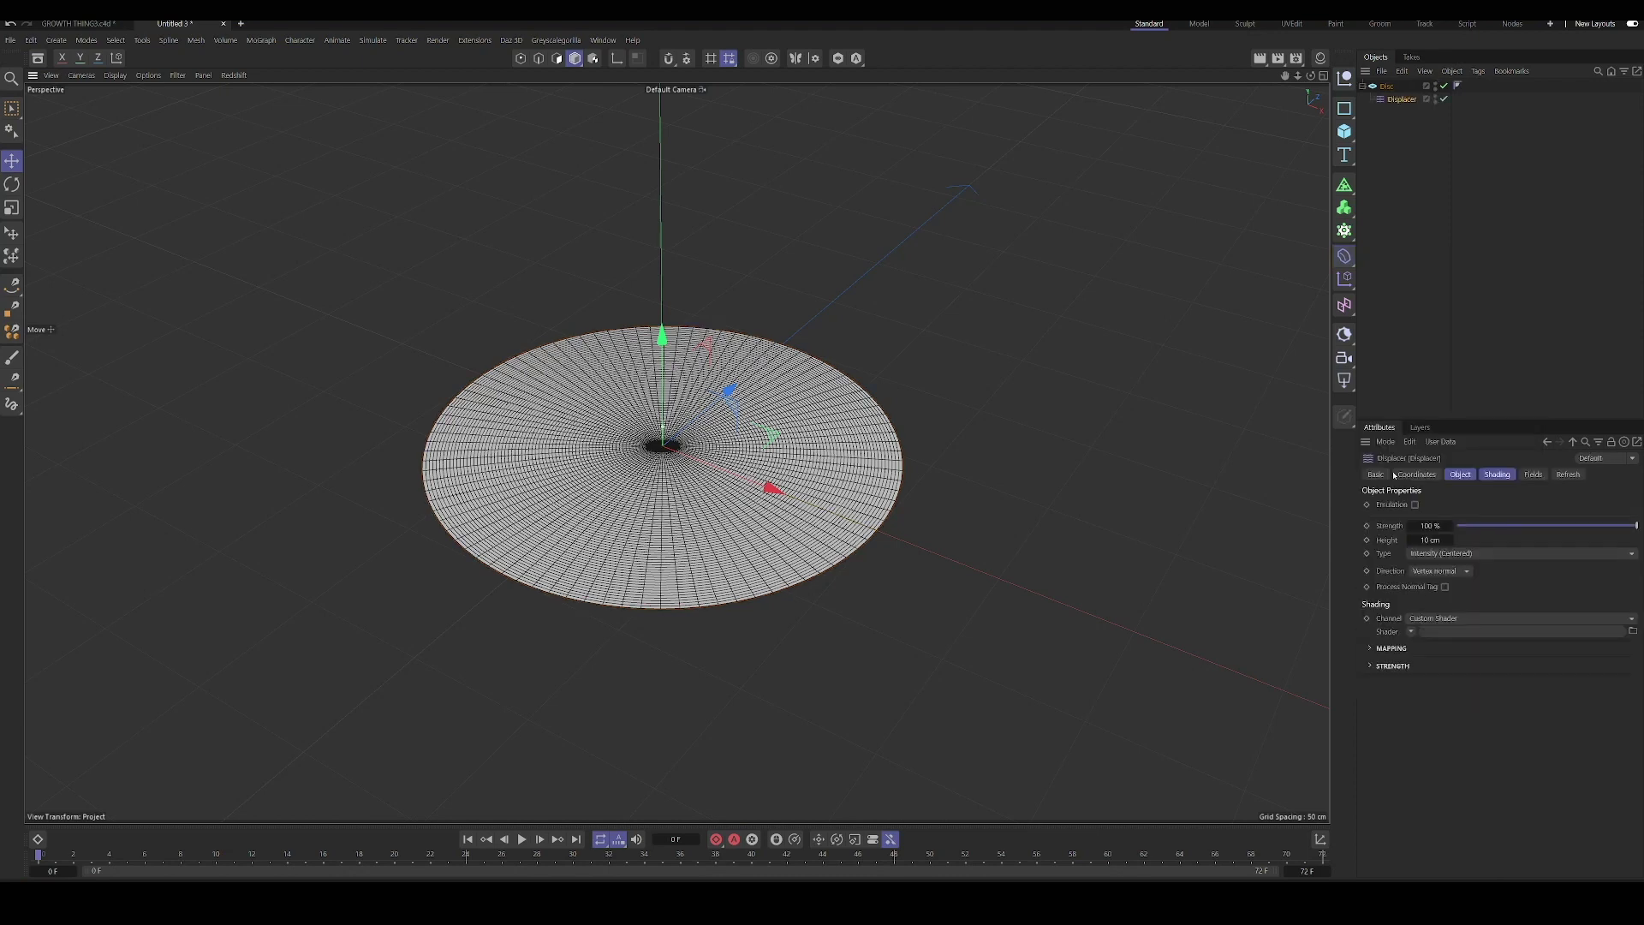
pyautogui.click(1488, 476)
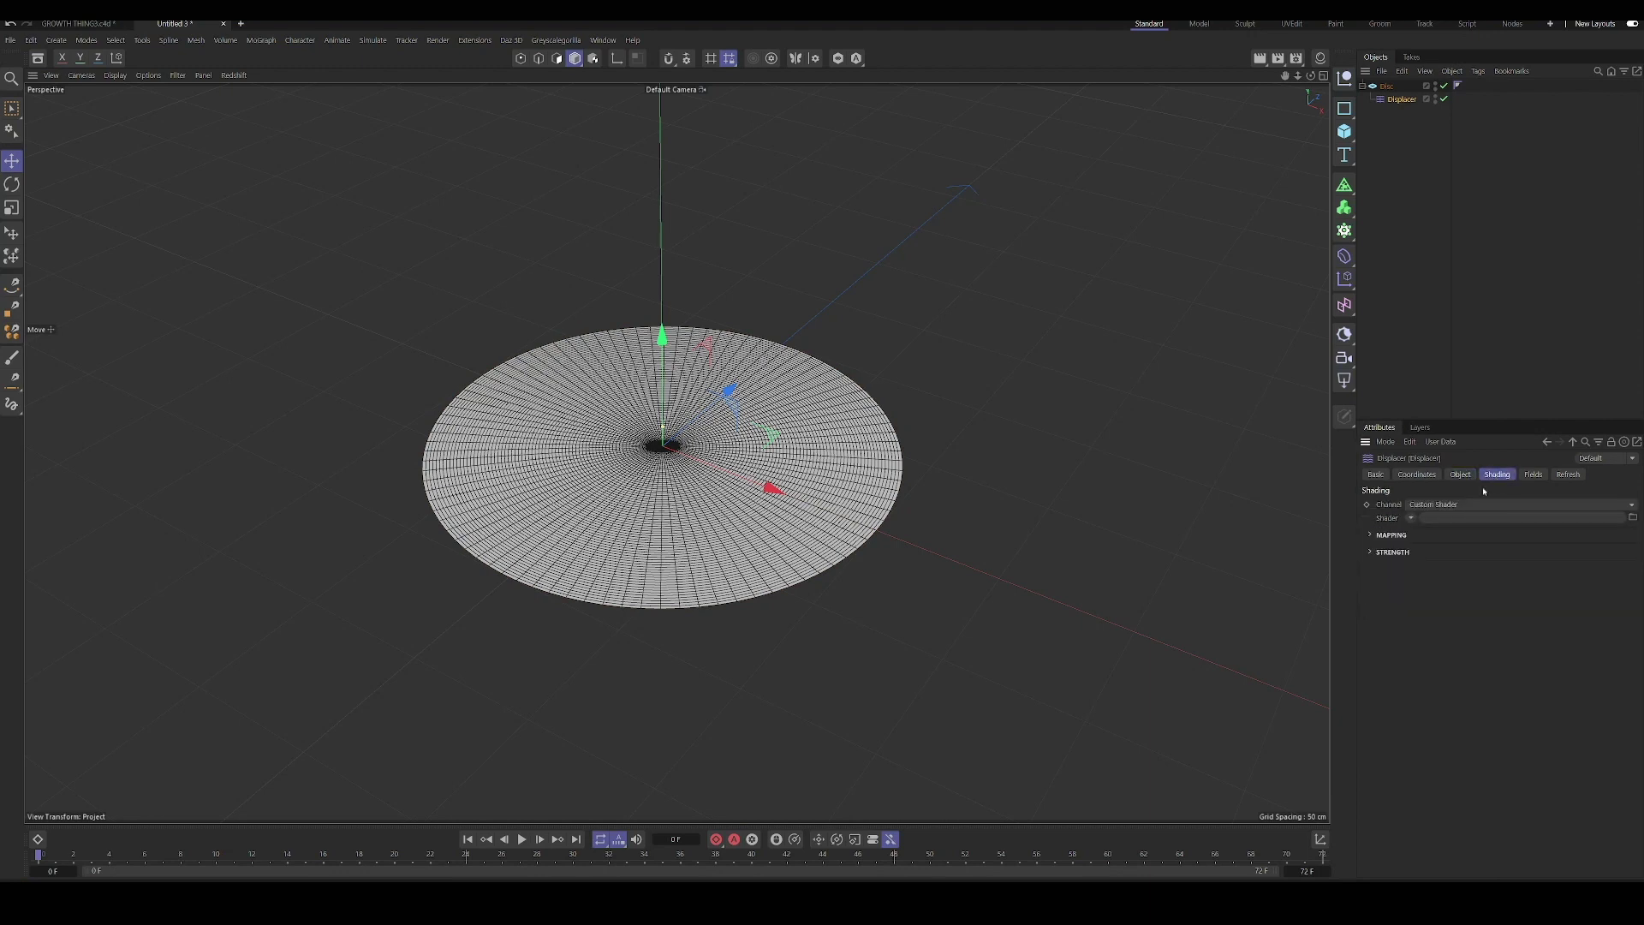
pyautogui.click(1411, 518)
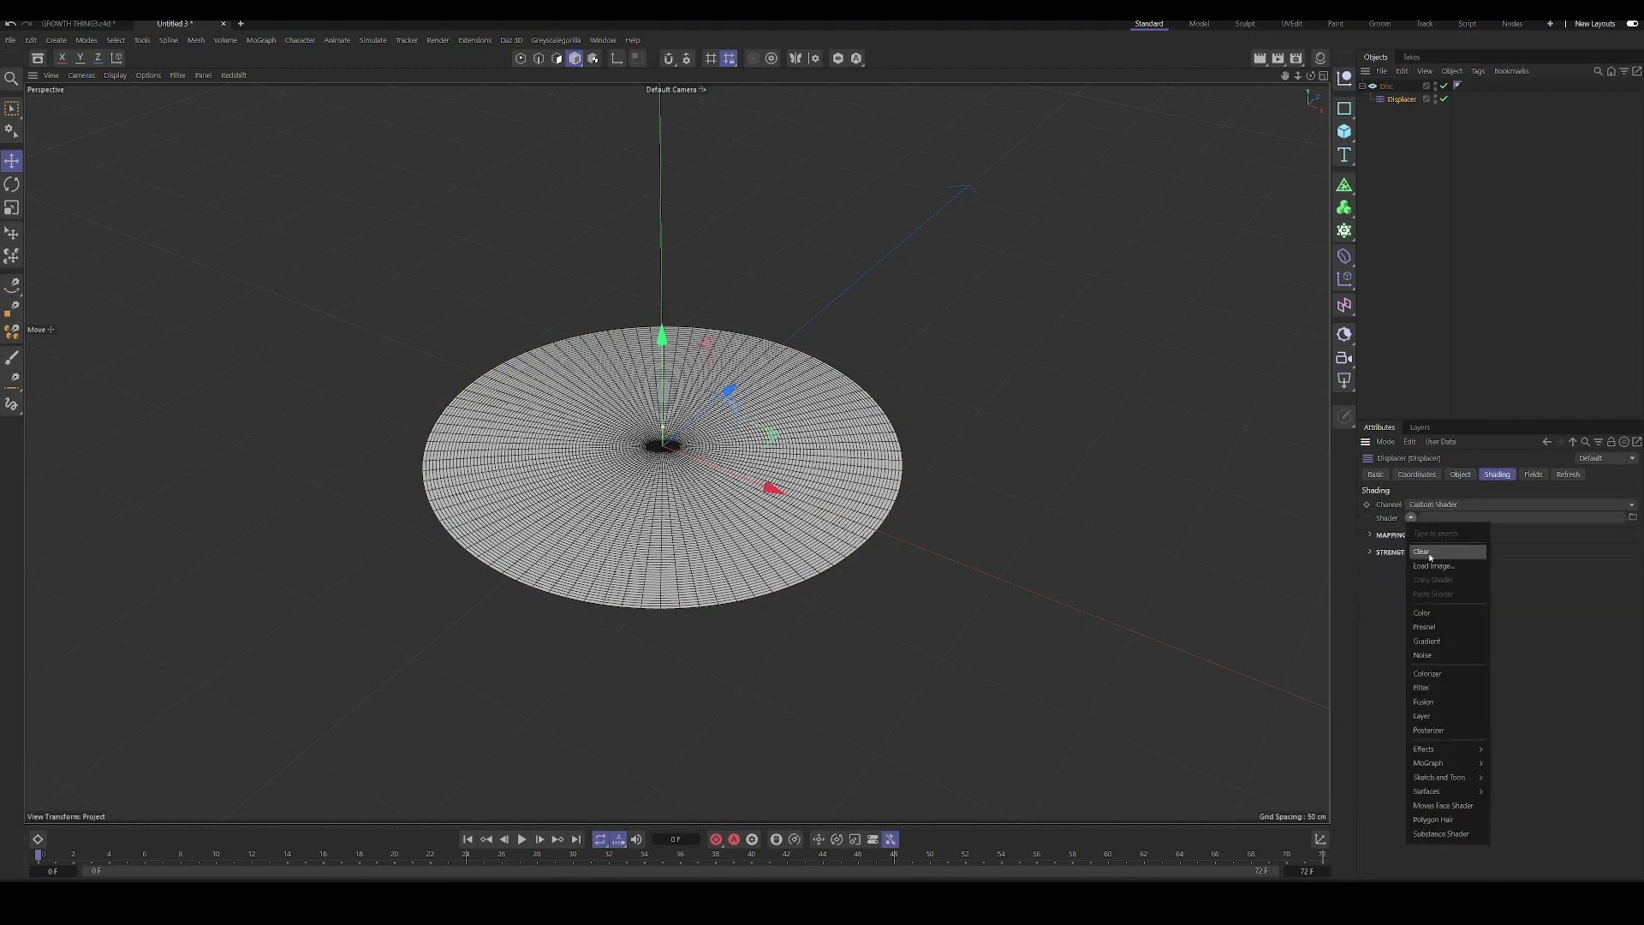
pyautogui.click(1448, 655)
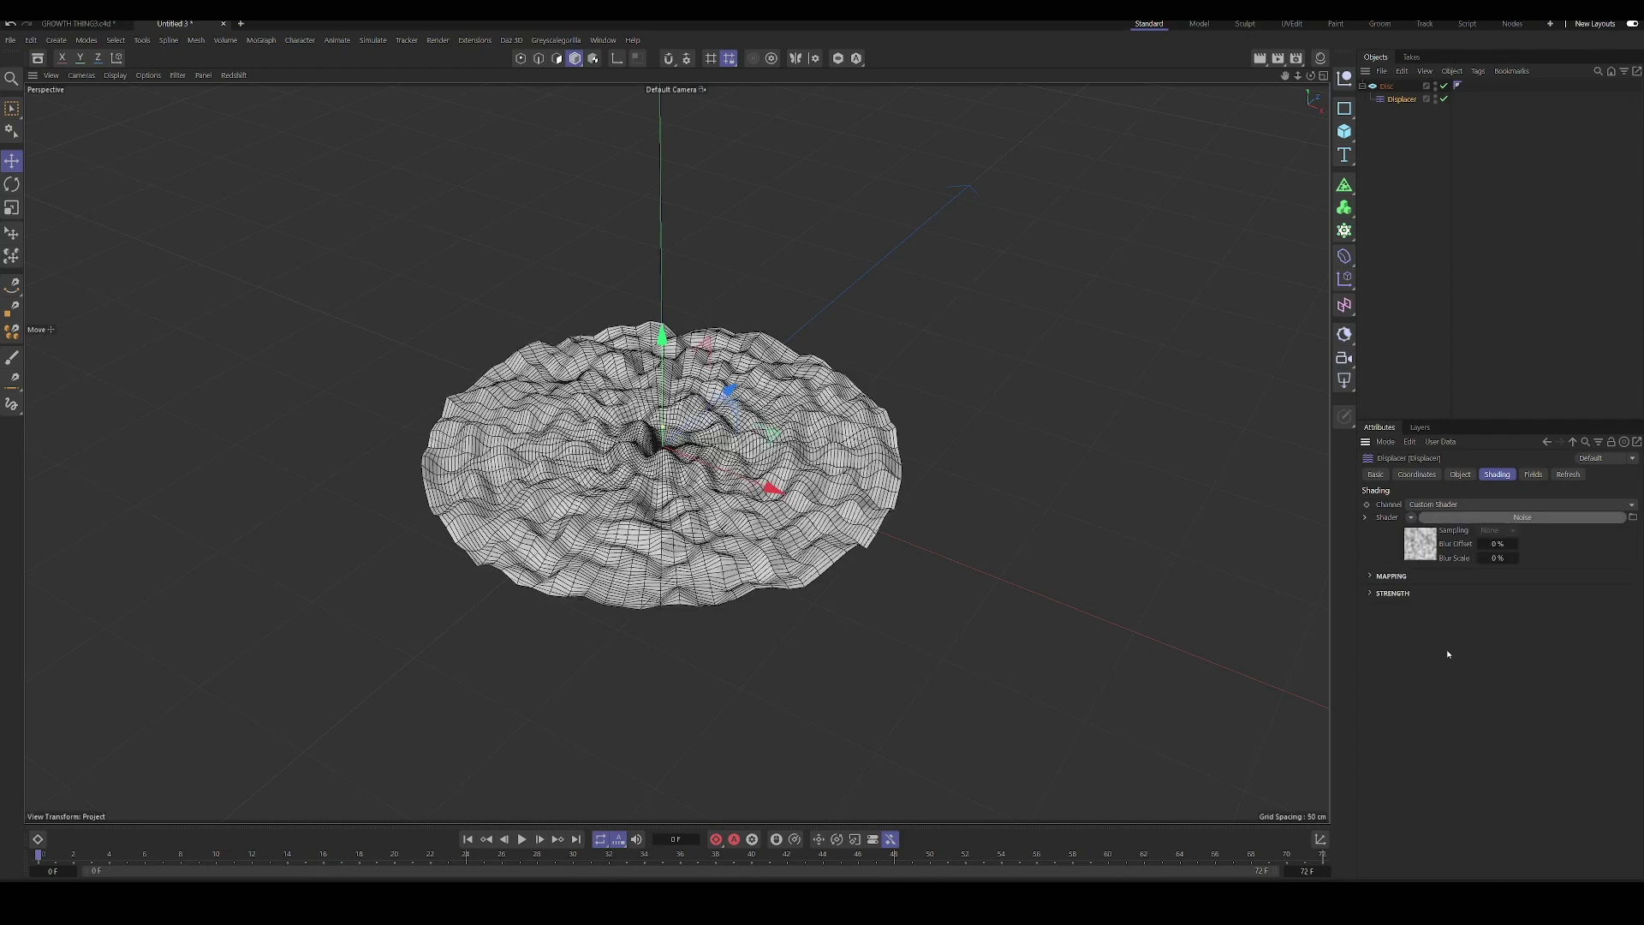
pyautogui.click(1419, 543)
pyautogui.keyDown('alt'); pyautogui.moveTo(942, 428); pyautogui.dragTo(942, 514); pyautogui.keyUp('alt')
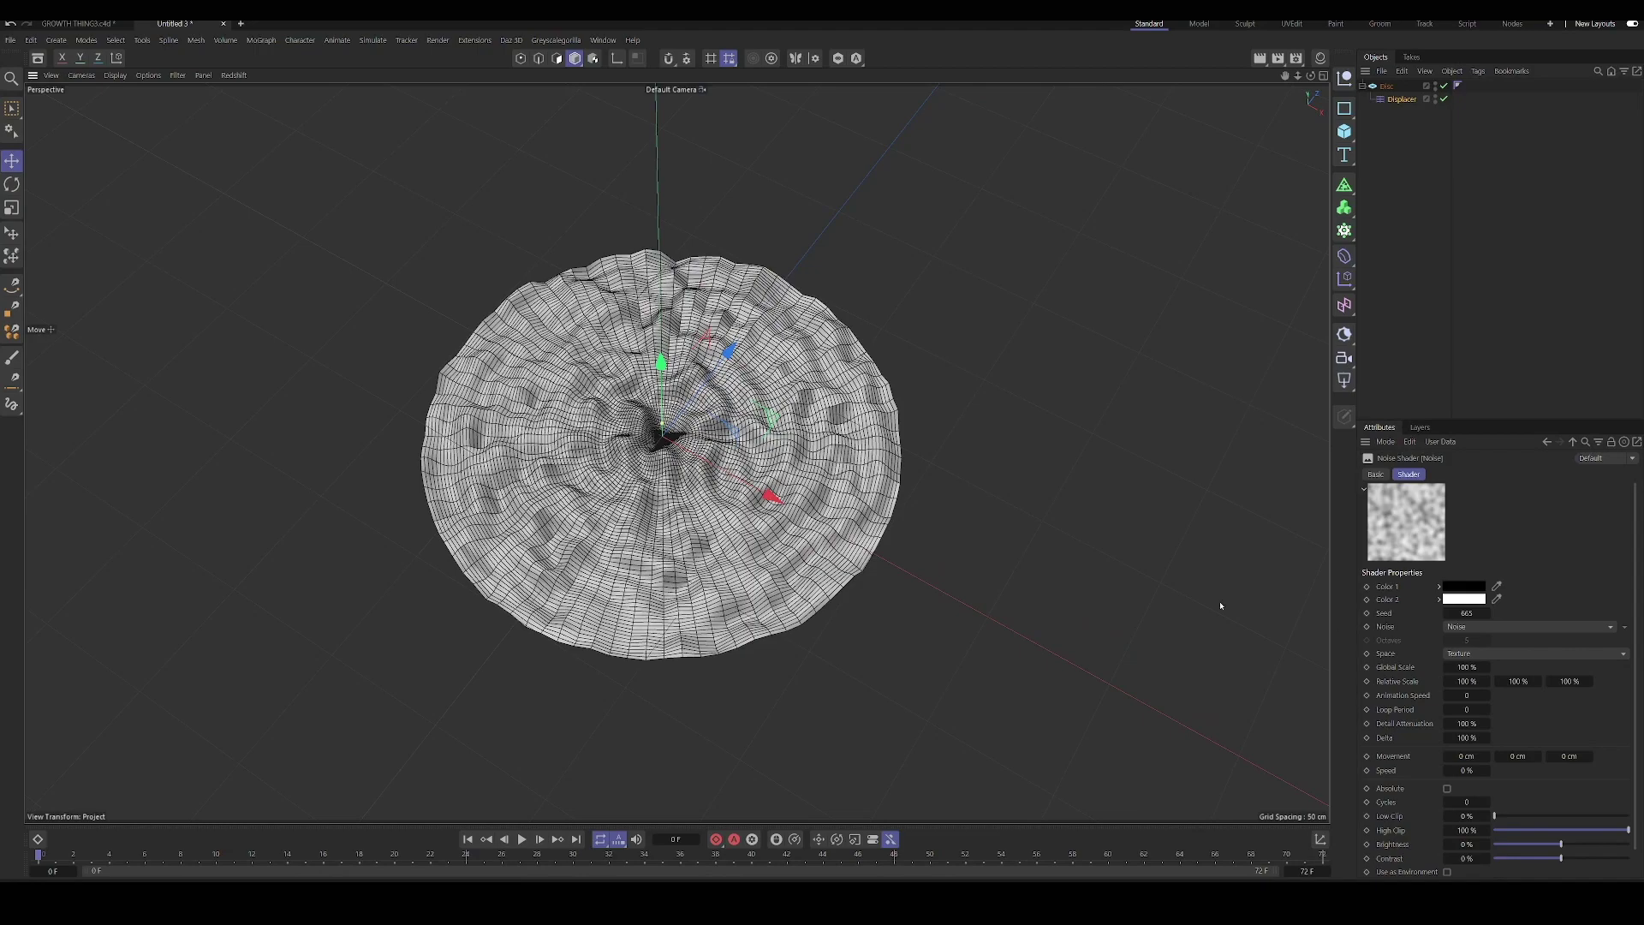
# - Set the Noise shader's Global Scale to 23% after trying 40% and 20%
pyautogui.doubleClick(1461, 668)
pyautogui.write('40')
pyautogui.press('Return')
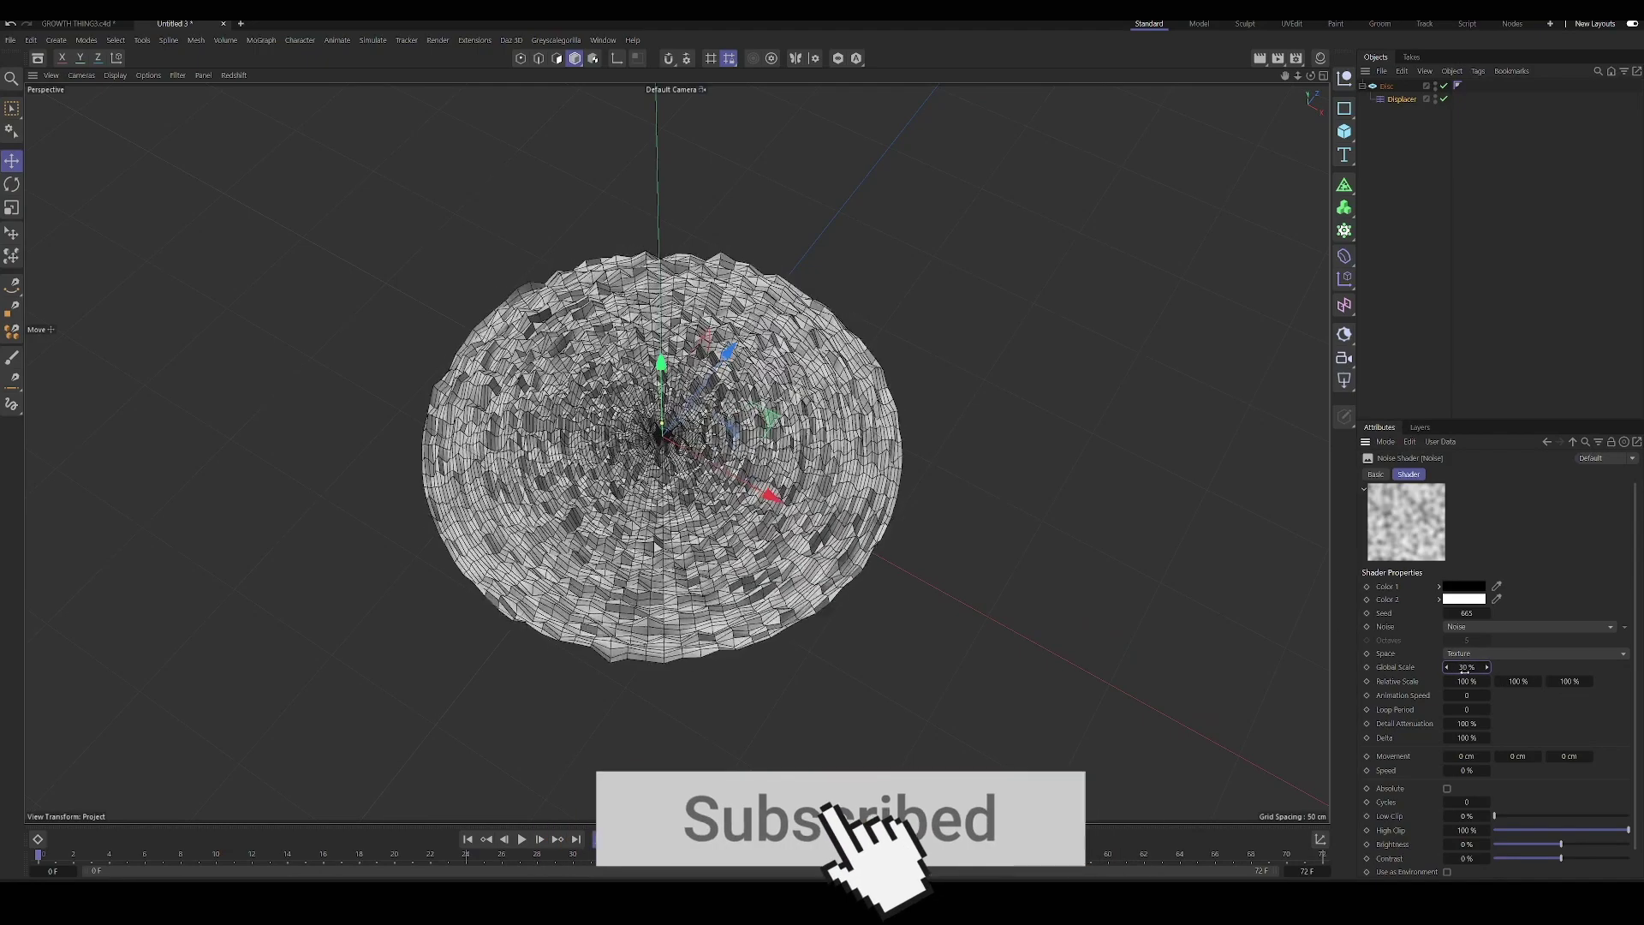
pyautogui.doubleClick(1465, 668)
pyautogui.write('20')
pyautogui.press('Return')
pyautogui.doubleClick(1466, 668)
pyautogui.write('23')
pyautogui.press('Return')
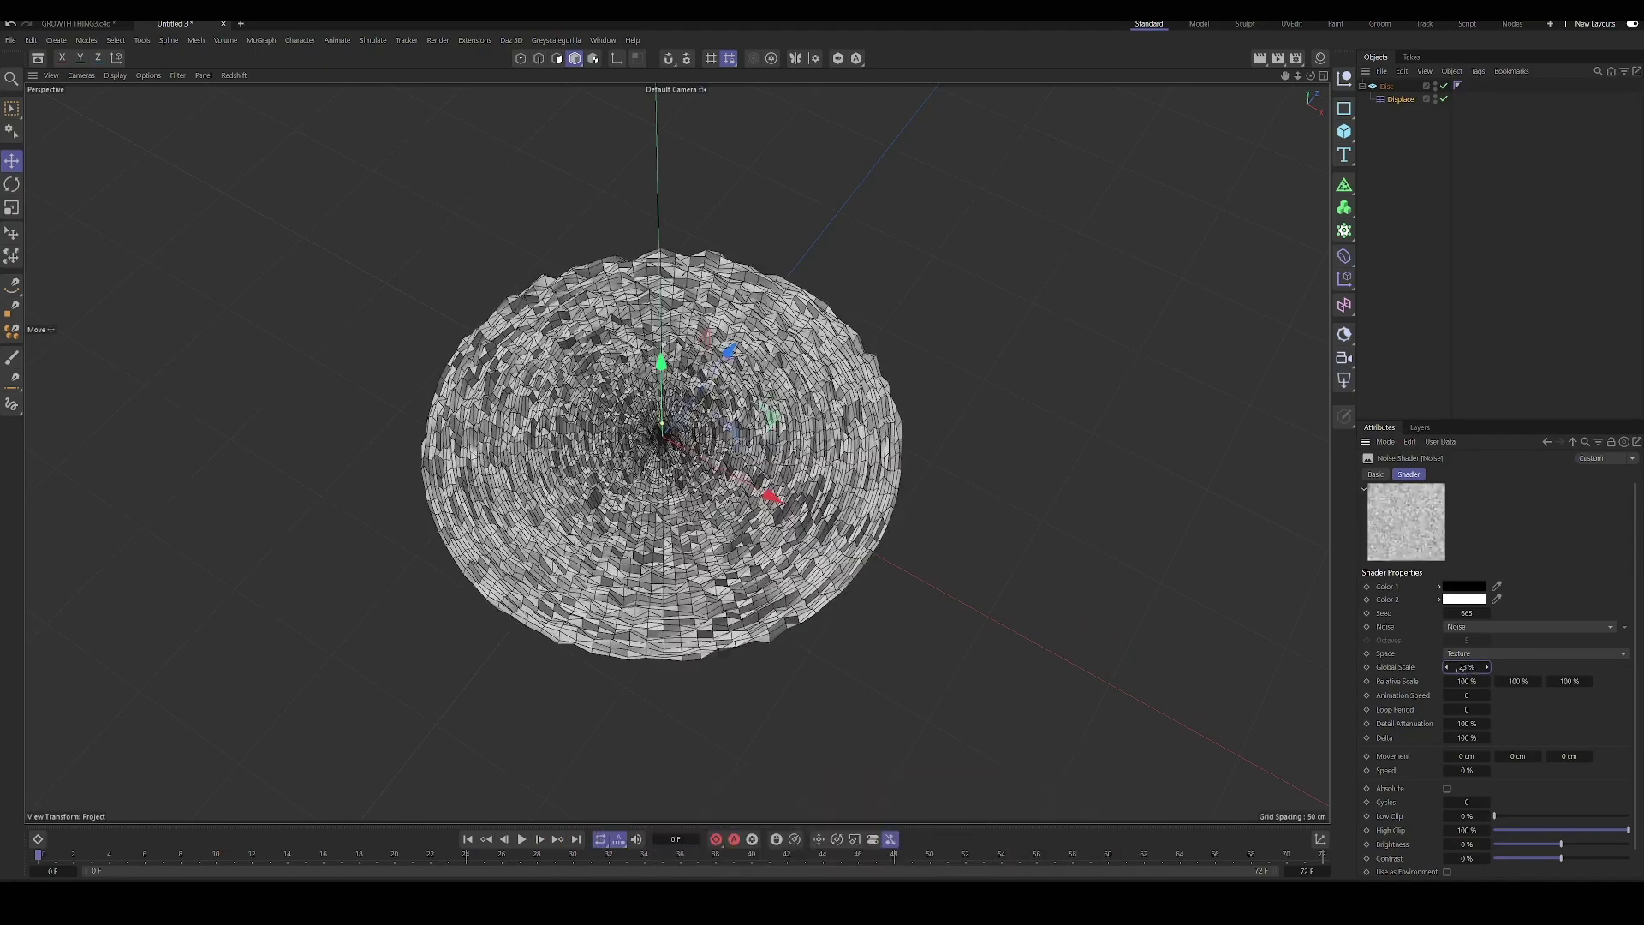
pyautogui.keyDown('alt'); pyautogui.moveTo(580, 459); pyautogui.dragTo(561, 422); pyautogui.keyUp('alt')
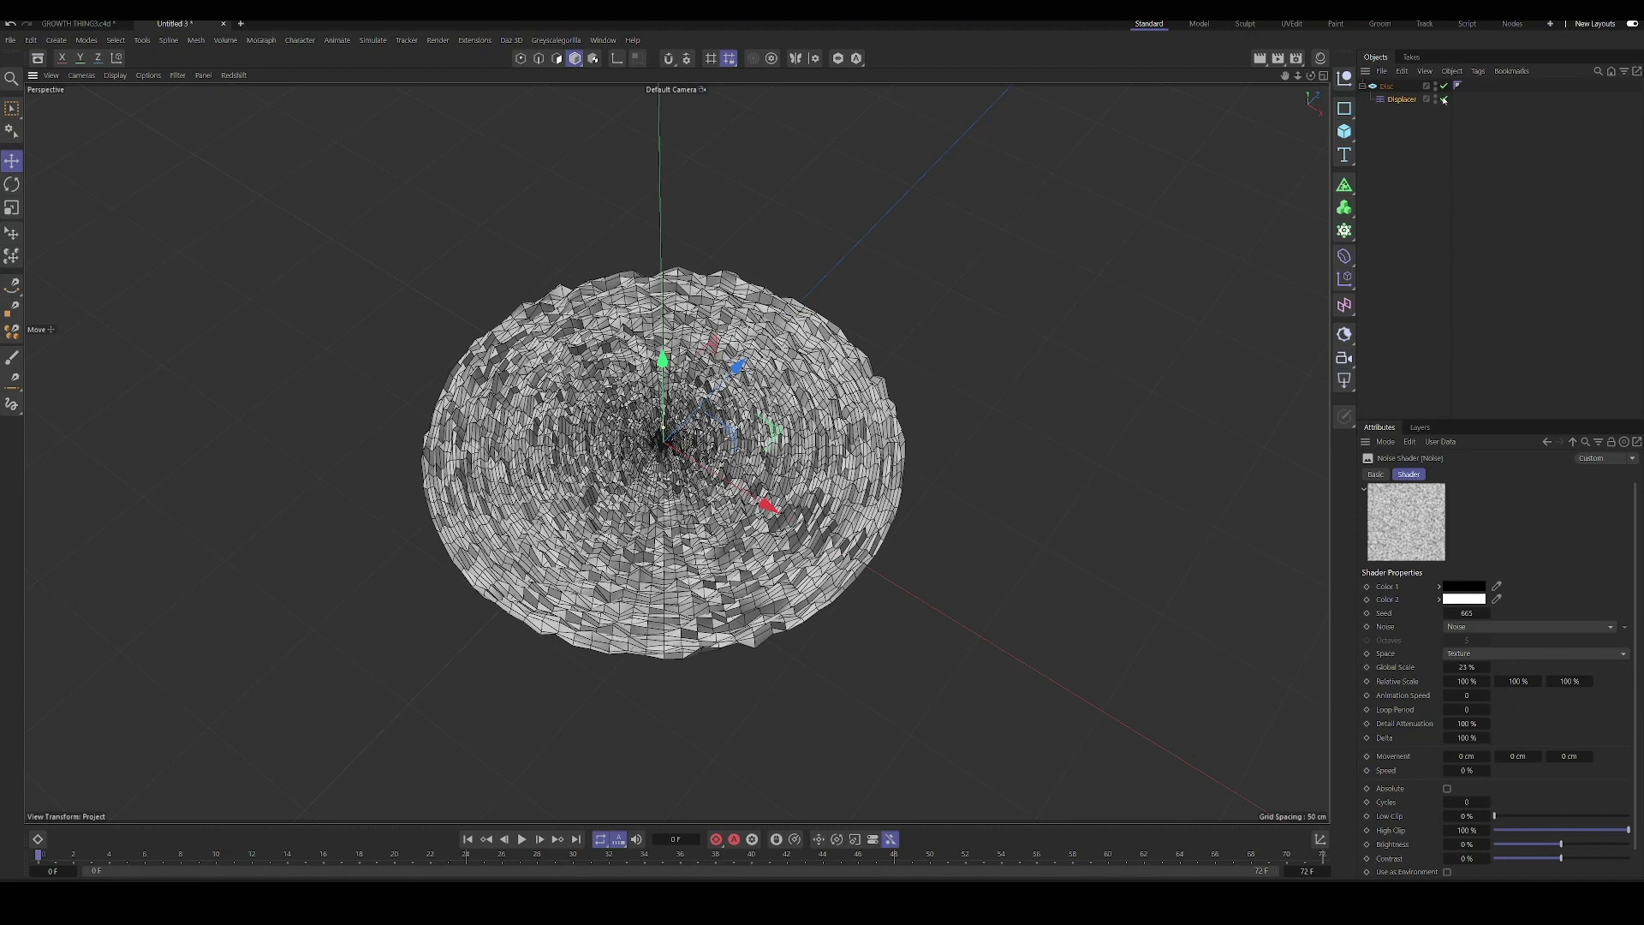
# - Duplicate the Disc, remove the copy's Displacer, and hide the displaced original
pyautogui.click(1387, 87)
pyautogui.hotkey('ctrl', 'c')
pyautogui.hotkey('ctrl', 'v')
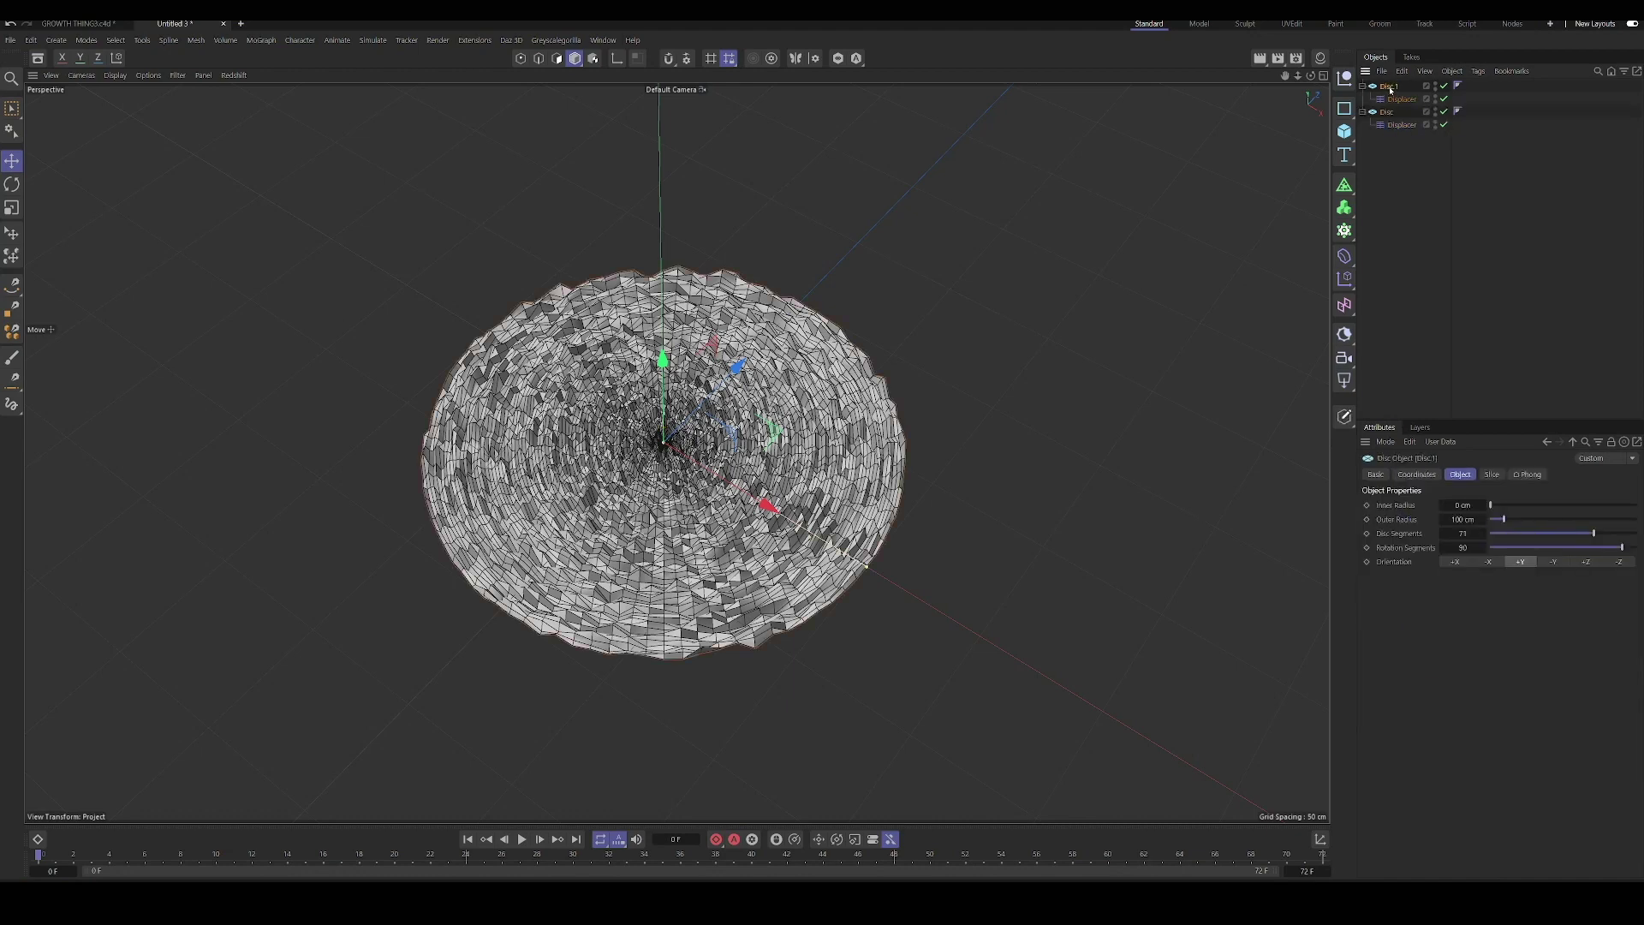
pyautogui.click(1402, 99)
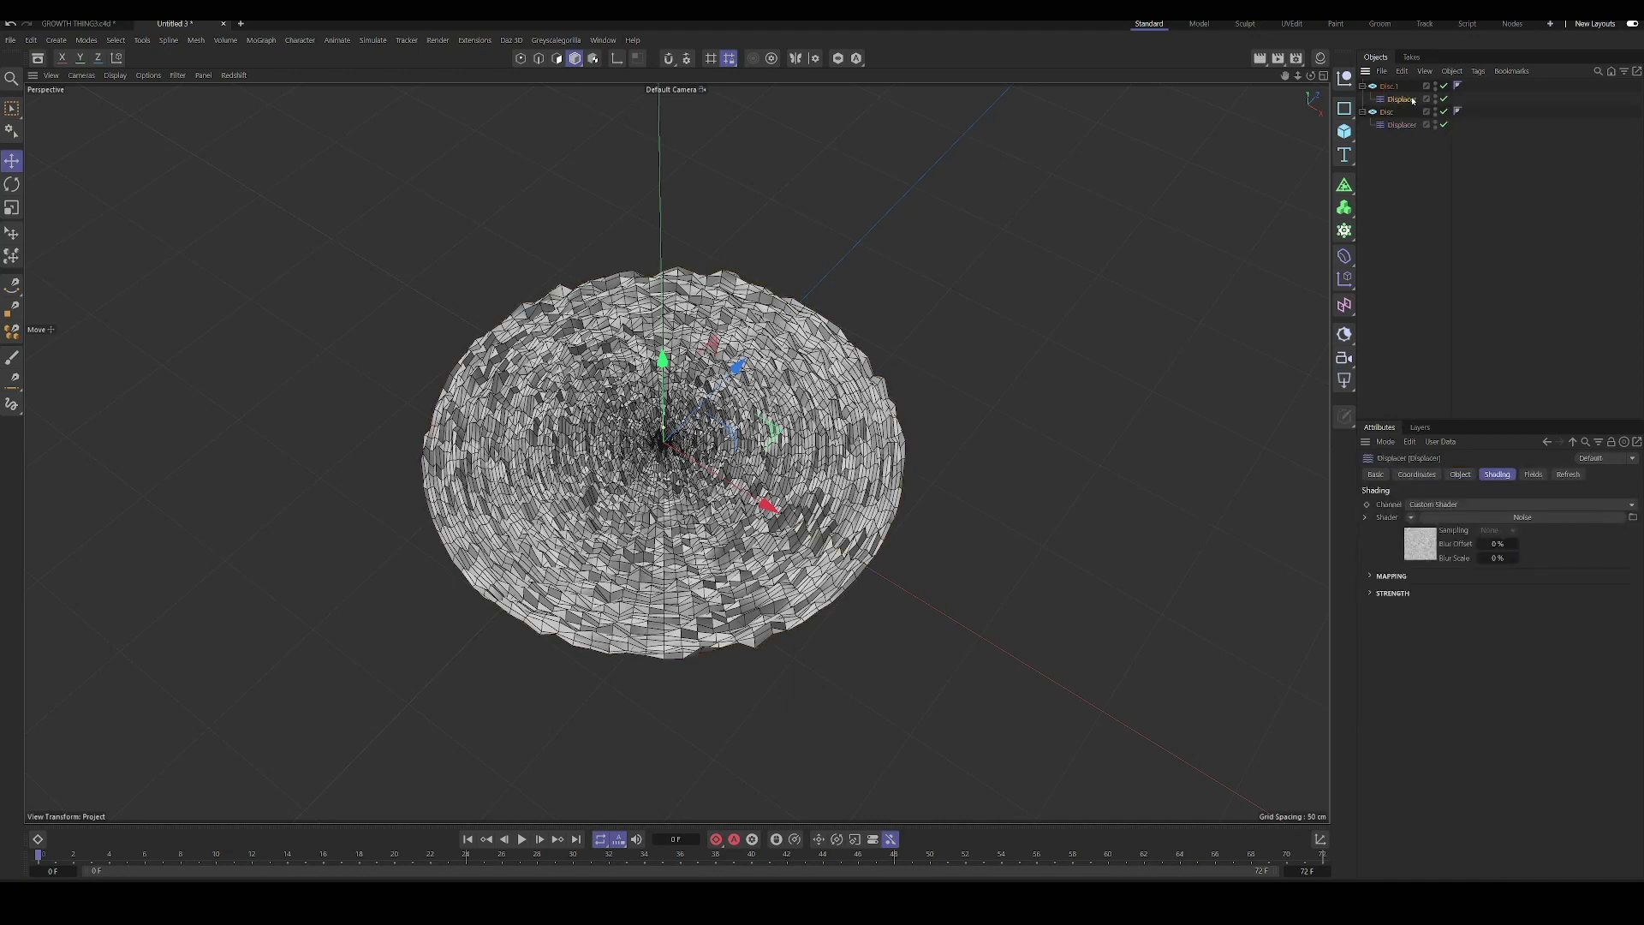
pyautogui.press('Delete')
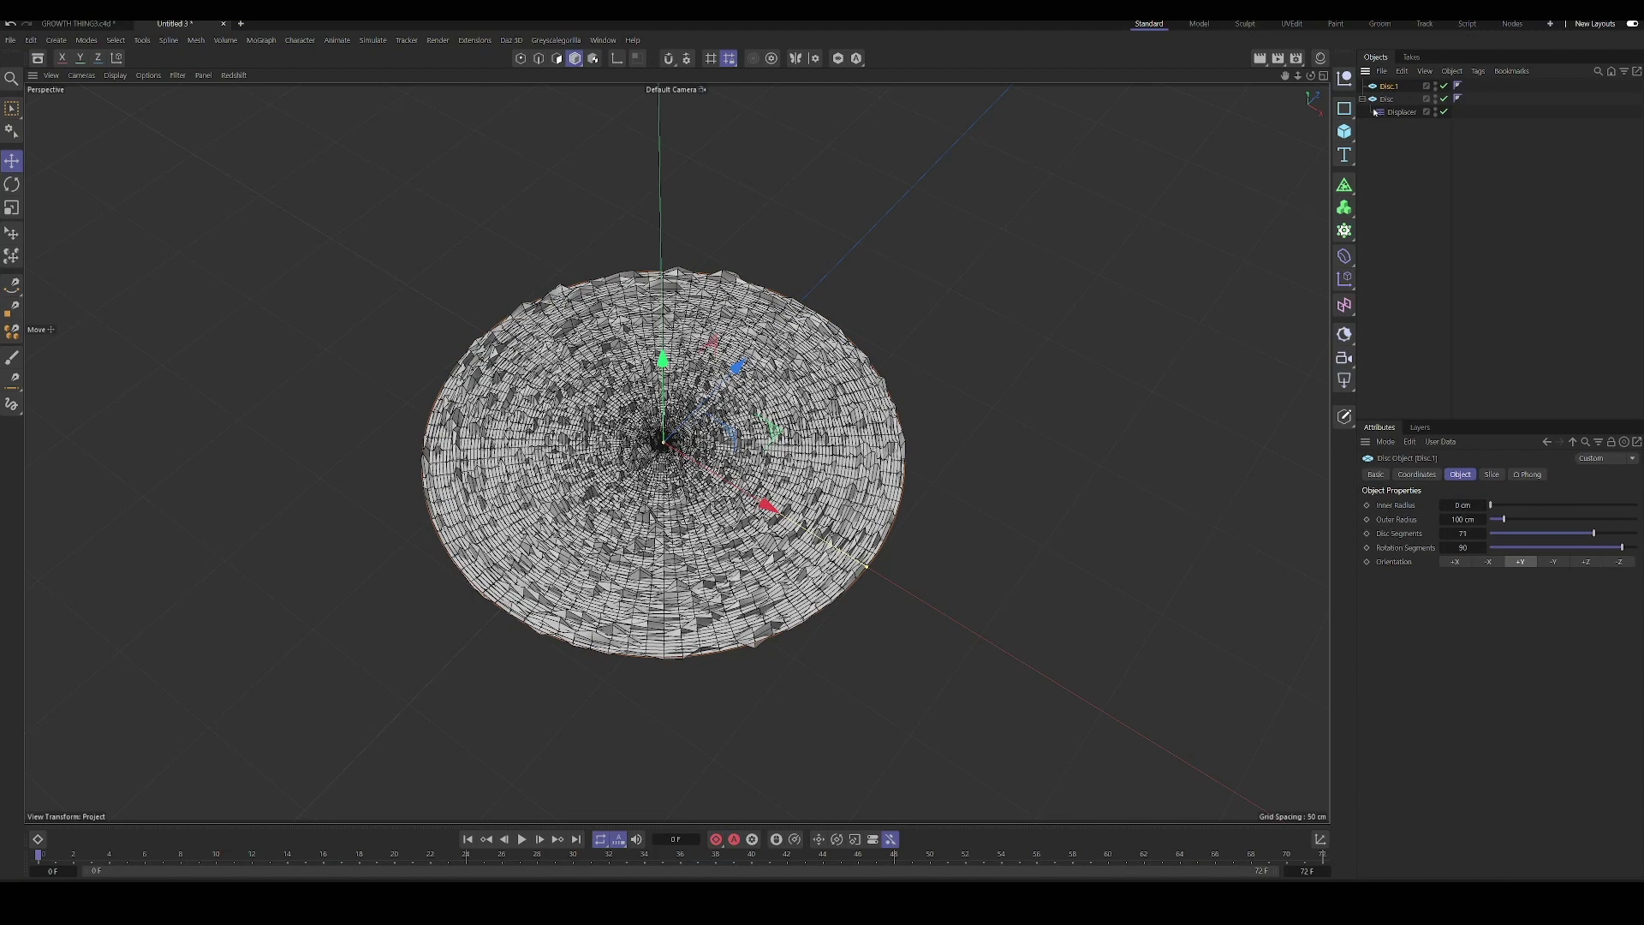
pyautogui.click(1436, 98)
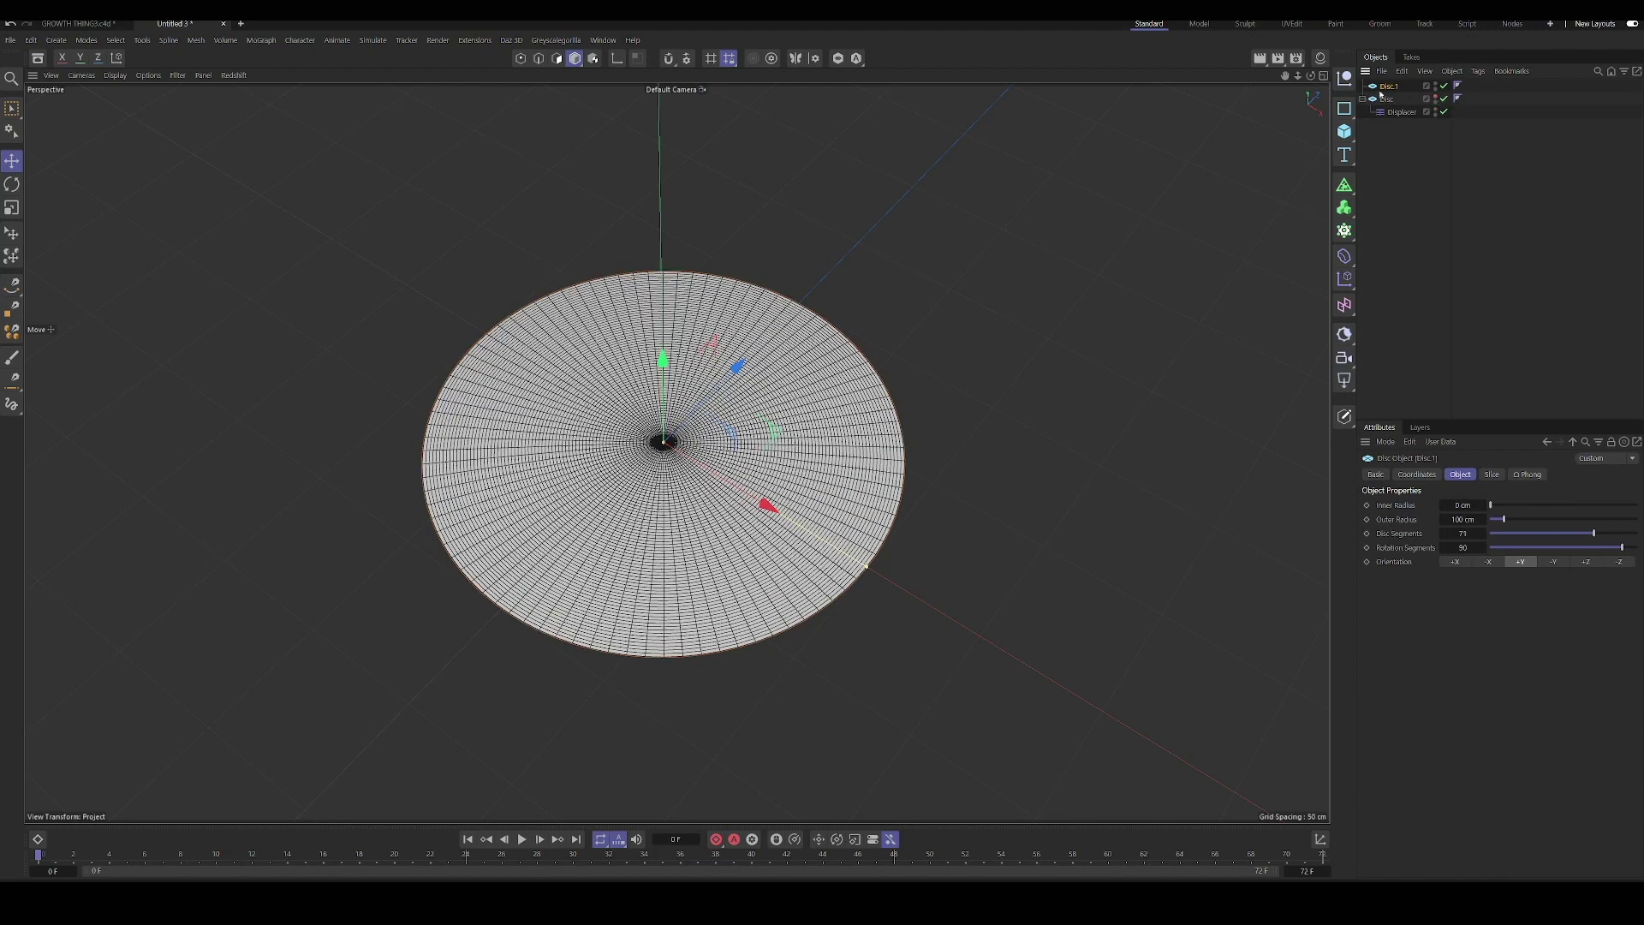
# - Put the plain disc copy under a Remesh with X/Z symmetry at 472% density, then make it editable
pyautogui.click(1344, 184)
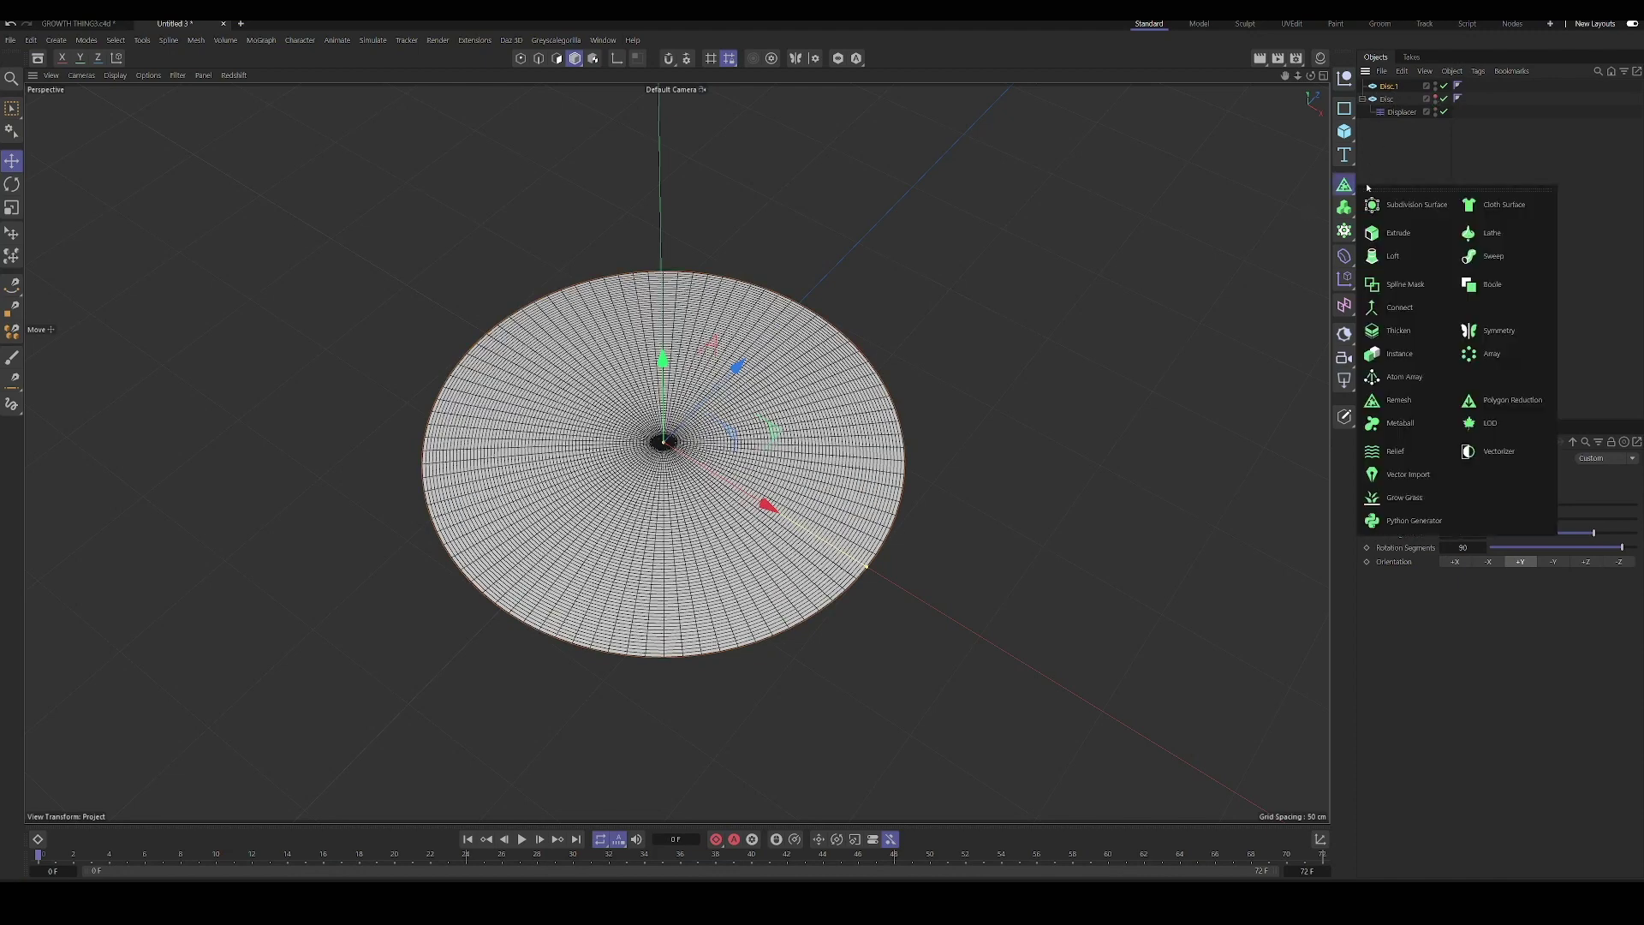
pyautogui.click(1399, 400)
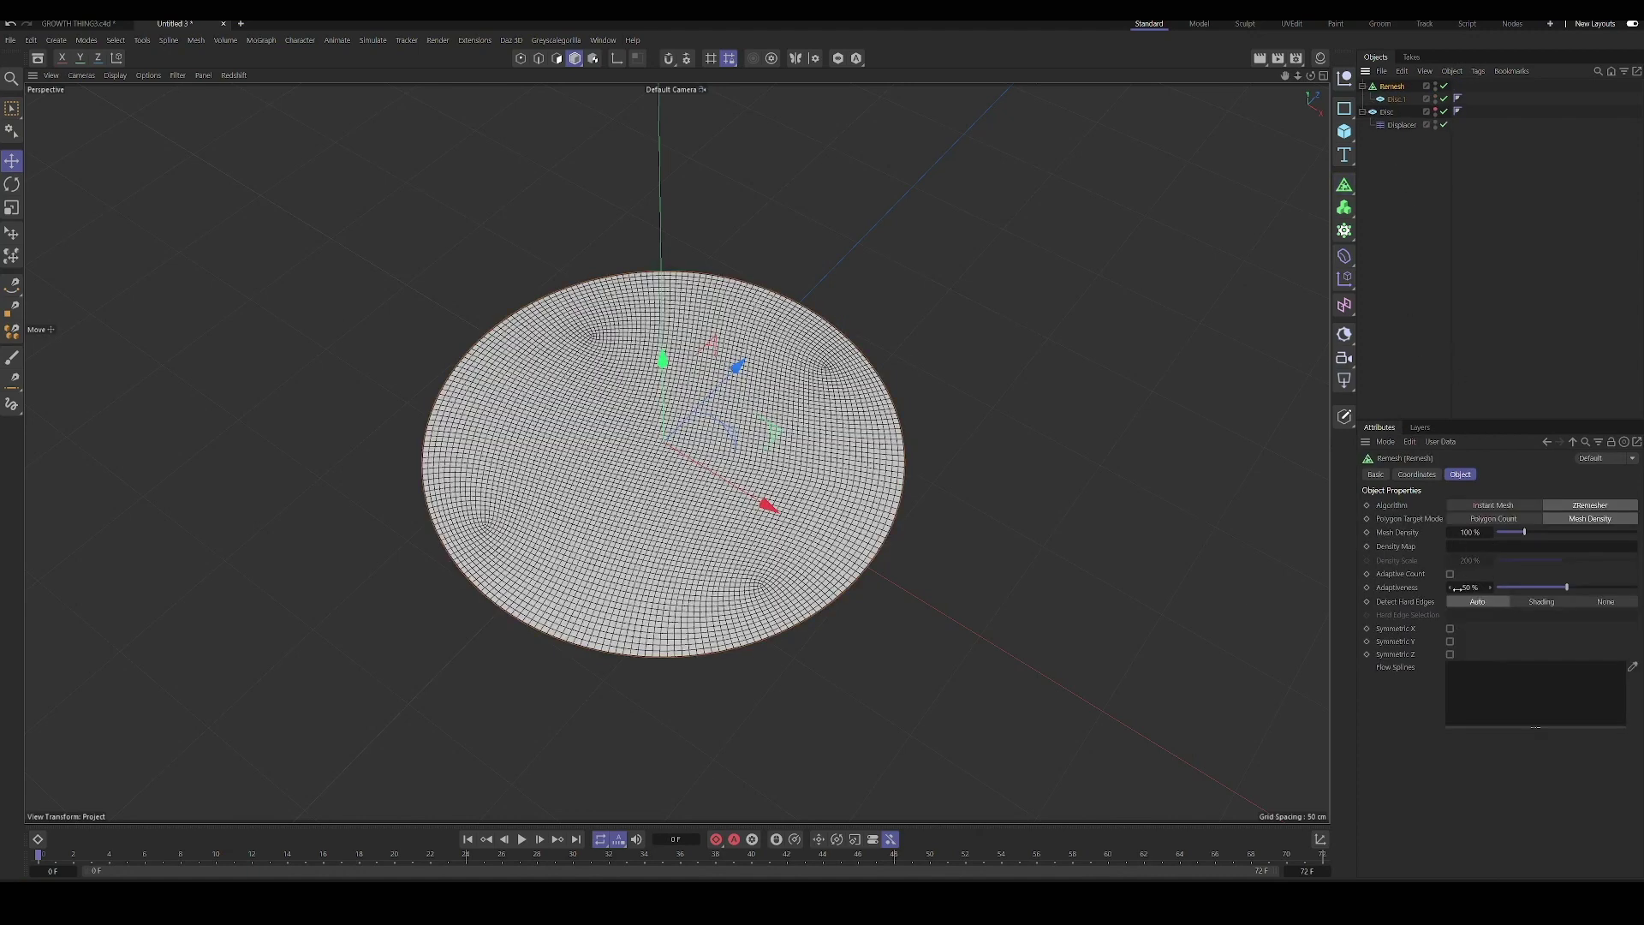
pyautogui.click(1451, 629)
pyautogui.click(1451, 654)
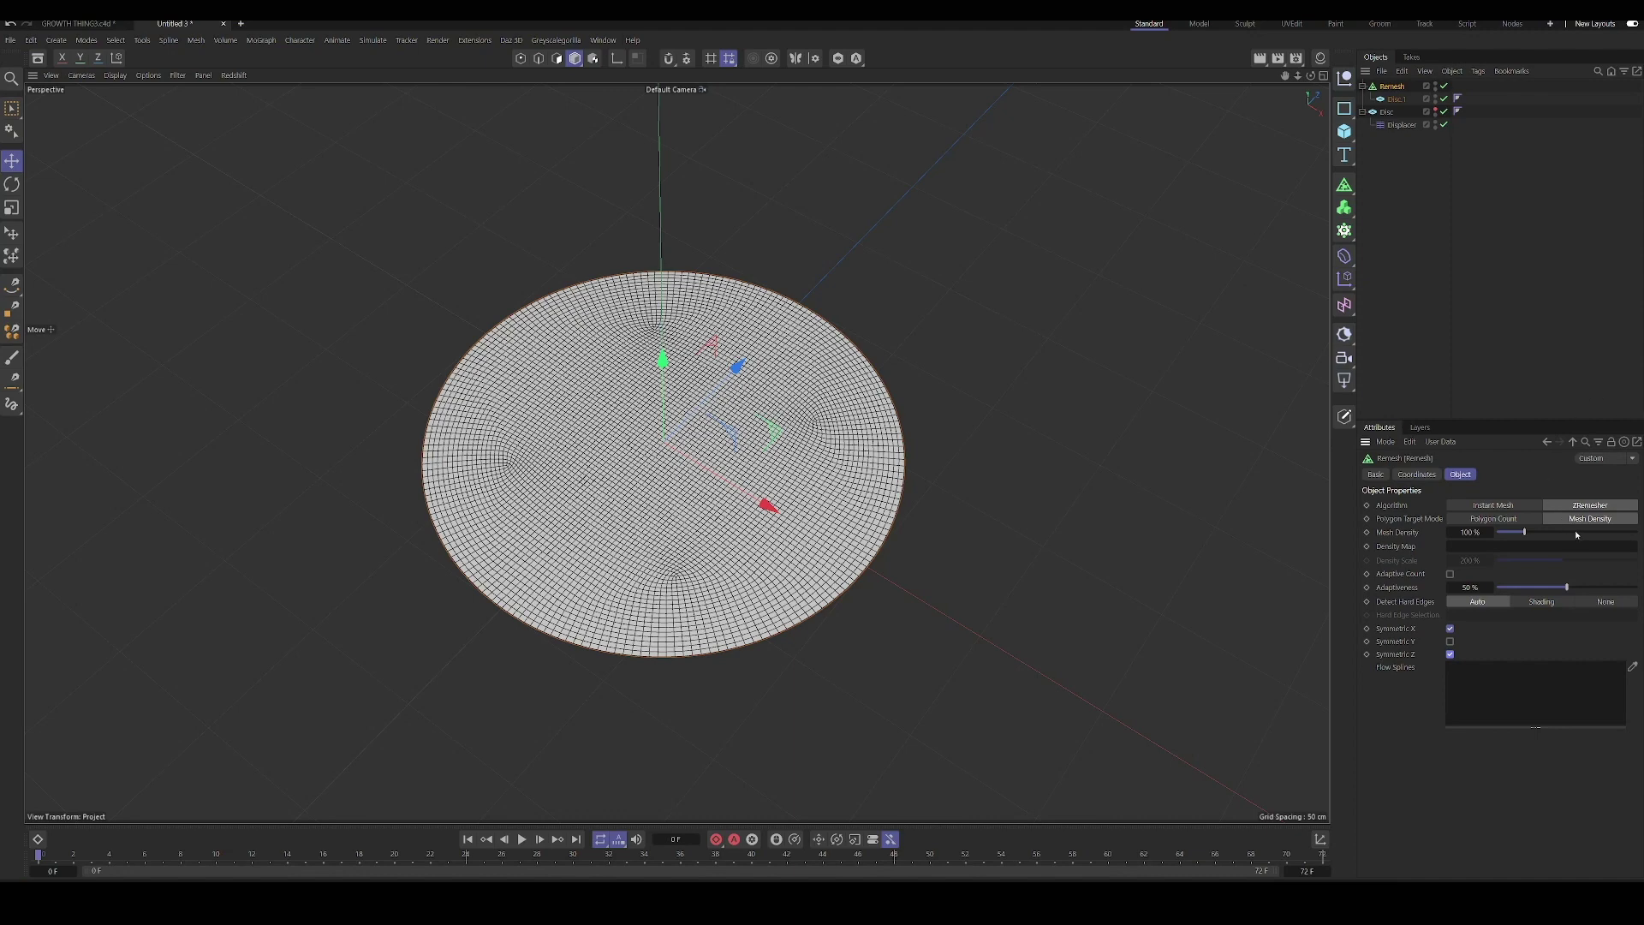
pyautogui.moveTo(1598, 535); pyautogui.dragTo(1631, 533)
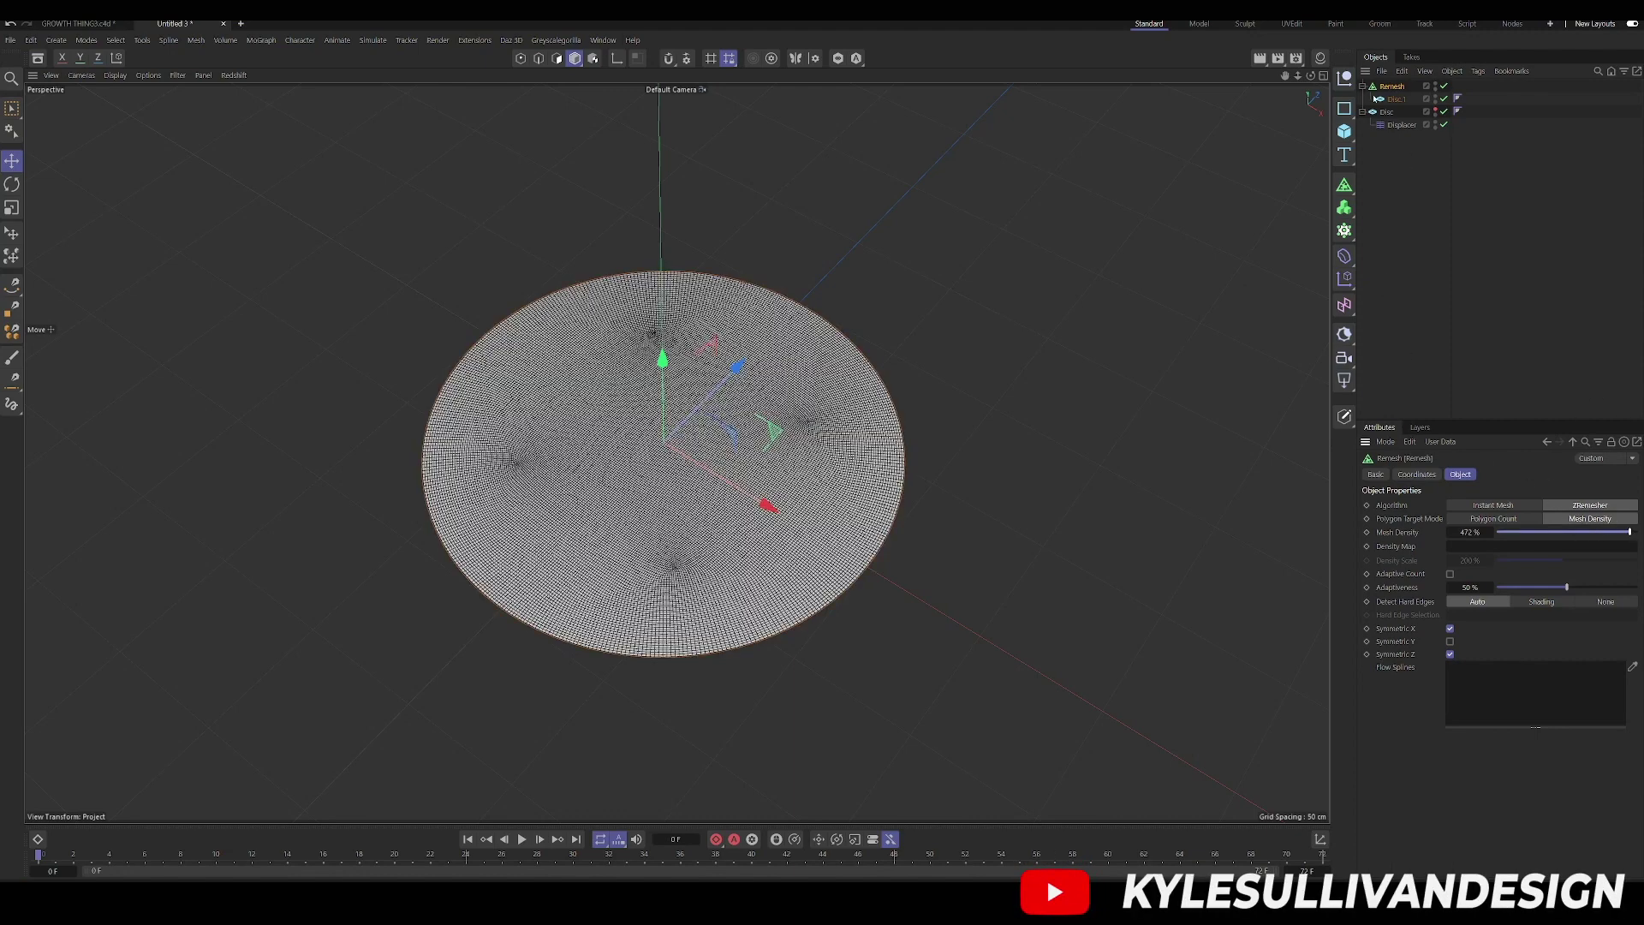
pyautogui.press('c')
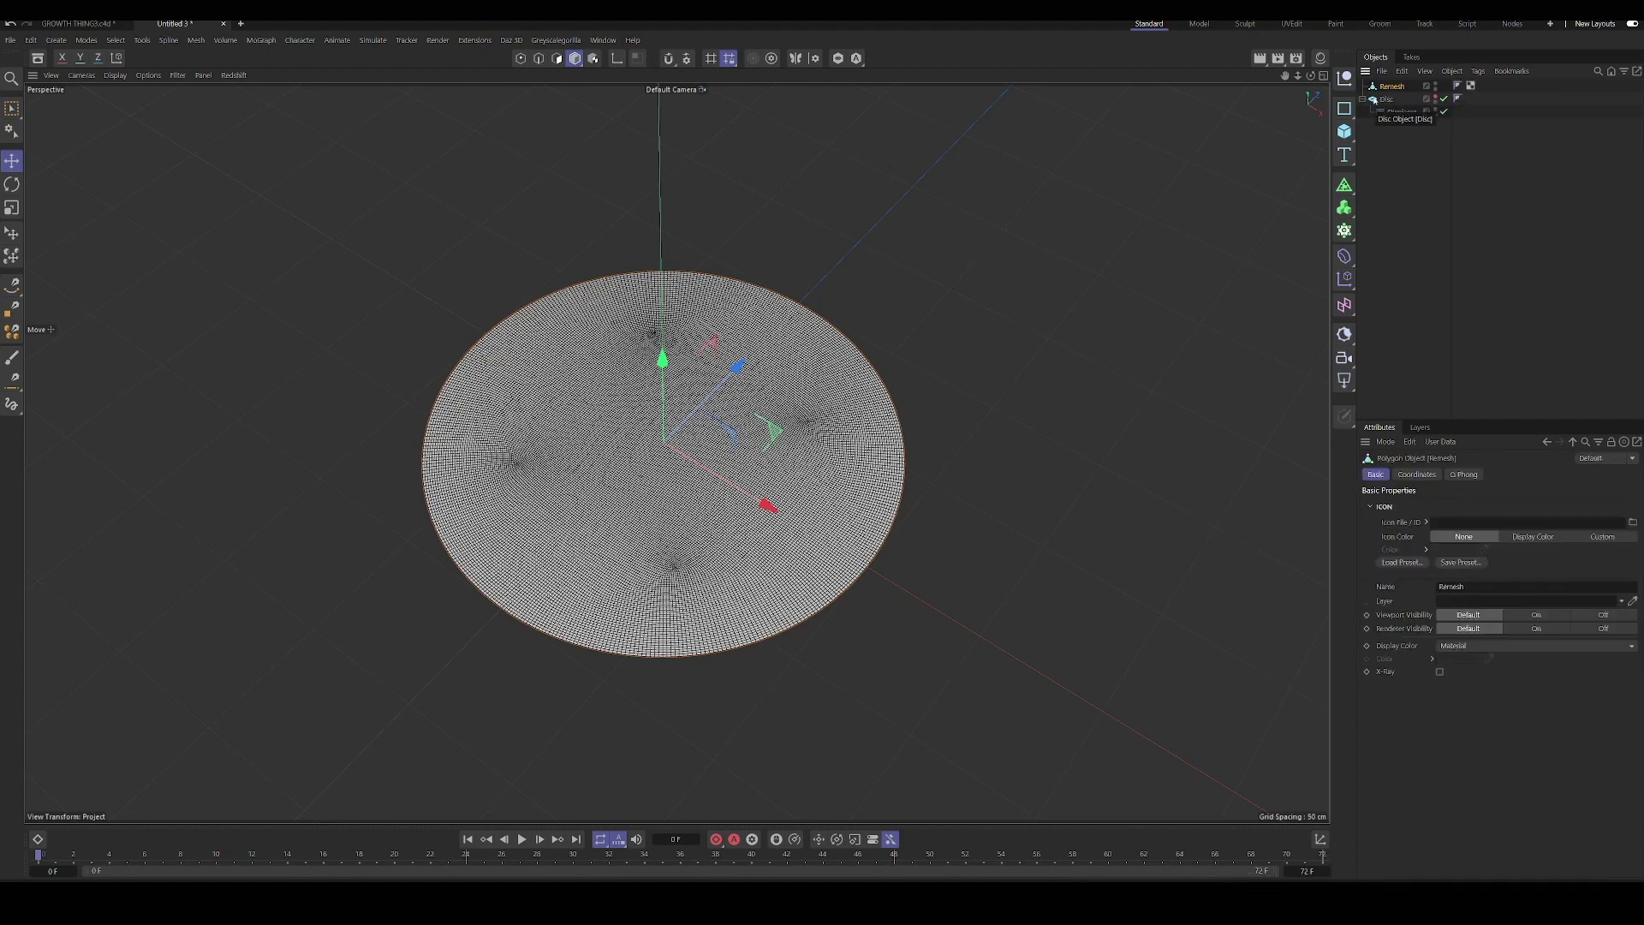
# - Add a Displacer under the Remesh object driven by a Noise shader
pyautogui.click(1345, 256)
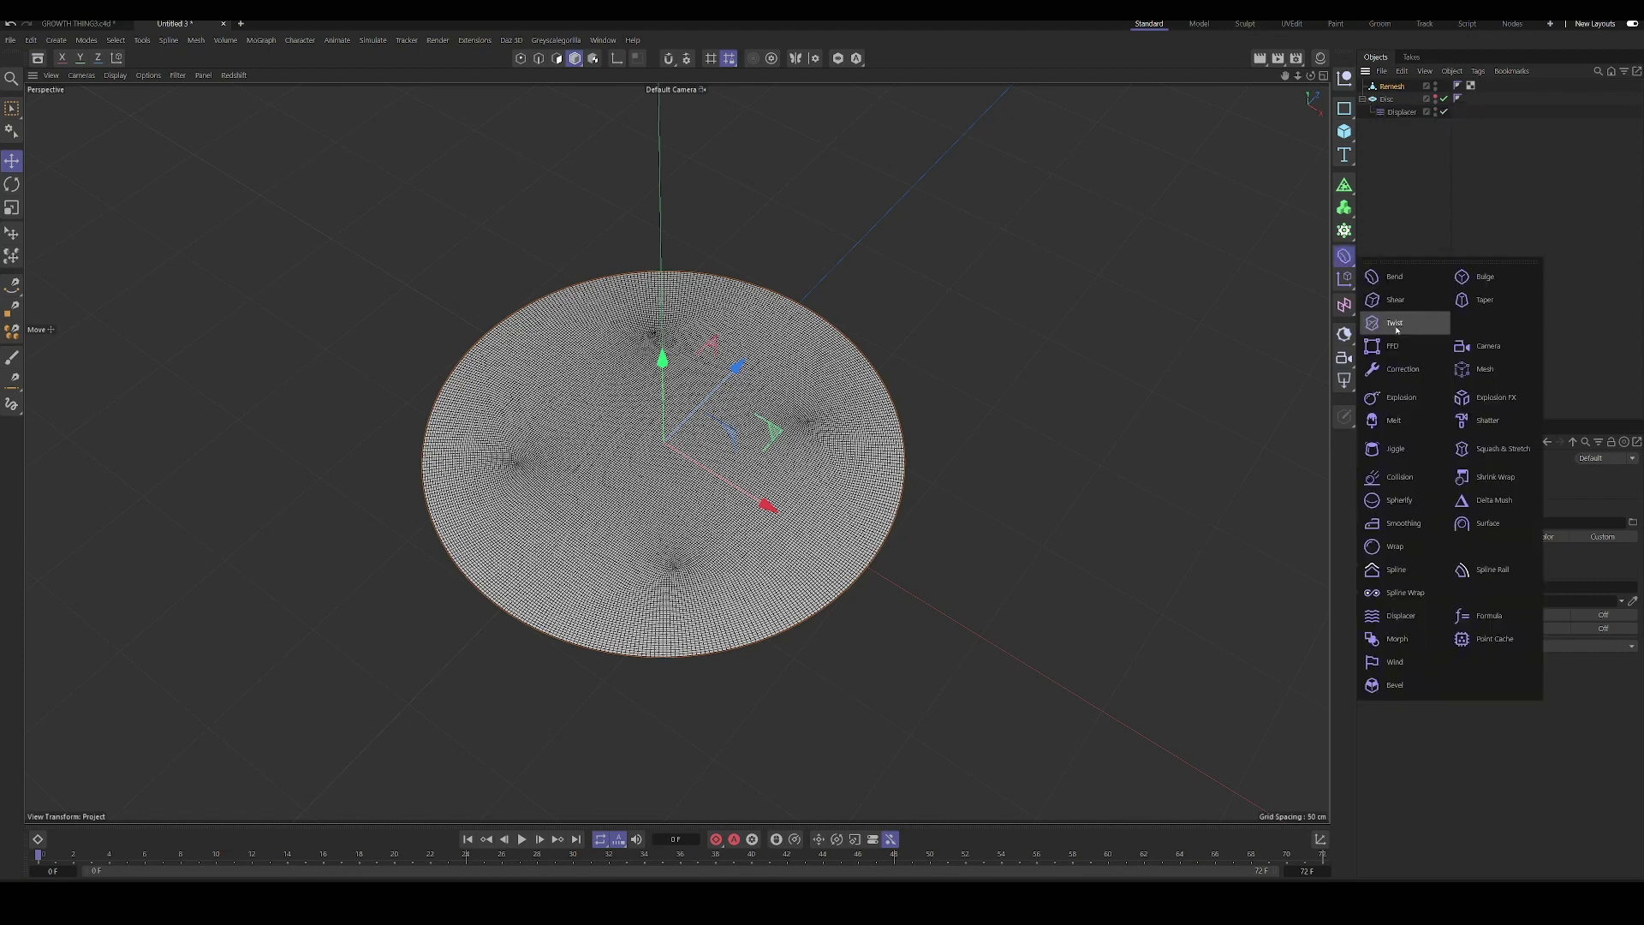
pyautogui.click(1404, 615)
pyautogui.click(1411, 517)
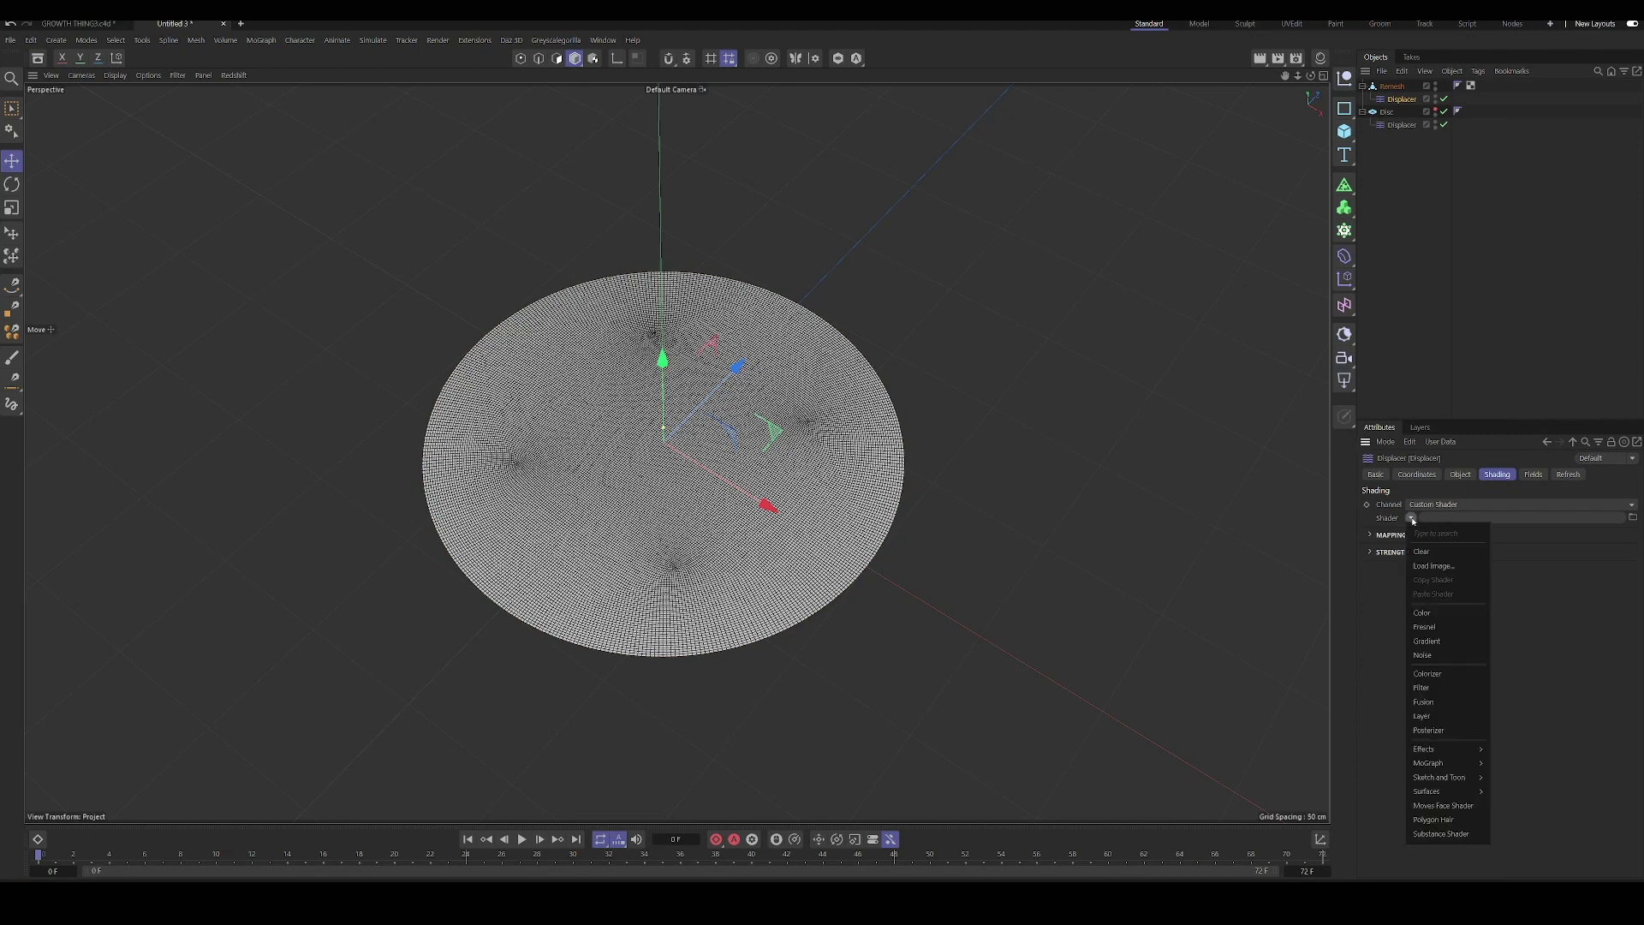
pyautogui.click(1440, 659)
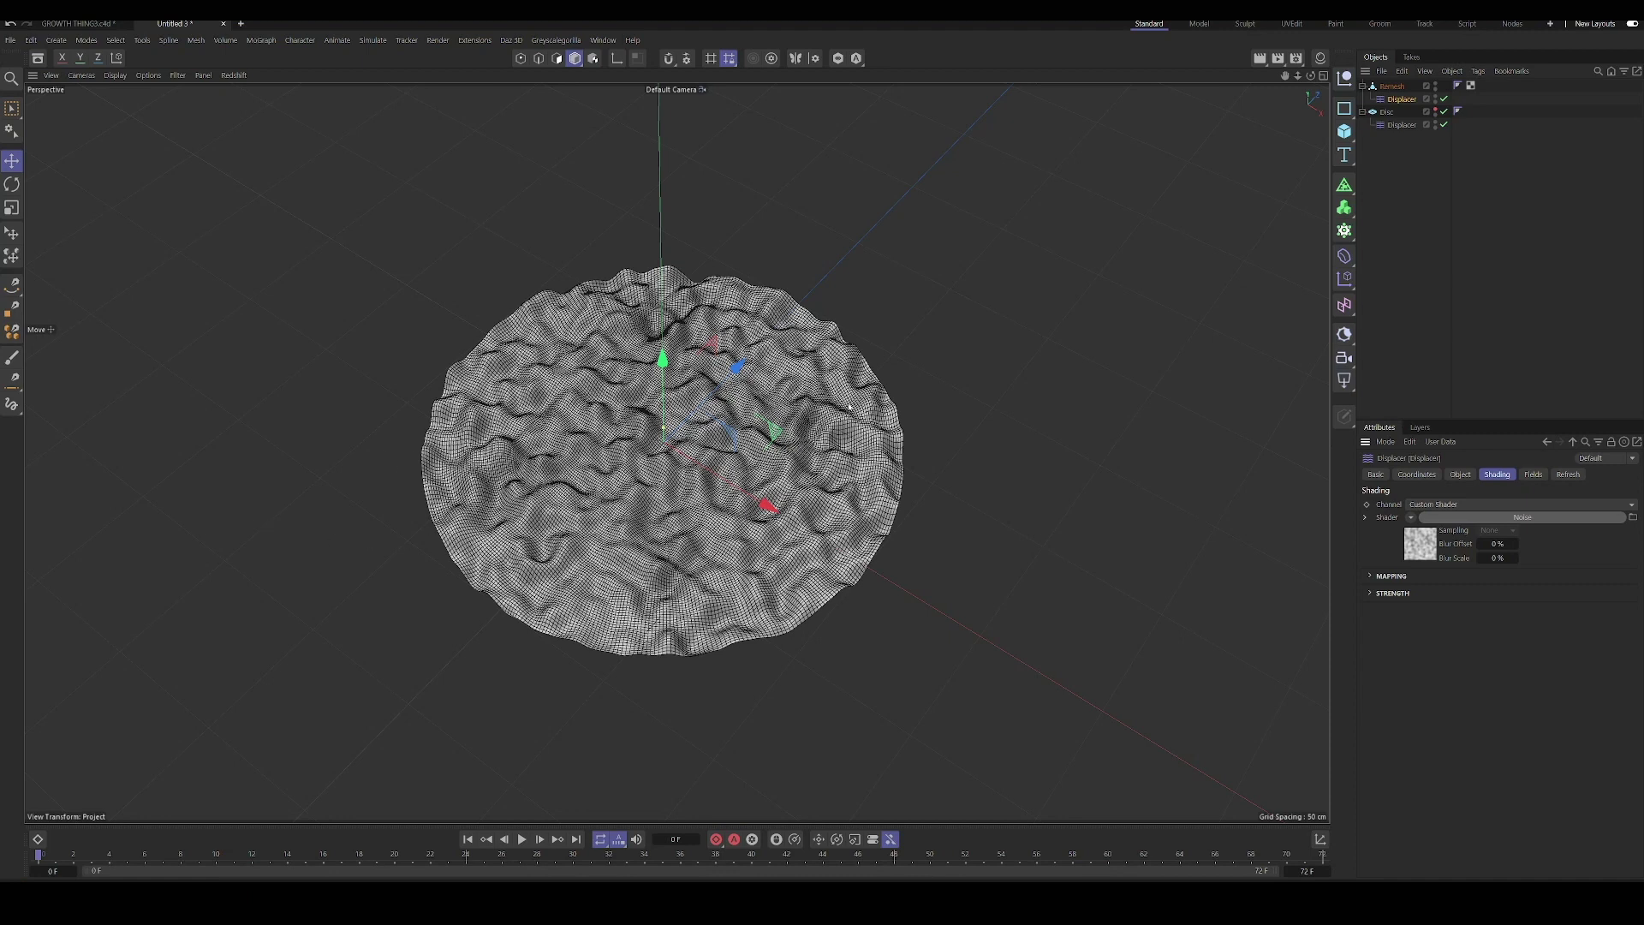
# - Move the original Disc to the lower right and raise its Noise Global Scale to 82%
pyautogui.click(1436, 112)
pyautogui.moveTo(754, 530); pyautogui.dragTo(1143, 763)
pyautogui.scroll(-3, 909, 397)
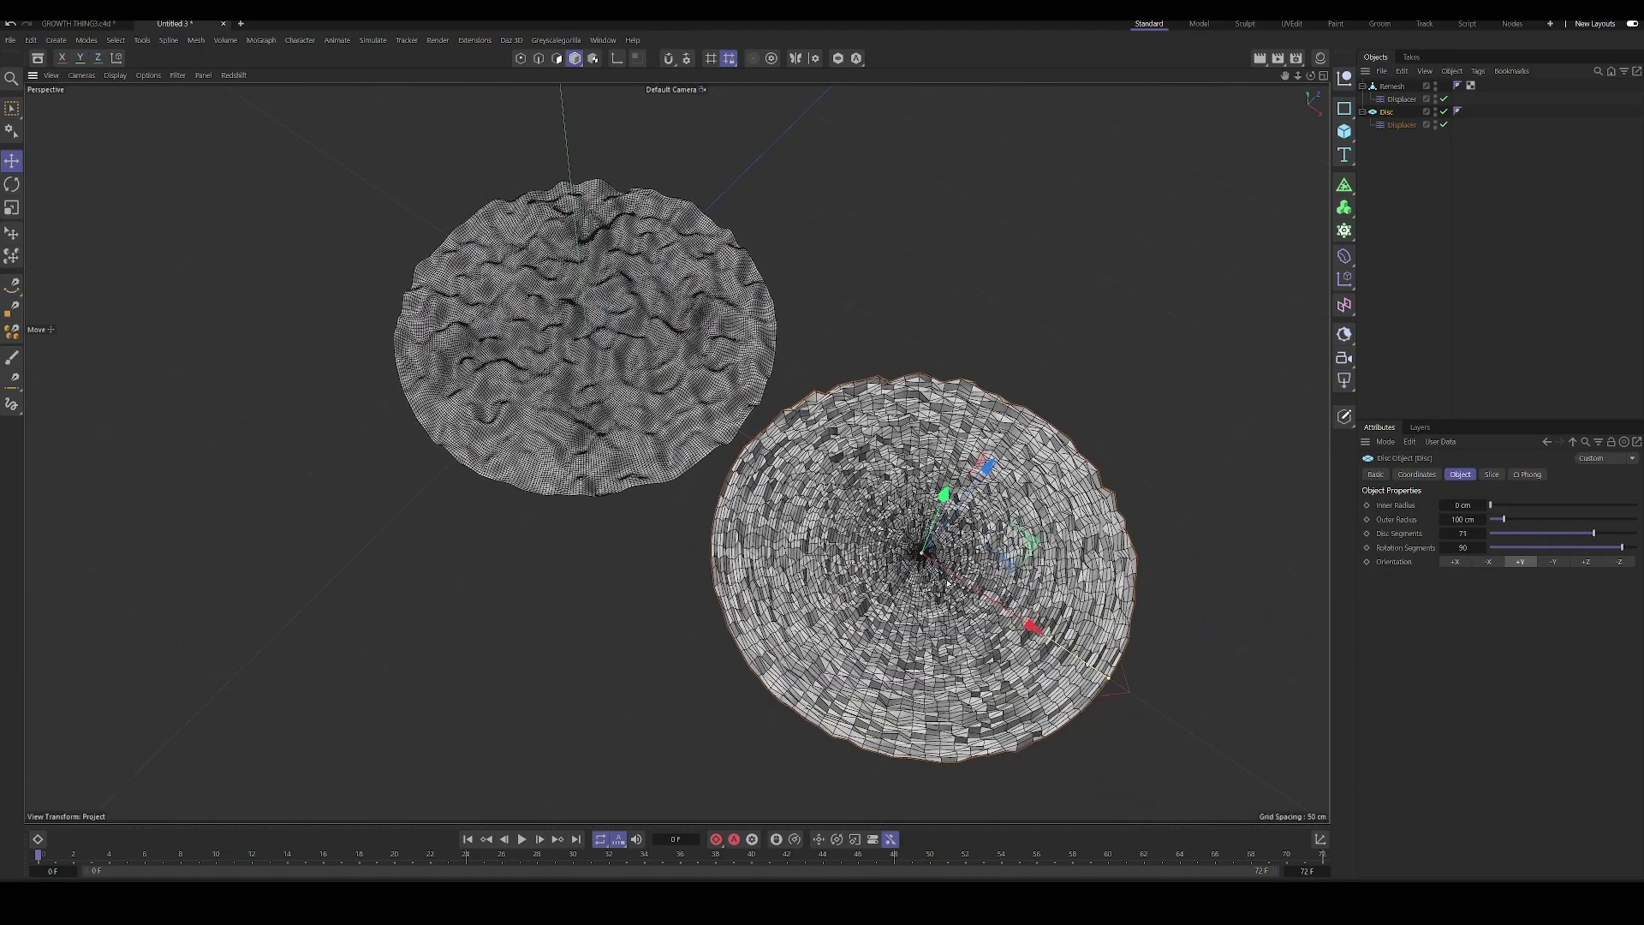
pyautogui.click(1400, 125)
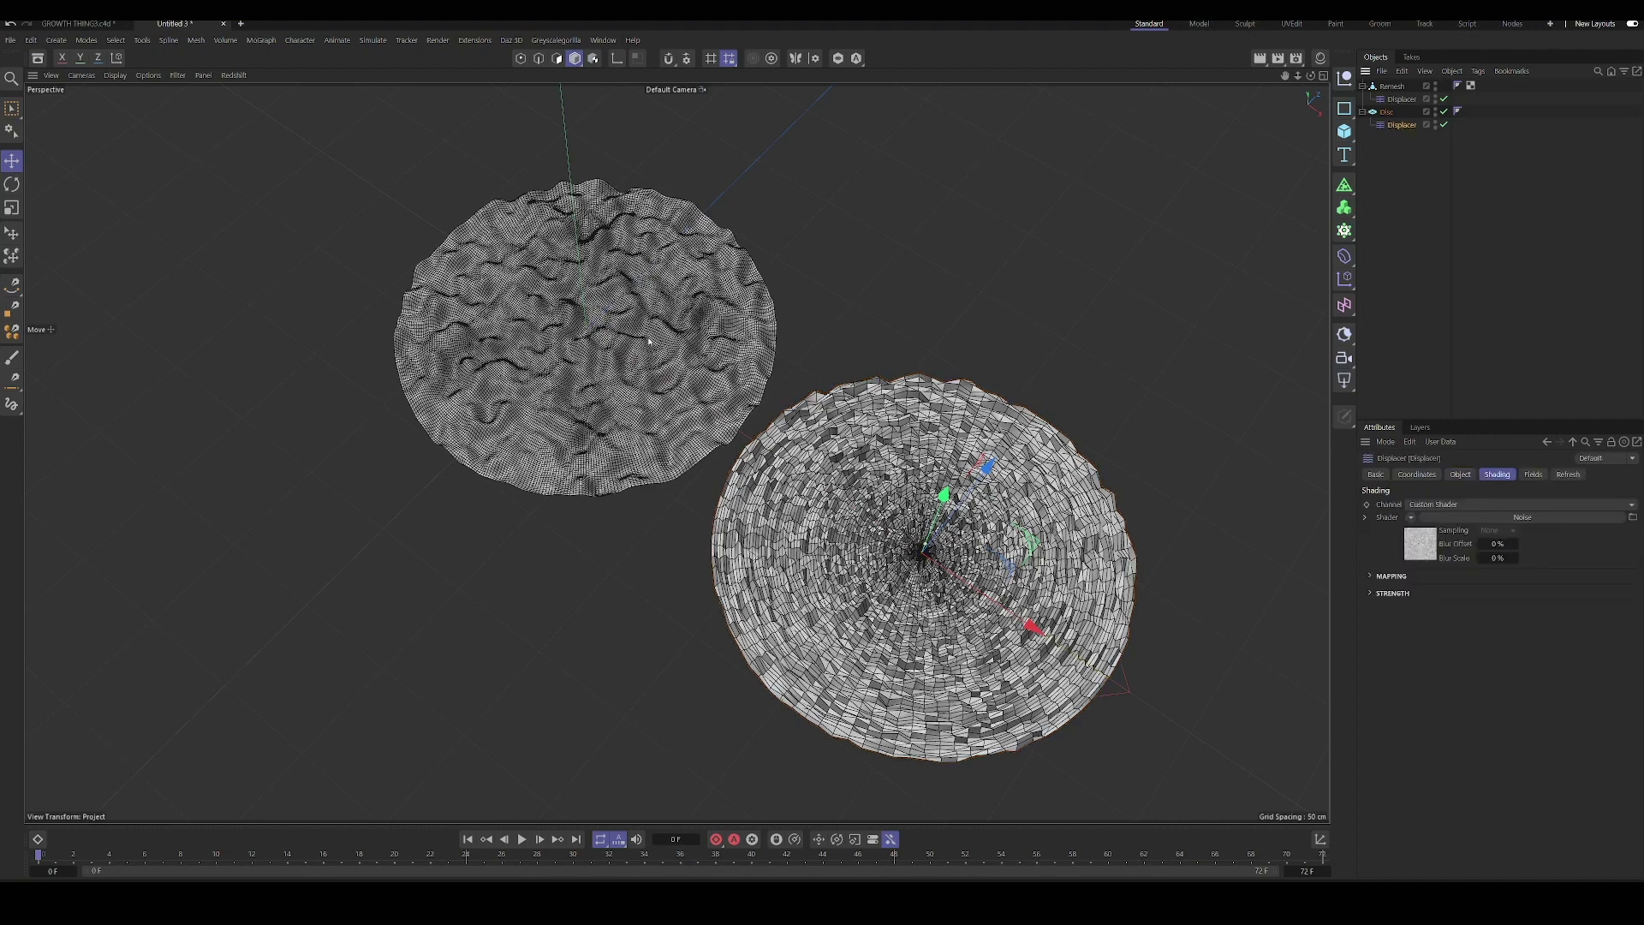
pyautogui.click(1418, 533)
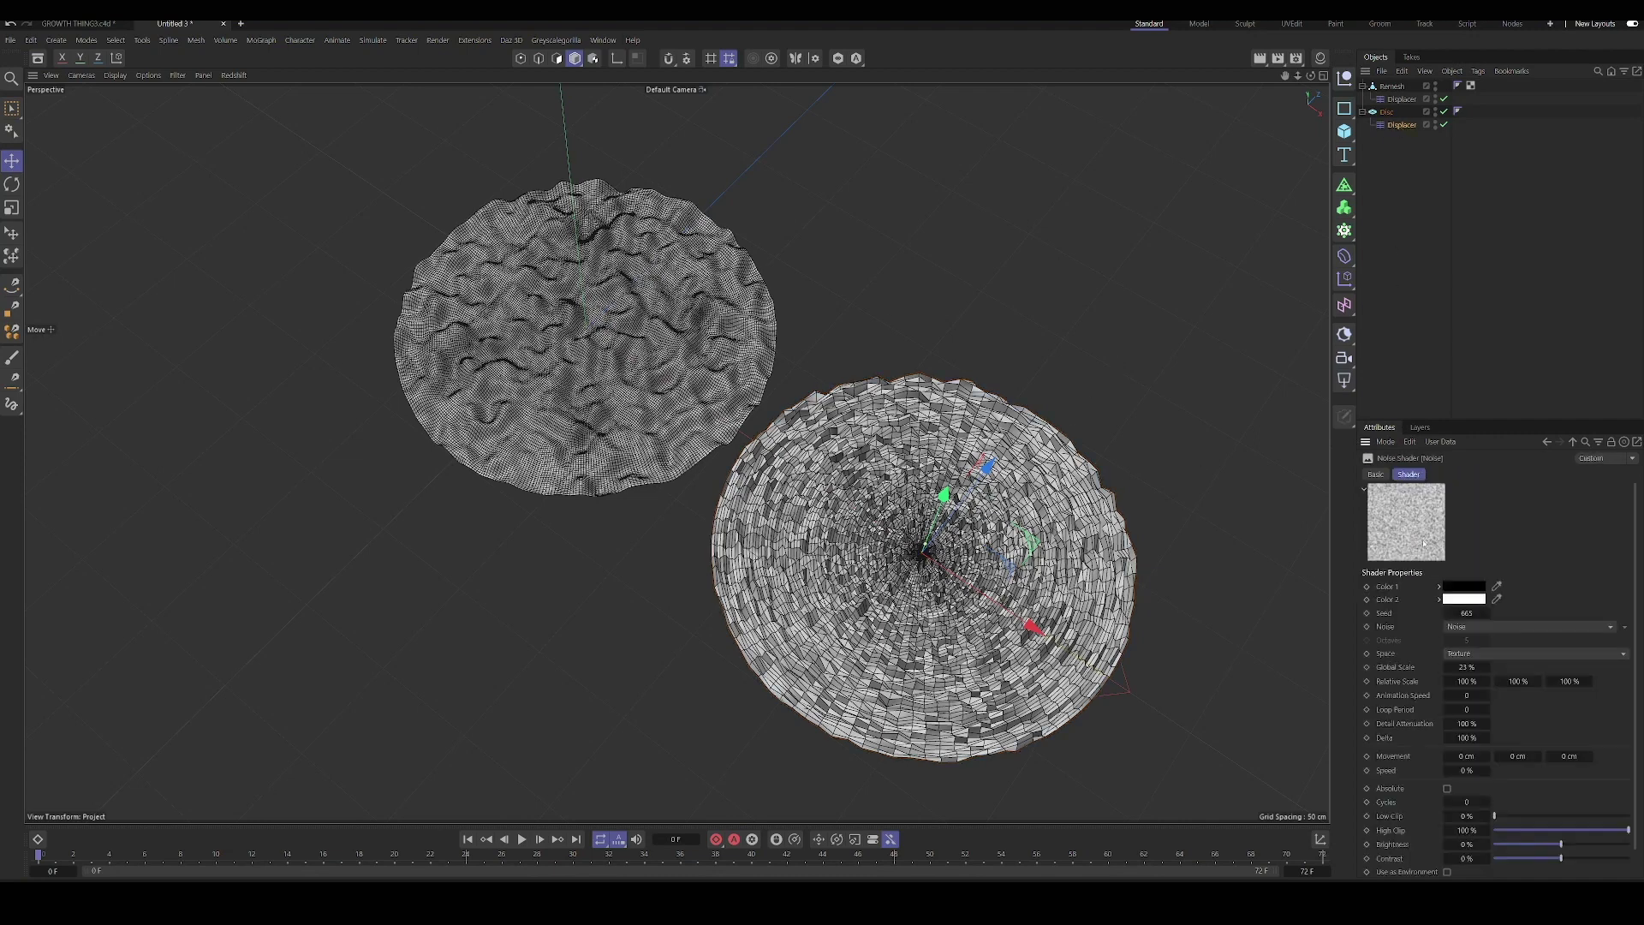
pyautogui.moveTo(1466, 667); pyautogui.dragTo(1499, 667)
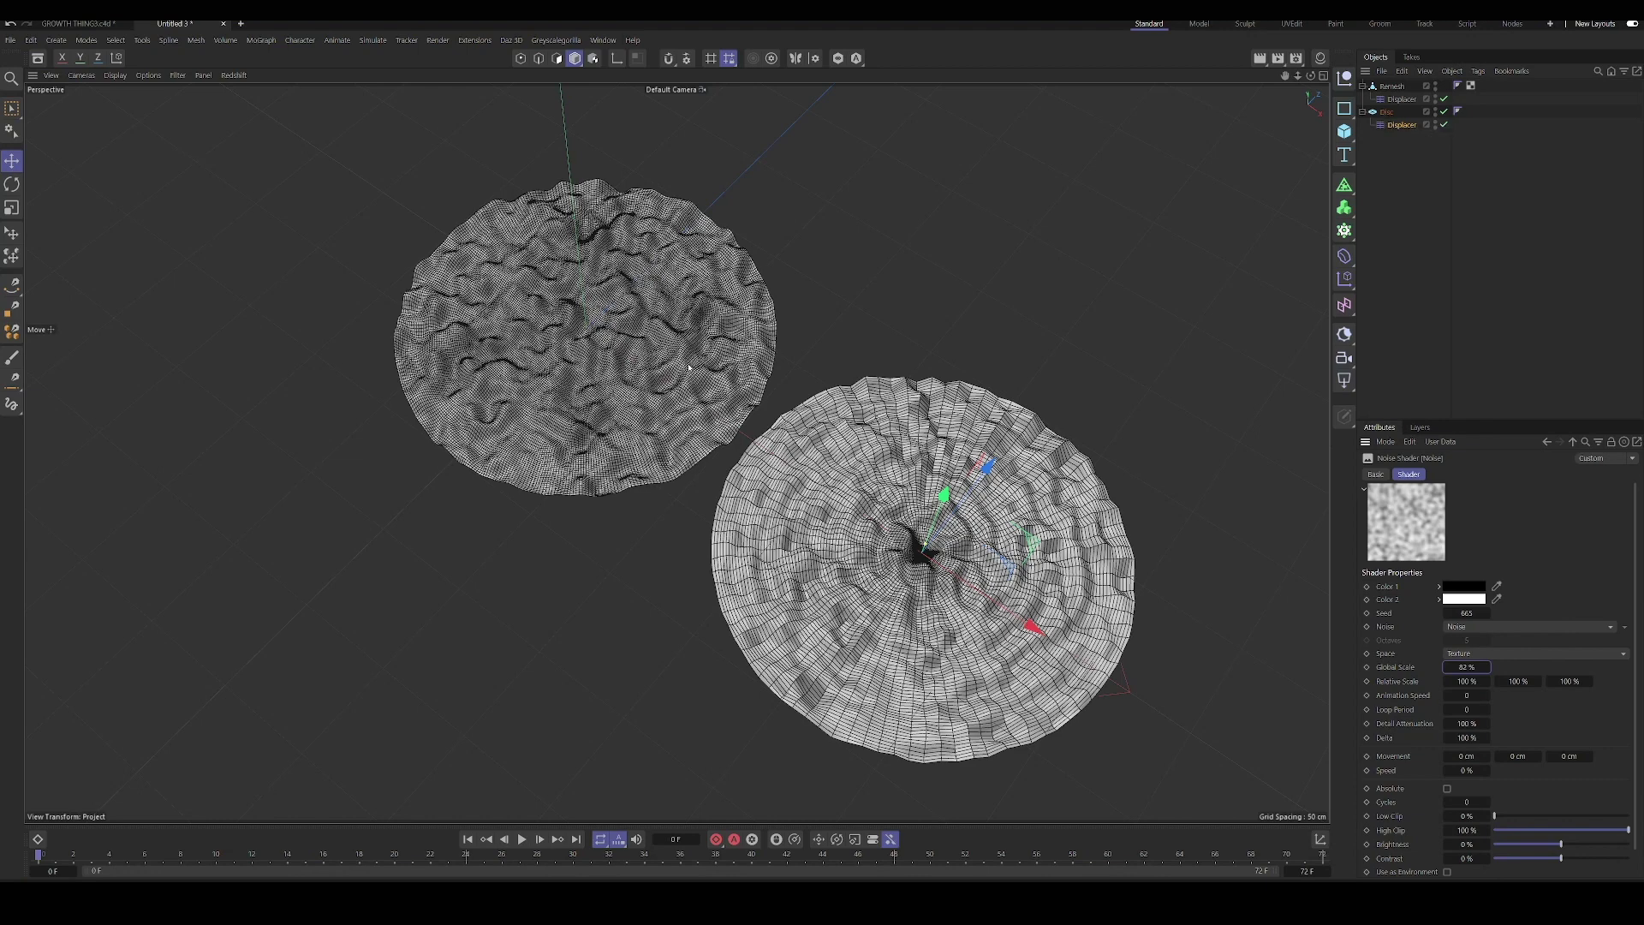
pyautogui.click(1389, 113)
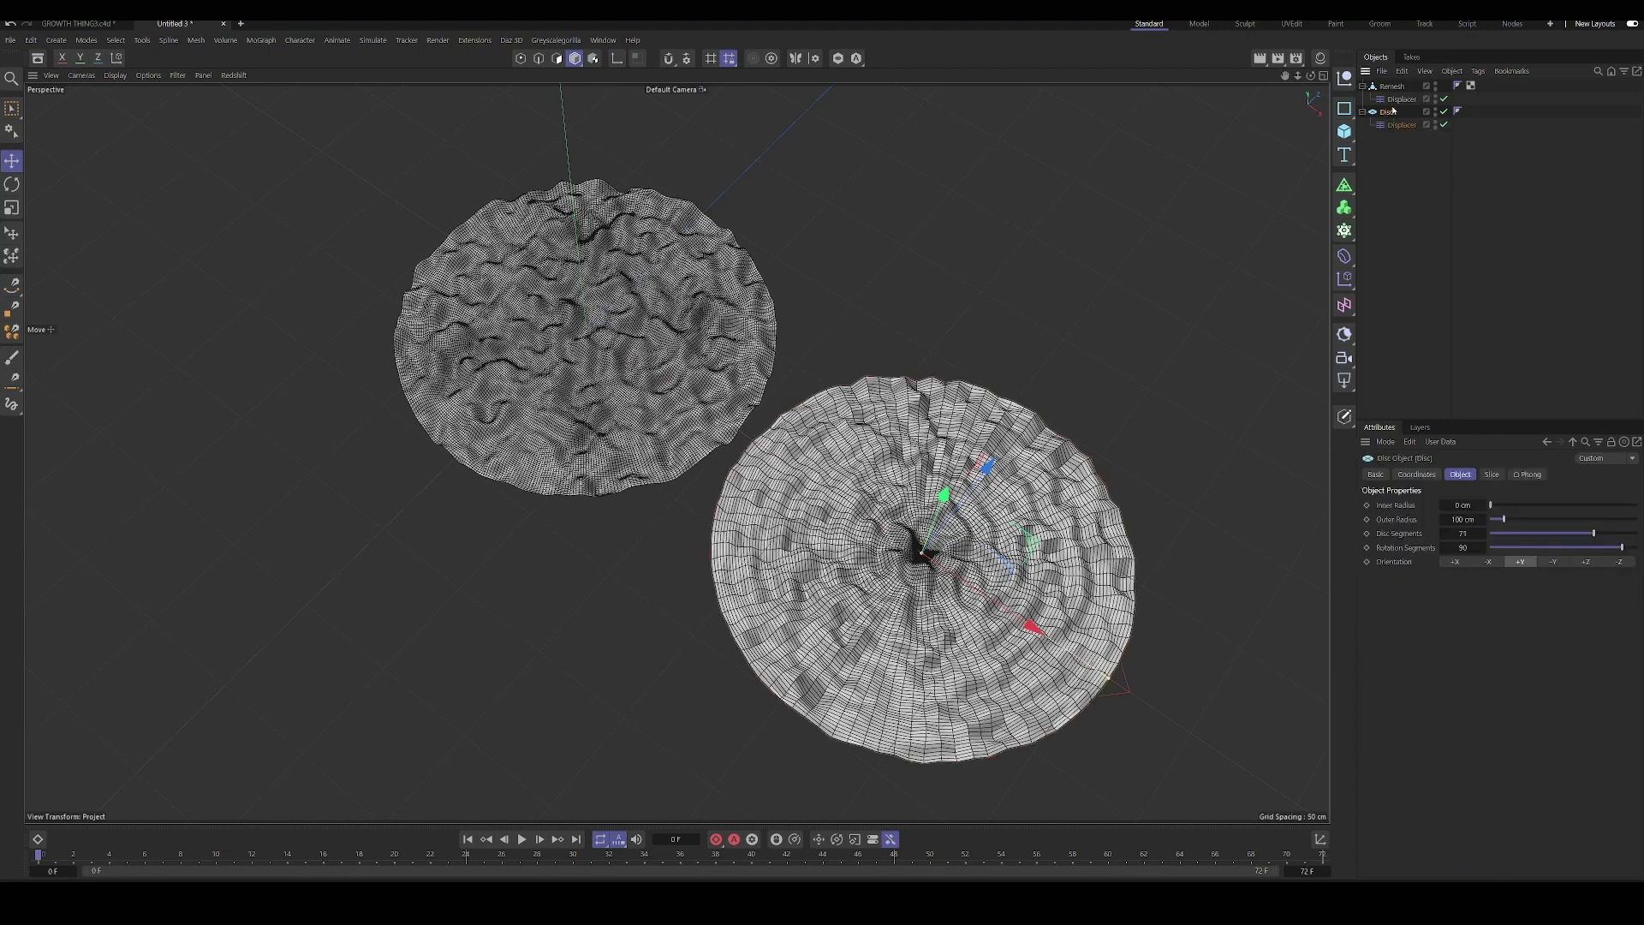
# - Delete the original Disc with its Displacer and disable the Remesh's Displacer
pyautogui.press('Delete')
pyautogui.click(1419, 92)
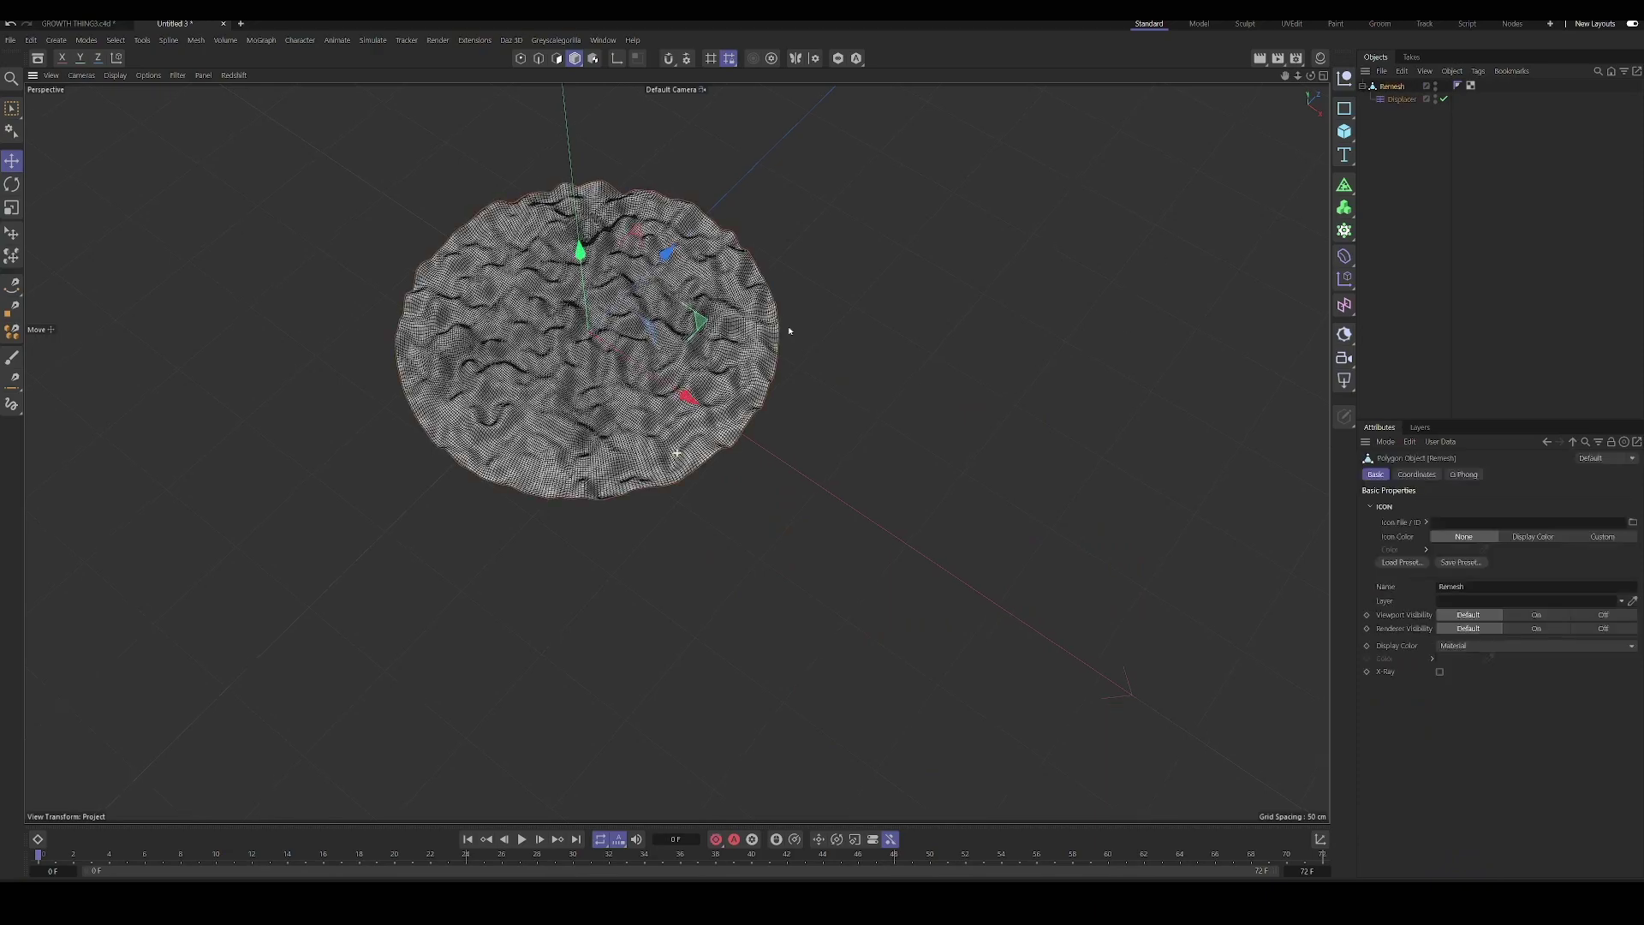
pyautogui.keyDown('alt'); pyautogui.moveTo(829, 356); pyautogui.dragTo(999, 240); pyautogui.keyUp('alt')
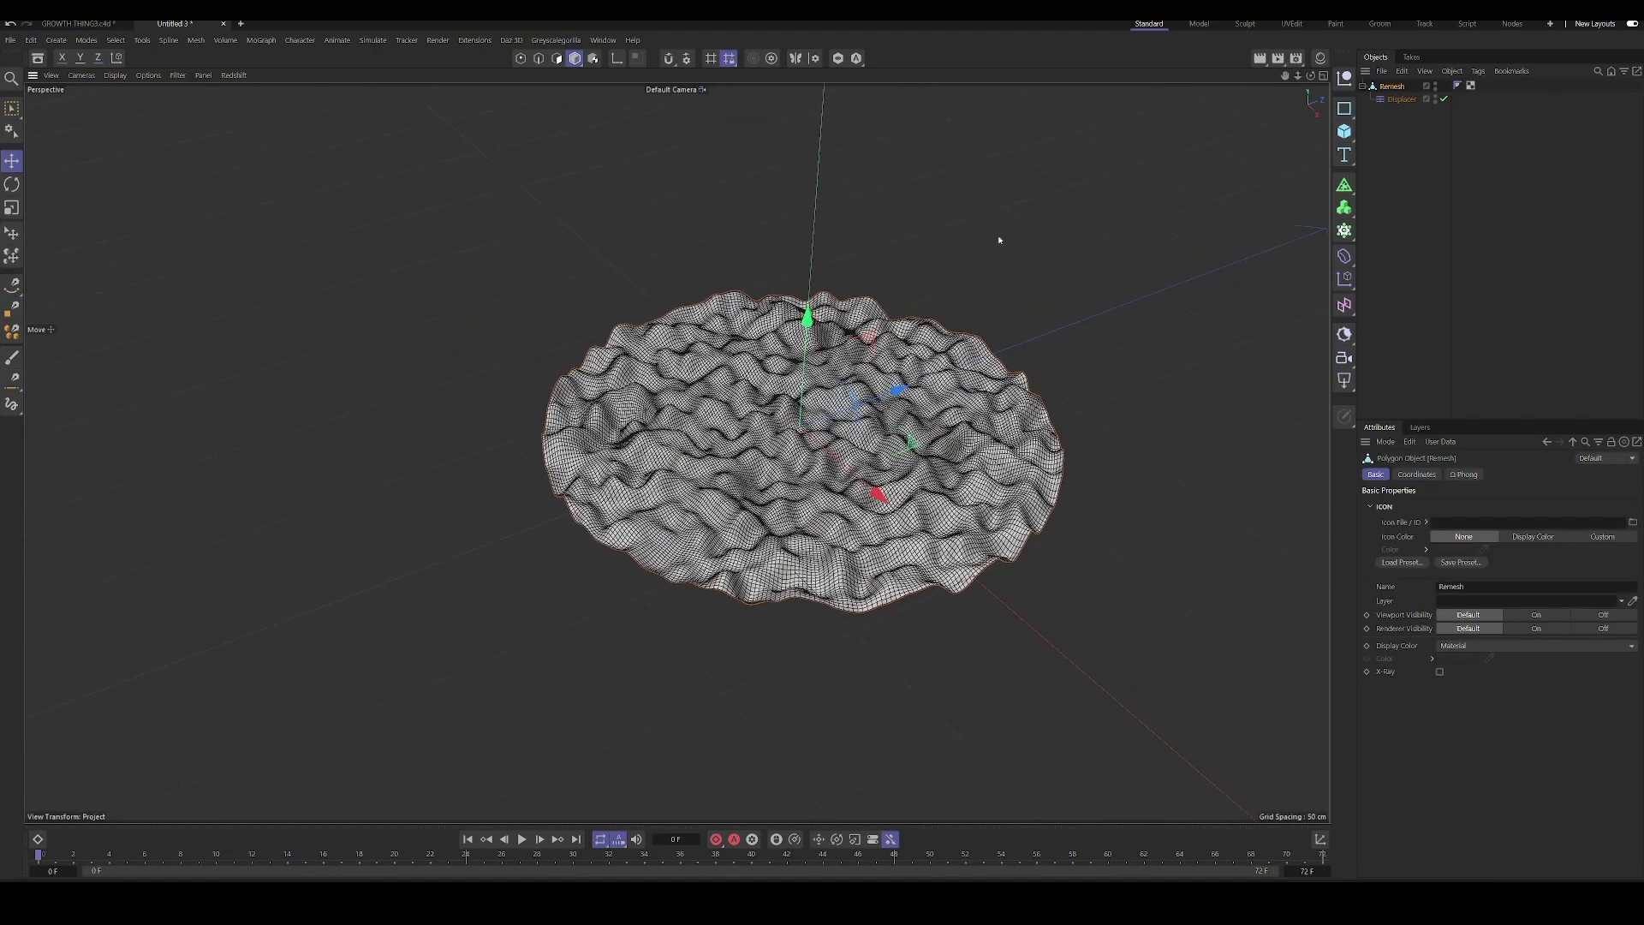
pyautogui.click(1403, 99)
pyautogui.click(1444, 98)
pyautogui.keyDown('alt'); pyautogui.moveTo(993, 244); pyautogui.dragTo(923, 250); pyautogui.keyUp('alt')
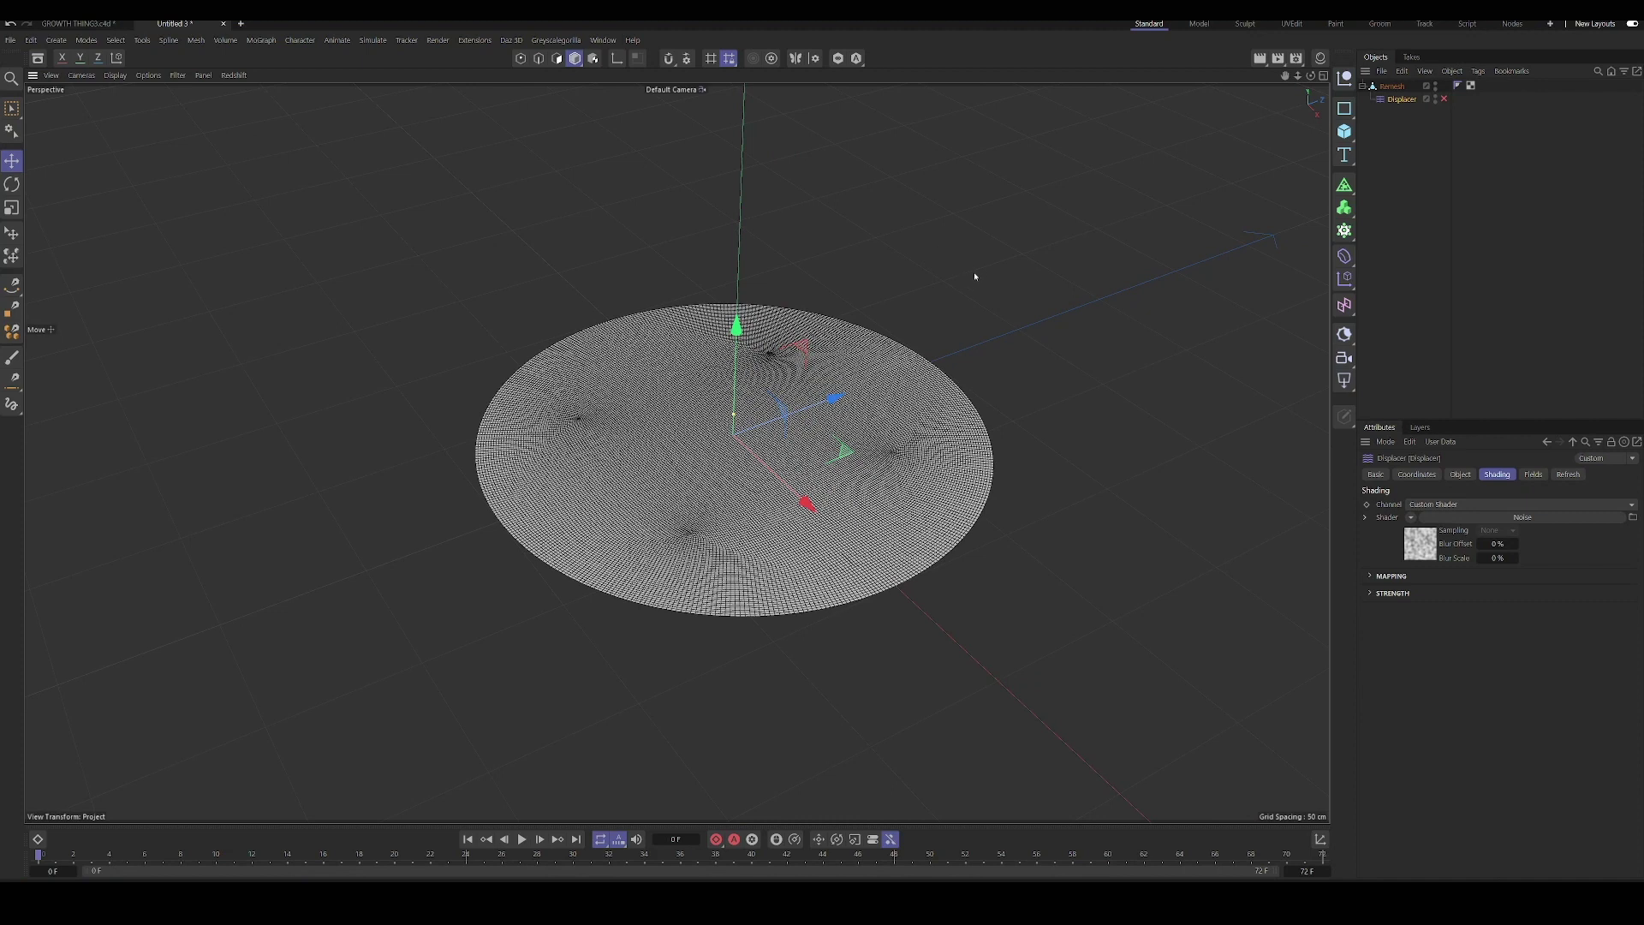
pyautogui.click(1392, 86)
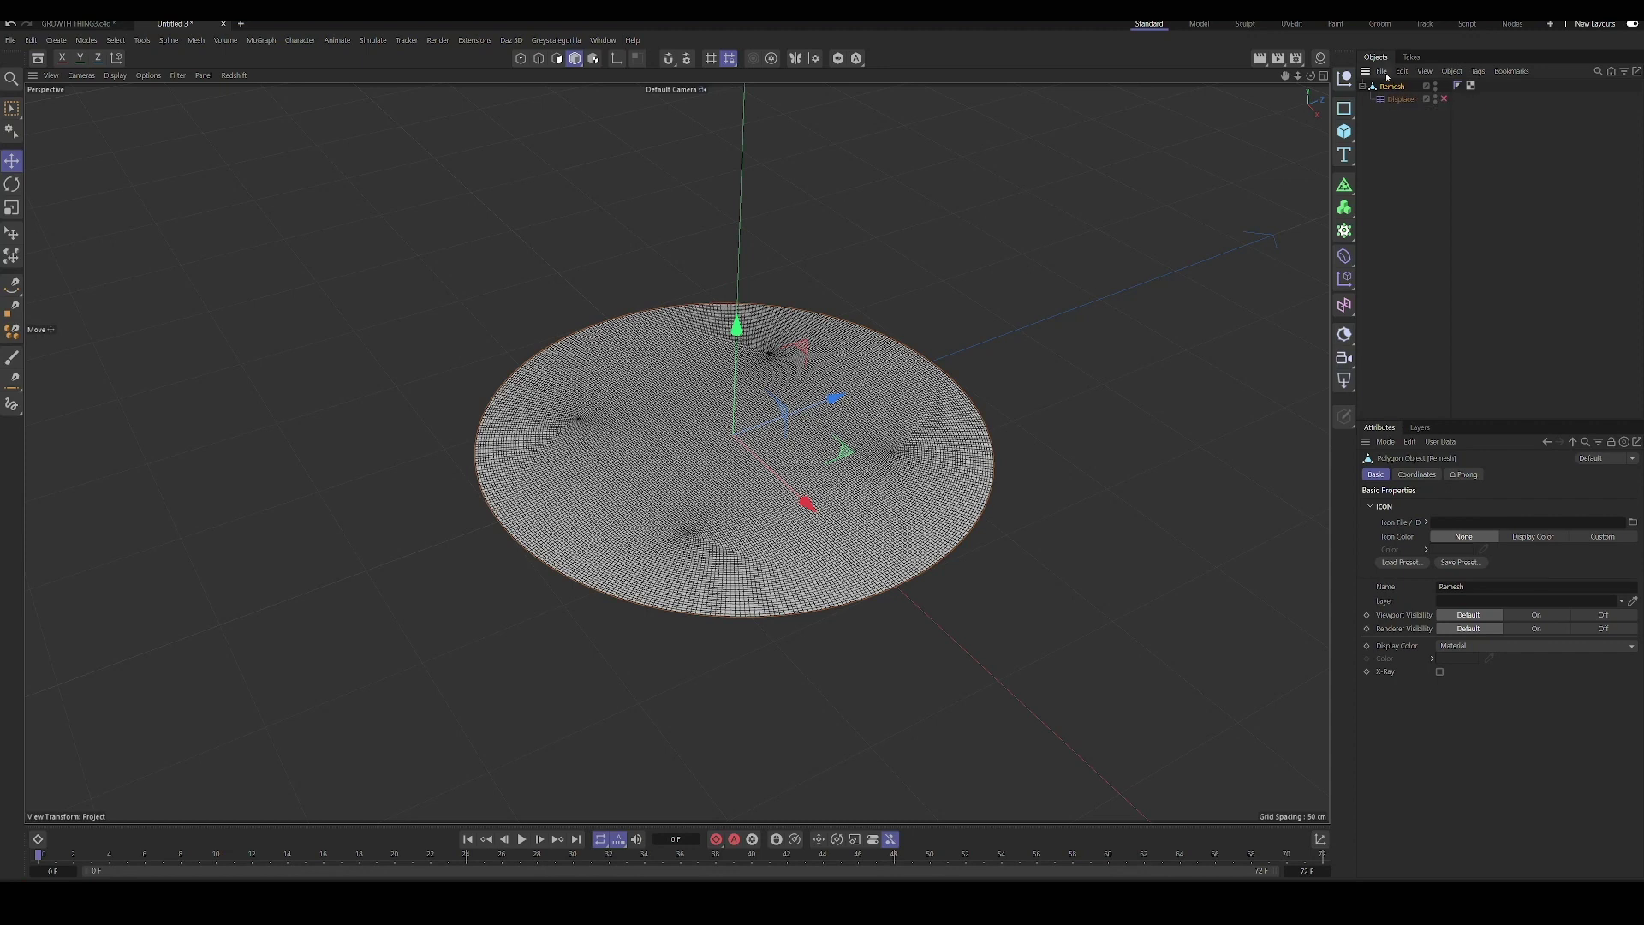
# - Add a Vertex Map tag to Remesh via Other Tags and enable Use Fields
pyautogui.rightClick(1392, 88)
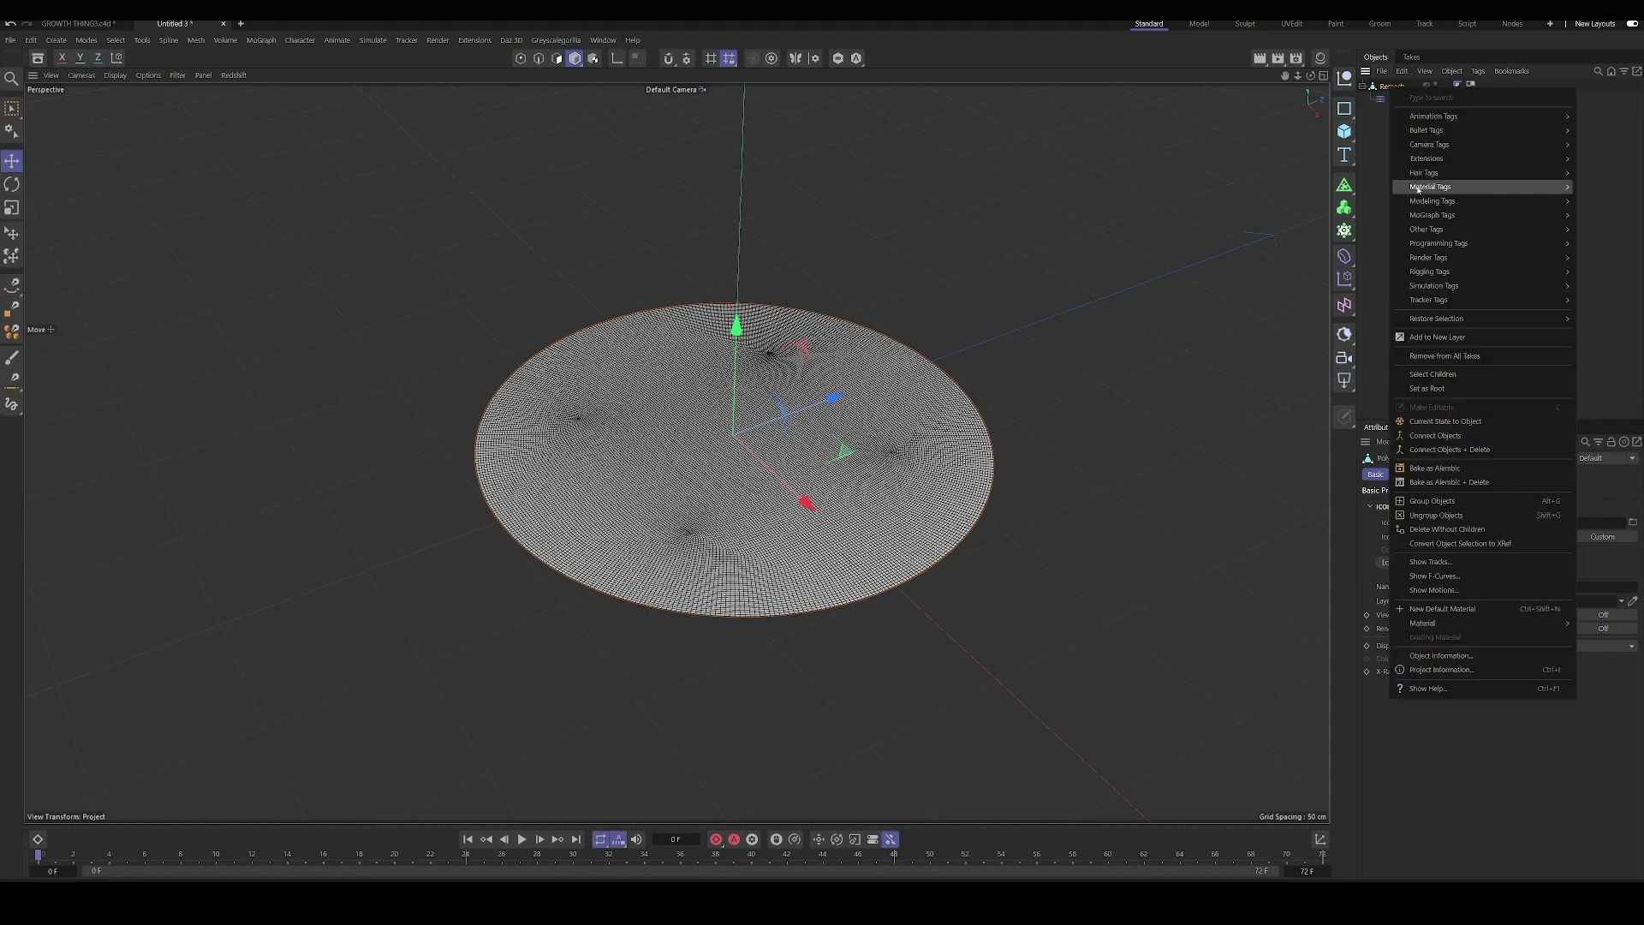
pyautogui.moveTo(1441, 260)
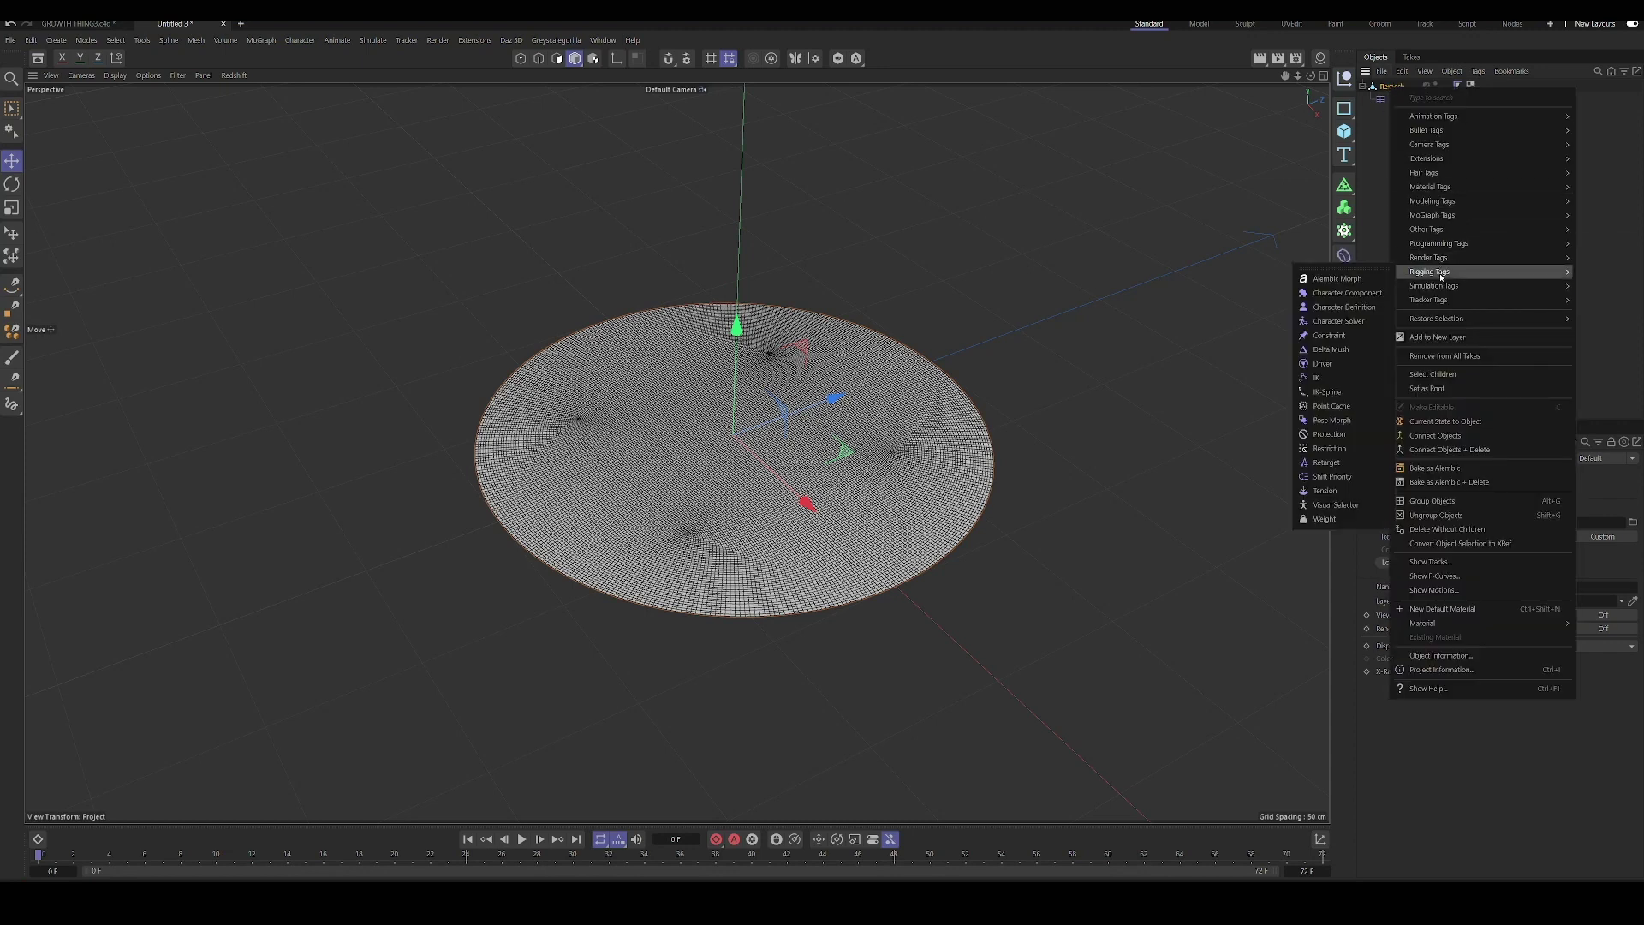
pyautogui.moveTo(1444, 288)
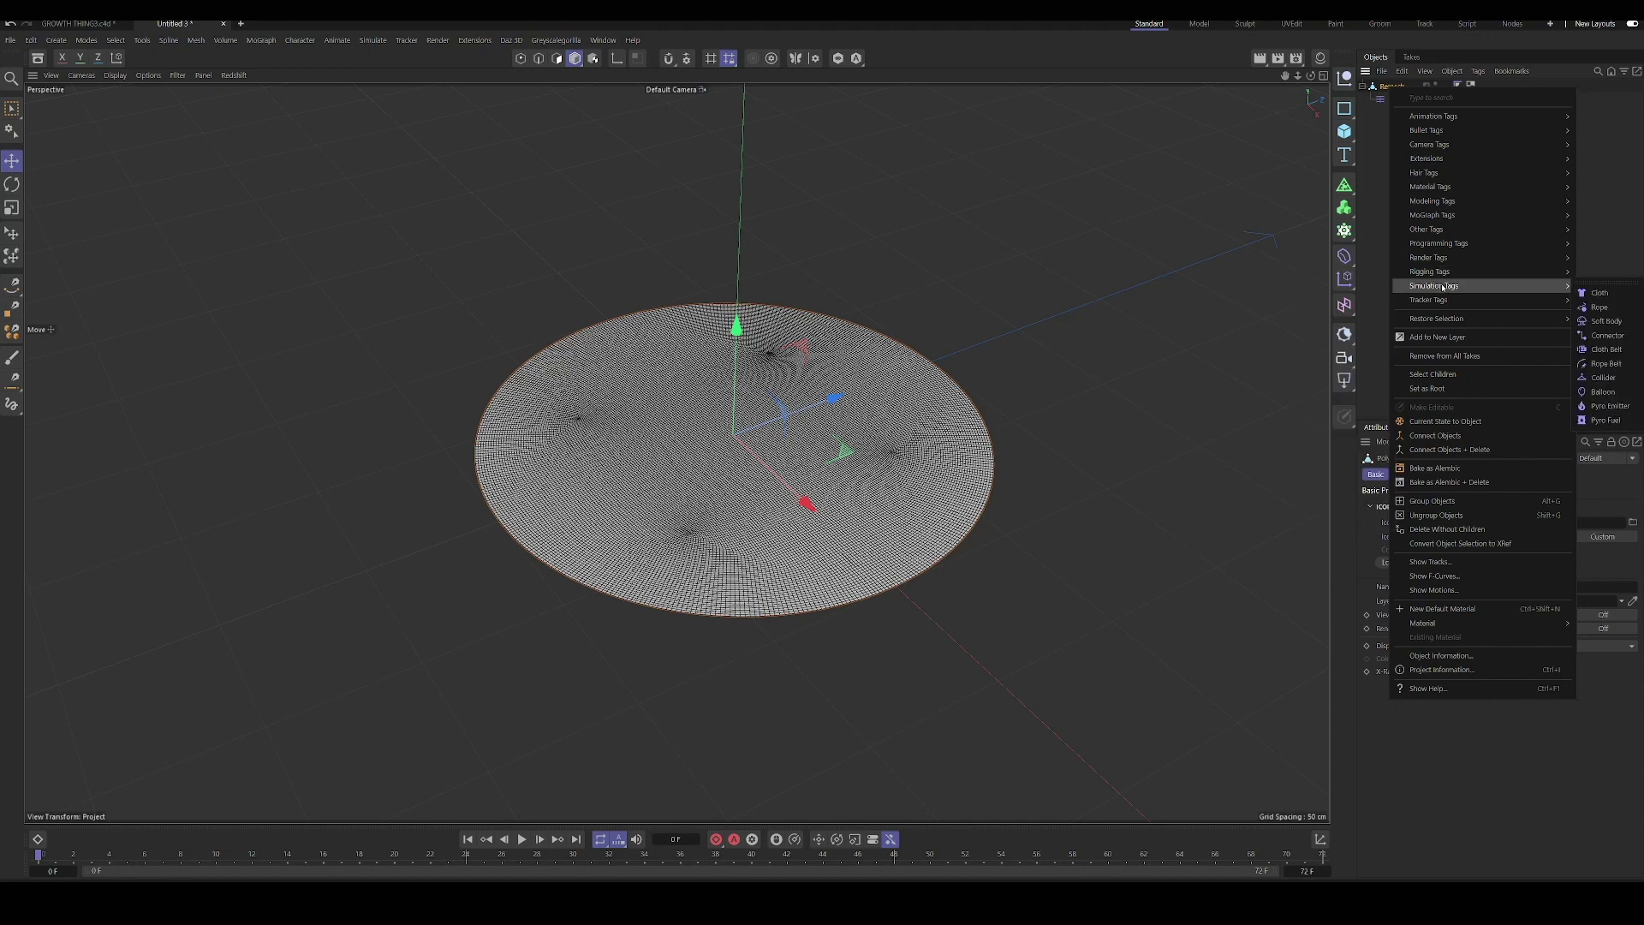
pyautogui.write('ver')
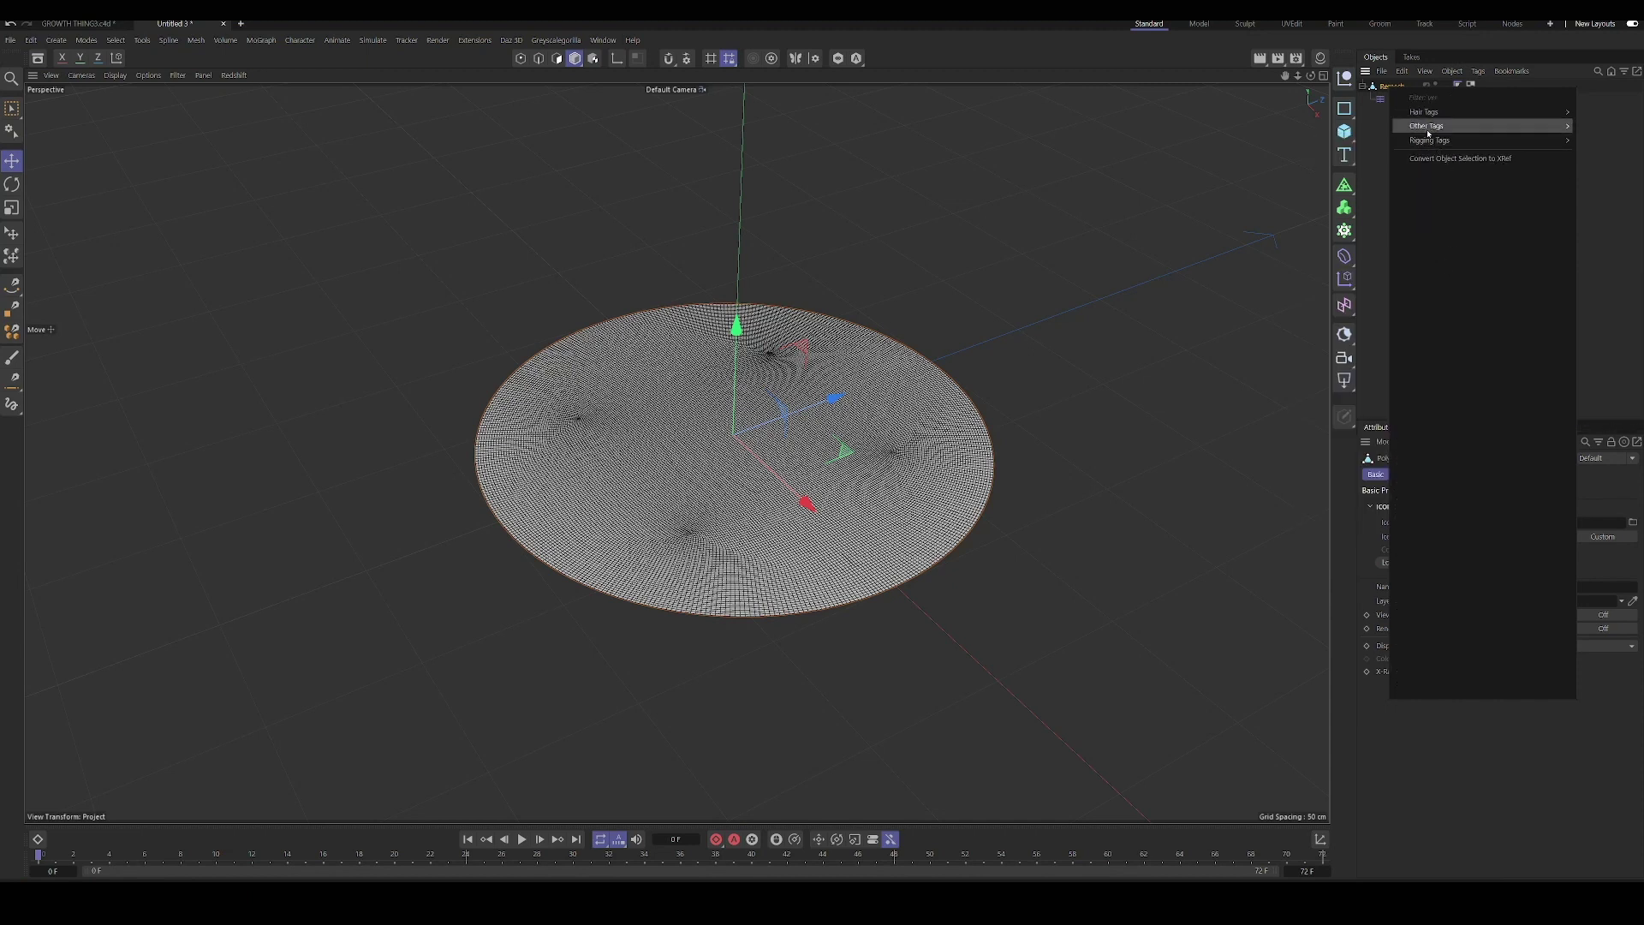
pyautogui.moveTo(1438, 126)
pyautogui.click(1595, 143)
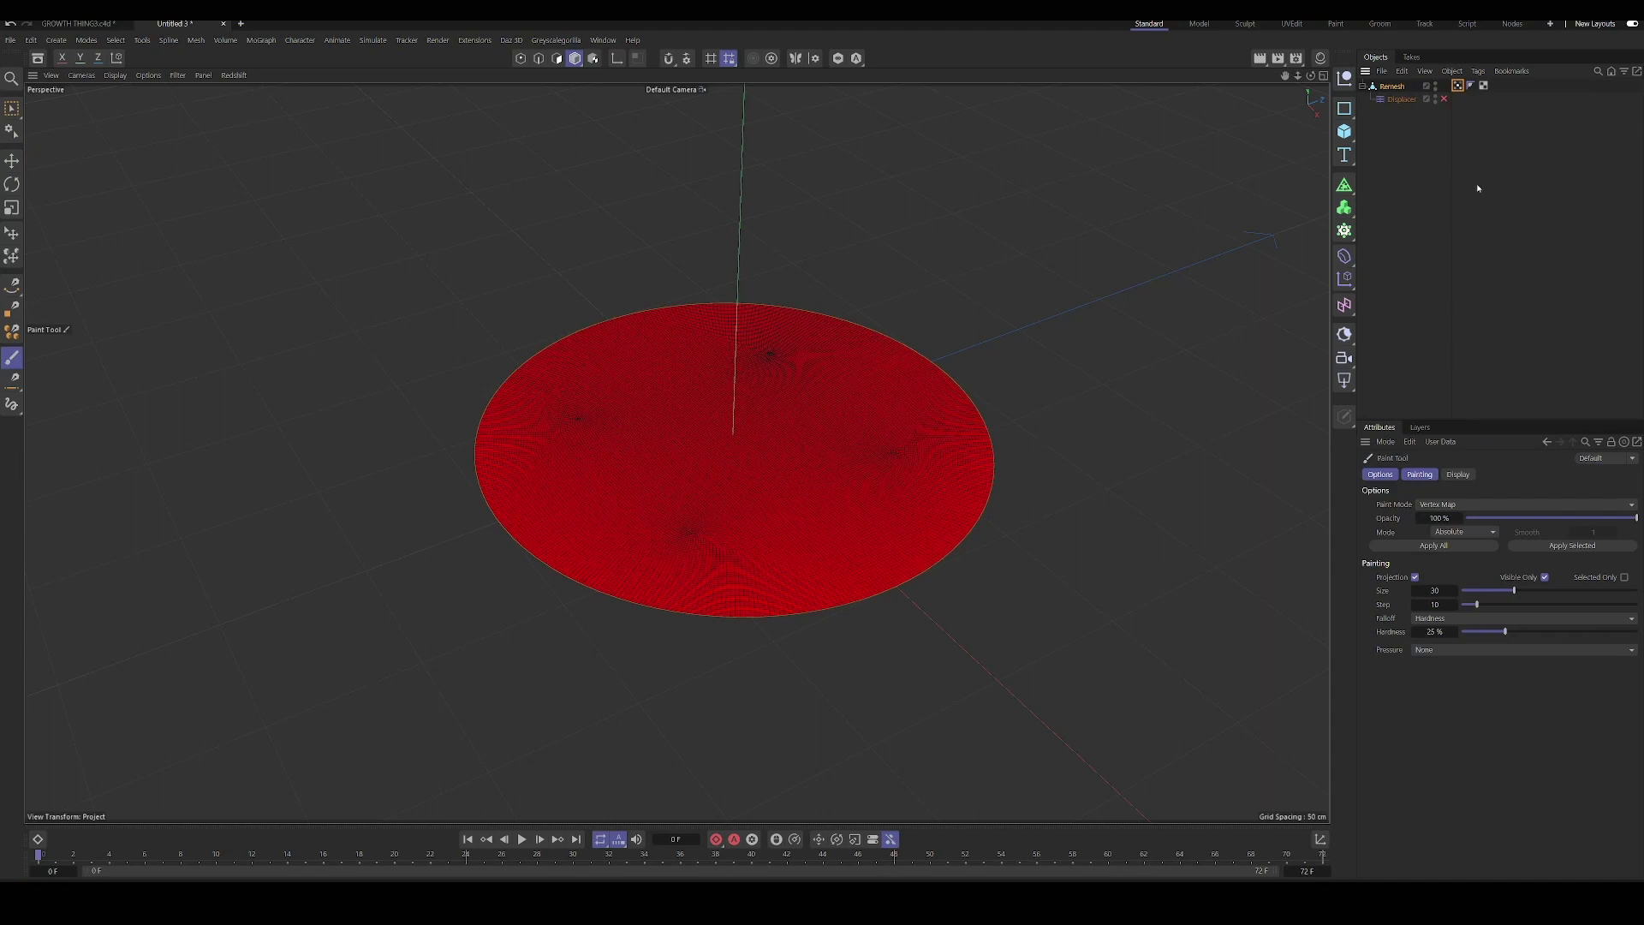
pyautogui.click(1458, 474)
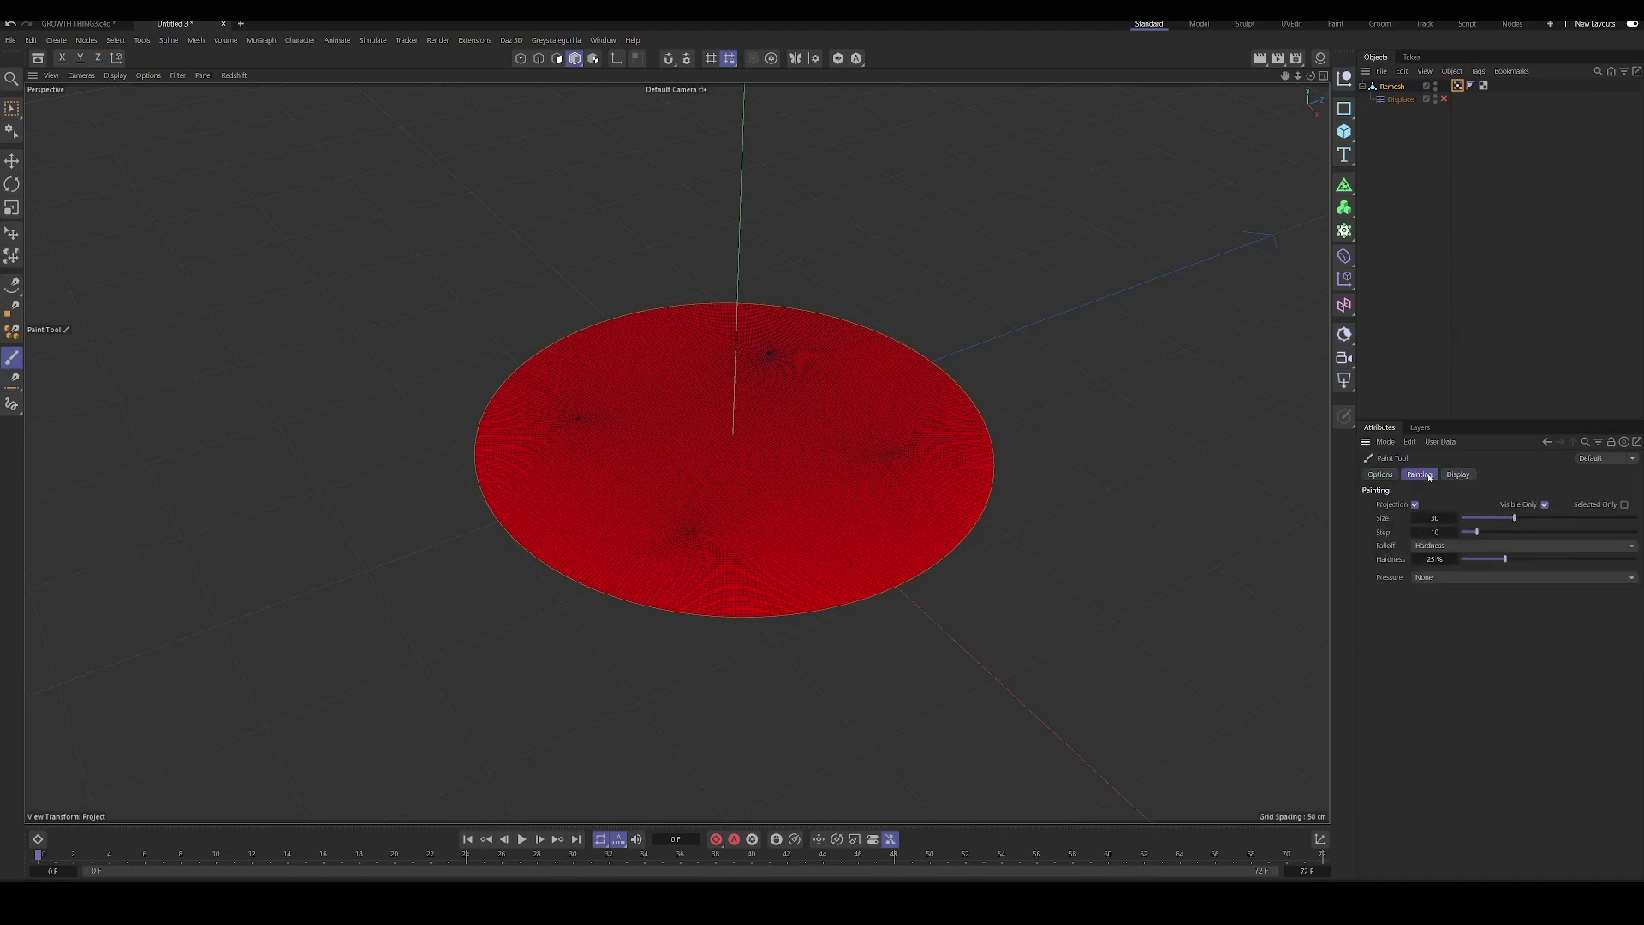
pyautogui.click(1379, 474)
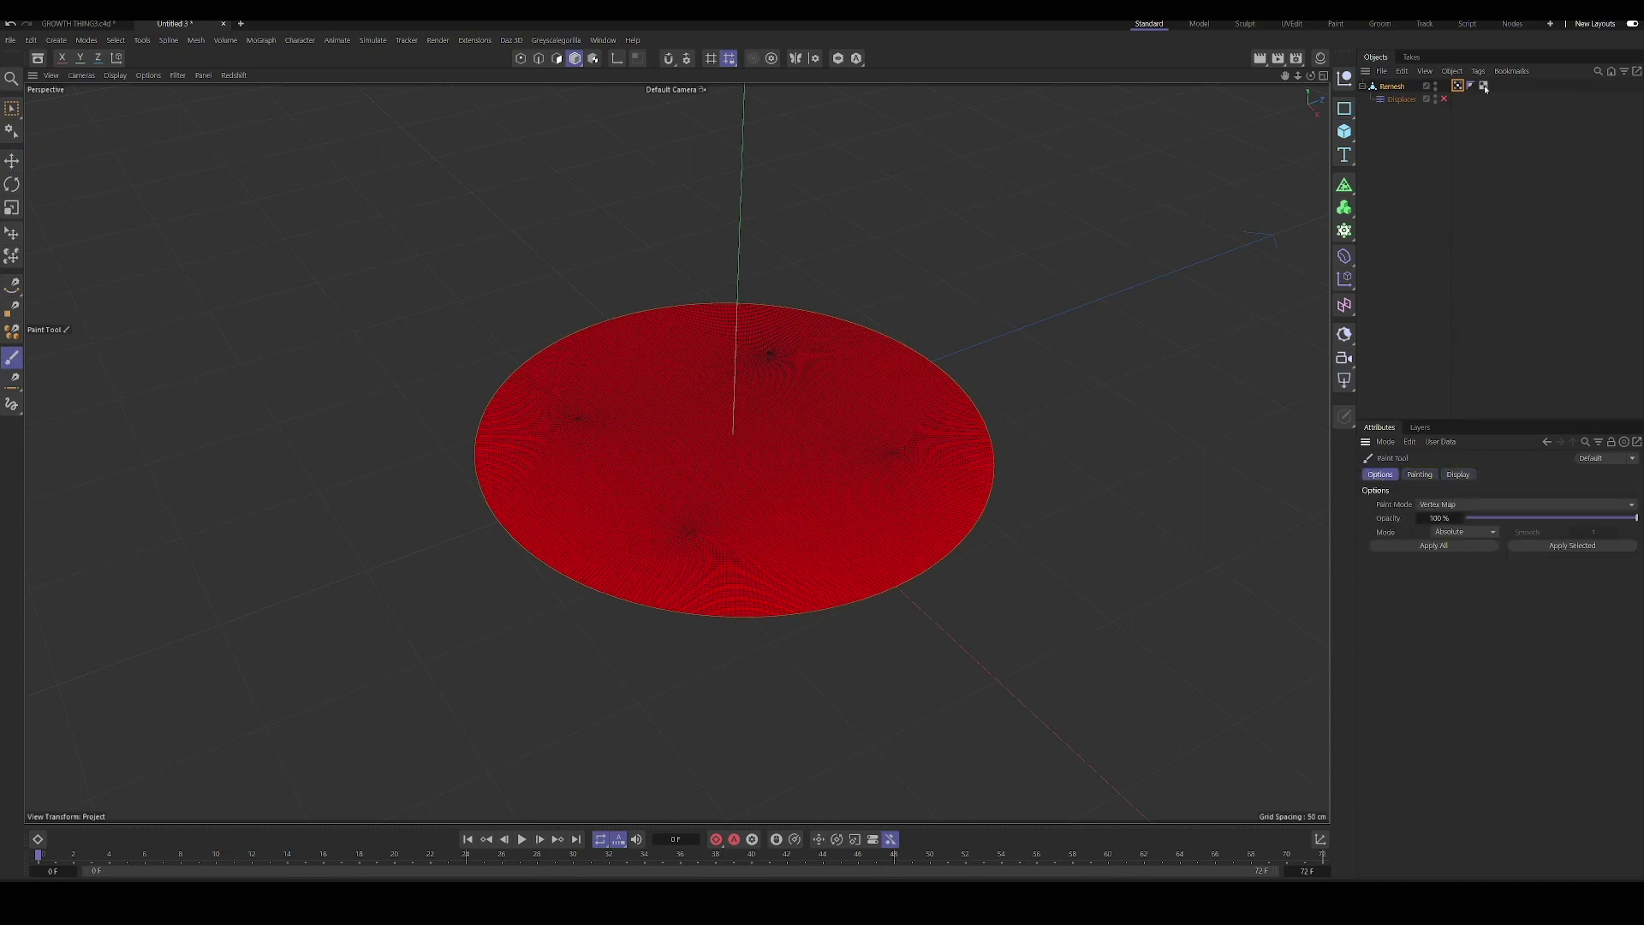
pyautogui.click(1458, 87)
pyautogui.click(1439, 552)
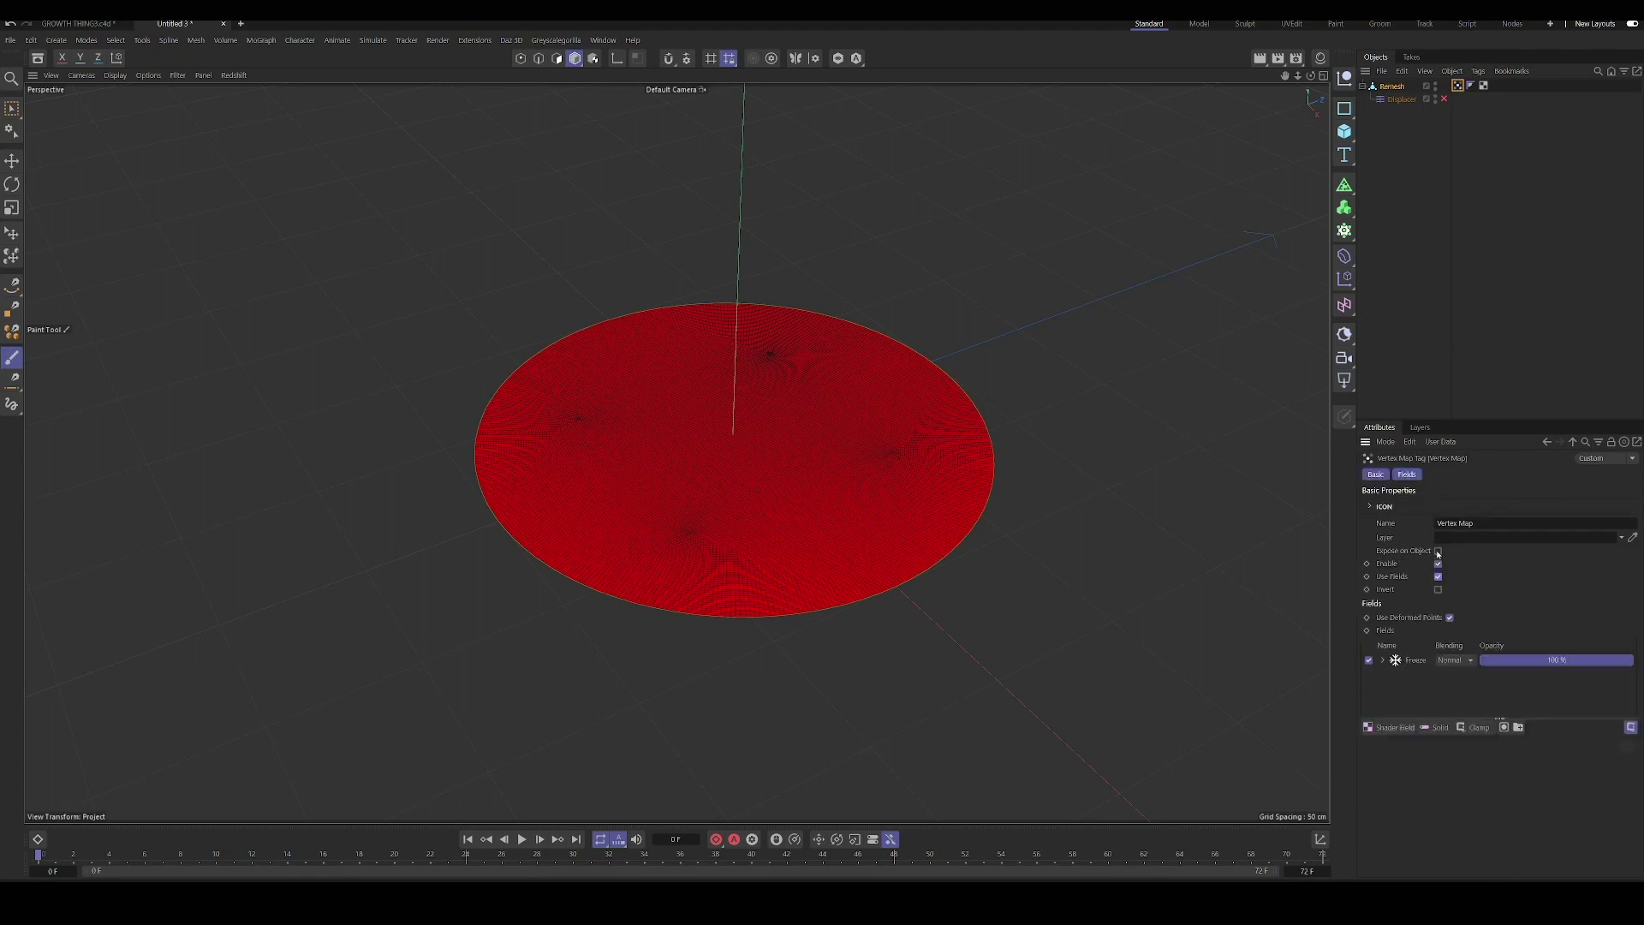
# - Exit painting, then switch the vertex map's Freeze field layer Mode to Grow
pyautogui.press('0')
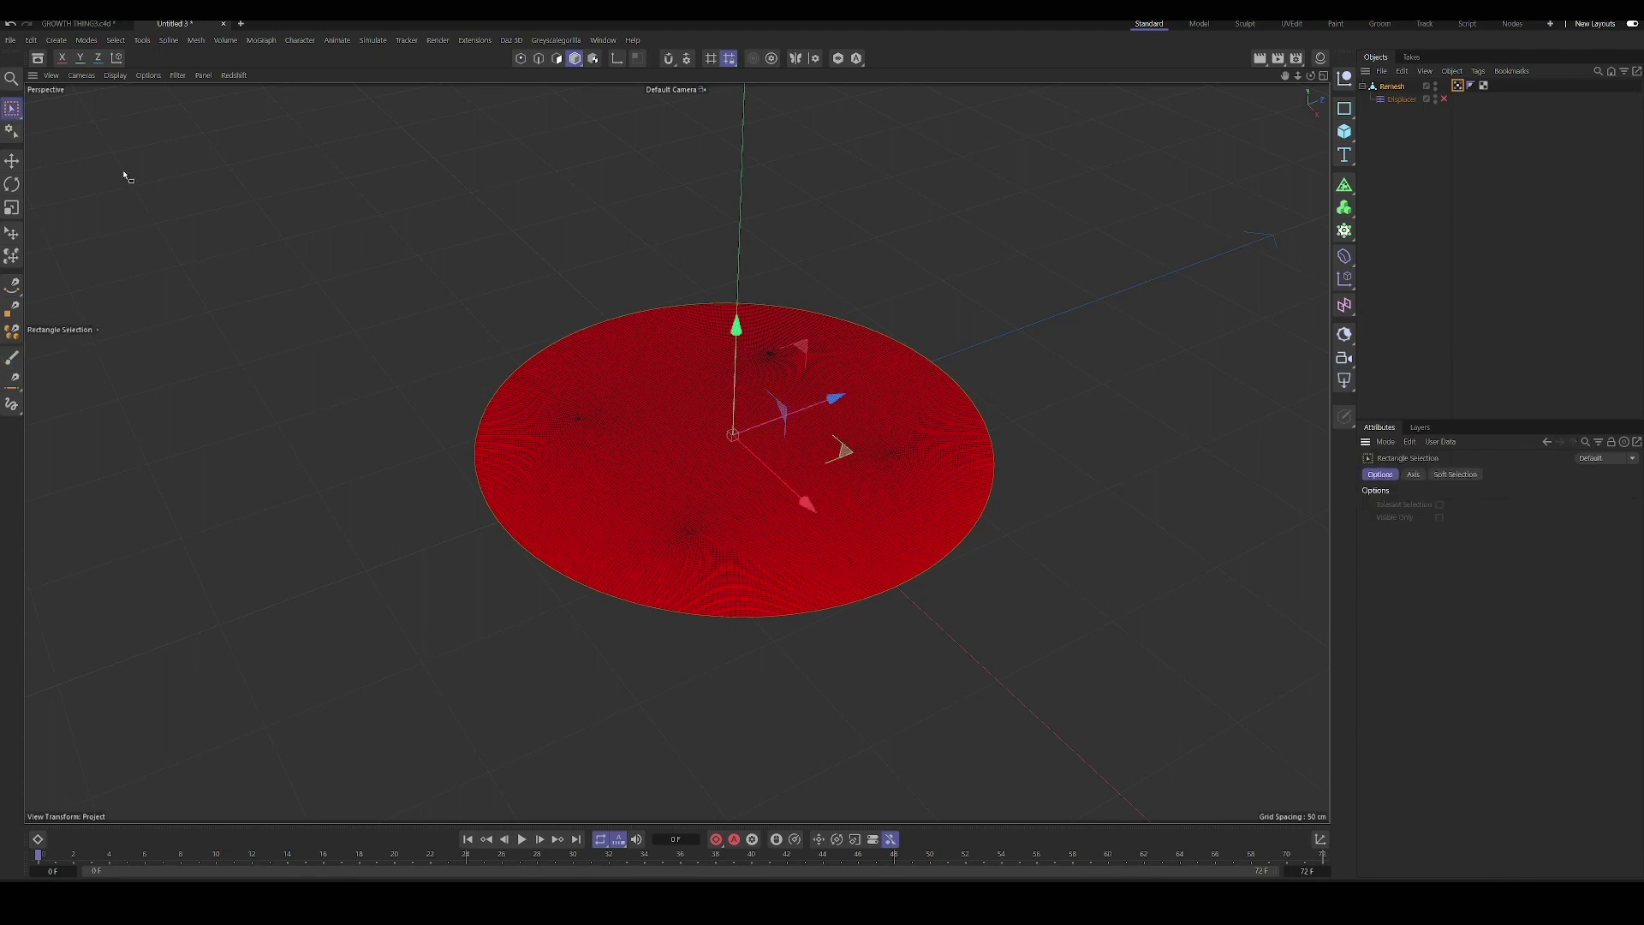
pyautogui.click(1459, 86)
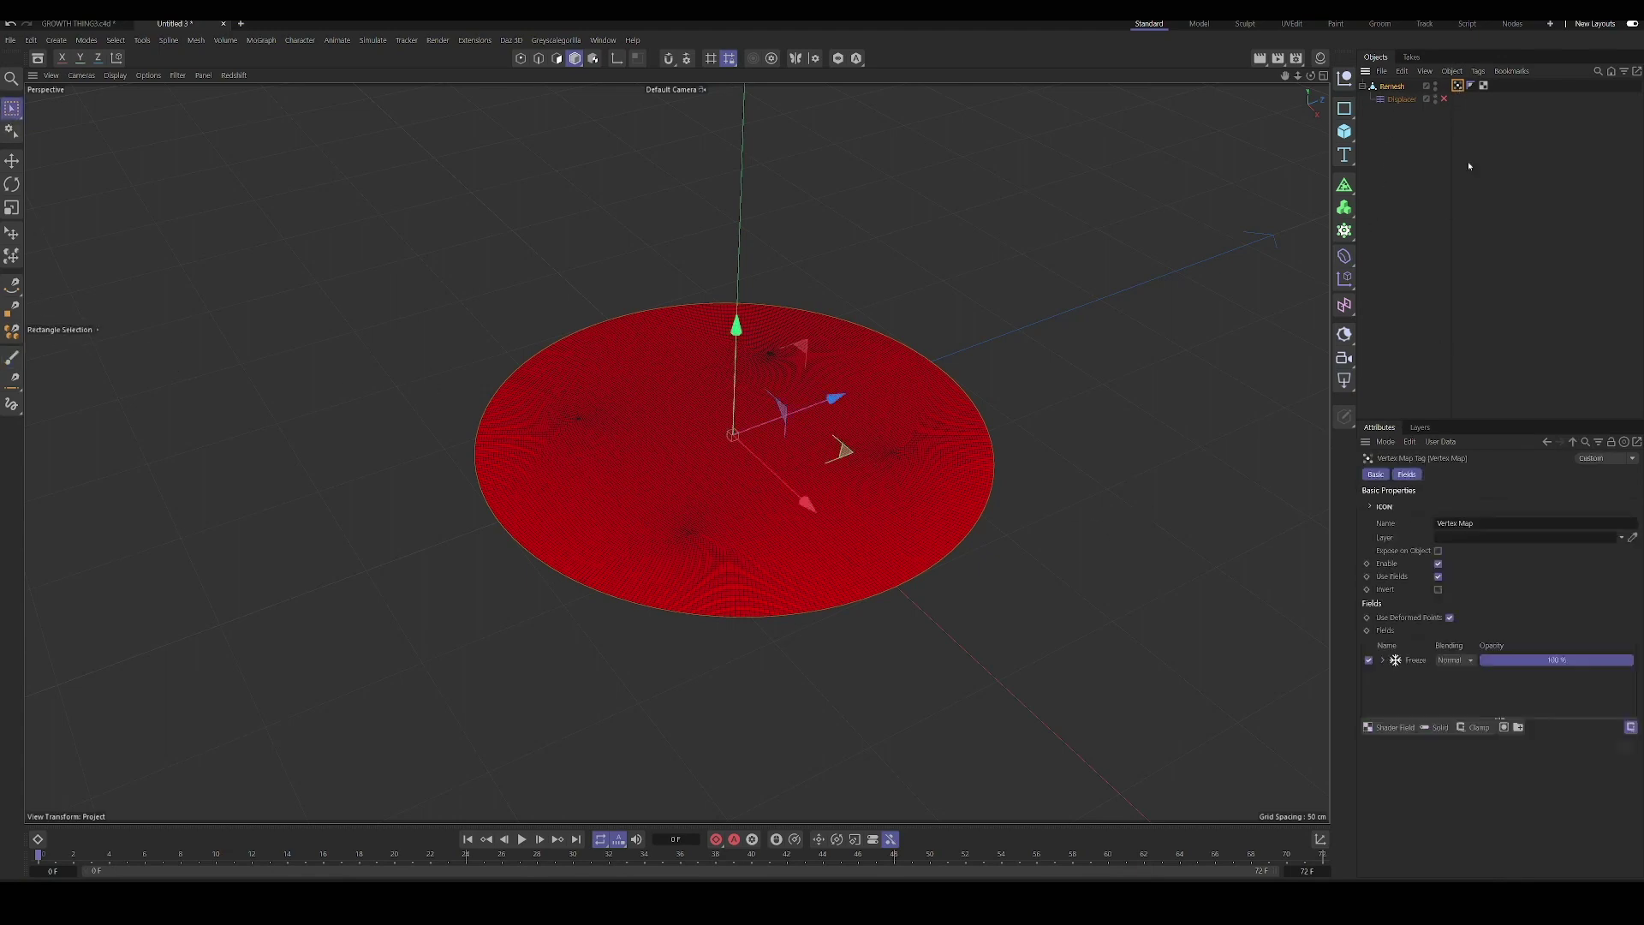
pyautogui.click(1416, 661)
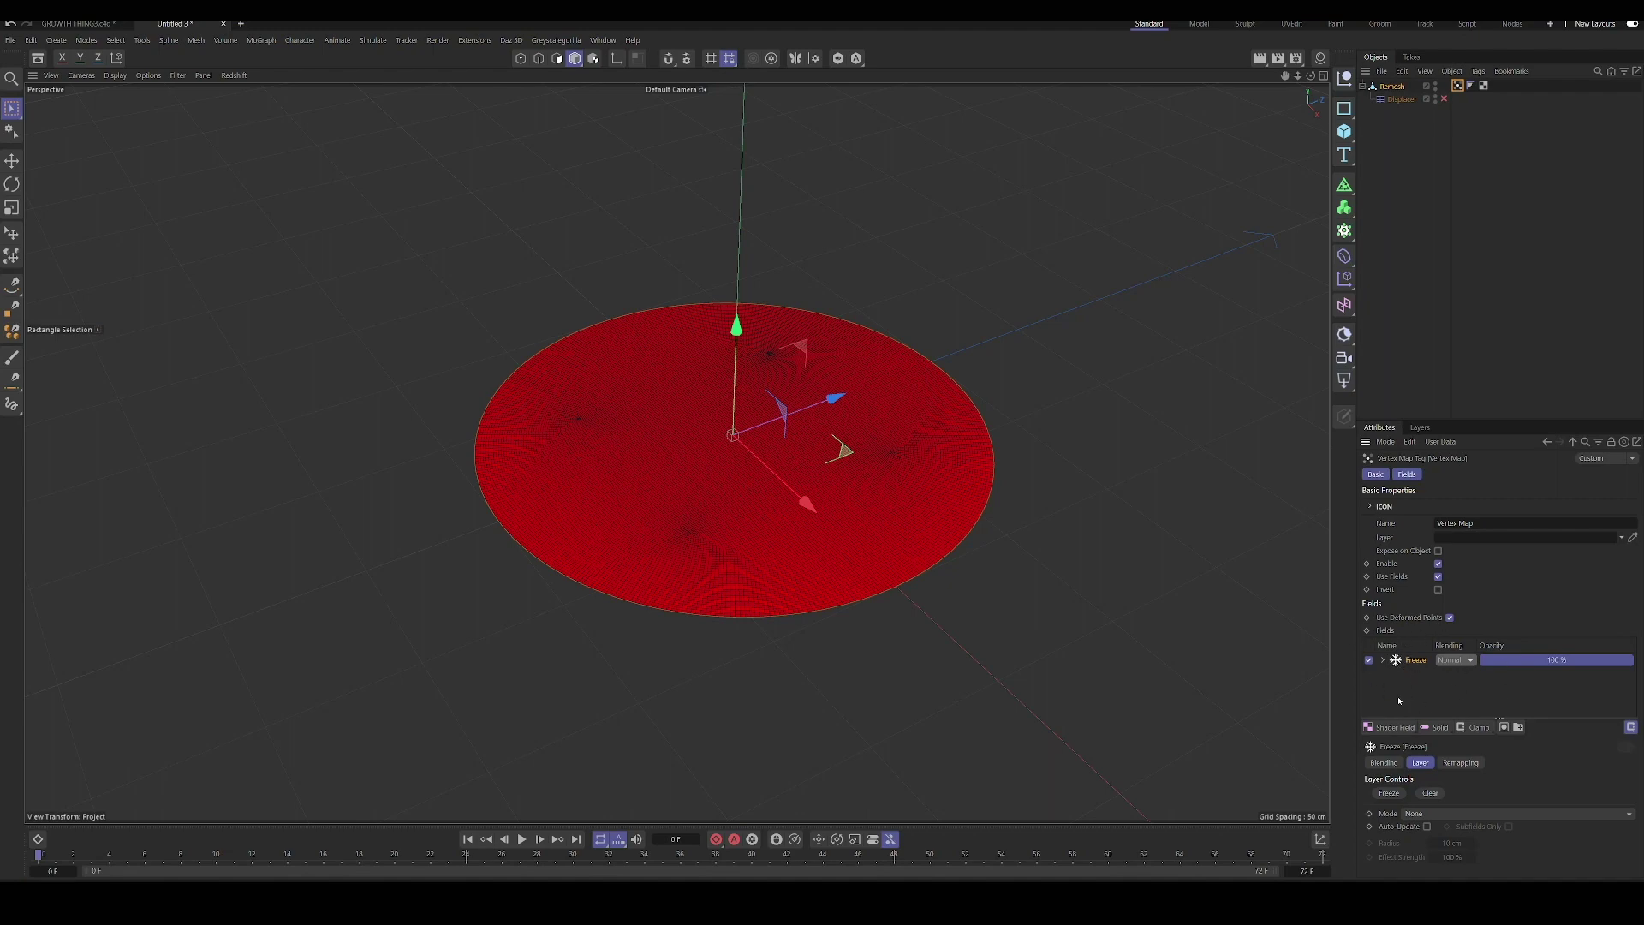
pyautogui.click(1419, 814)
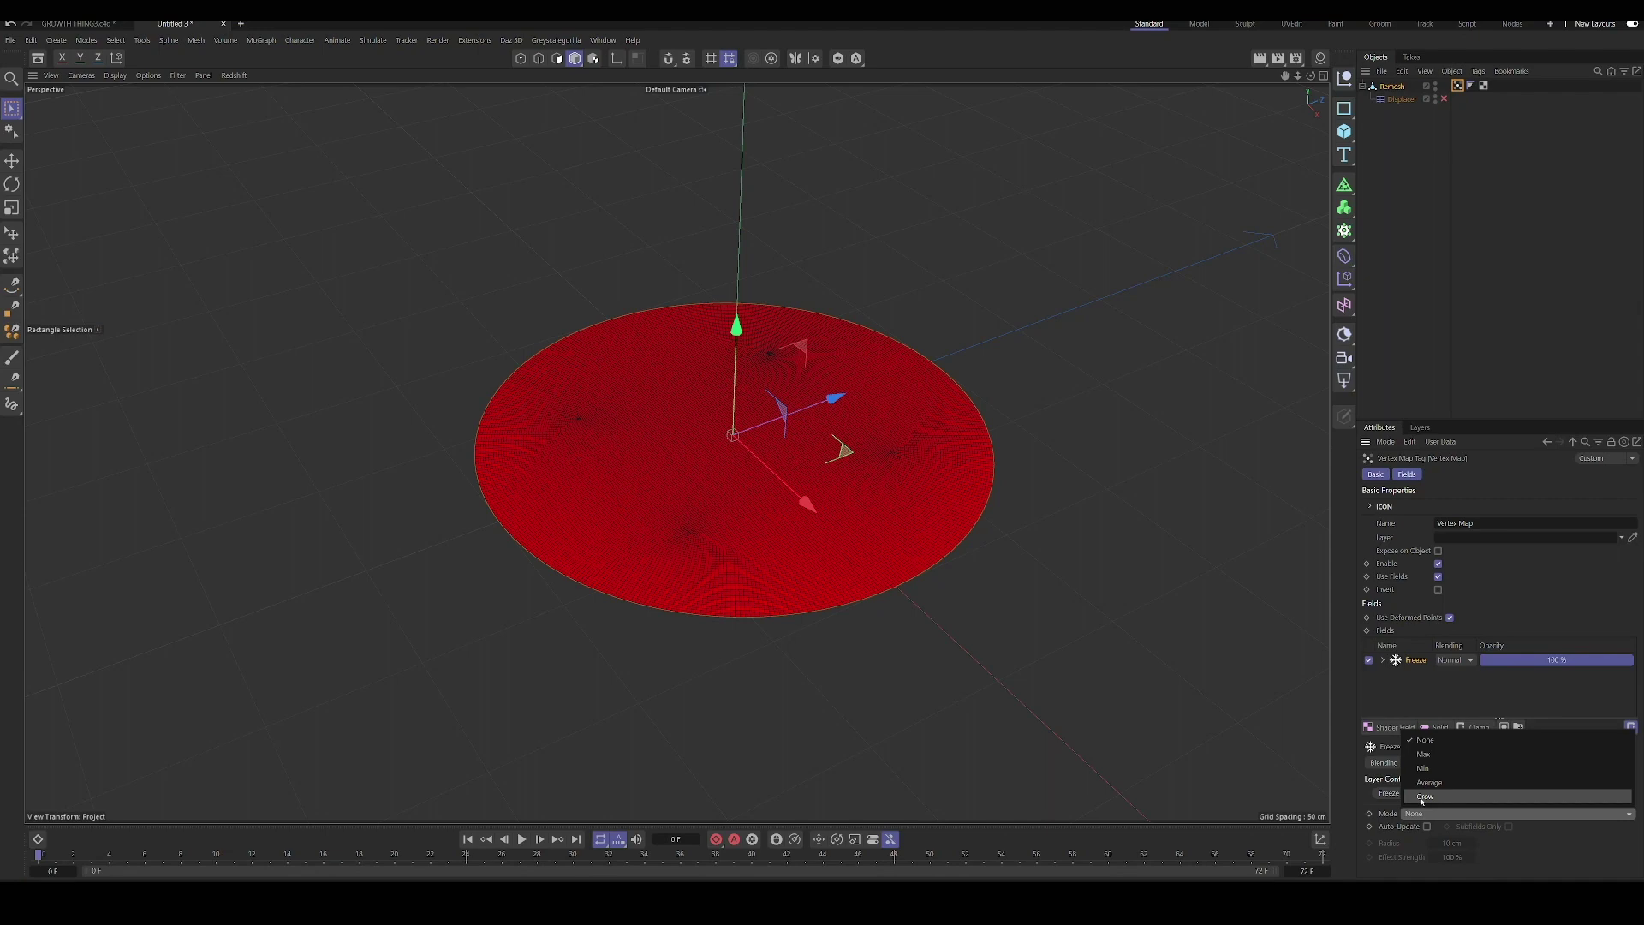
pyautogui.click(1423, 797)
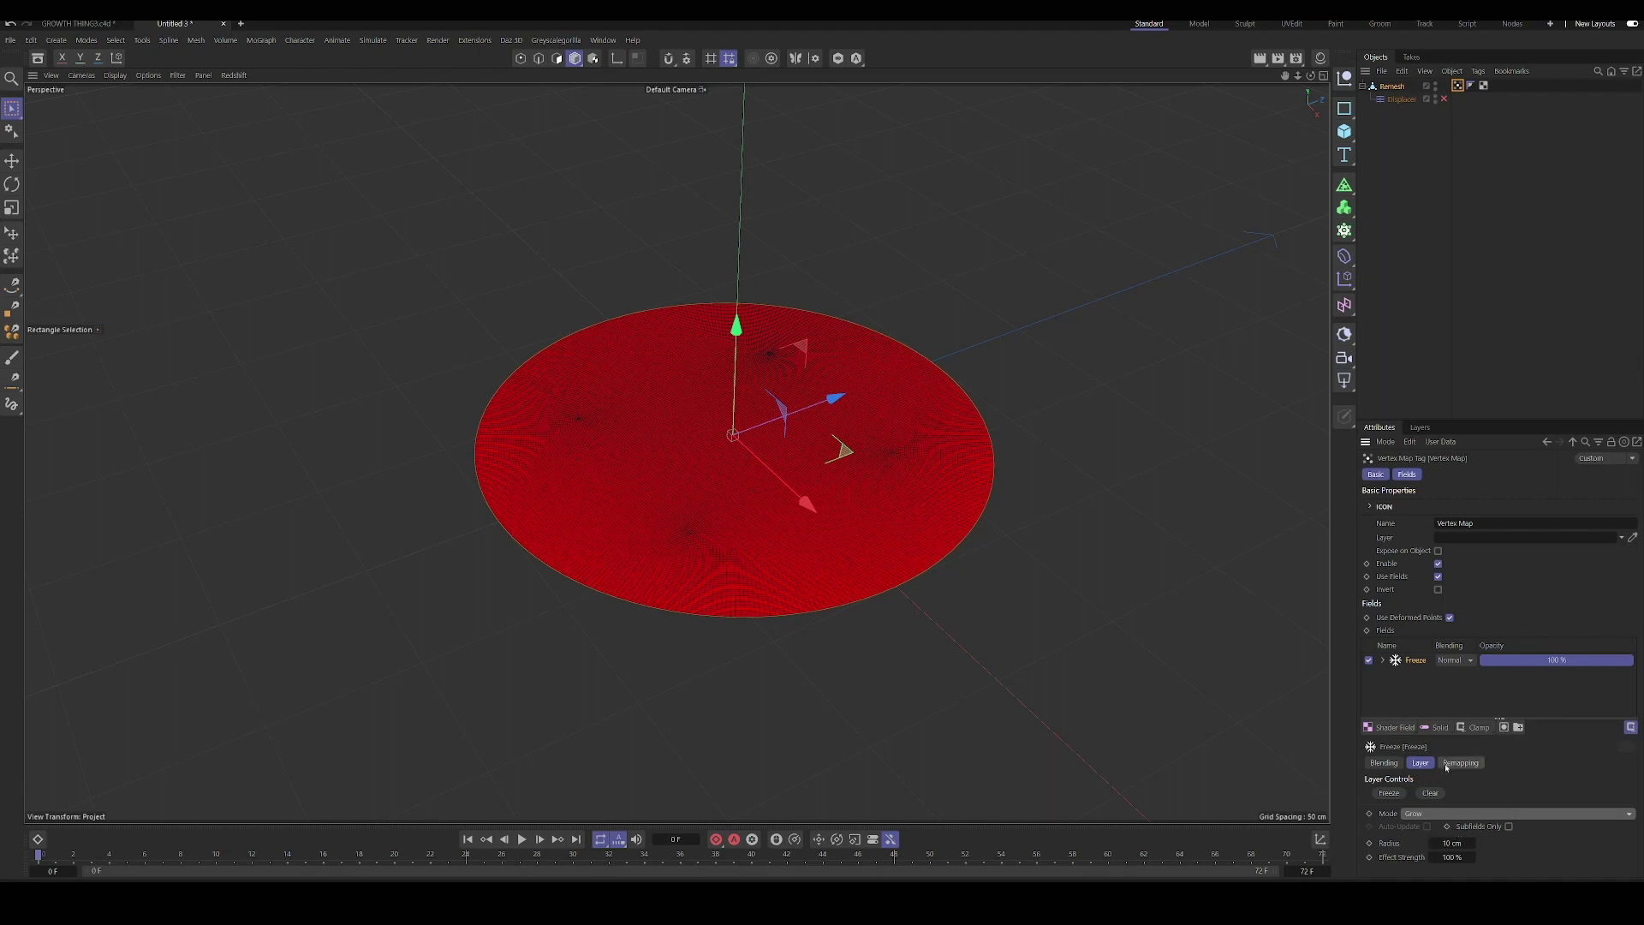
# - Add a Spherical Field shrunk to 8 cm and preview the growth
pyautogui.click(1389, 727)
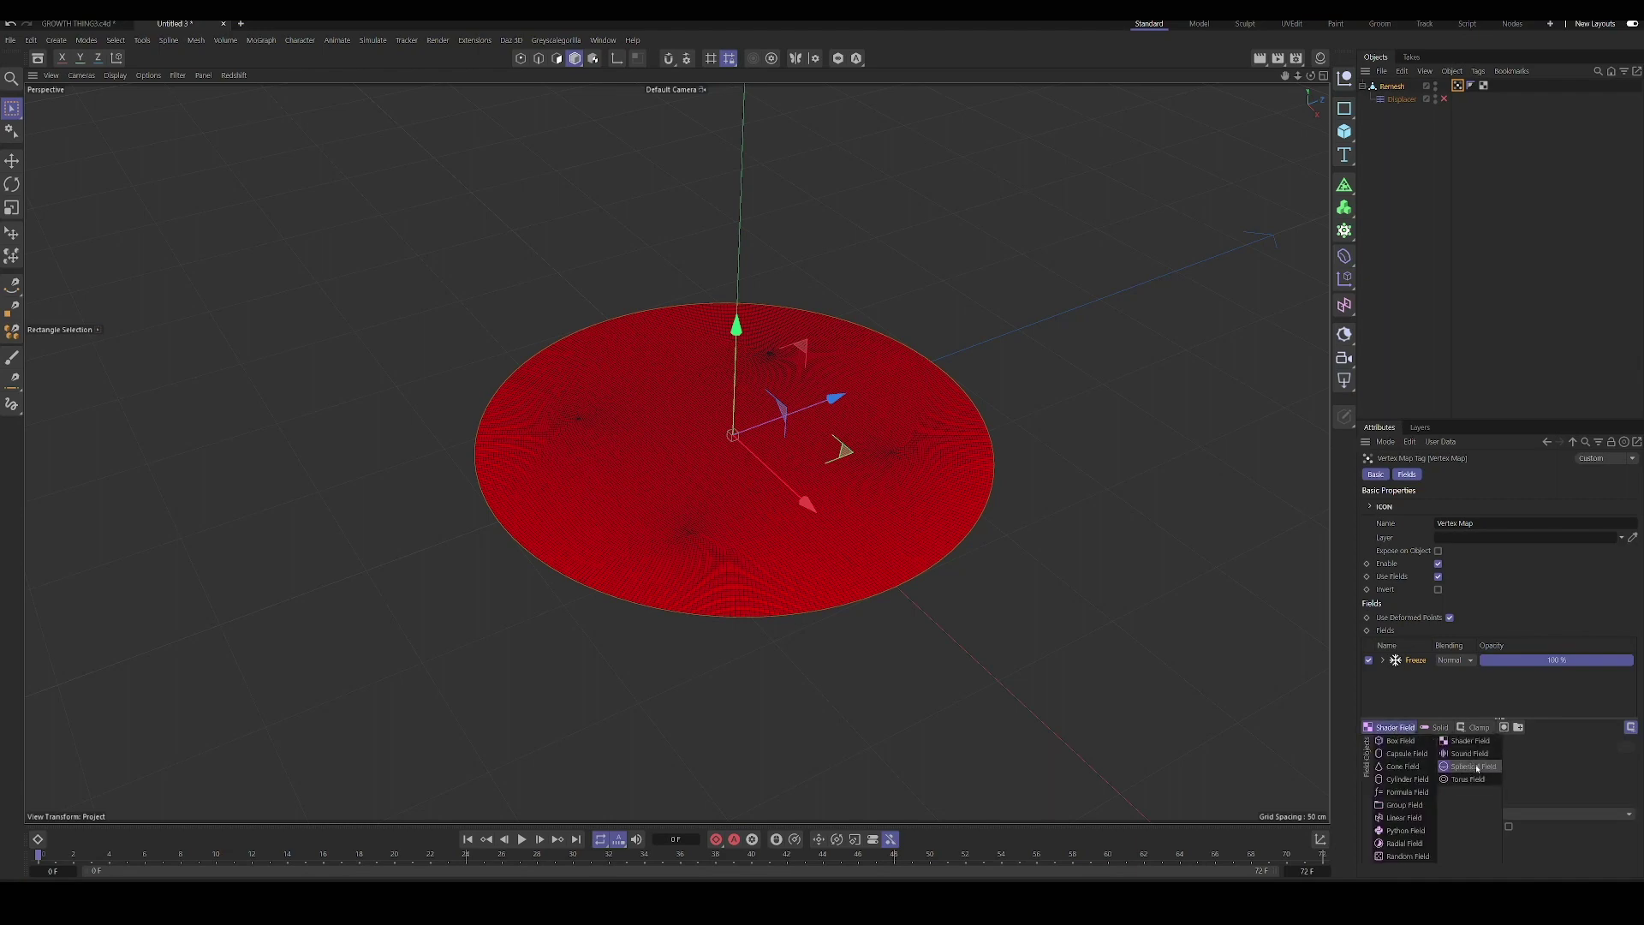
pyautogui.click(1471, 767)
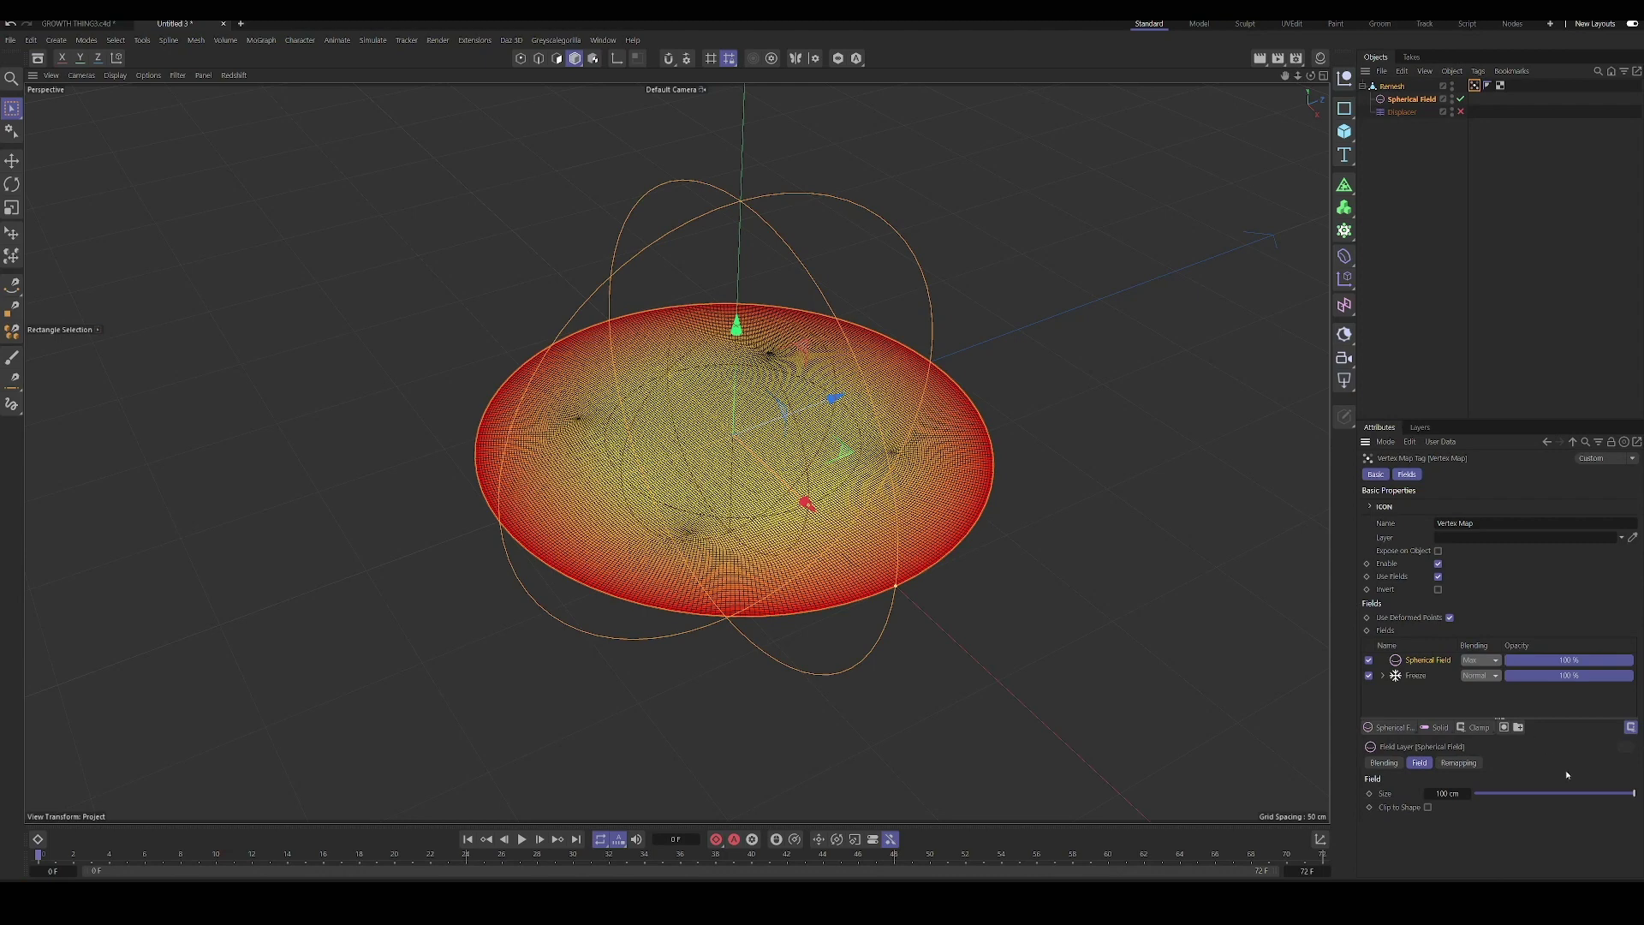
pyautogui.moveTo(1585, 795); pyautogui.dragTo(1488, 815)
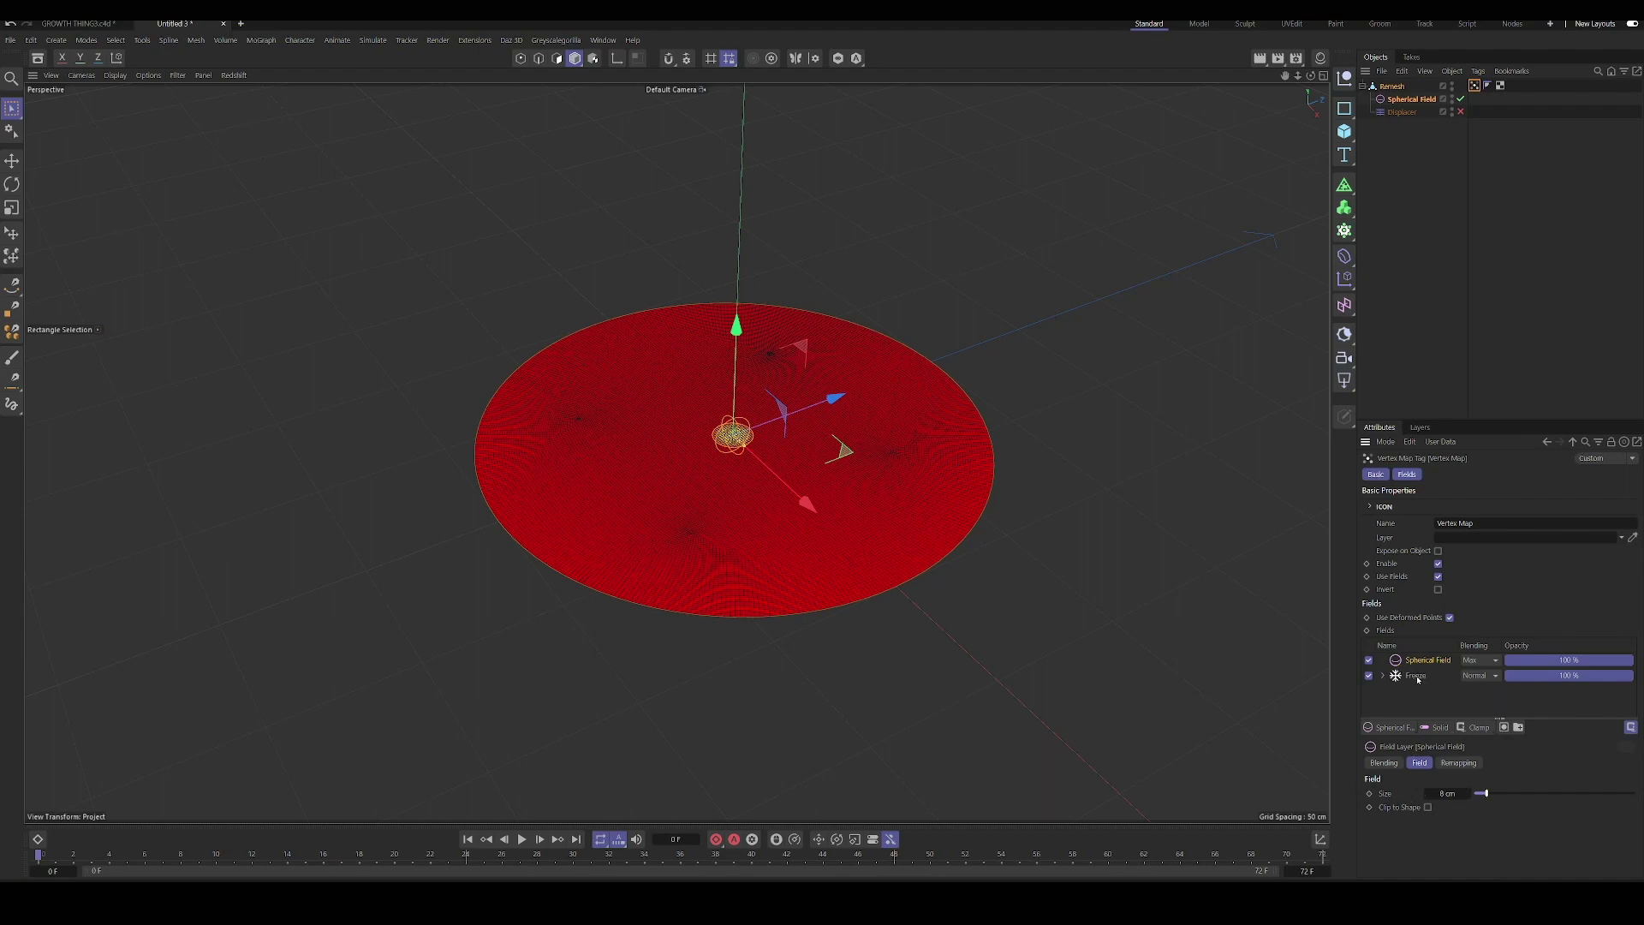
pyautogui.click(1417, 677)
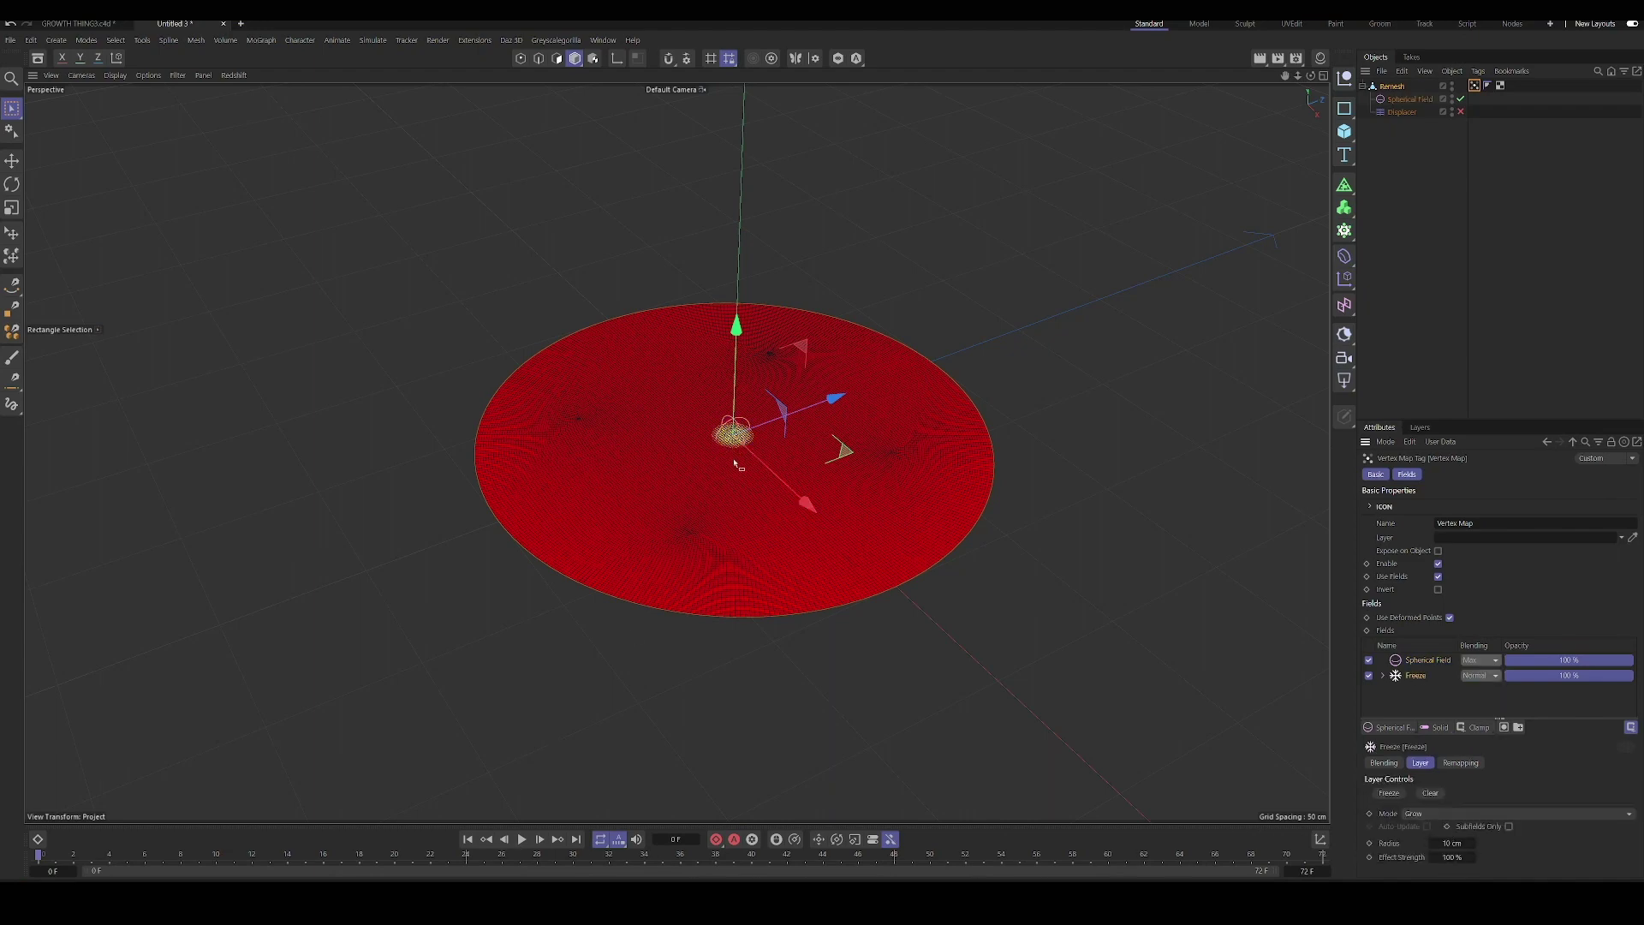
pyautogui.click(522, 839)
pyautogui.click(470, 839)
# - Set the Freeze layer's radius to 4 cm and effect strength to 30%, then preview
pyautogui.click(1453, 843)
pyautogui.write('4')
pyautogui.press('Tab')
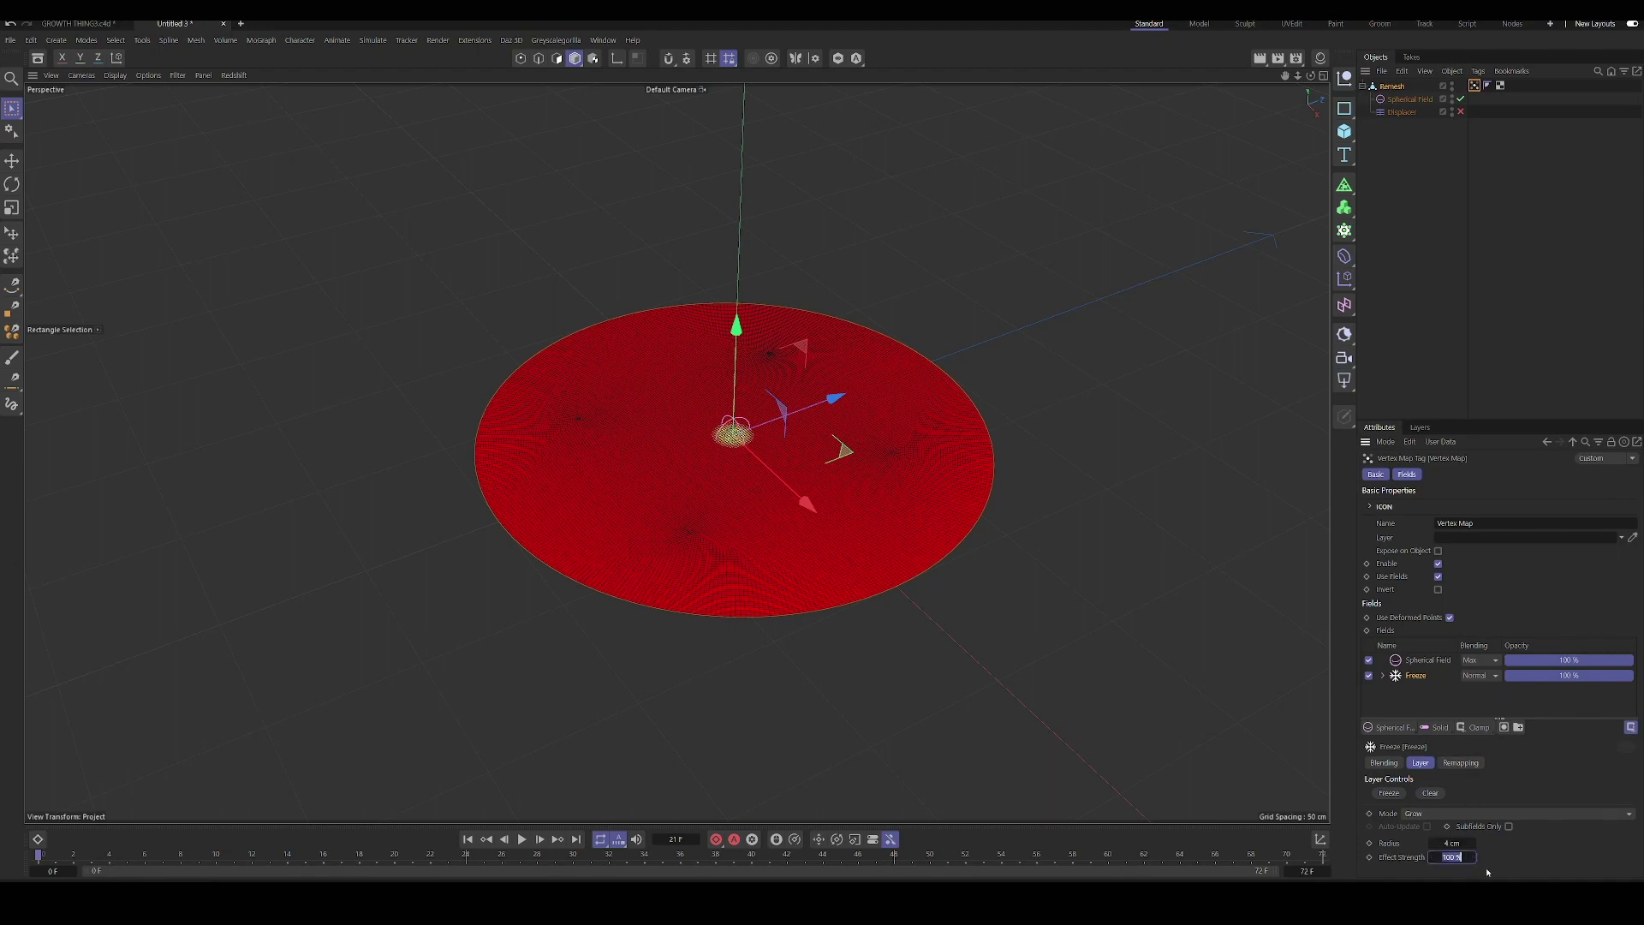
pyautogui.write('3')
pyautogui.click(1458, 857)
pyautogui.press('Return')
pyautogui.click(521, 839)
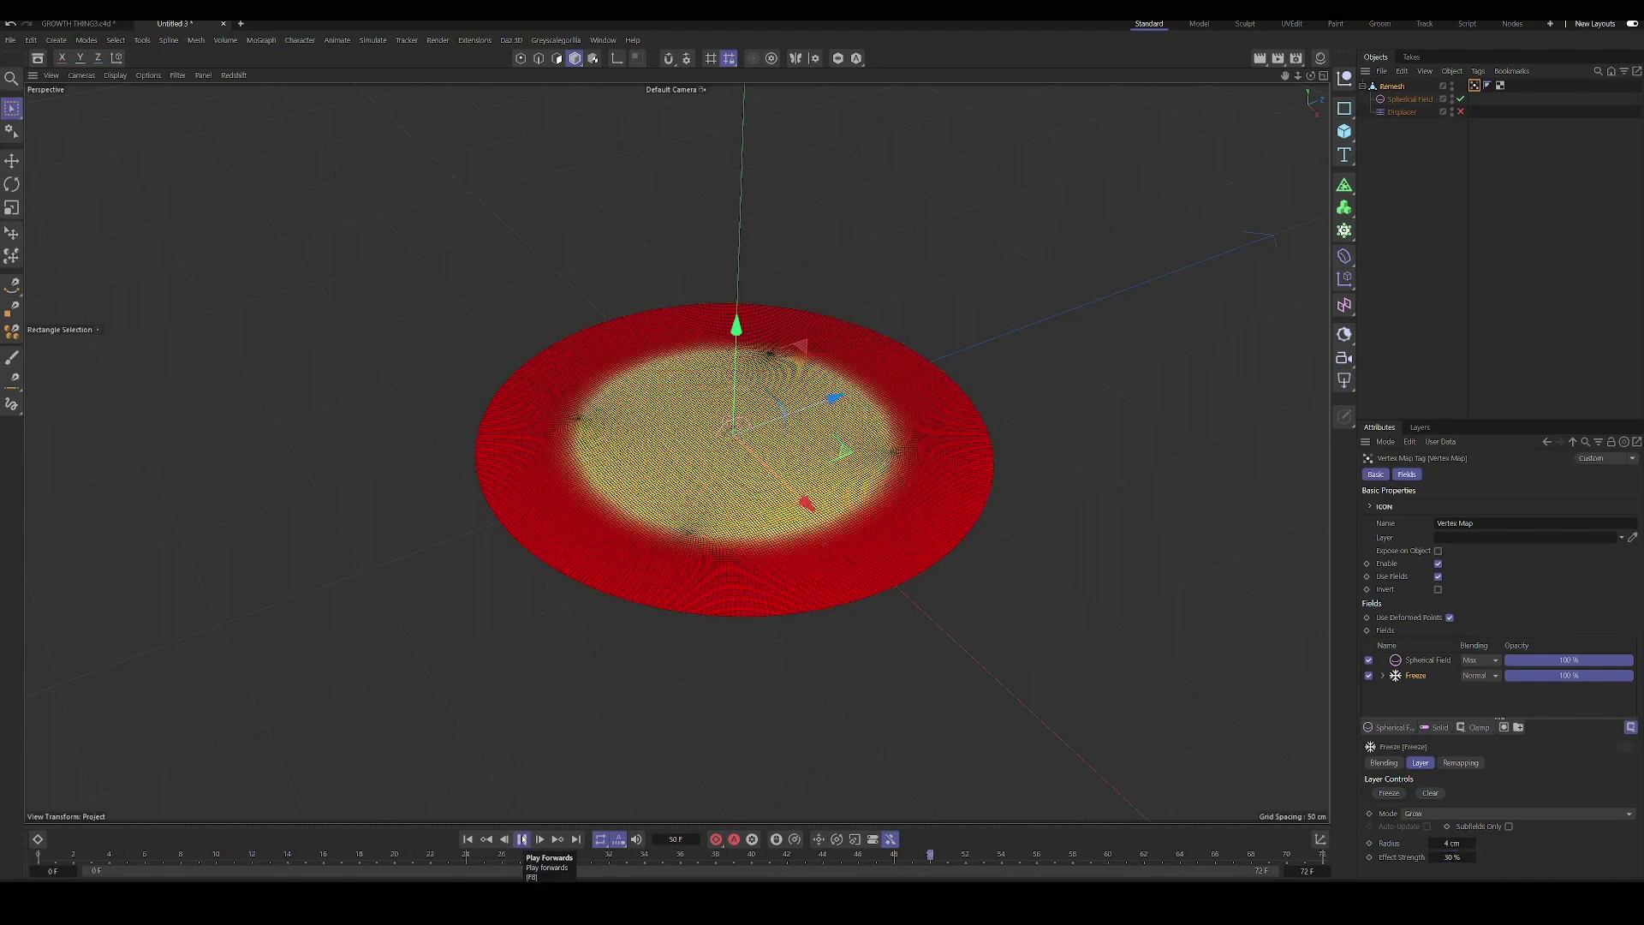
pyautogui.click(497, 842)
# - Raise the Freeze effect strength to 35% and preview the growth again
pyautogui.click(1456, 857)
pyautogui.write('35')
pyautogui.press('Return')
pyautogui.click(1426, 660)
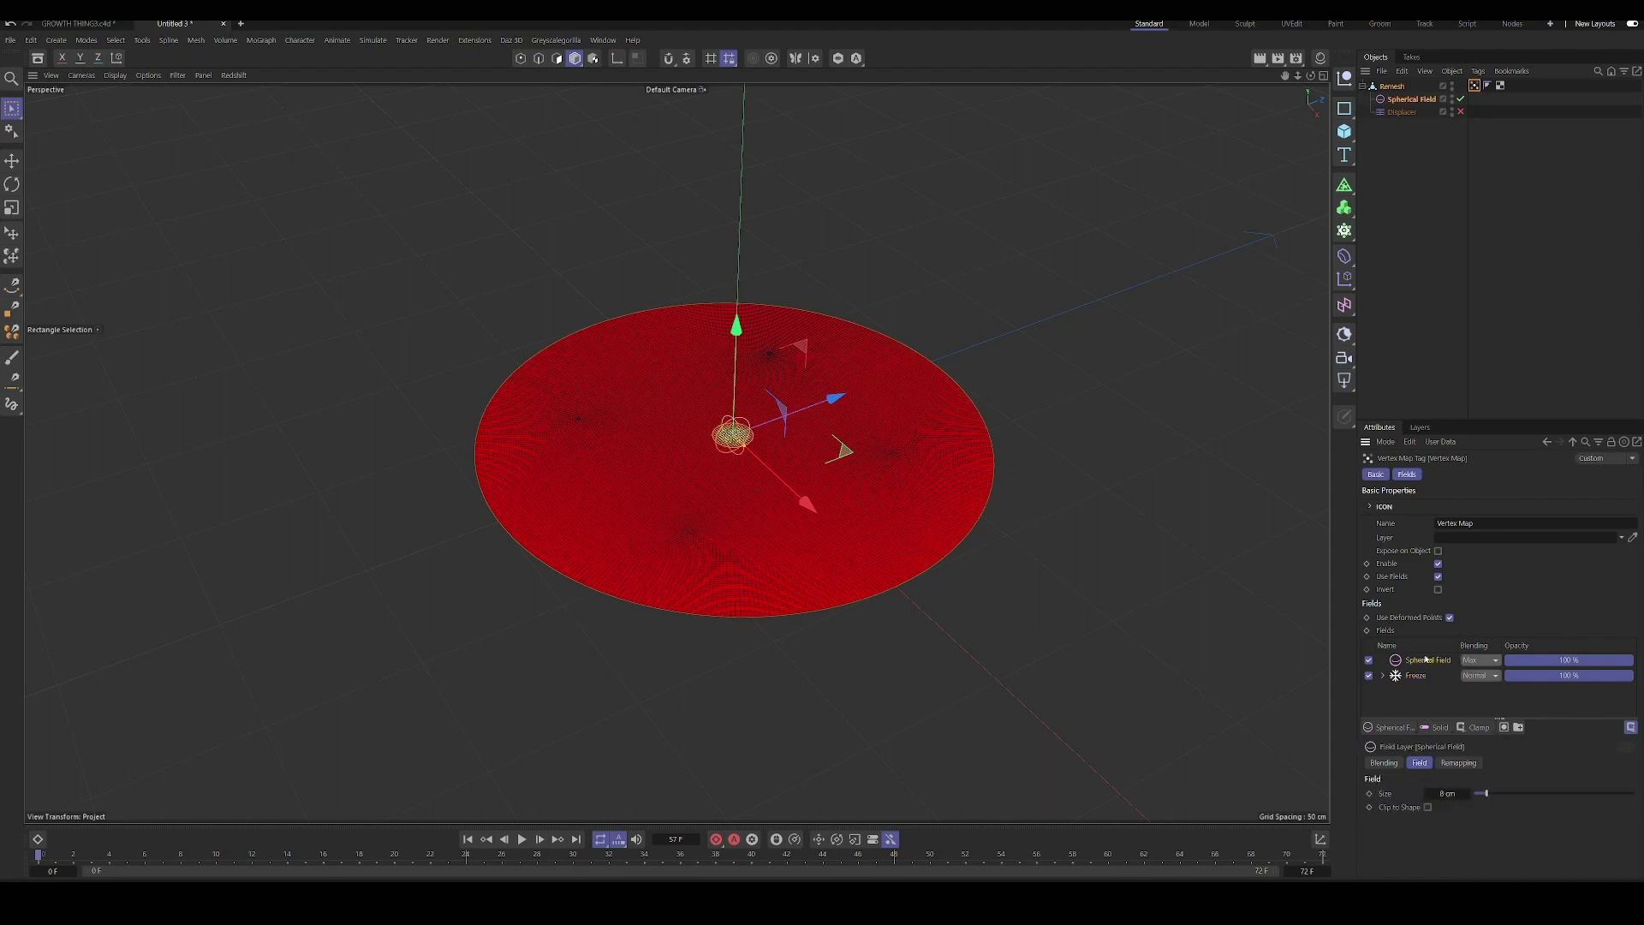
pyautogui.click(522, 839)
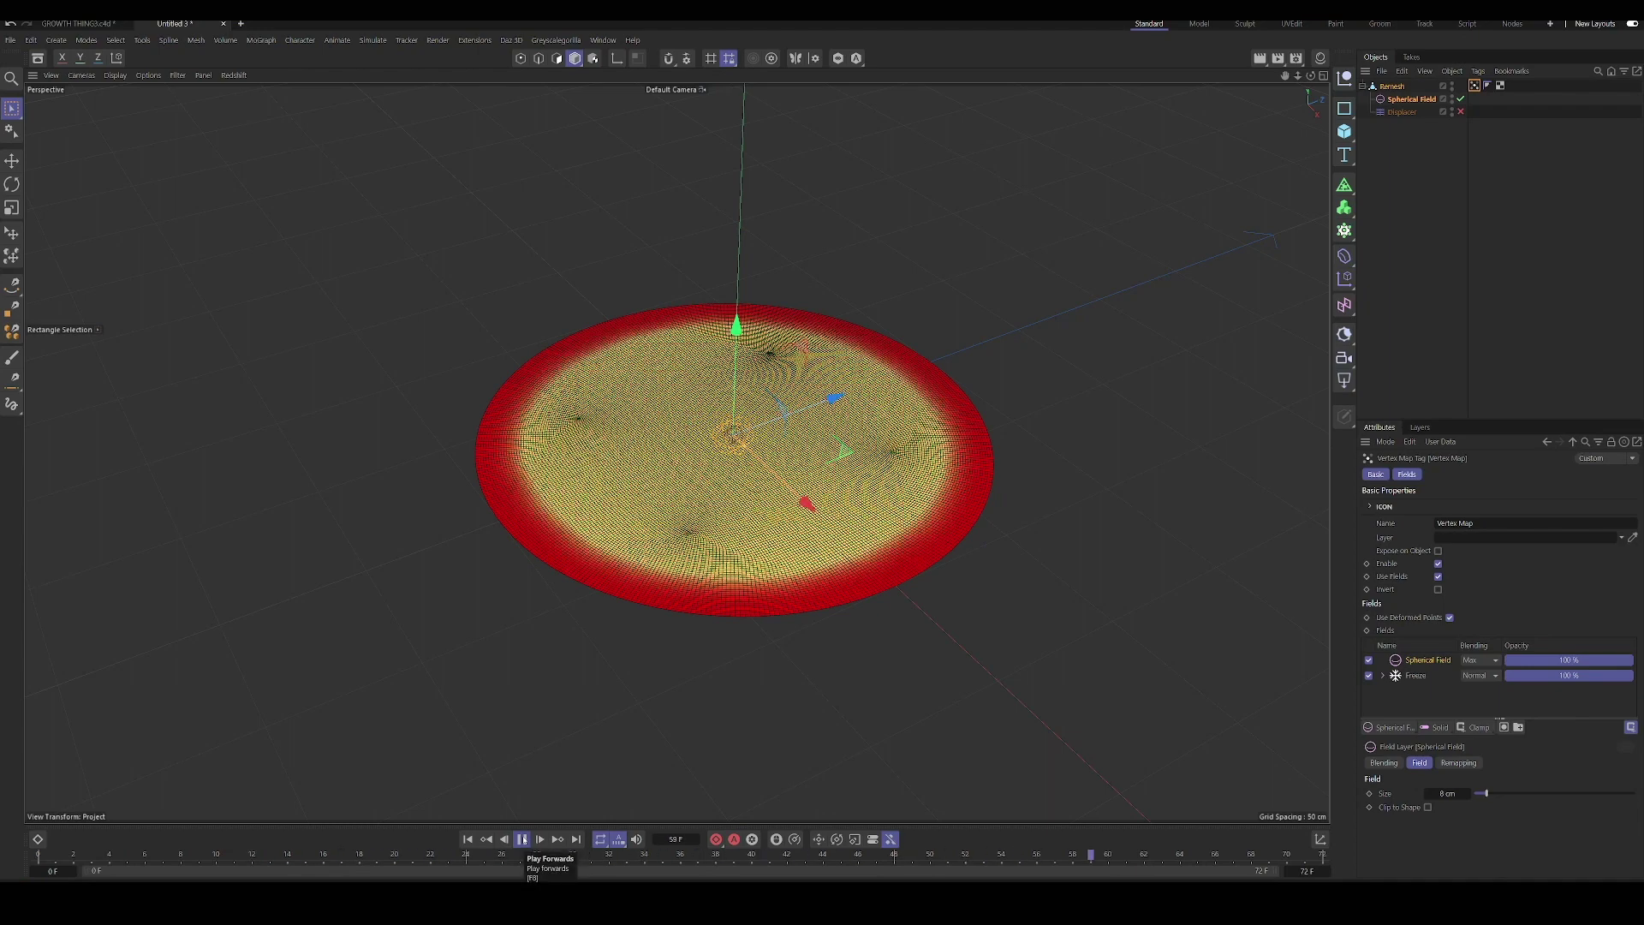
pyautogui.click(522, 839)
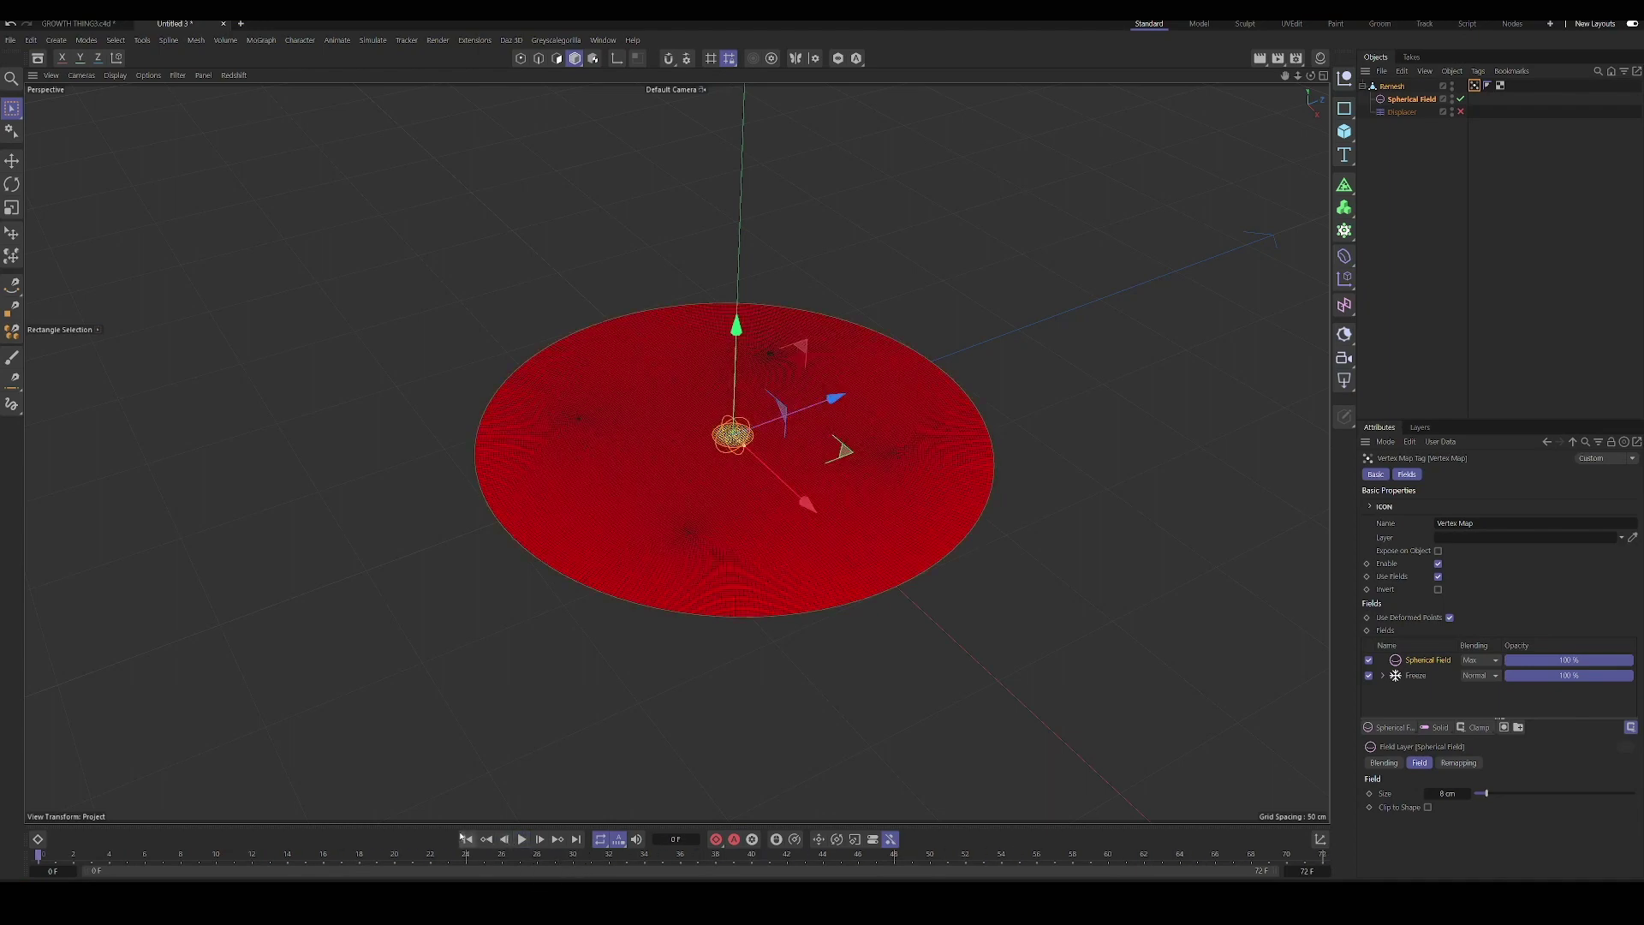
# - Add a Shader Field driven by a Noise shader and preview the animation
pyautogui.click(1390, 727)
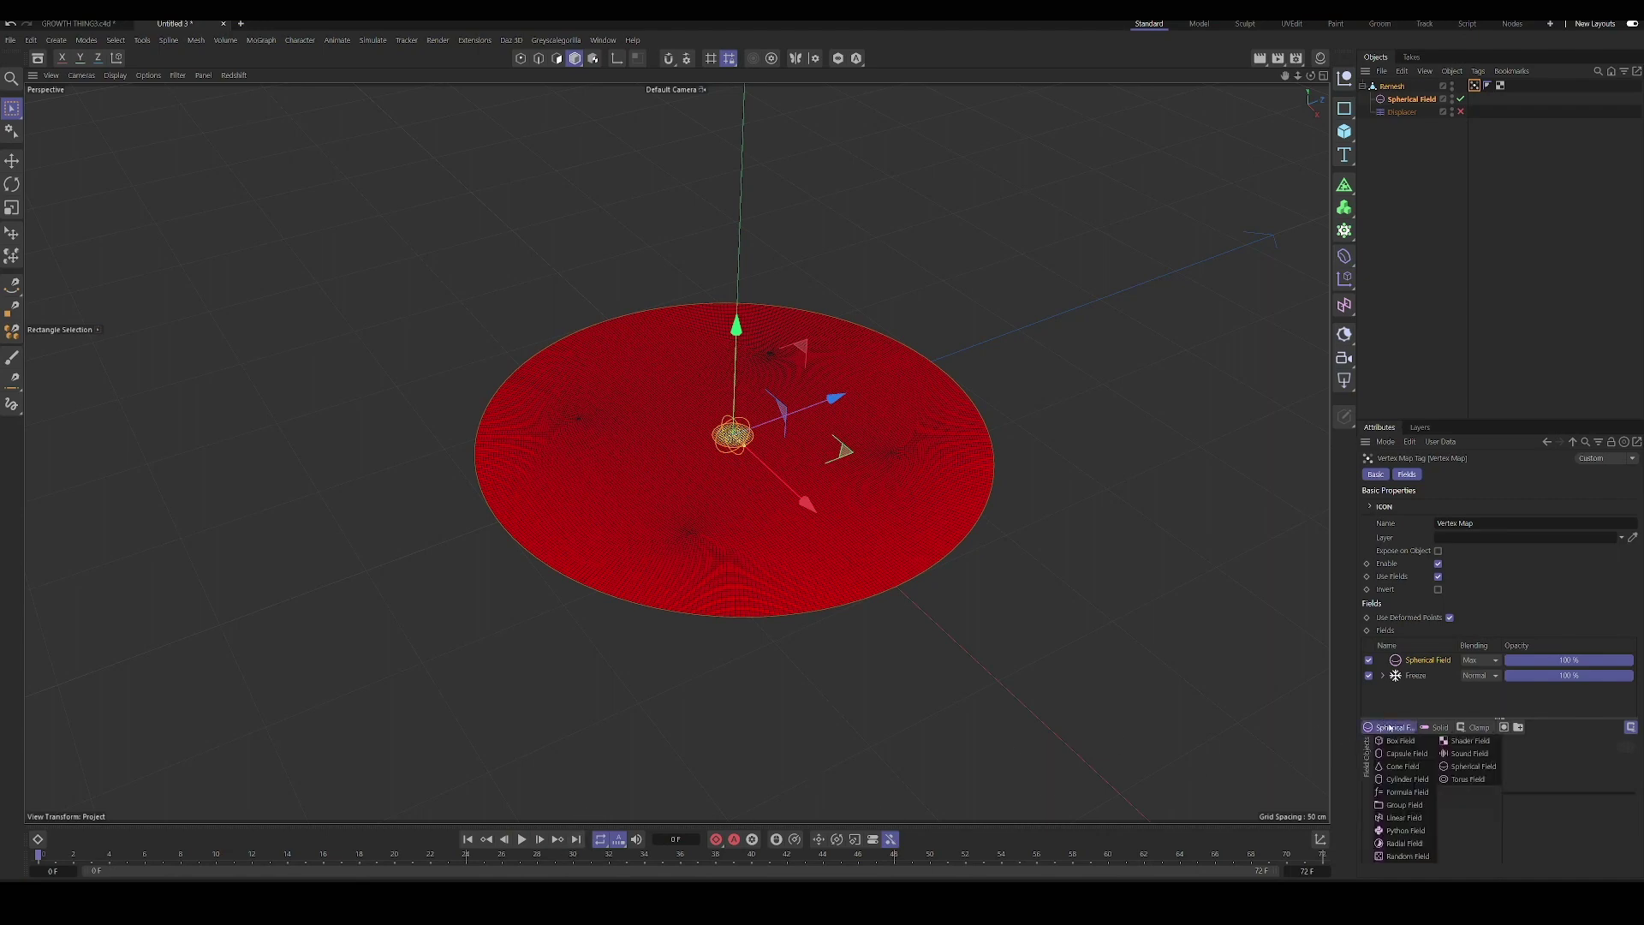
pyautogui.click(1464, 741)
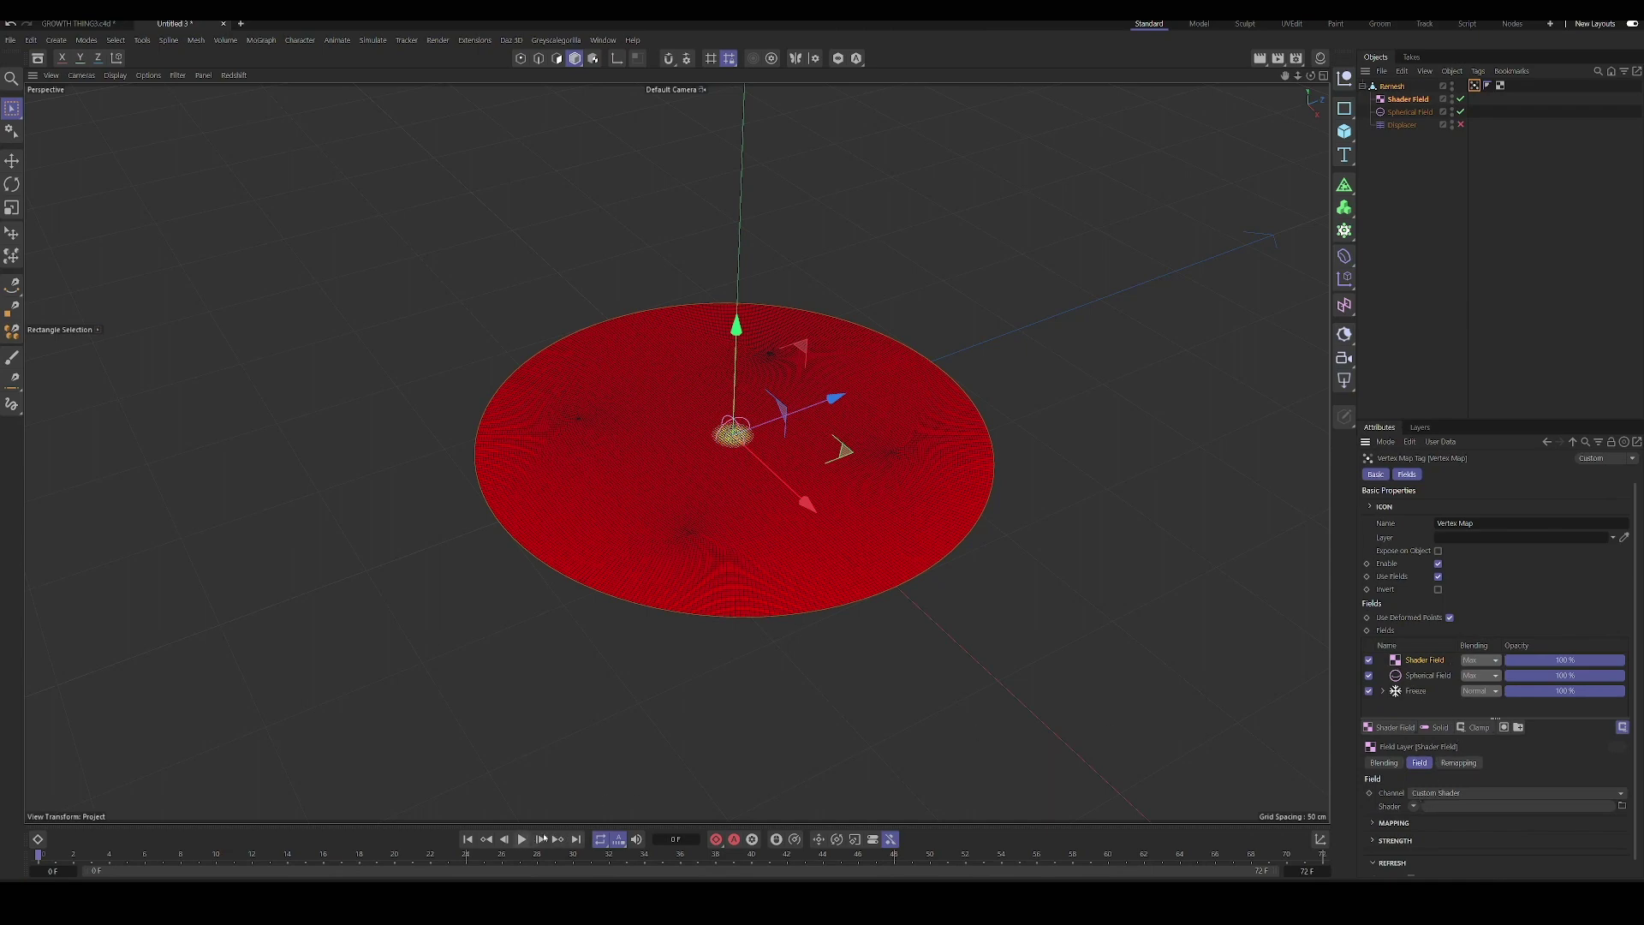
pyautogui.click(521, 839)
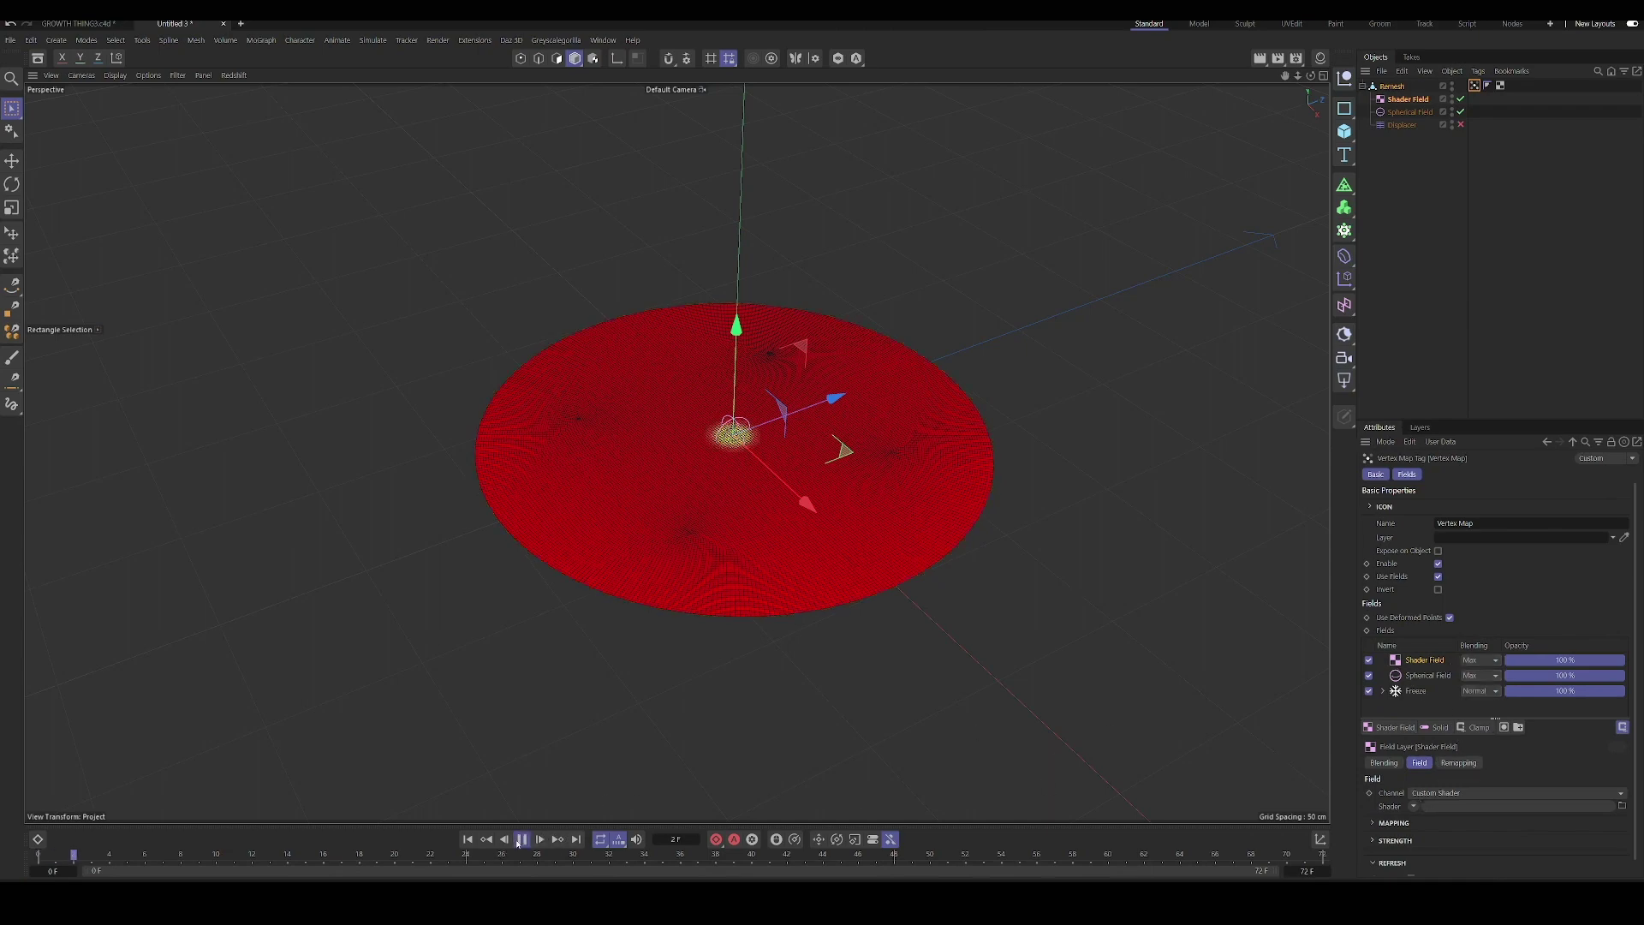
pyautogui.click(1415, 807)
pyautogui.click(1447, 604)
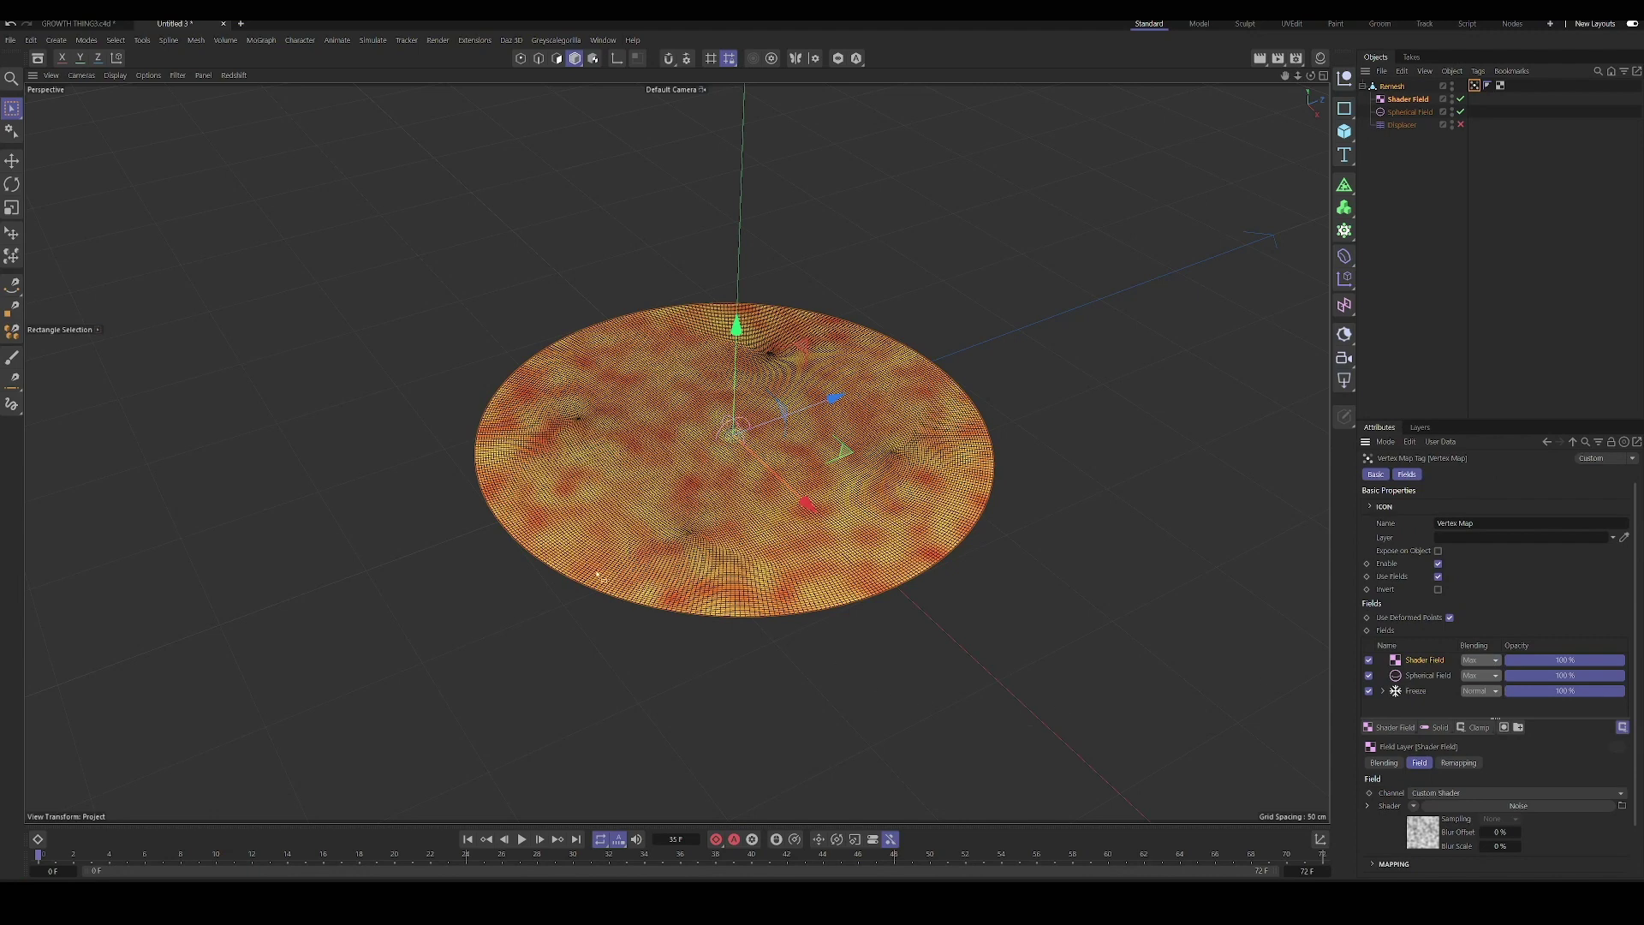
pyautogui.click(467, 839)
pyautogui.click(521, 840)
pyautogui.click(521, 839)
# - Set the Shader Field's blending to Overlay after testing Multiply
pyautogui.click(1495, 661)
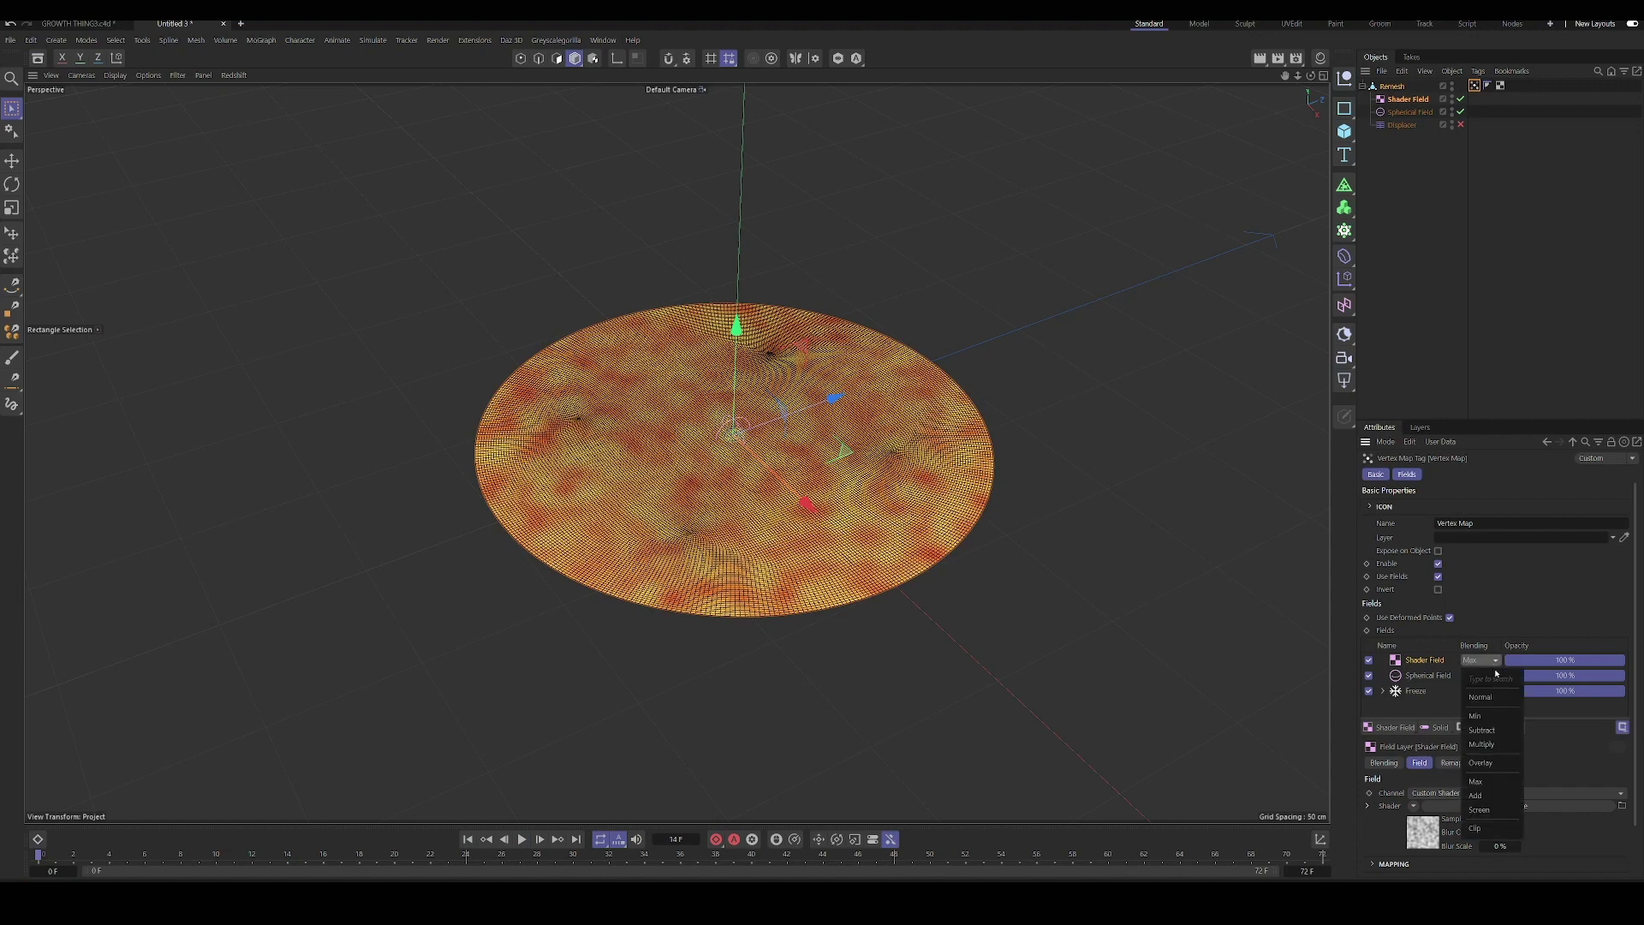
pyautogui.click(1494, 746)
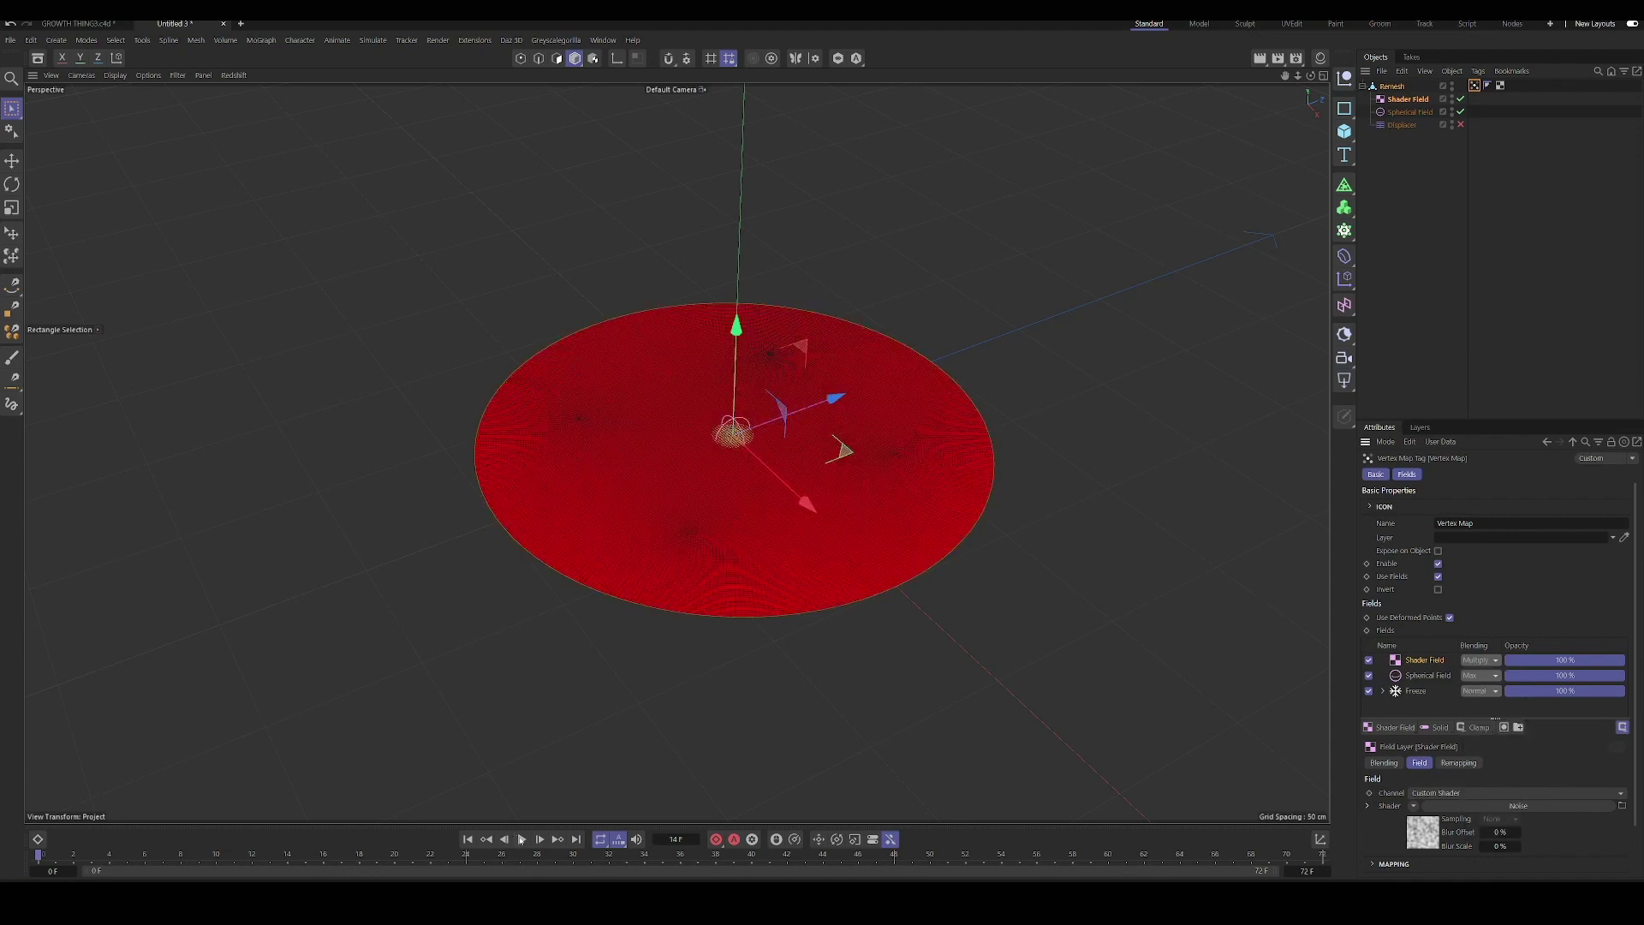
pyautogui.click(522, 839)
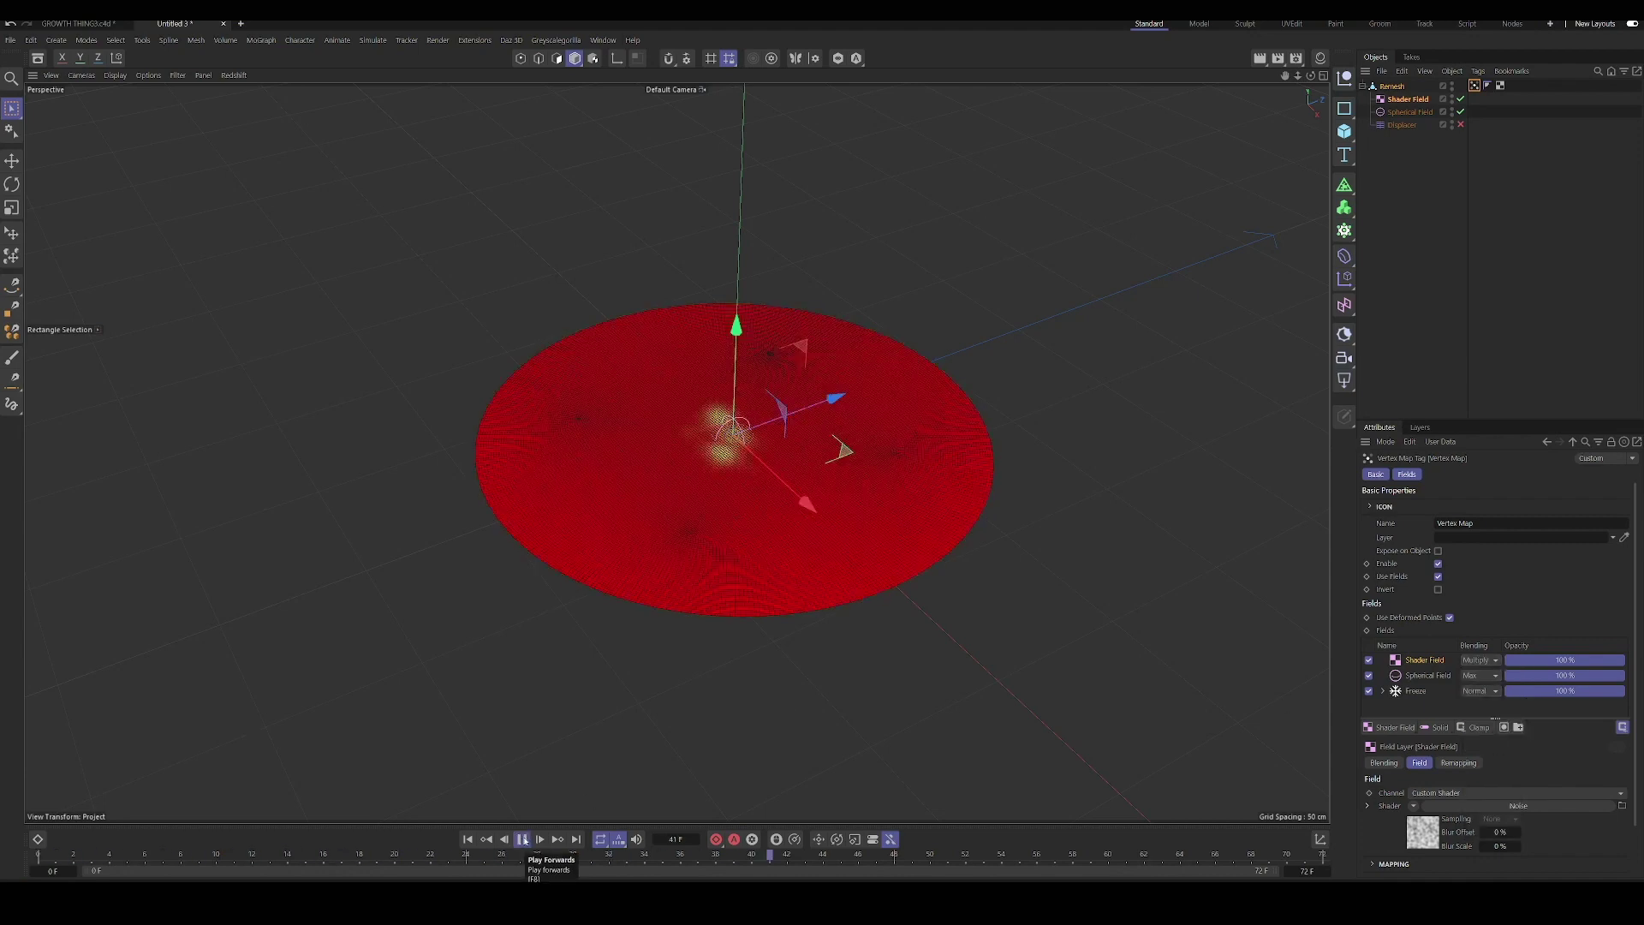
pyautogui.click(522, 839)
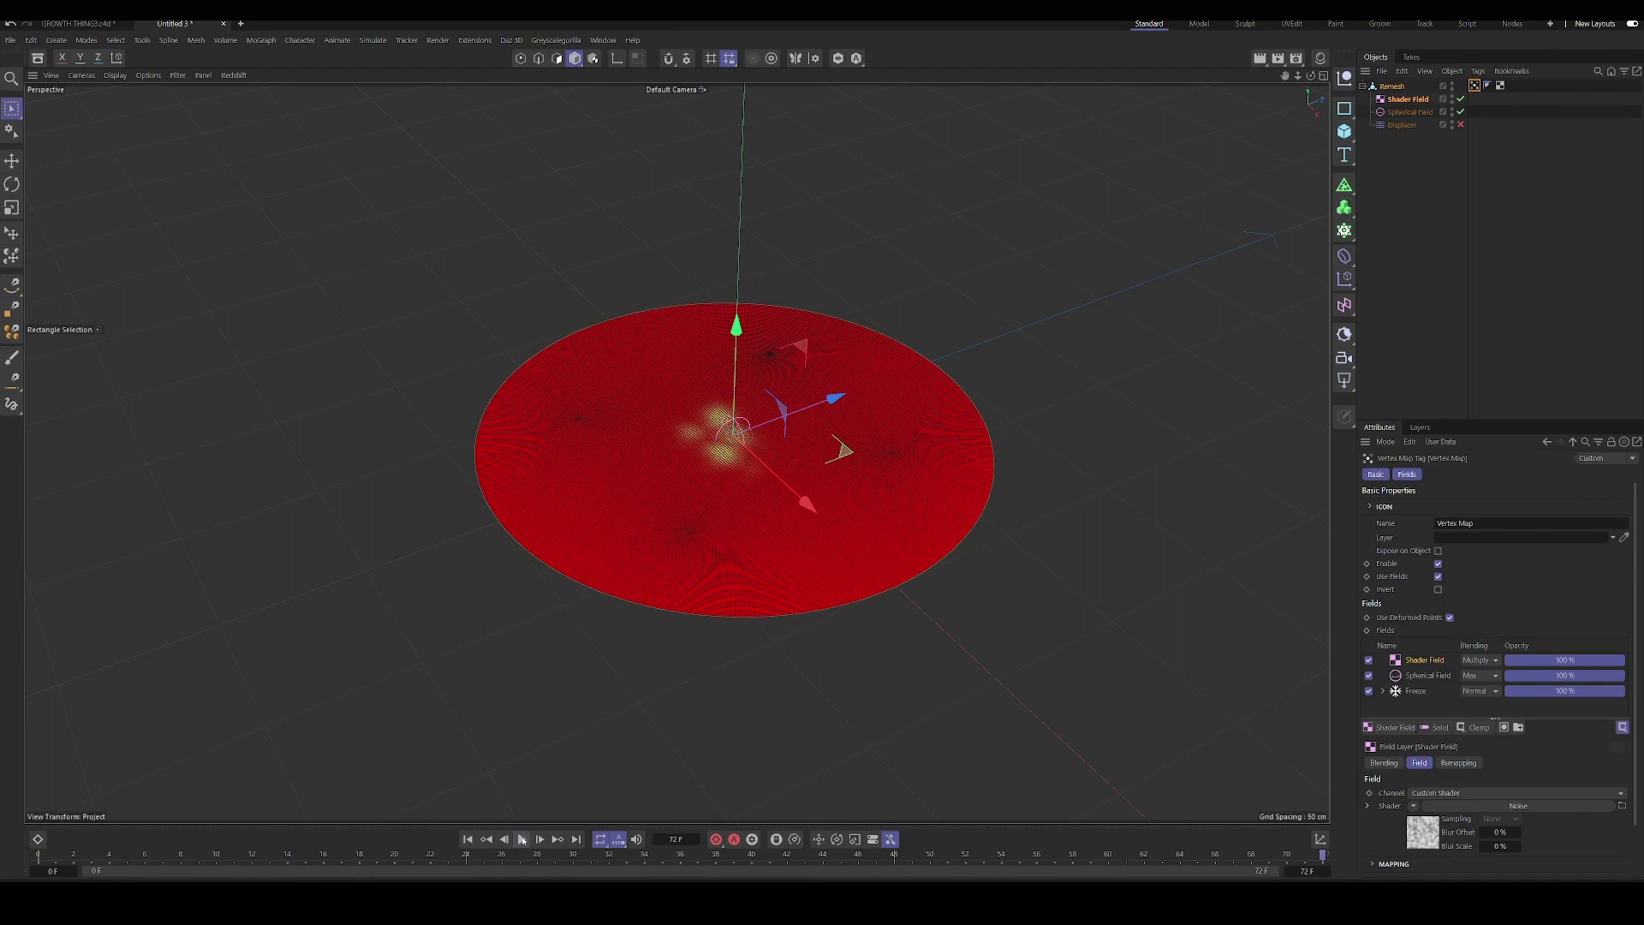
pyautogui.click(467, 839)
pyautogui.click(1483, 661)
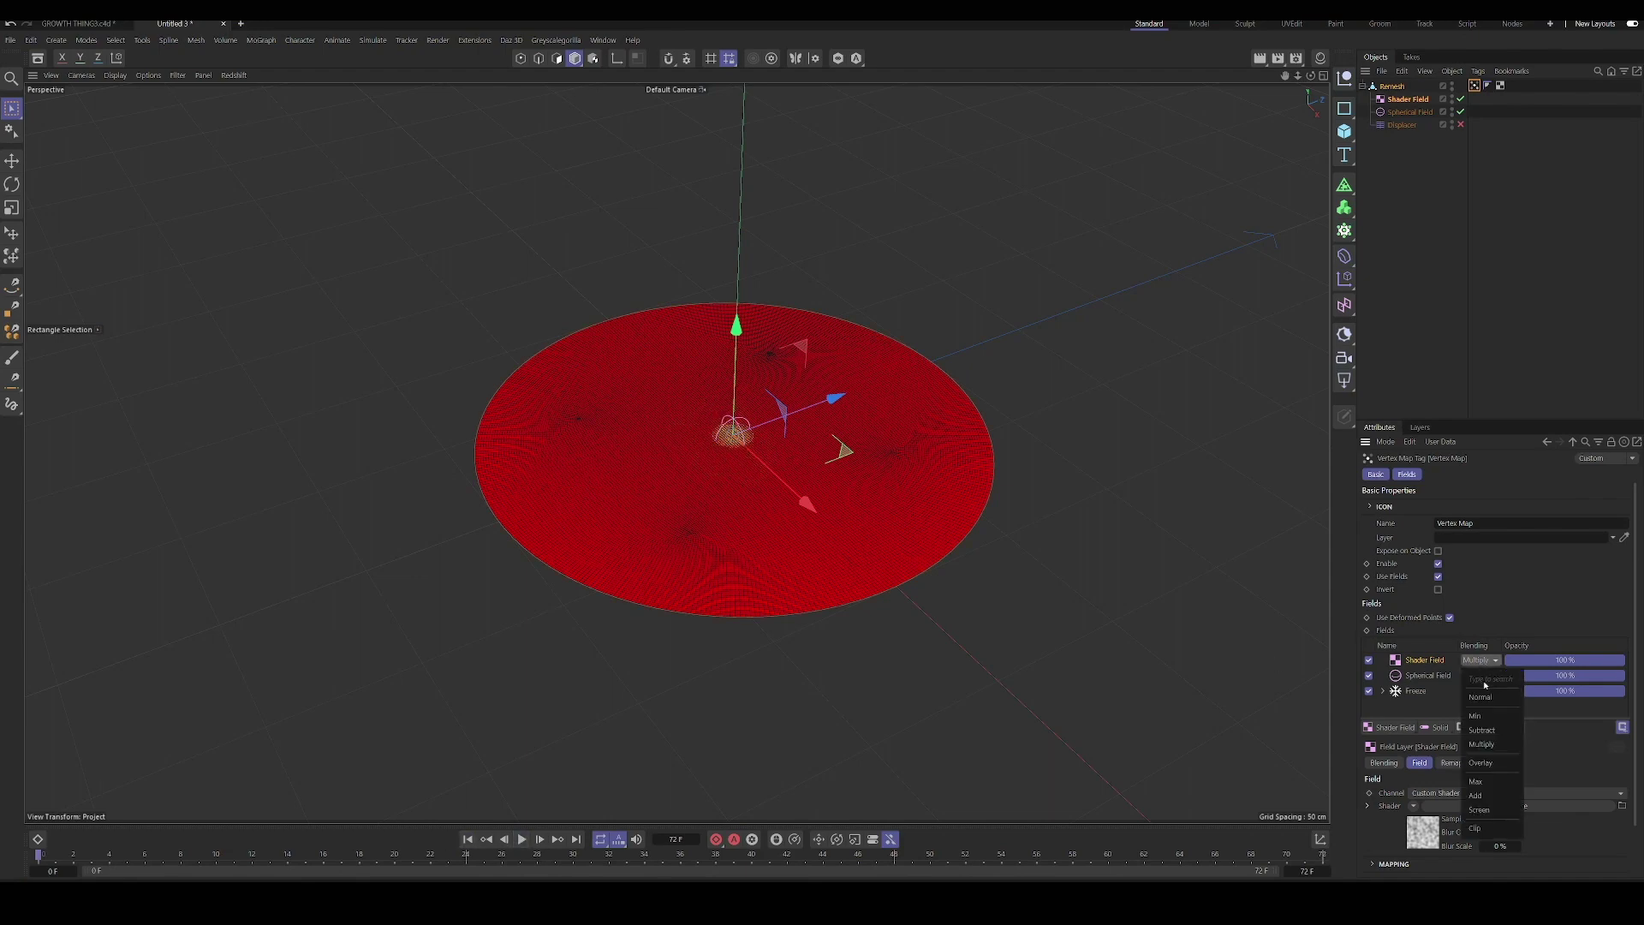
pyautogui.click(1480, 762)
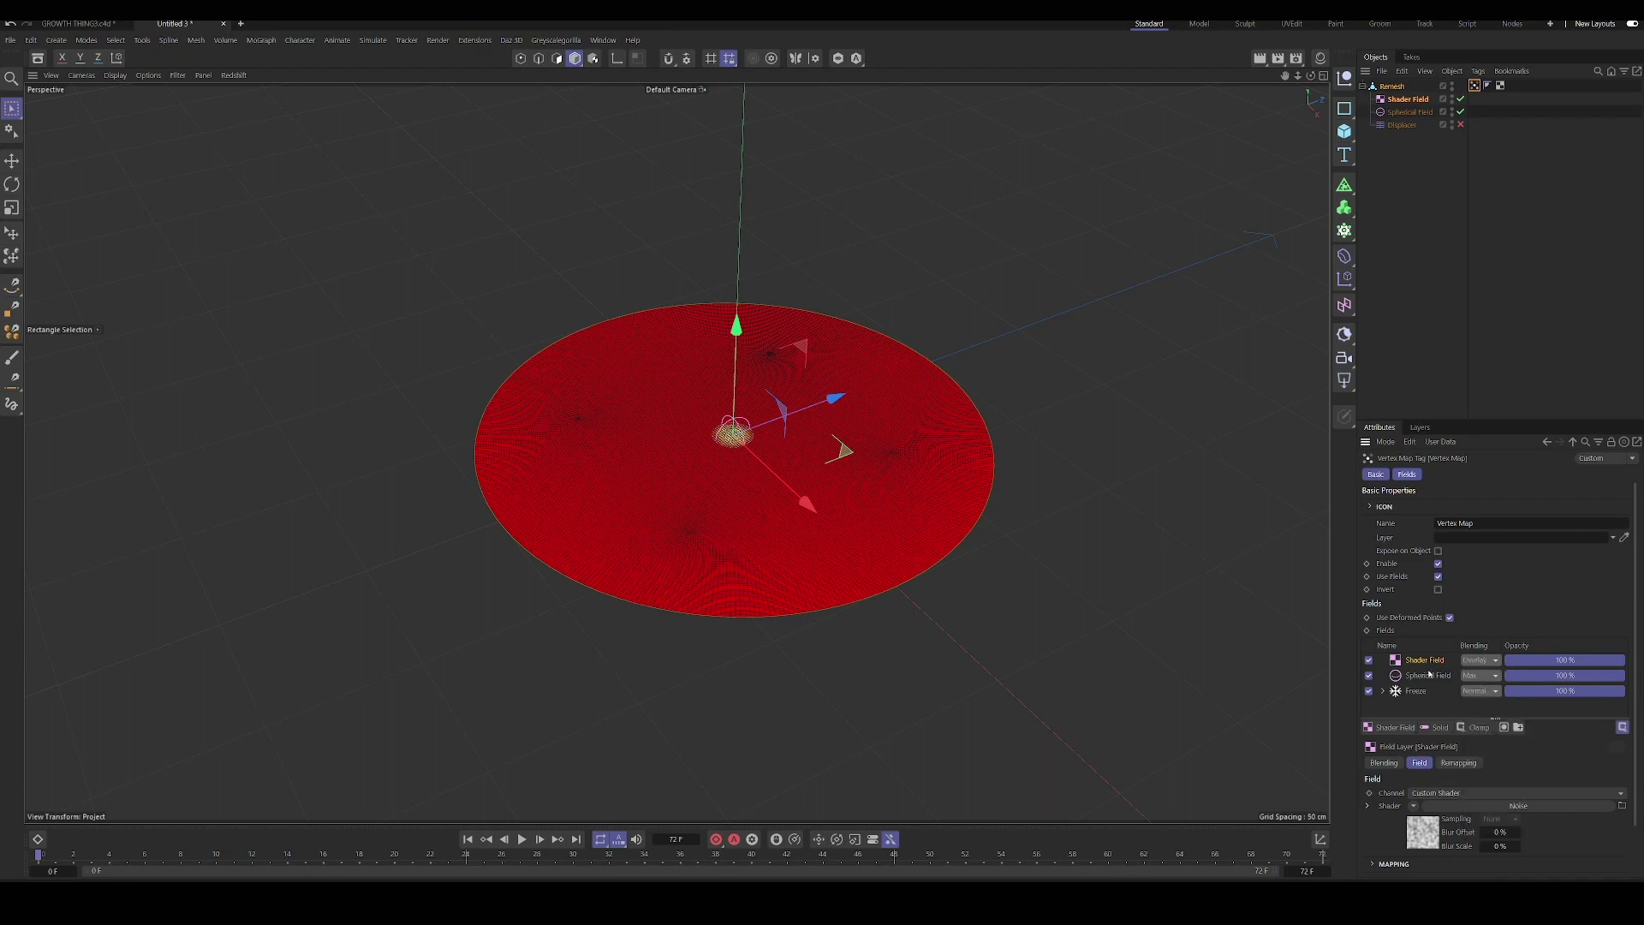
pyautogui.click(1474, 662)
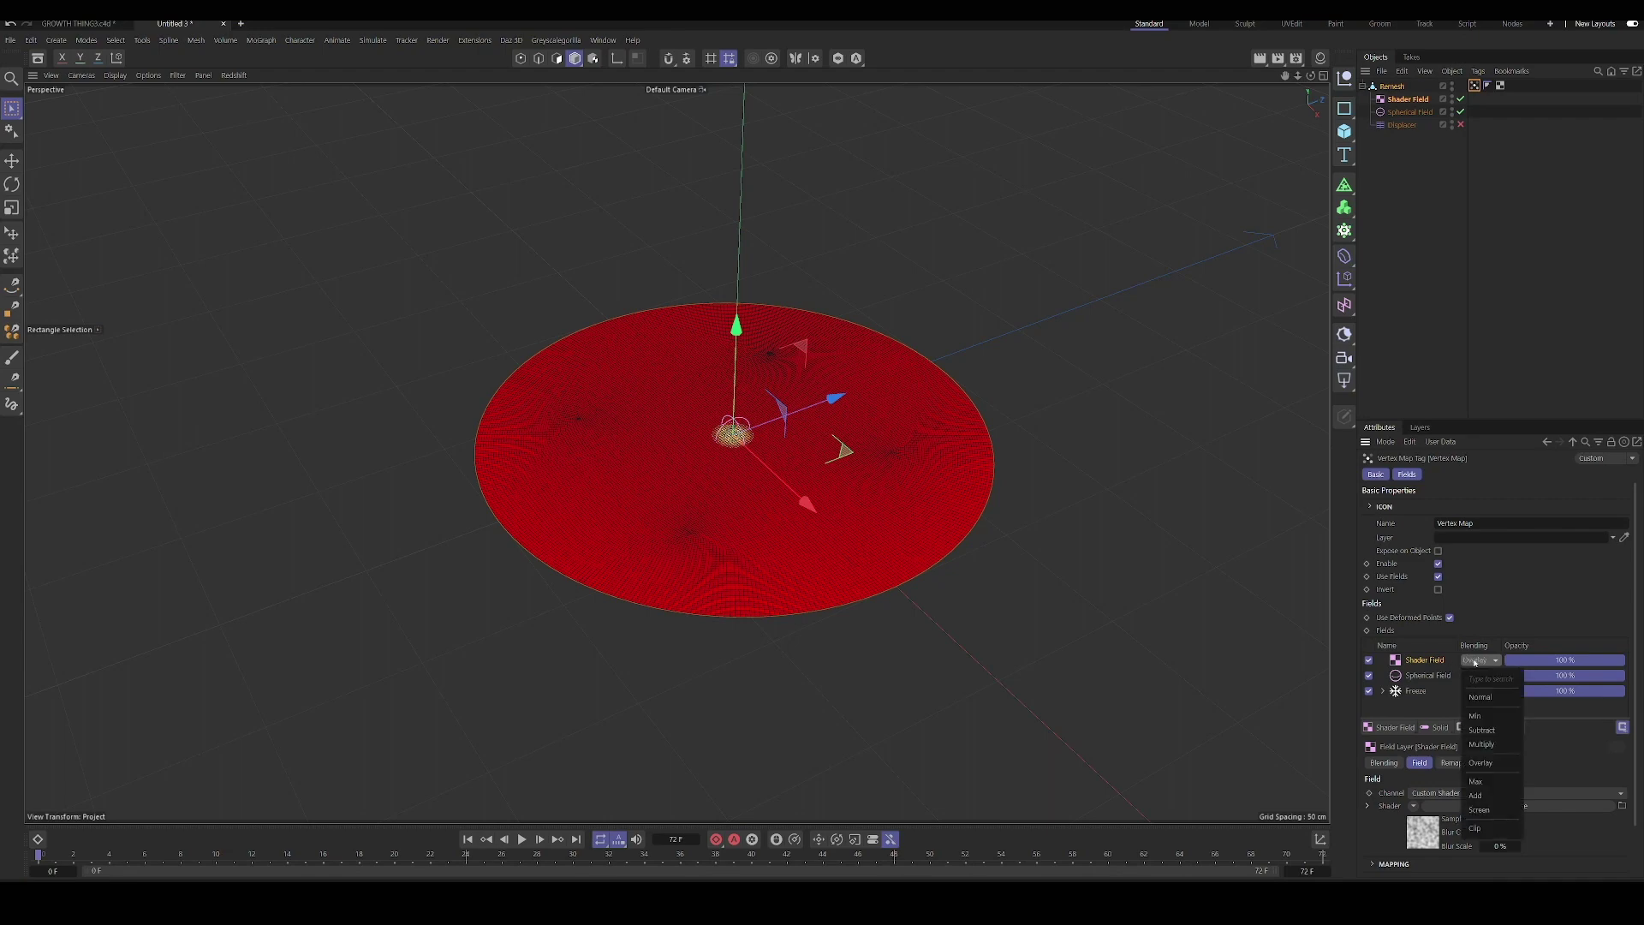
pyautogui.click(1474, 661)
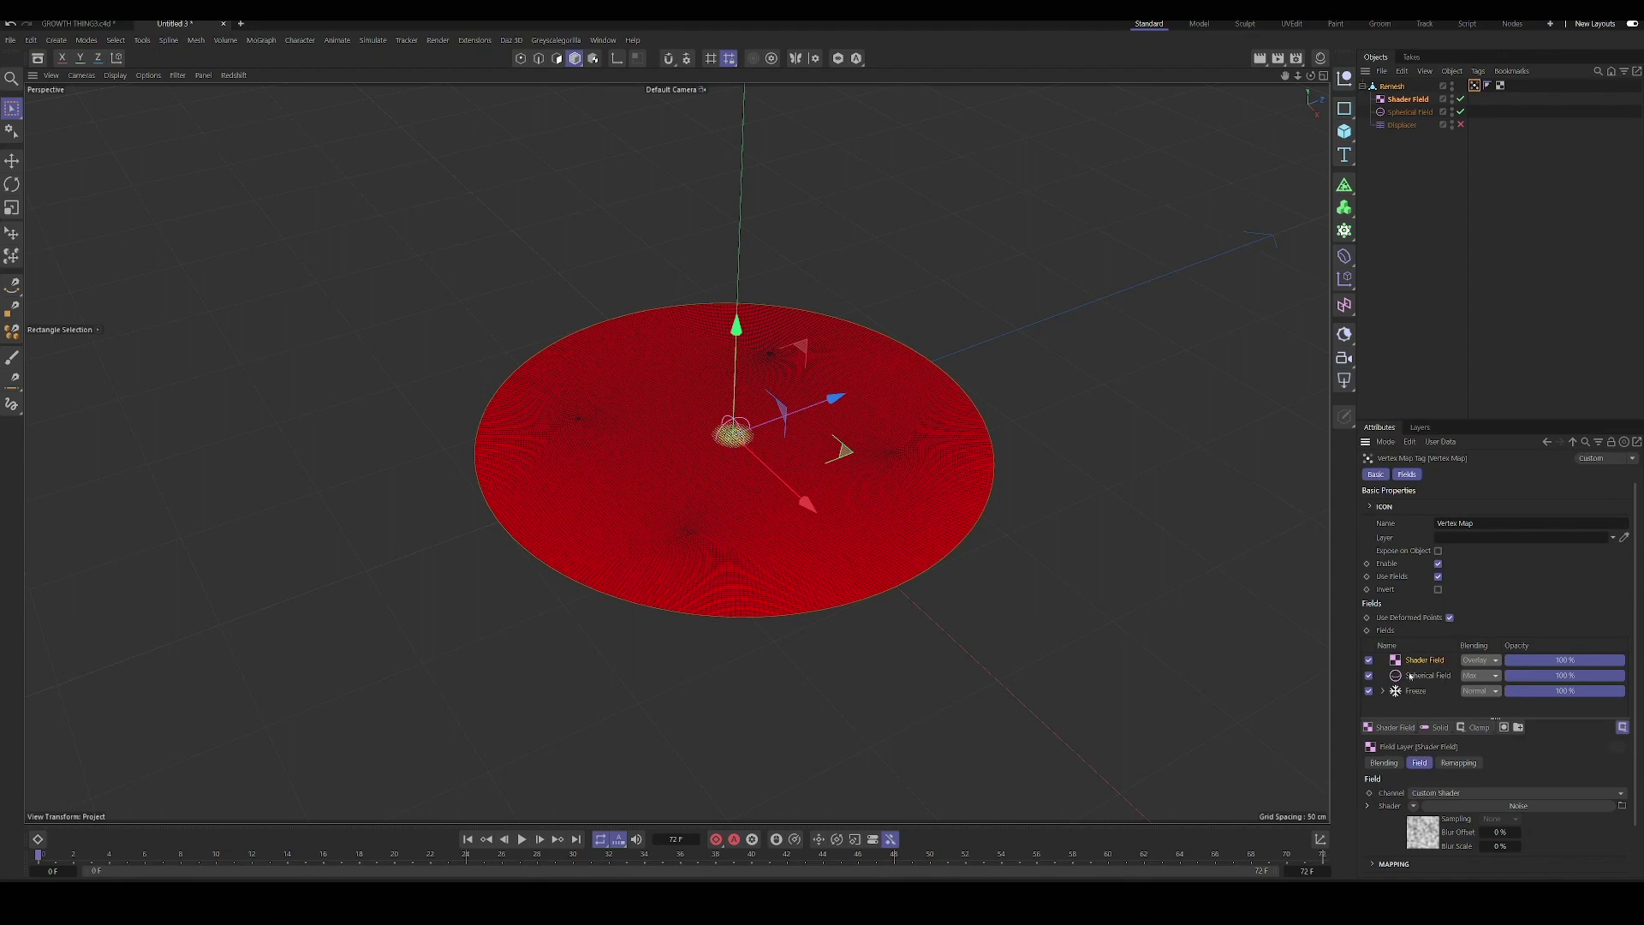
# - Play back the Overlay growth, then rewind and review the Shader Field settings
pyautogui.click(1427, 676)
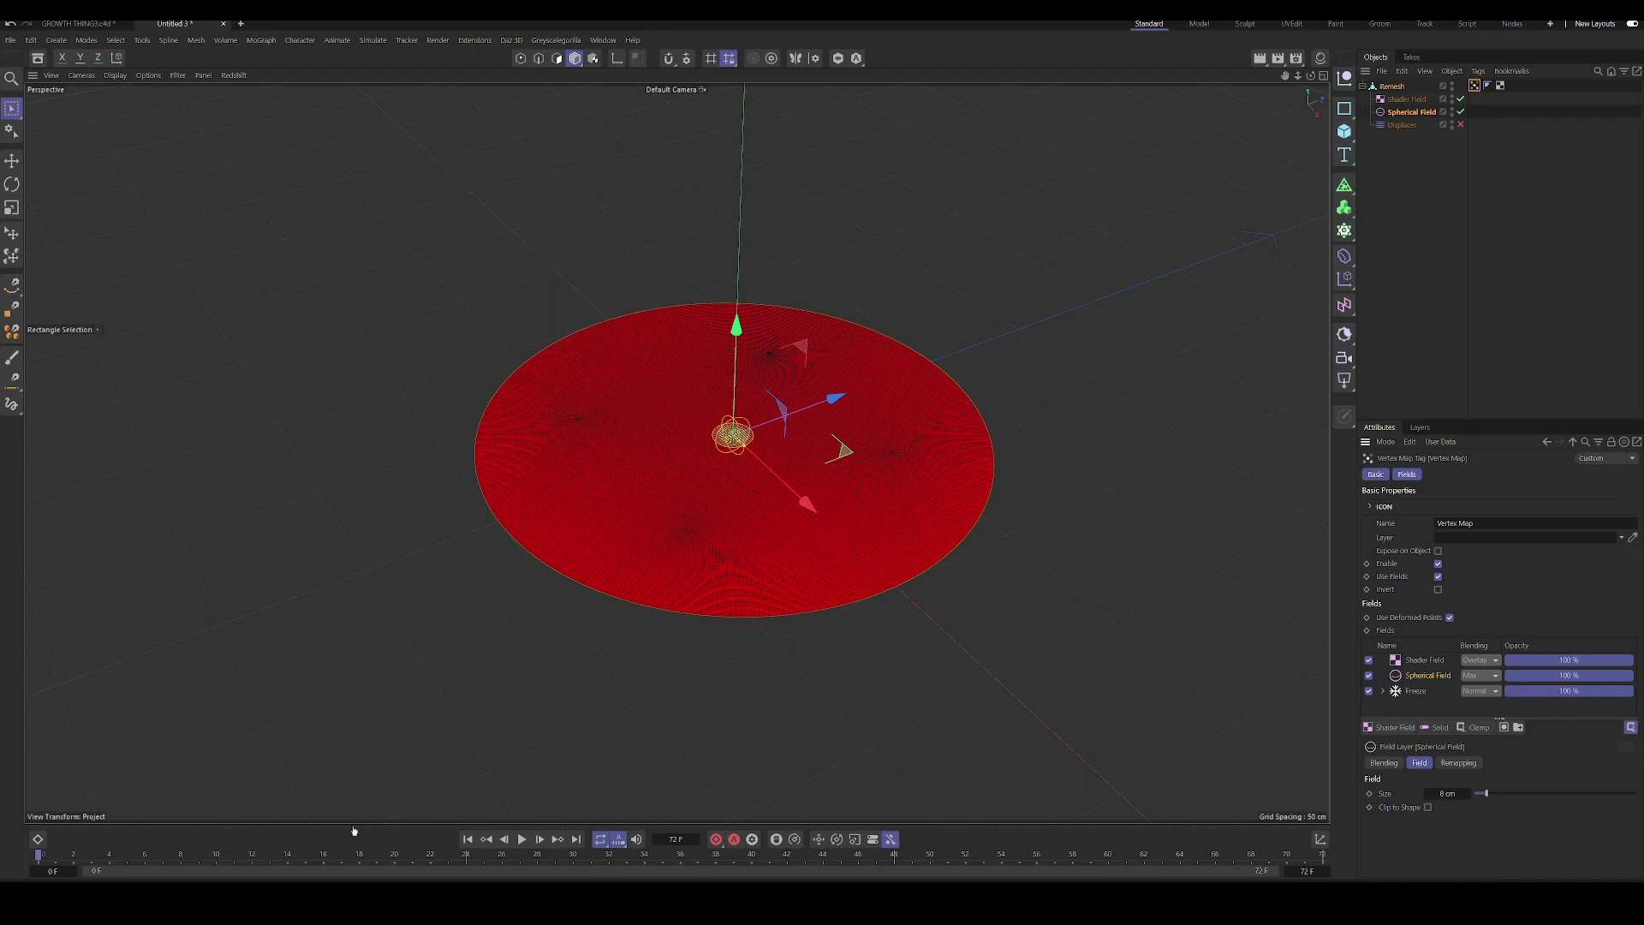
pyautogui.click(524, 840)
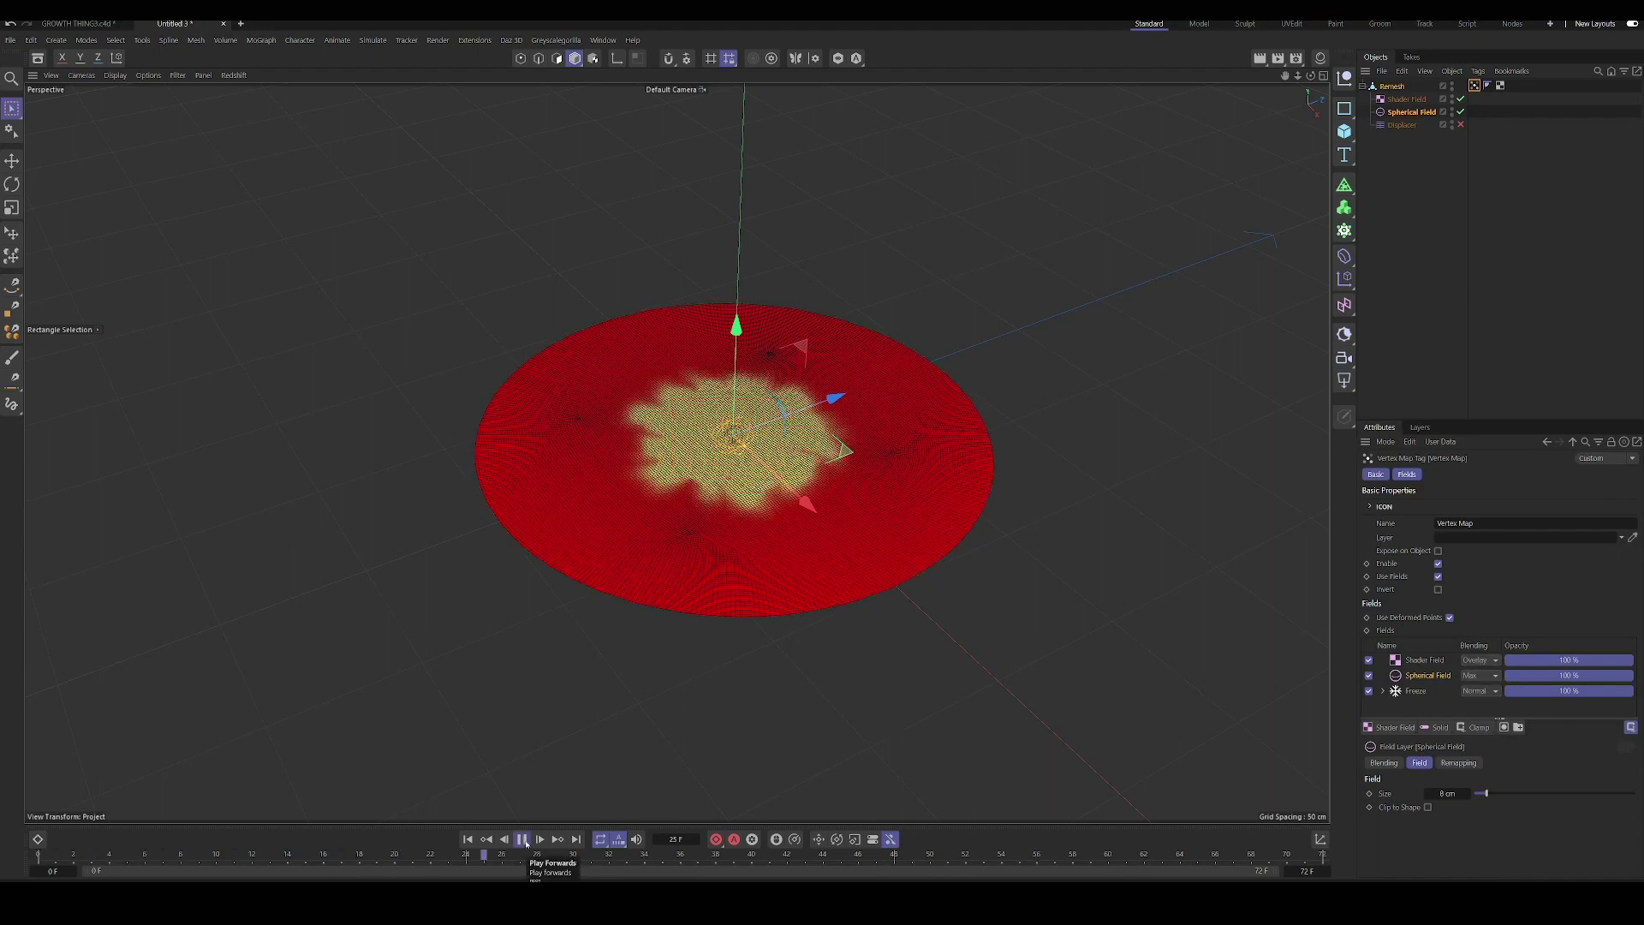
pyautogui.press('space')
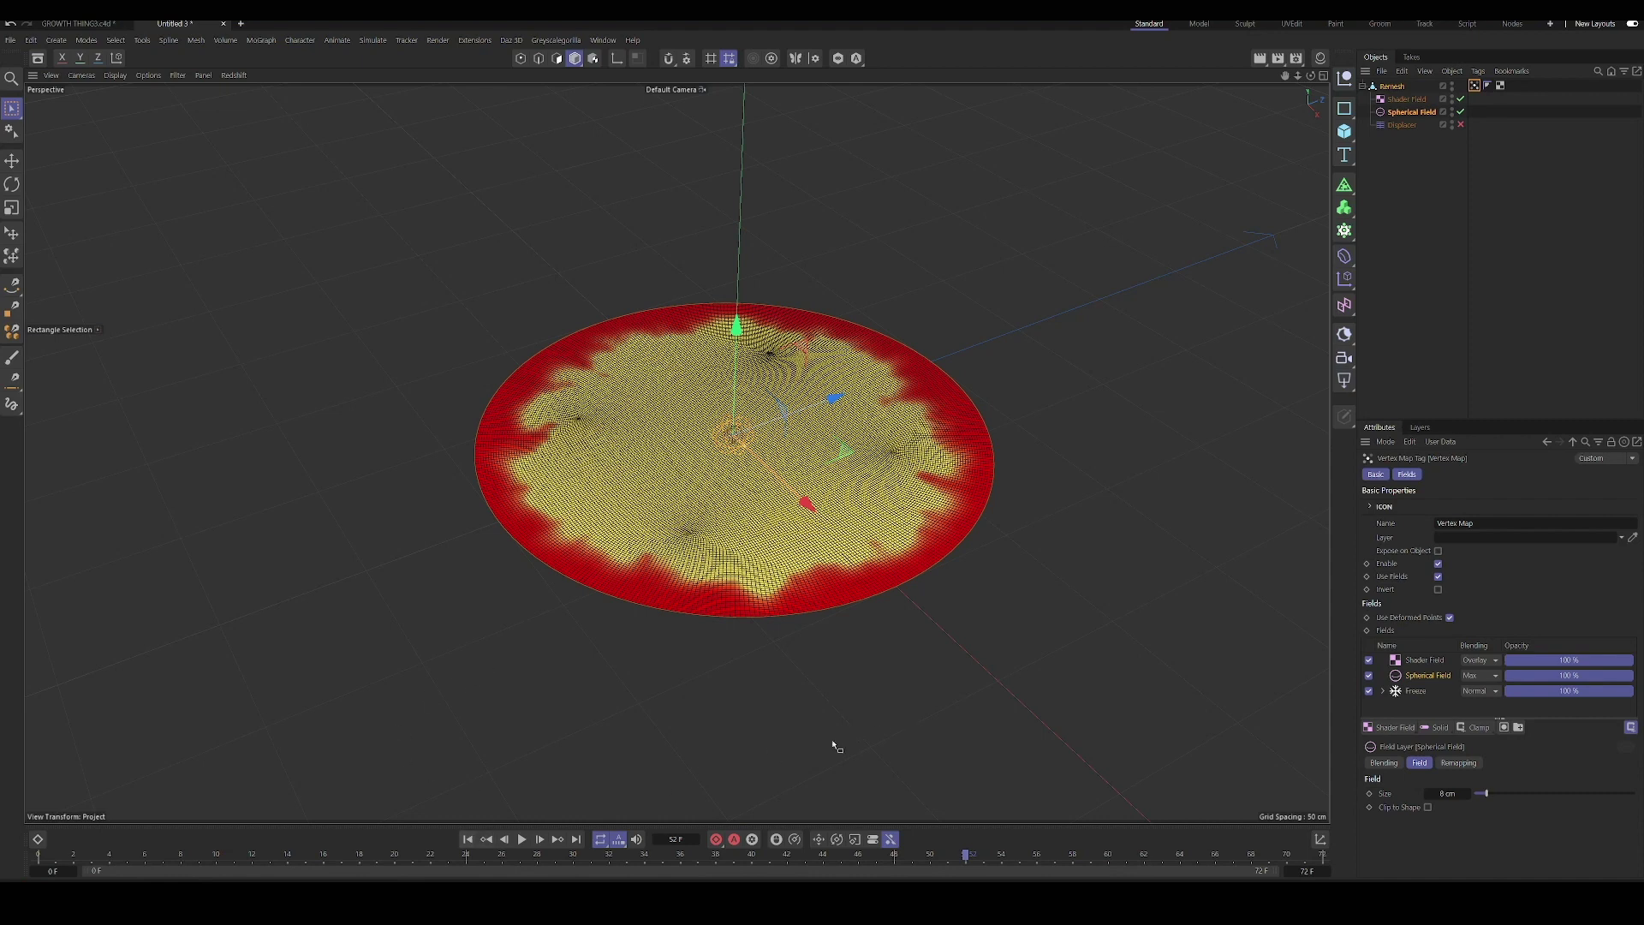
pyautogui.click(468, 840)
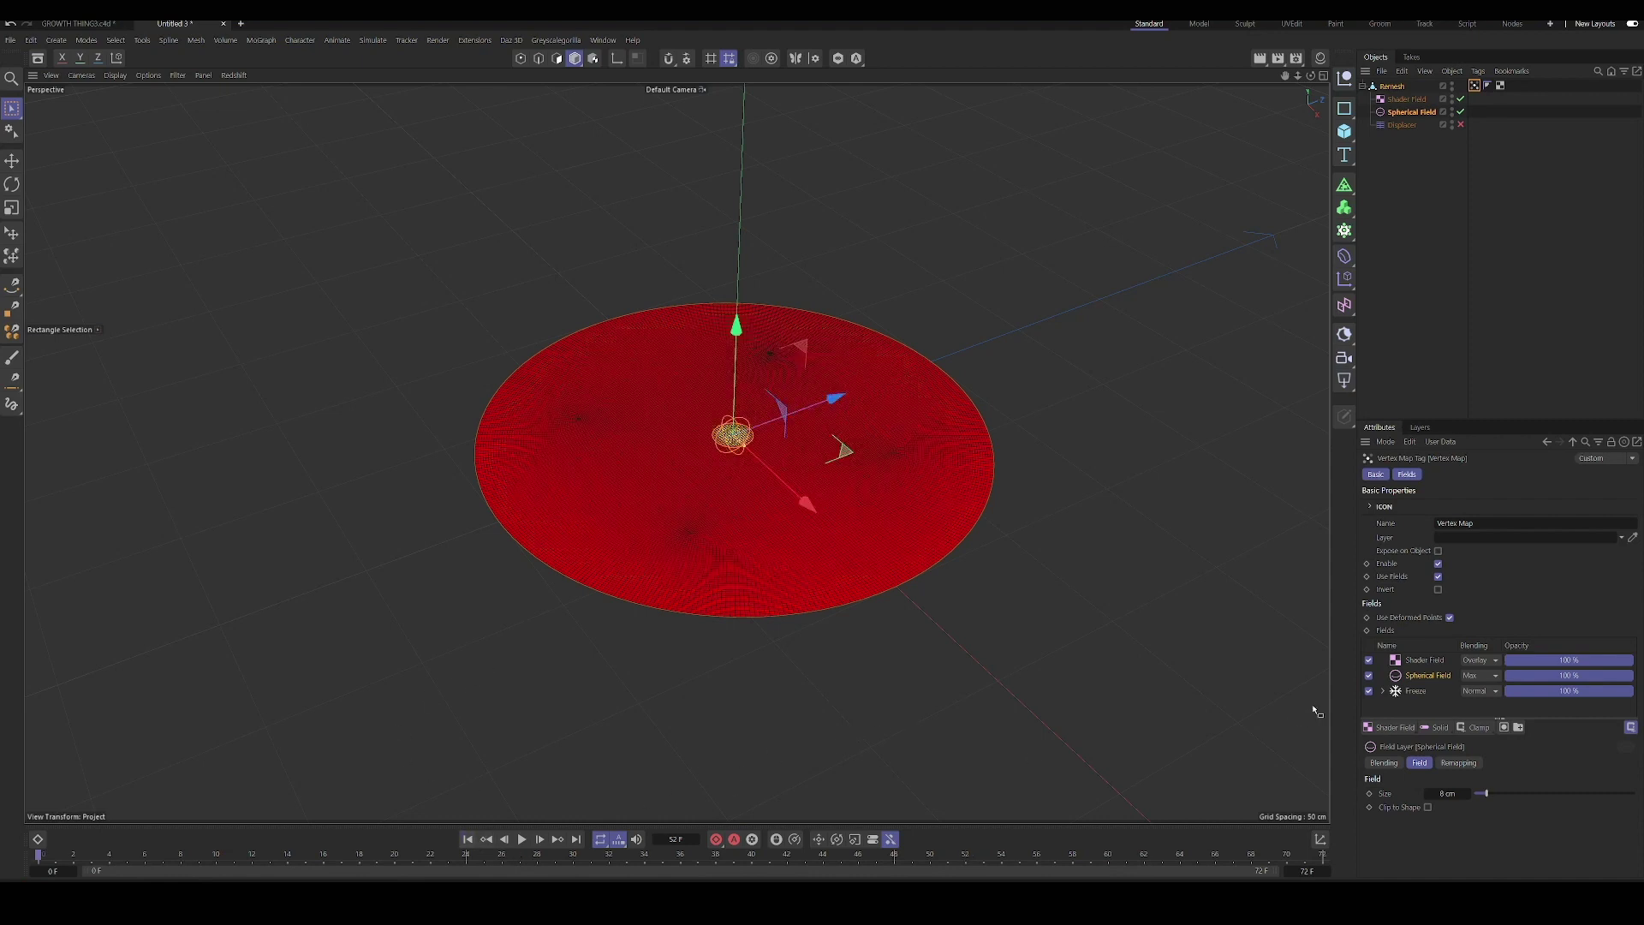
pyautogui.click(1421, 660)
pyautogui.scroll(-1, 1438, 779)
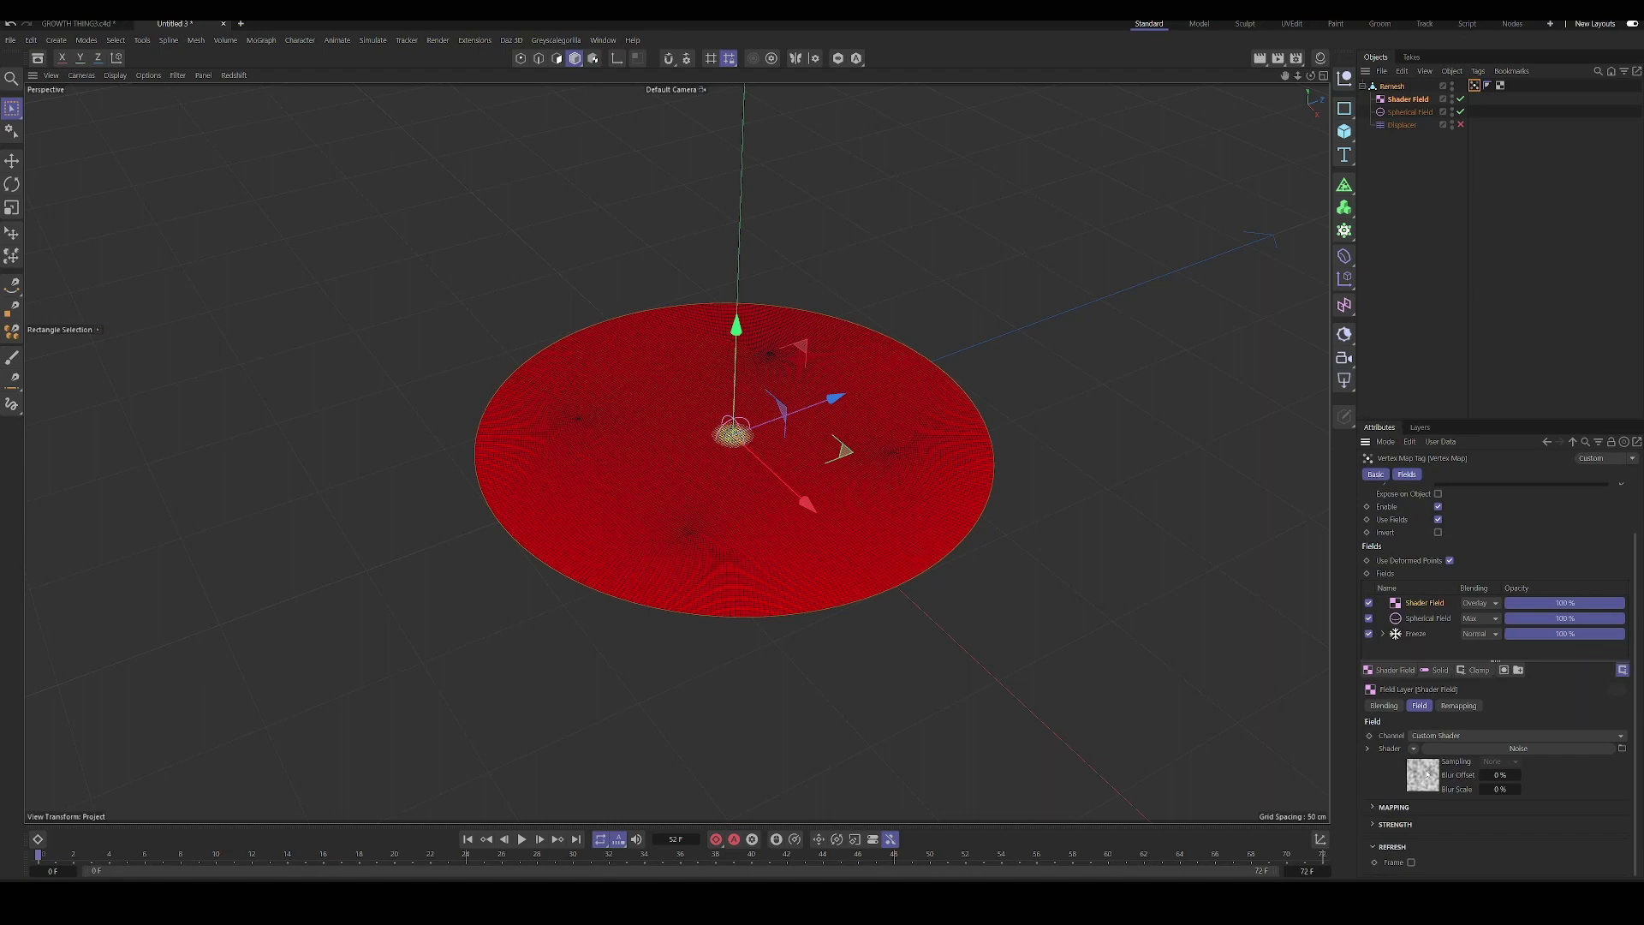
# - Try larger growth-noise Global Scale values (195%, then 269%) and preview the animation
pyautogui.click(1425, 774)
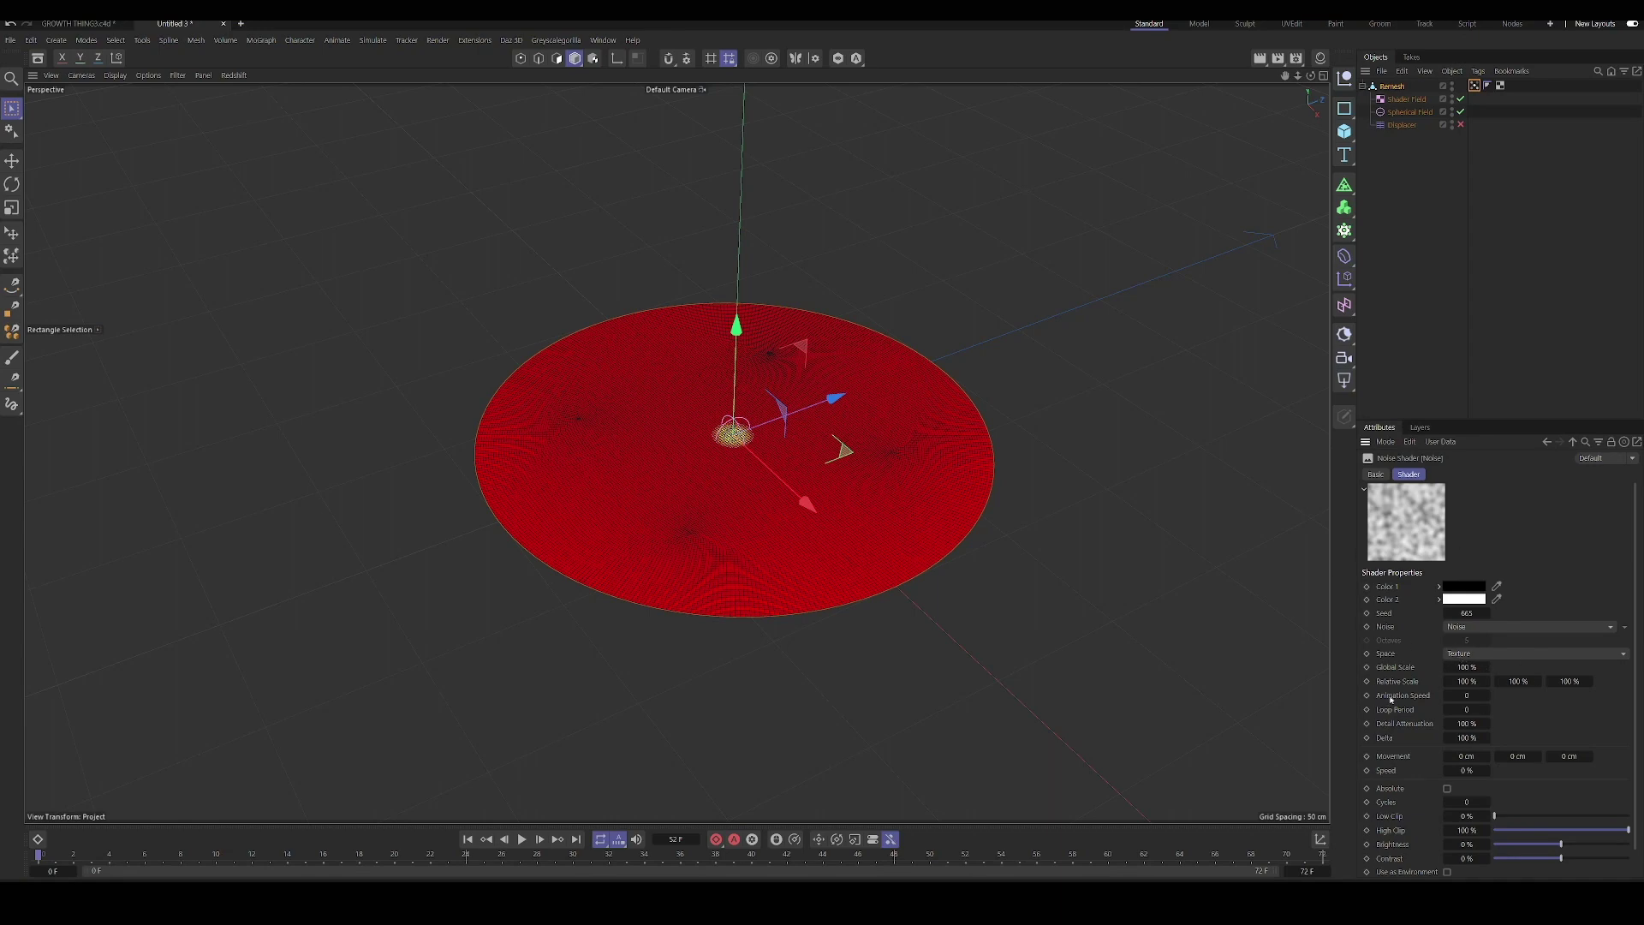
pyautogui.click(1467, 668)
pyautogui.write('195')
pyautogui.press('Return')
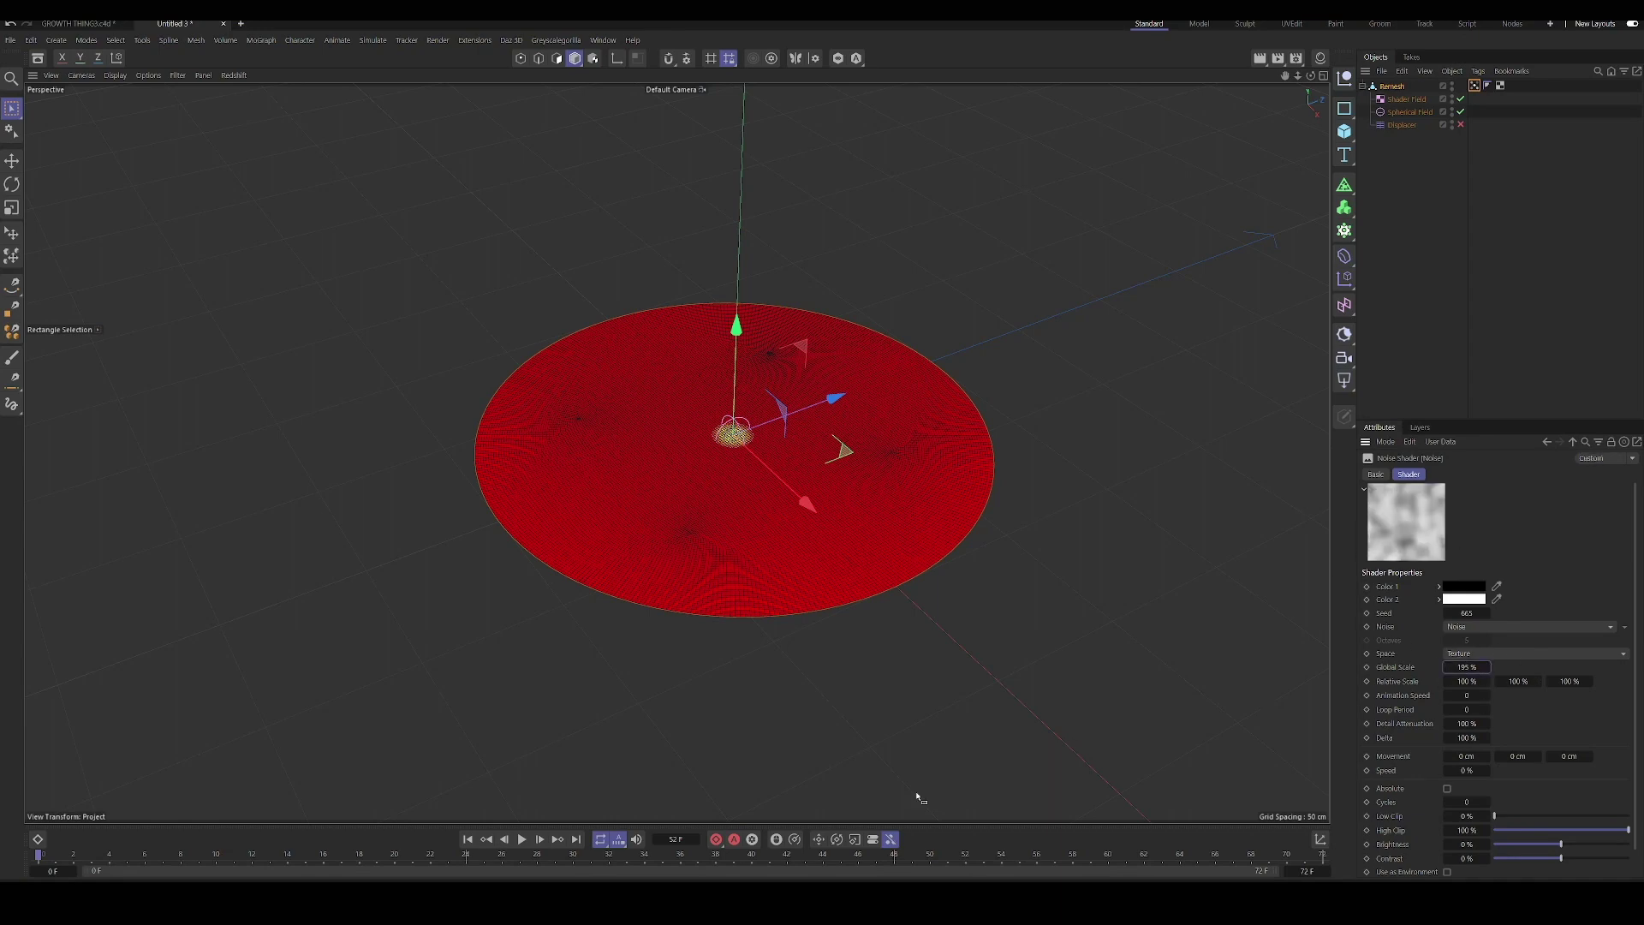
pyautogui.moveTo(1467, 667); pyautogui.dragTo(1447, 695)
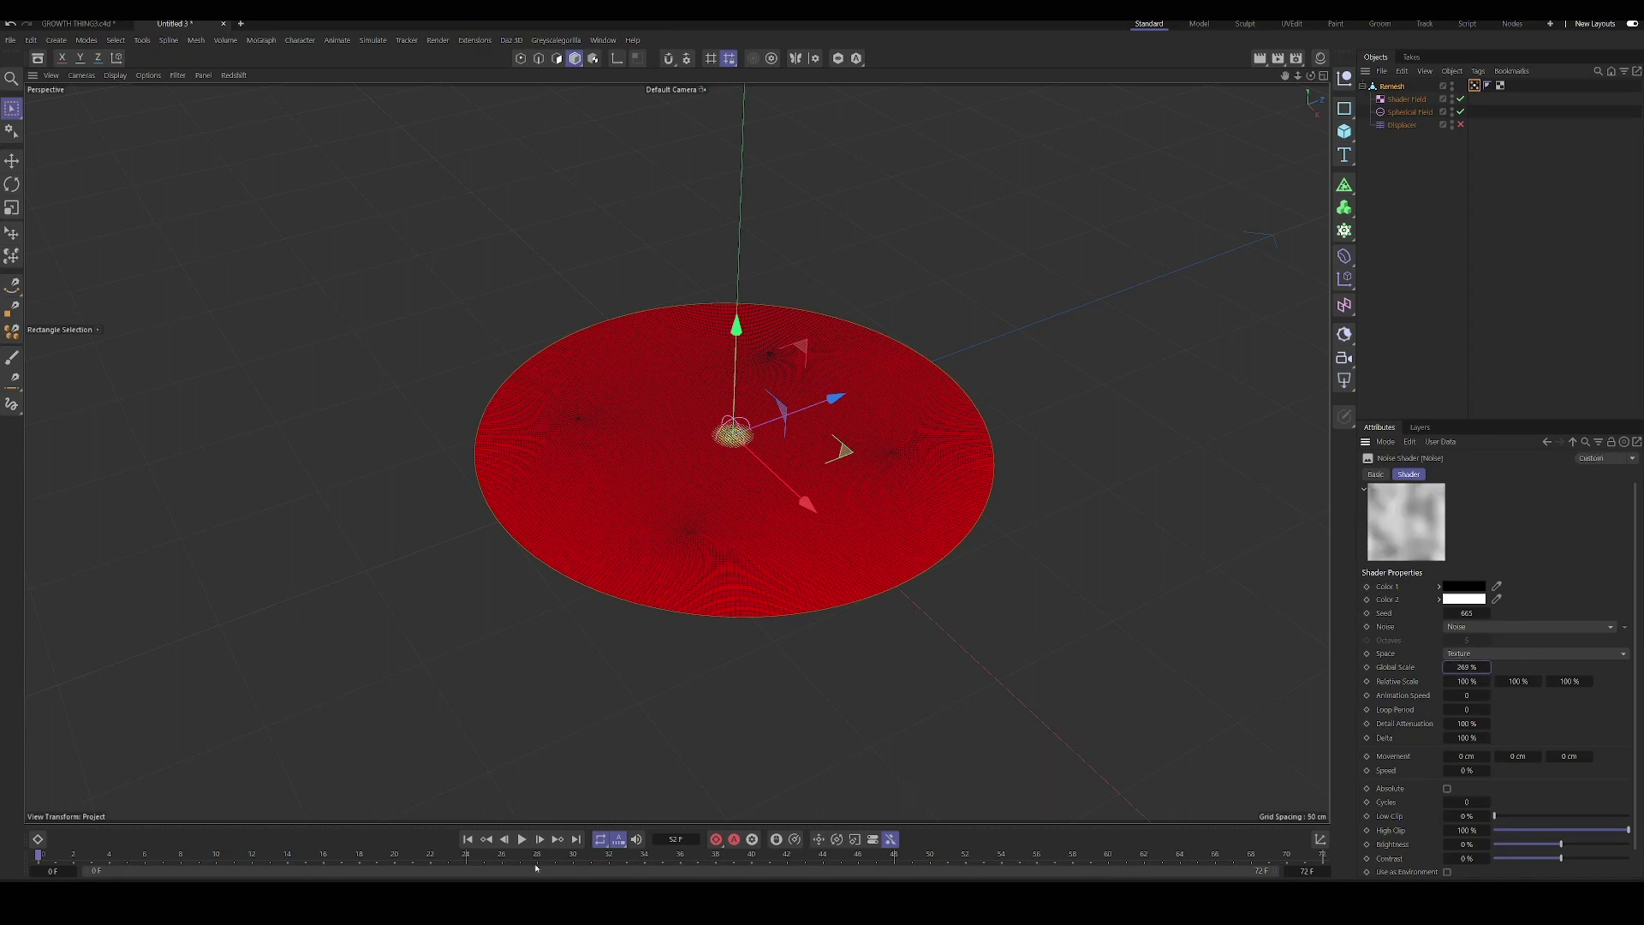
pyautogui.click(522, 839)
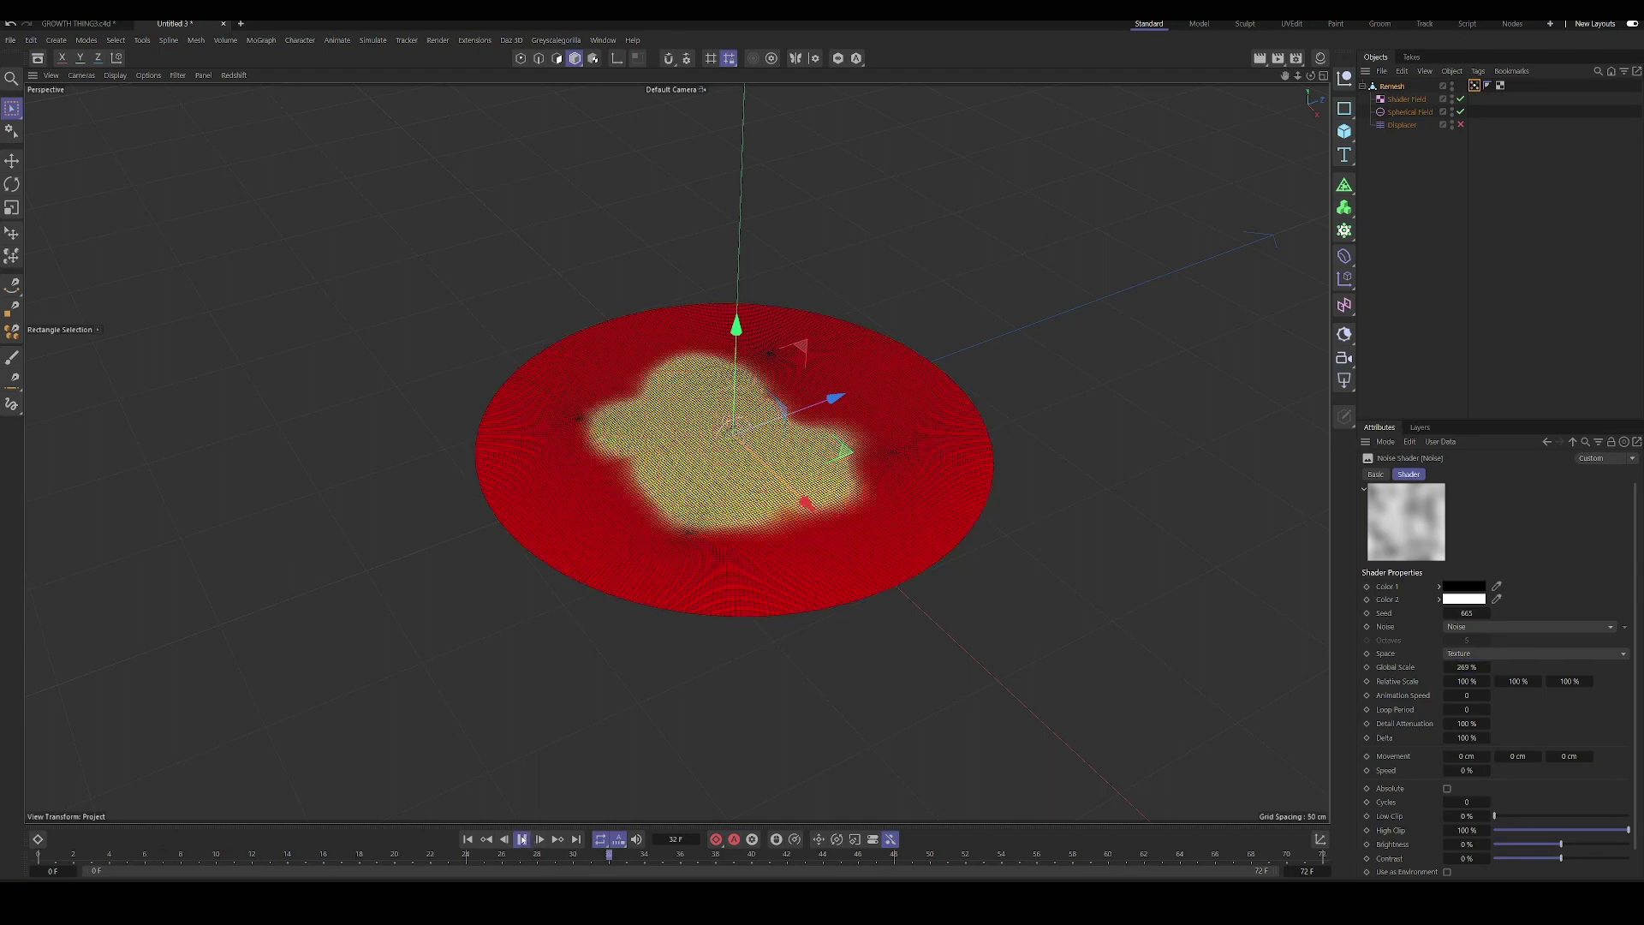
pyautogui.click(521, 839)
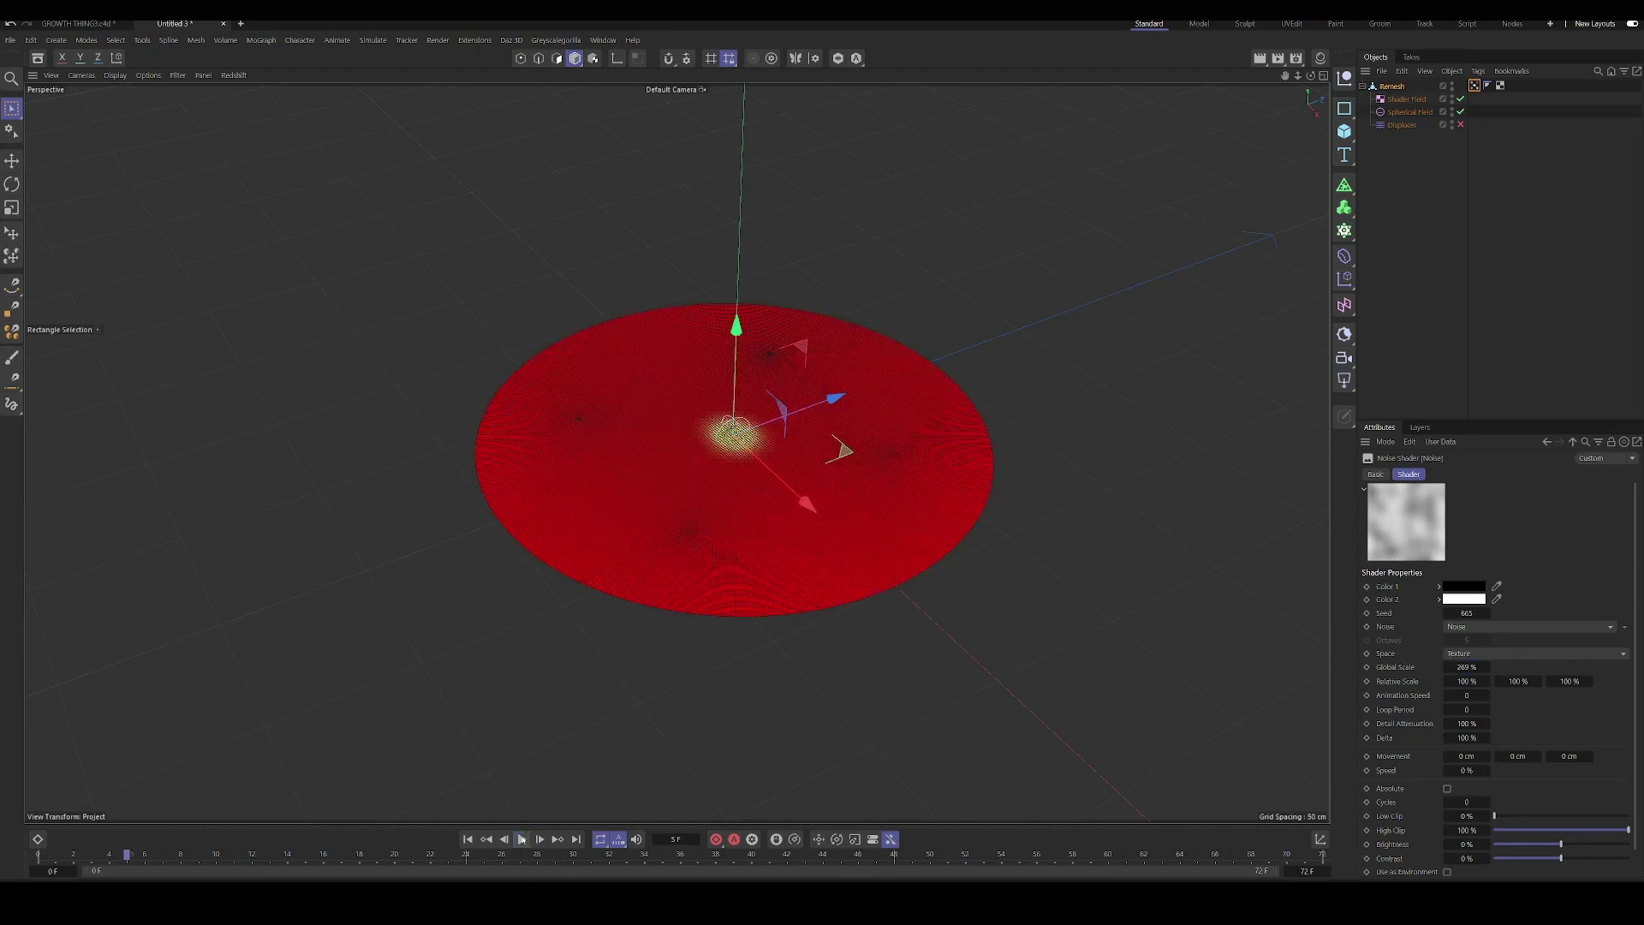
pyautogui.click(467, 840)
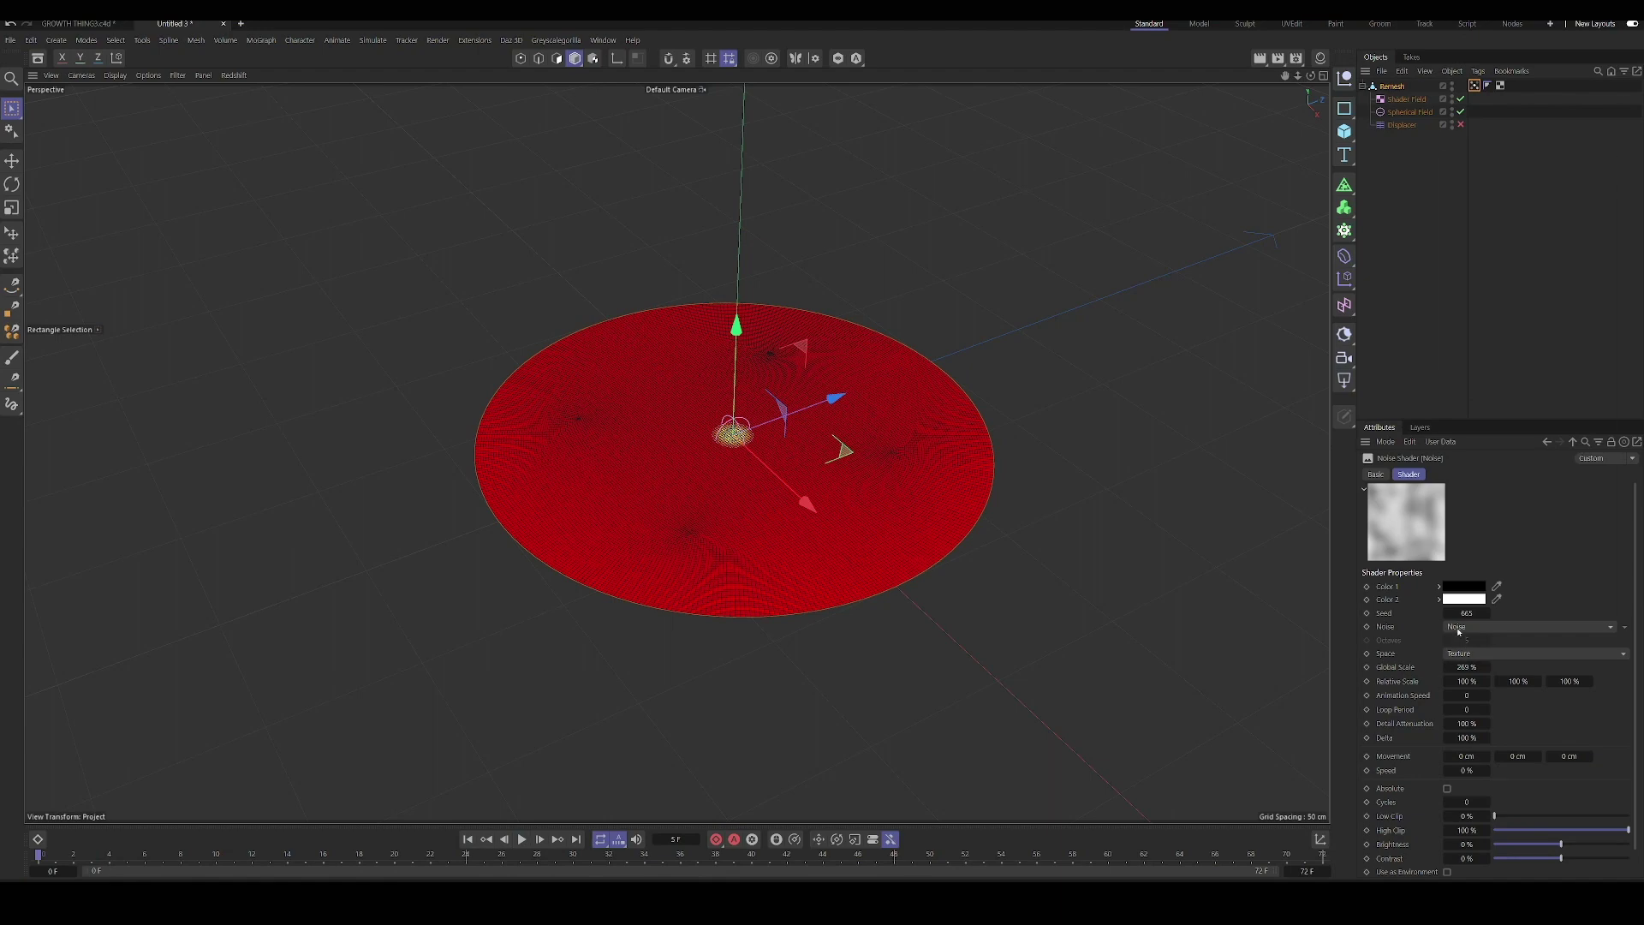
# - Switch the noise type to Poxo with a 100% Global Scale and play the preview
pyautogui.click(1477, 626)
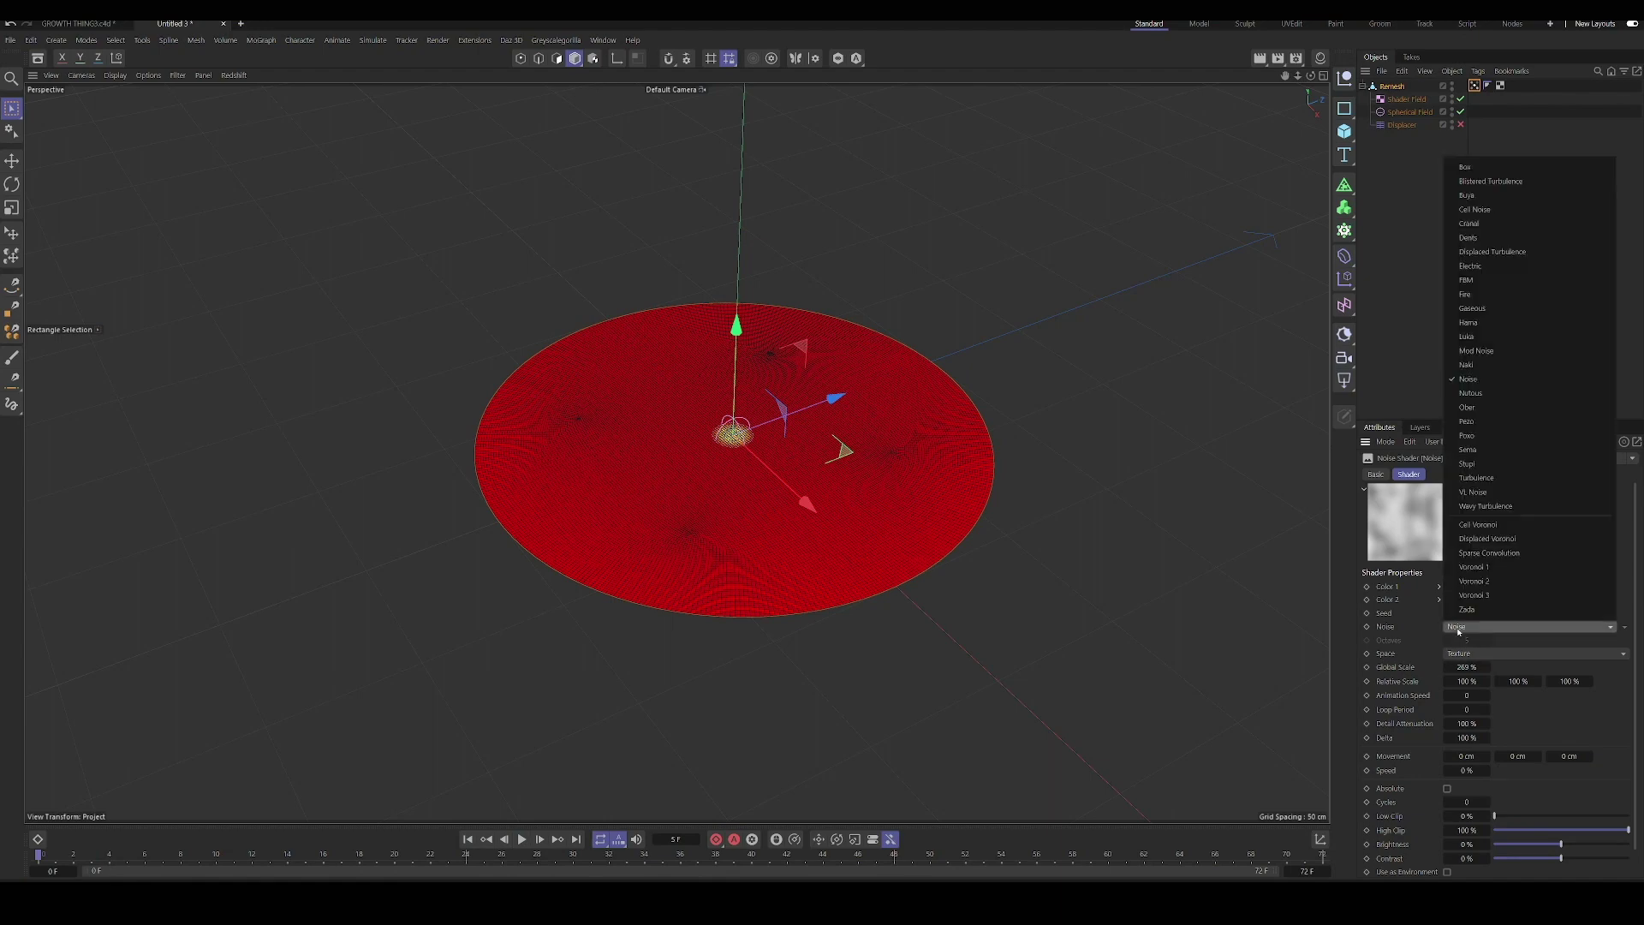
pyautogui.click(1482, 437)
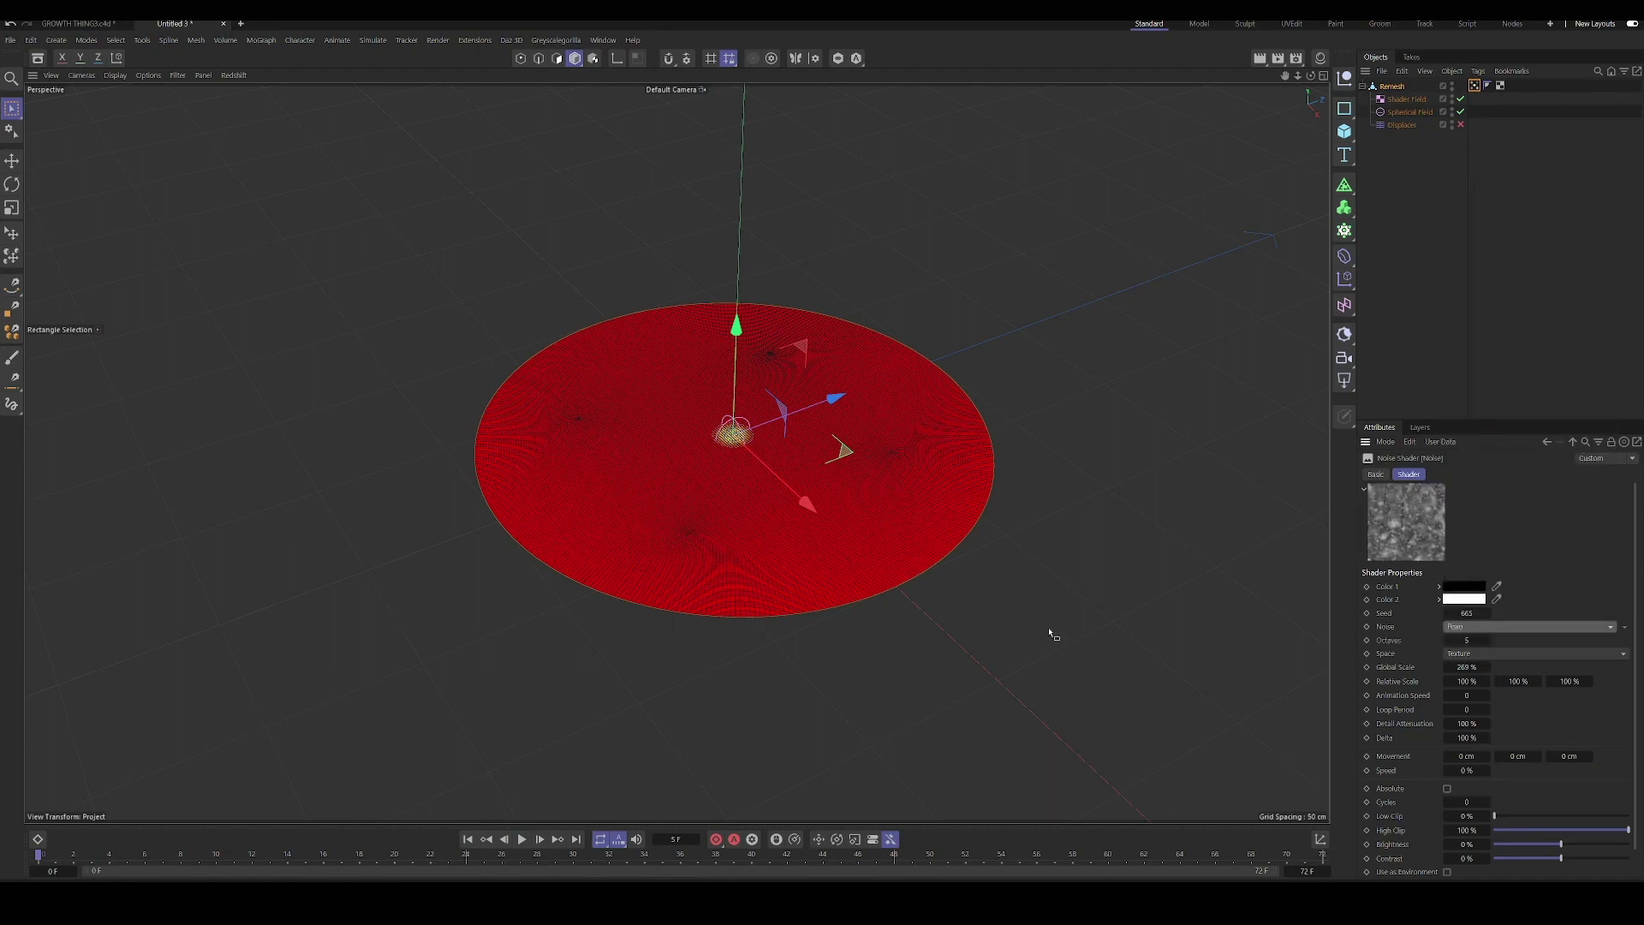
pyautogui.click(1477, 667)
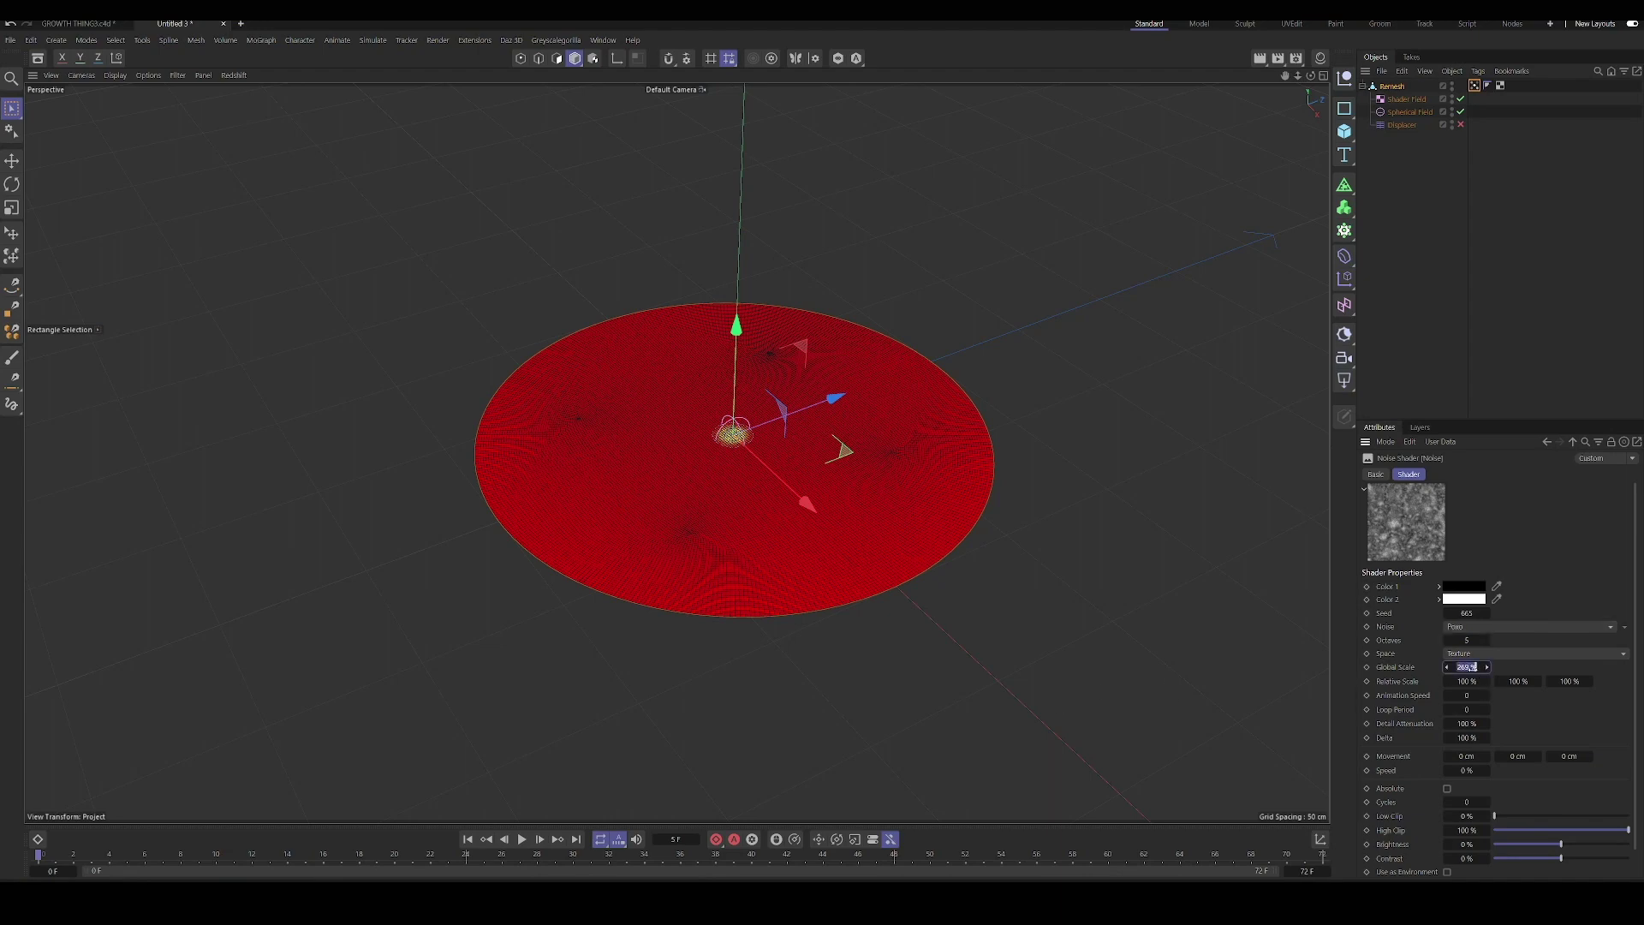
pyautogui.write('100')
pyautogui.press('Return')
pyautogui.click(522, 839)
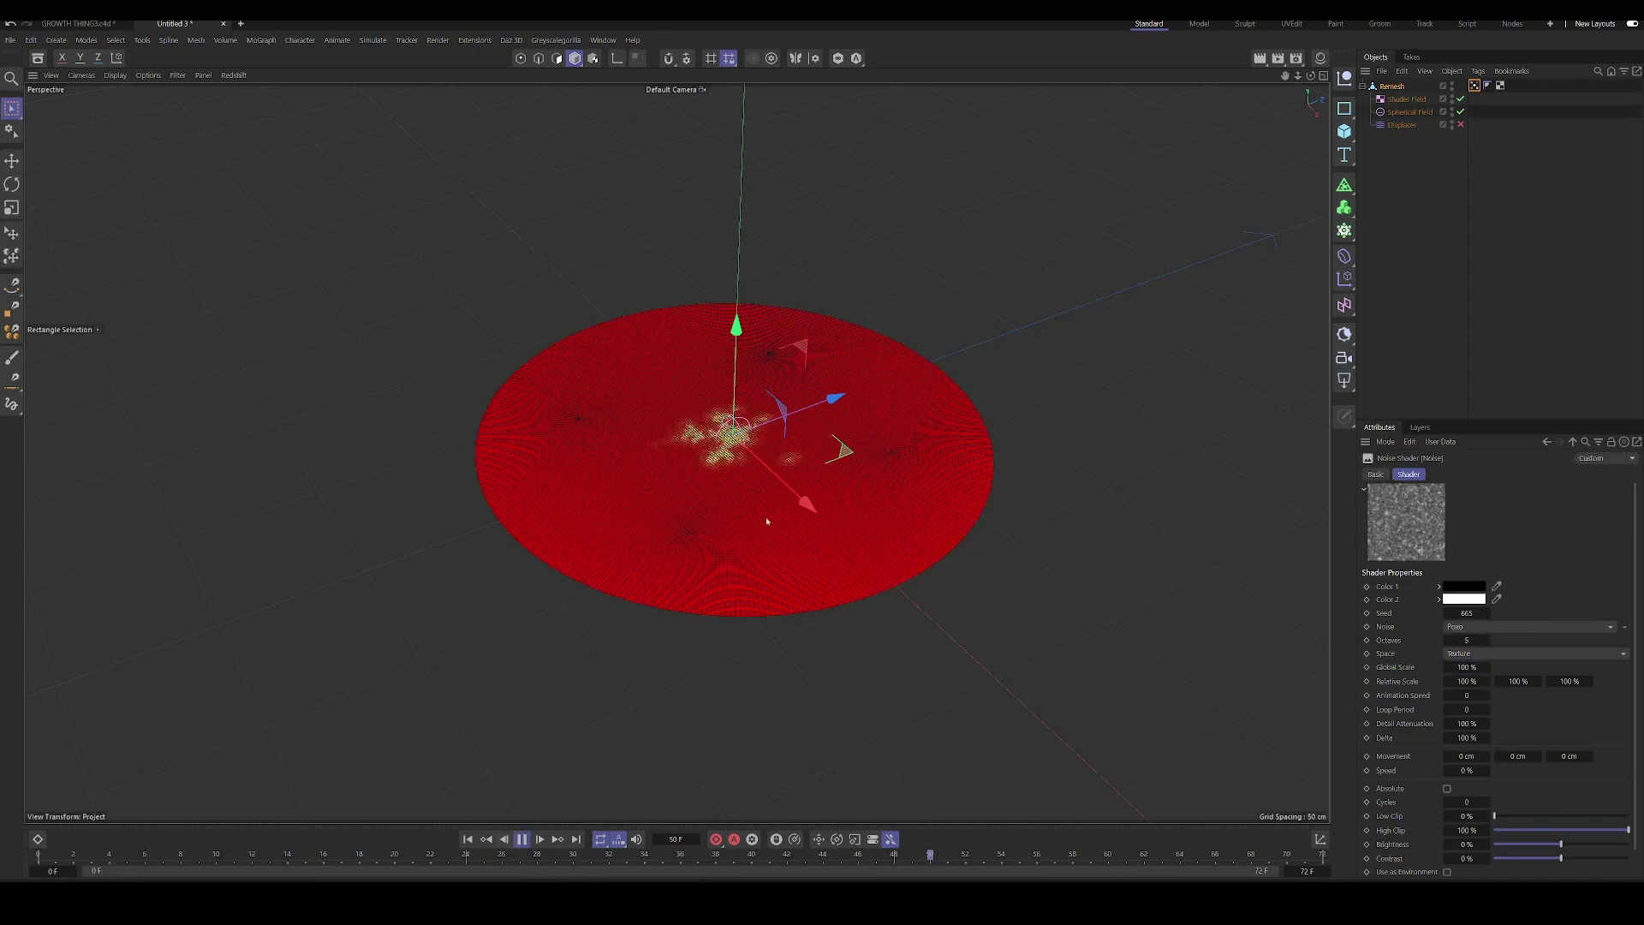
# - Extend the animation to 240 frames and play it to watch the growth spread
pyautogui.click(524, 839)
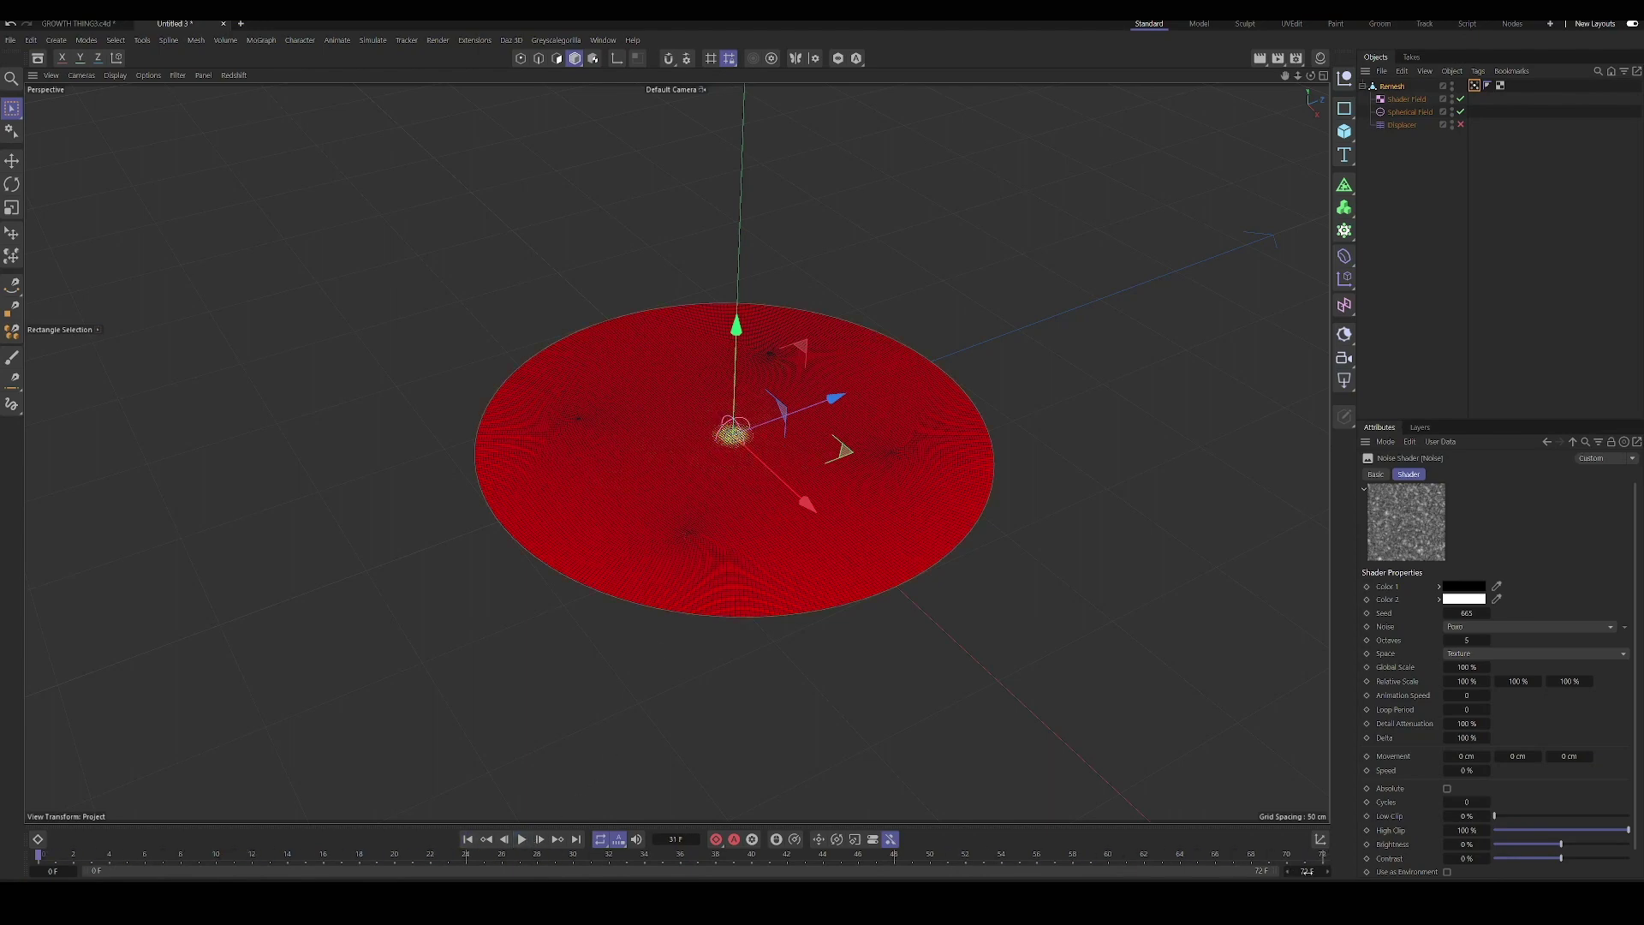
pyautogui.doubleClick(1307, 871)
pyautogui.write('240')
pyautogui.press('Return')
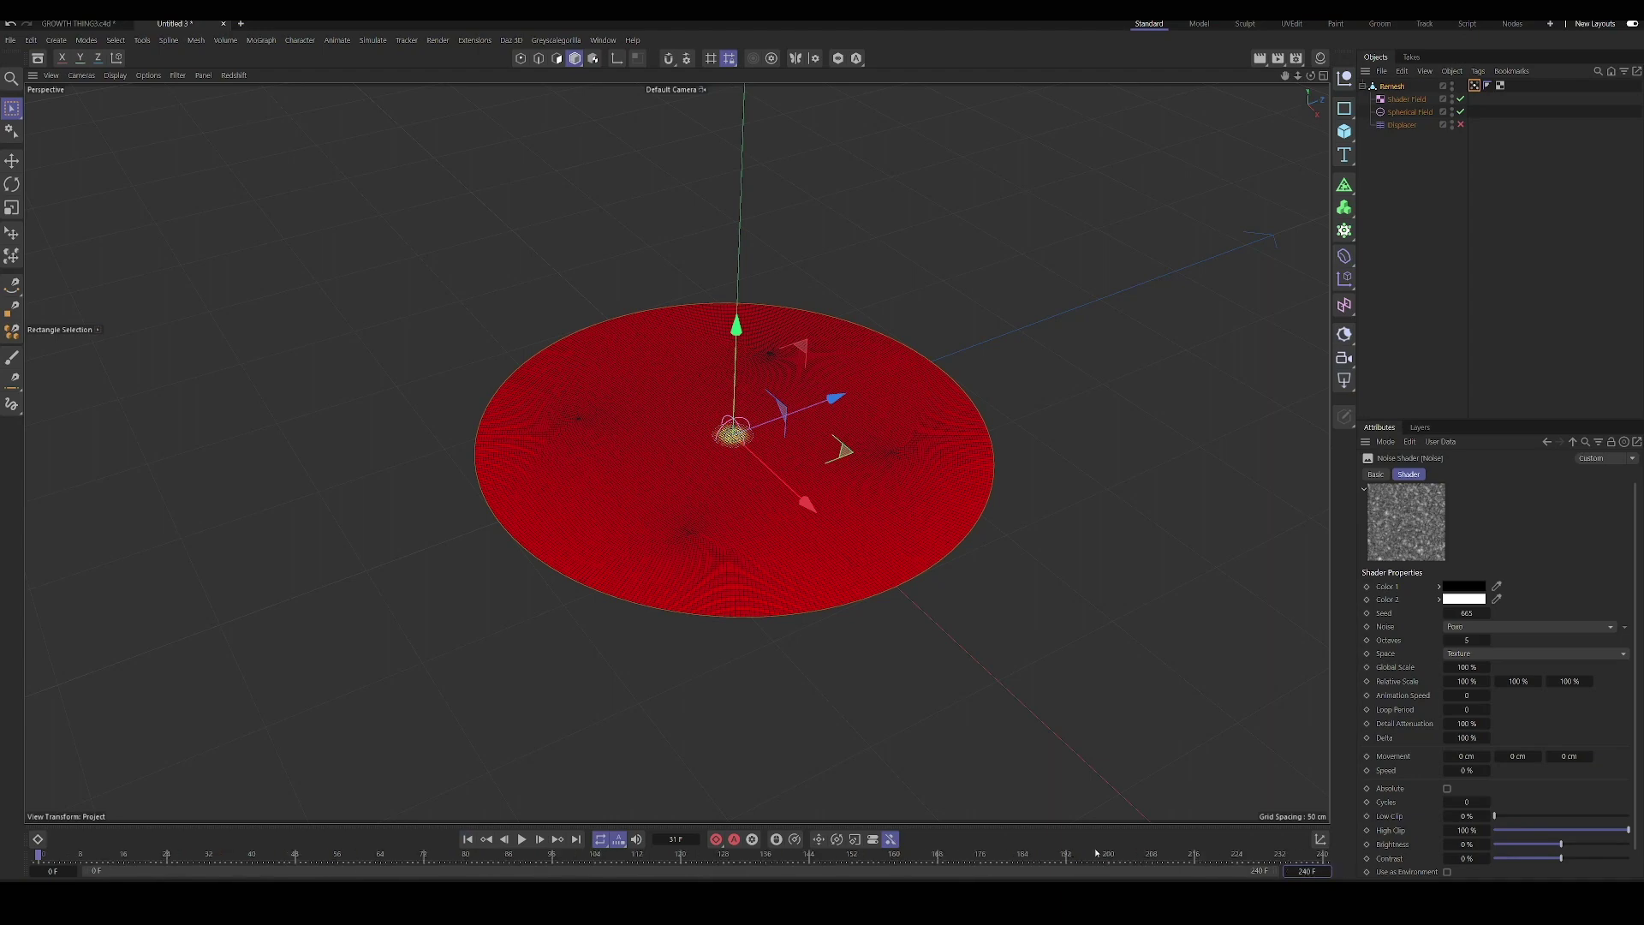
pyautogui.click(522, 839)
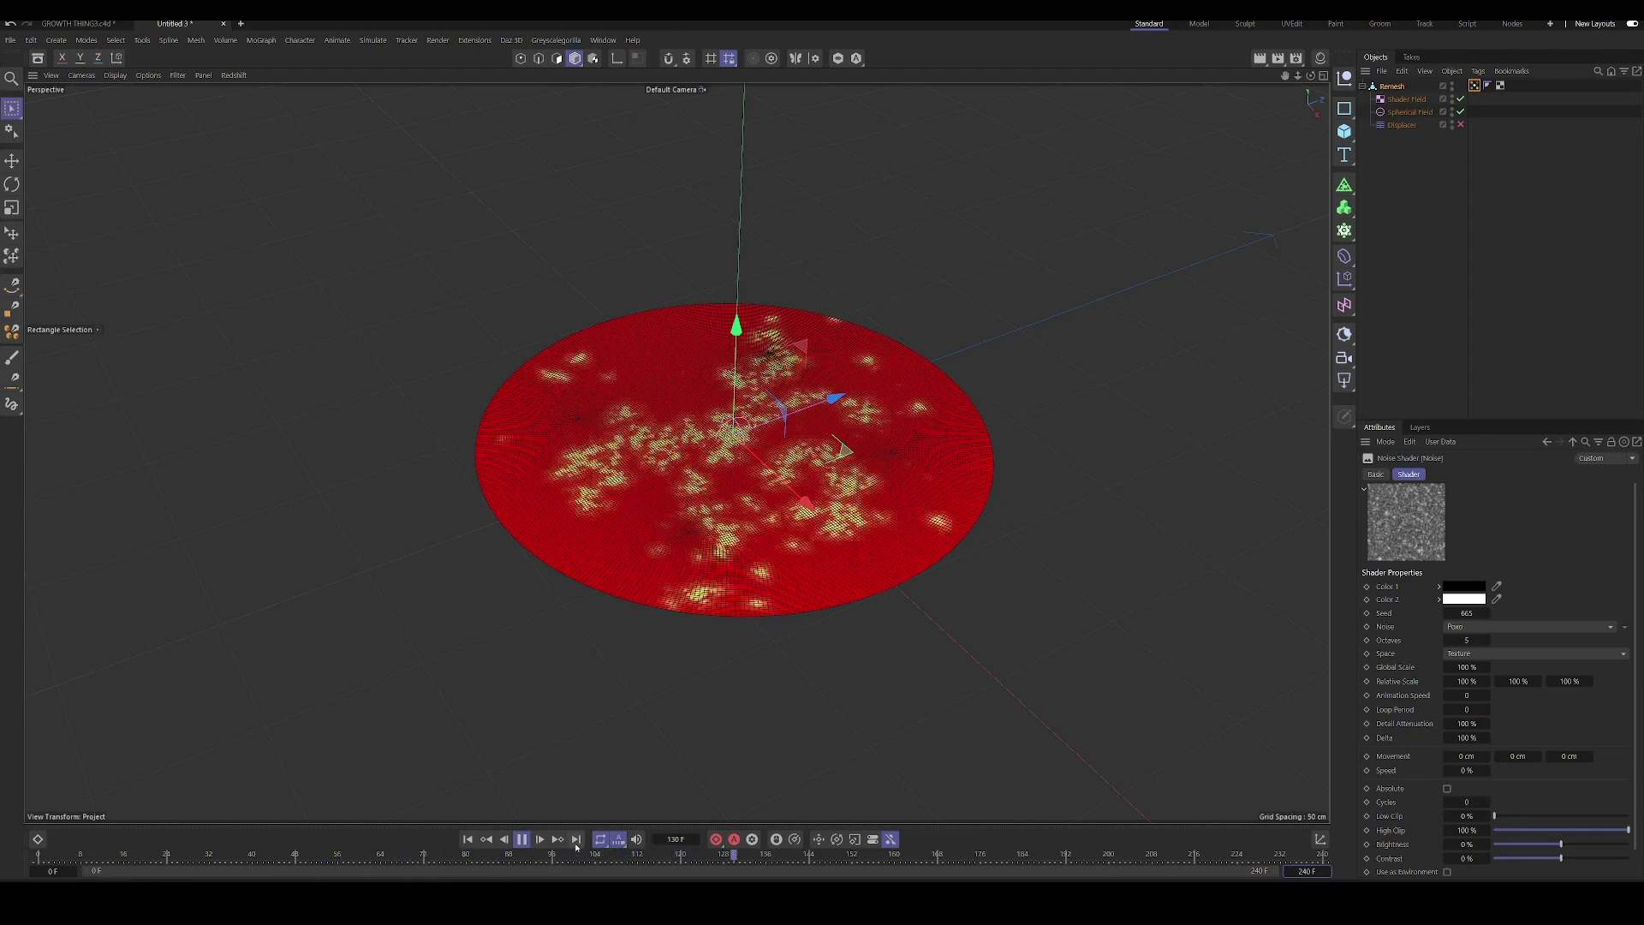
pyautogui.click(521, 840)
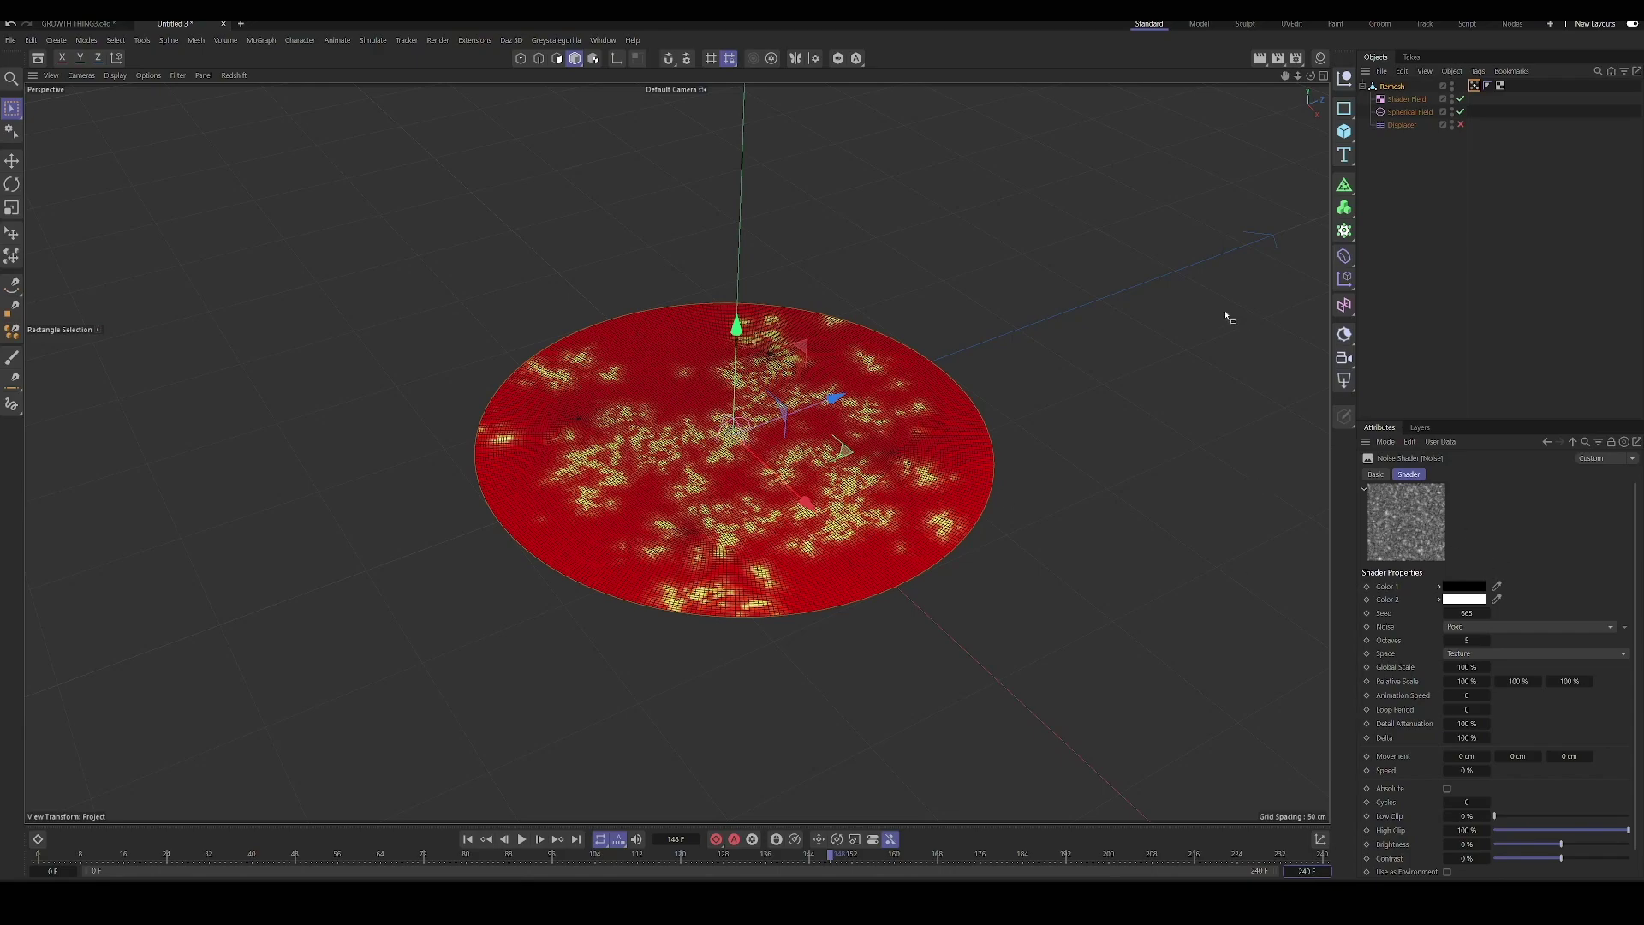
# - Orbit and zoom around the disc to inspect the displaced yellow growth patches
pyautogui.keyDown('alt'); pyautogui.moveTo(733, 550); pyautogui.dragTo(712, 633); pyautogui.keyUp('alt')
pyautogui.scroll(3, 789, 591)
pyautogui.scroll(5, 789, 591)
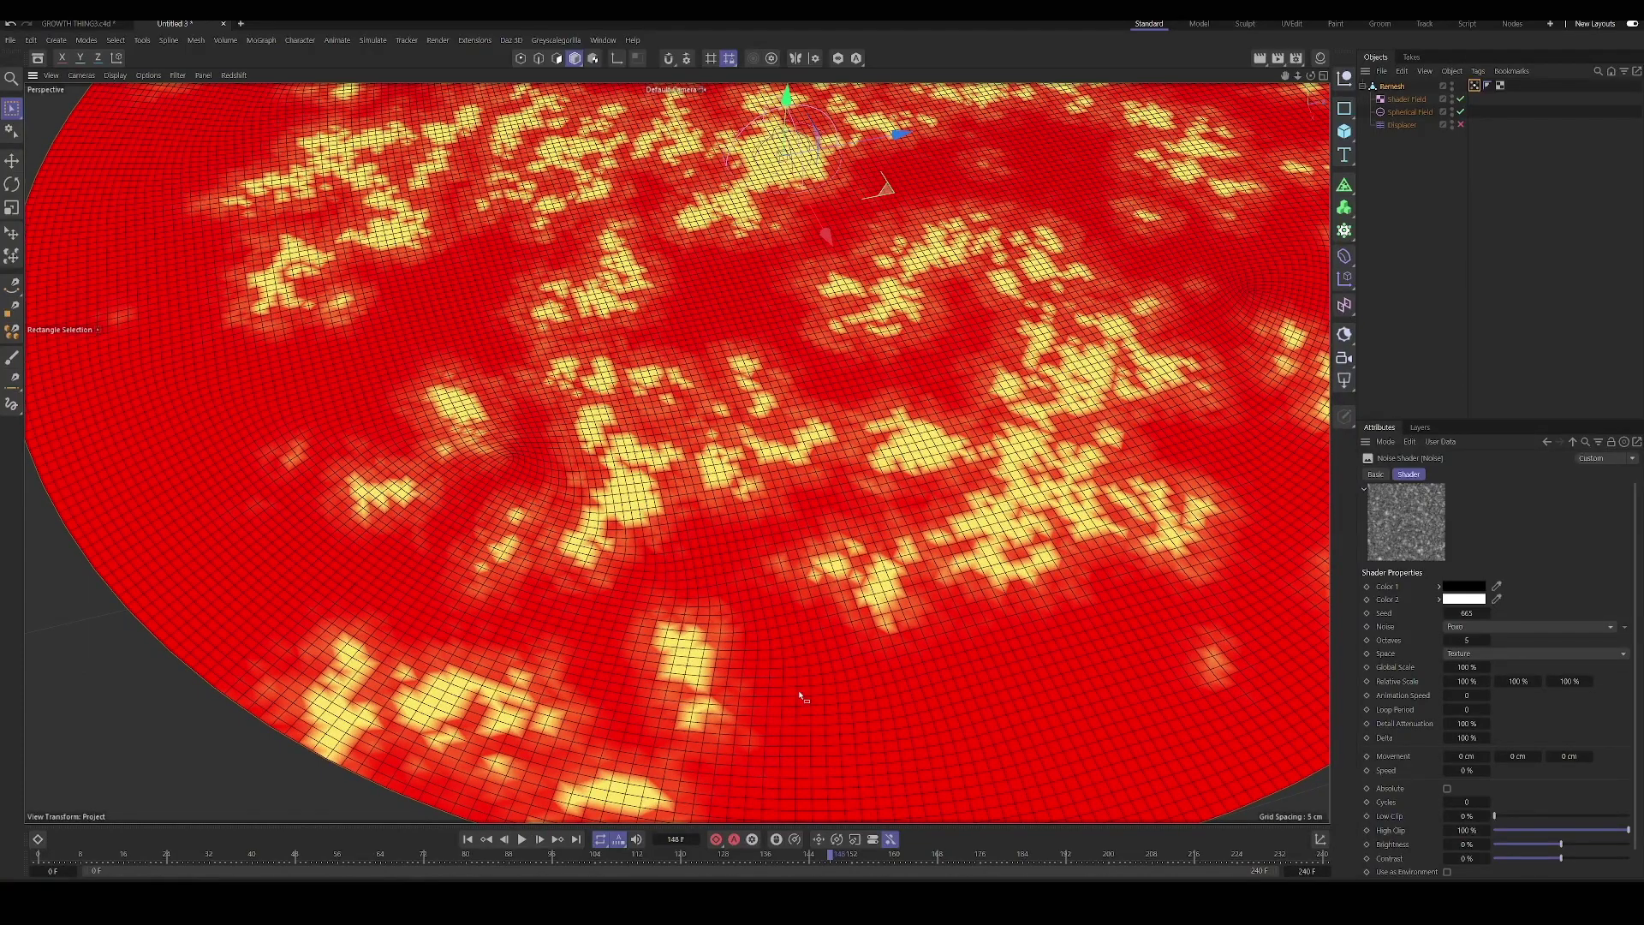
pyautogui.scroll(-5, 754, 642)
pyautogui.scroll(5, 756, 642)
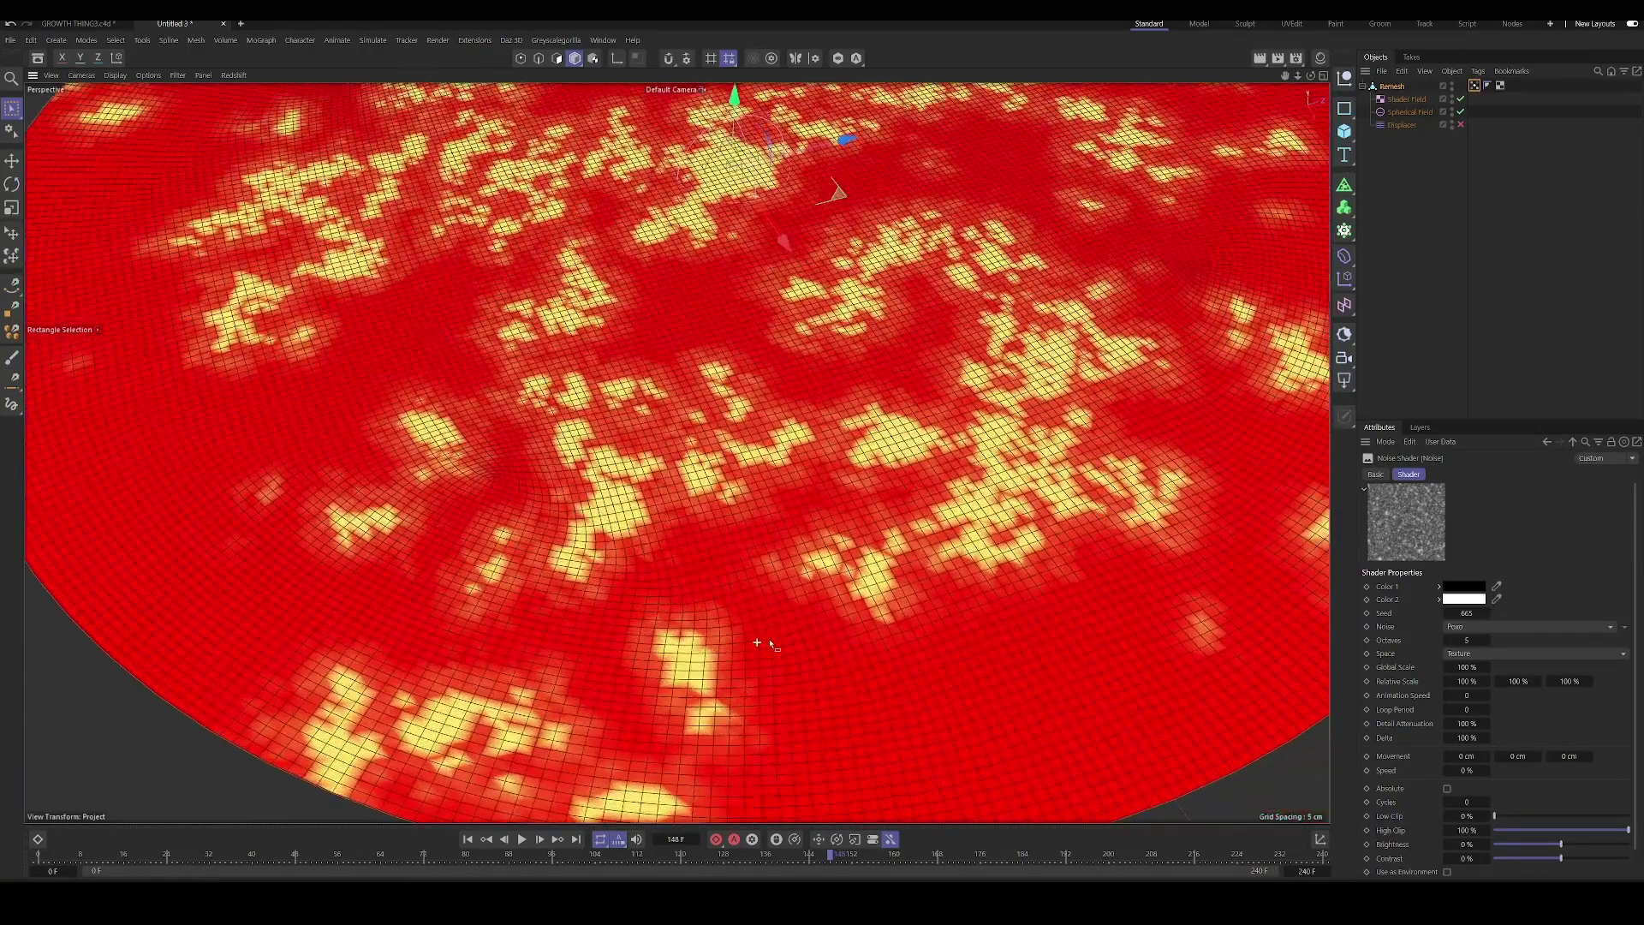
pyautogui.keyDown('alt'); pyautogui.moveTo(773, 651); pyautogui.dragTo(779, 695); pyautogui.keyUp('alt')
pyautogui.scroll(-3, 762, 642)
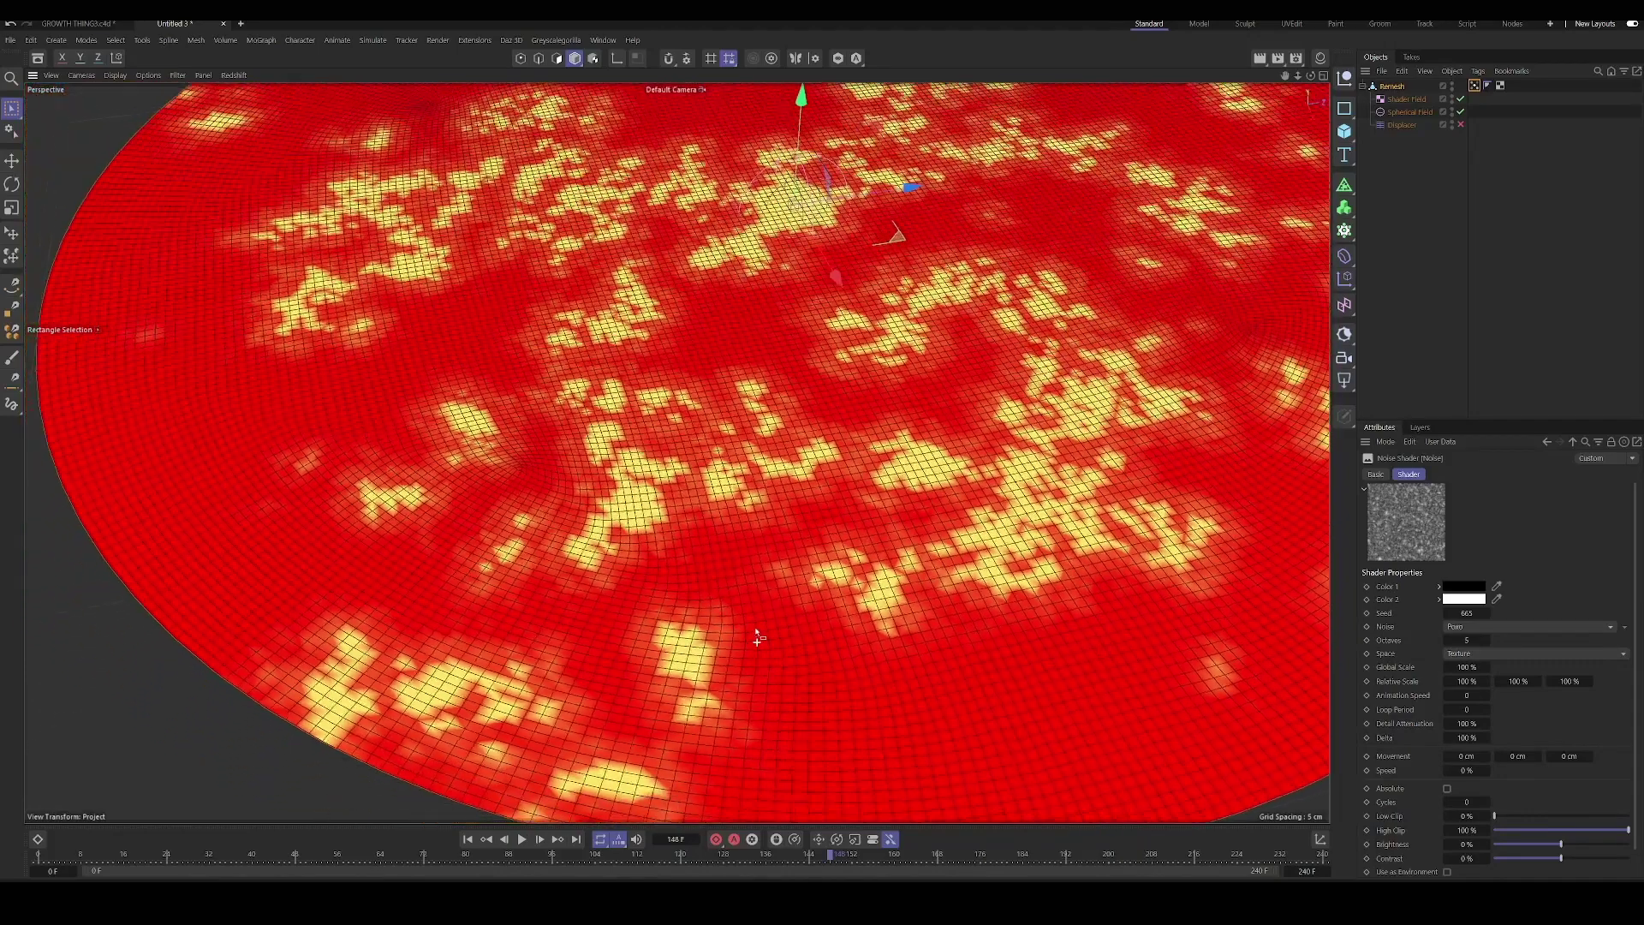
pyautogui.keyDown('alt'); pyautogui.moveTo(753, 631); pyautogui.dragTo(734, 587); pyautogui.keyUp('alt')
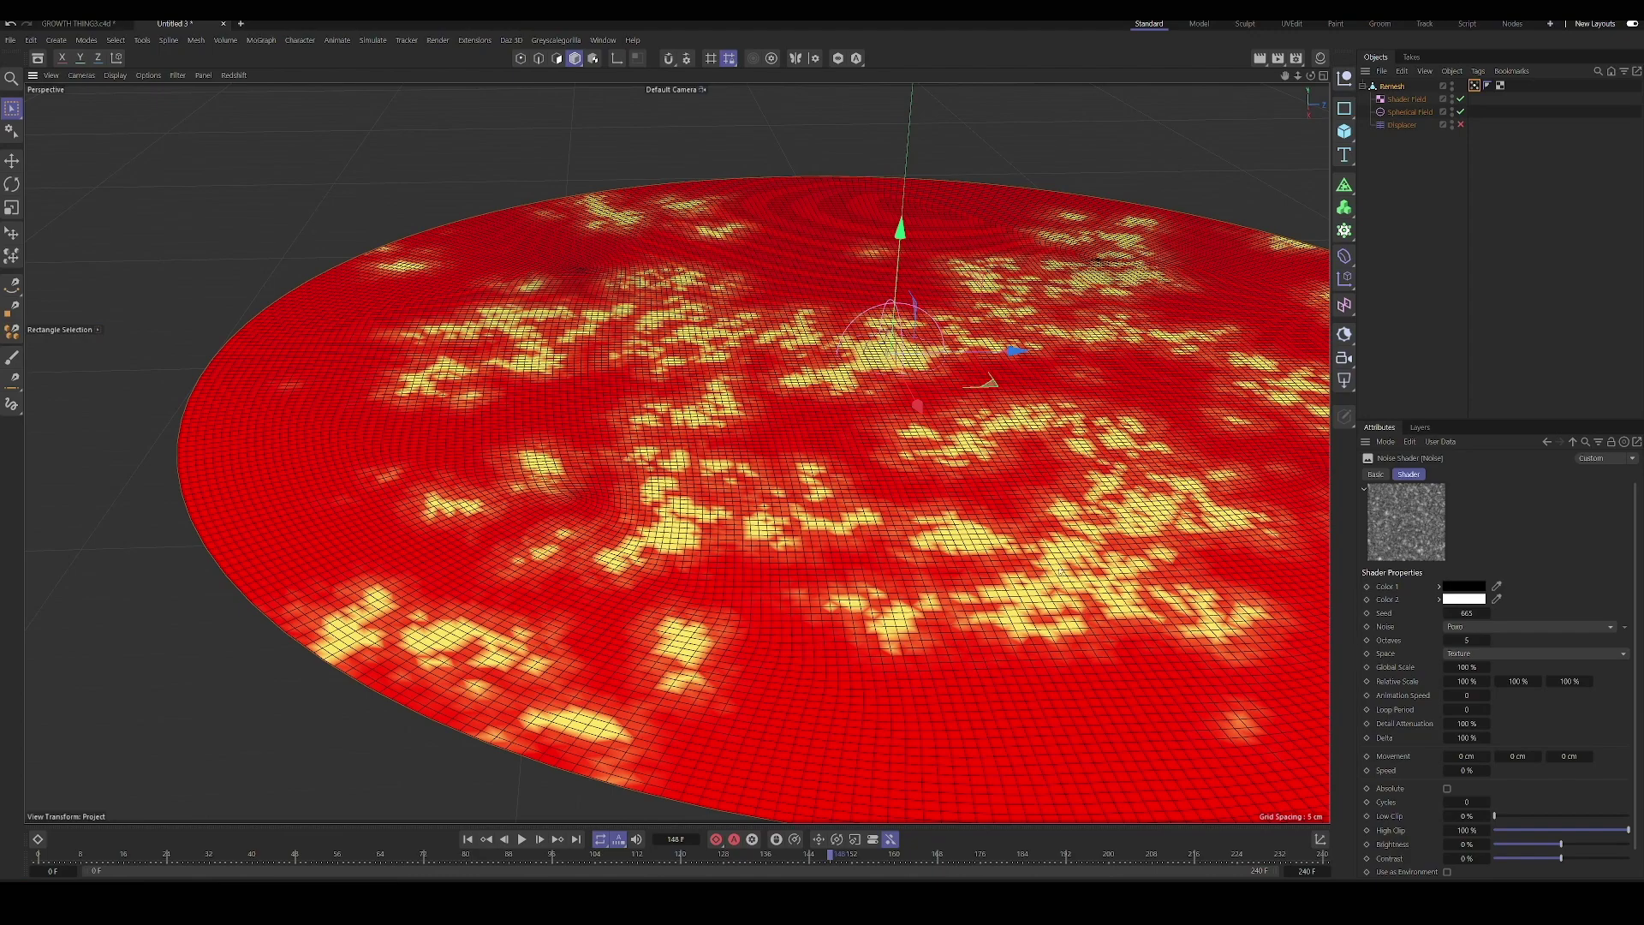
pyautogui.scroll(-5, 953, 649)
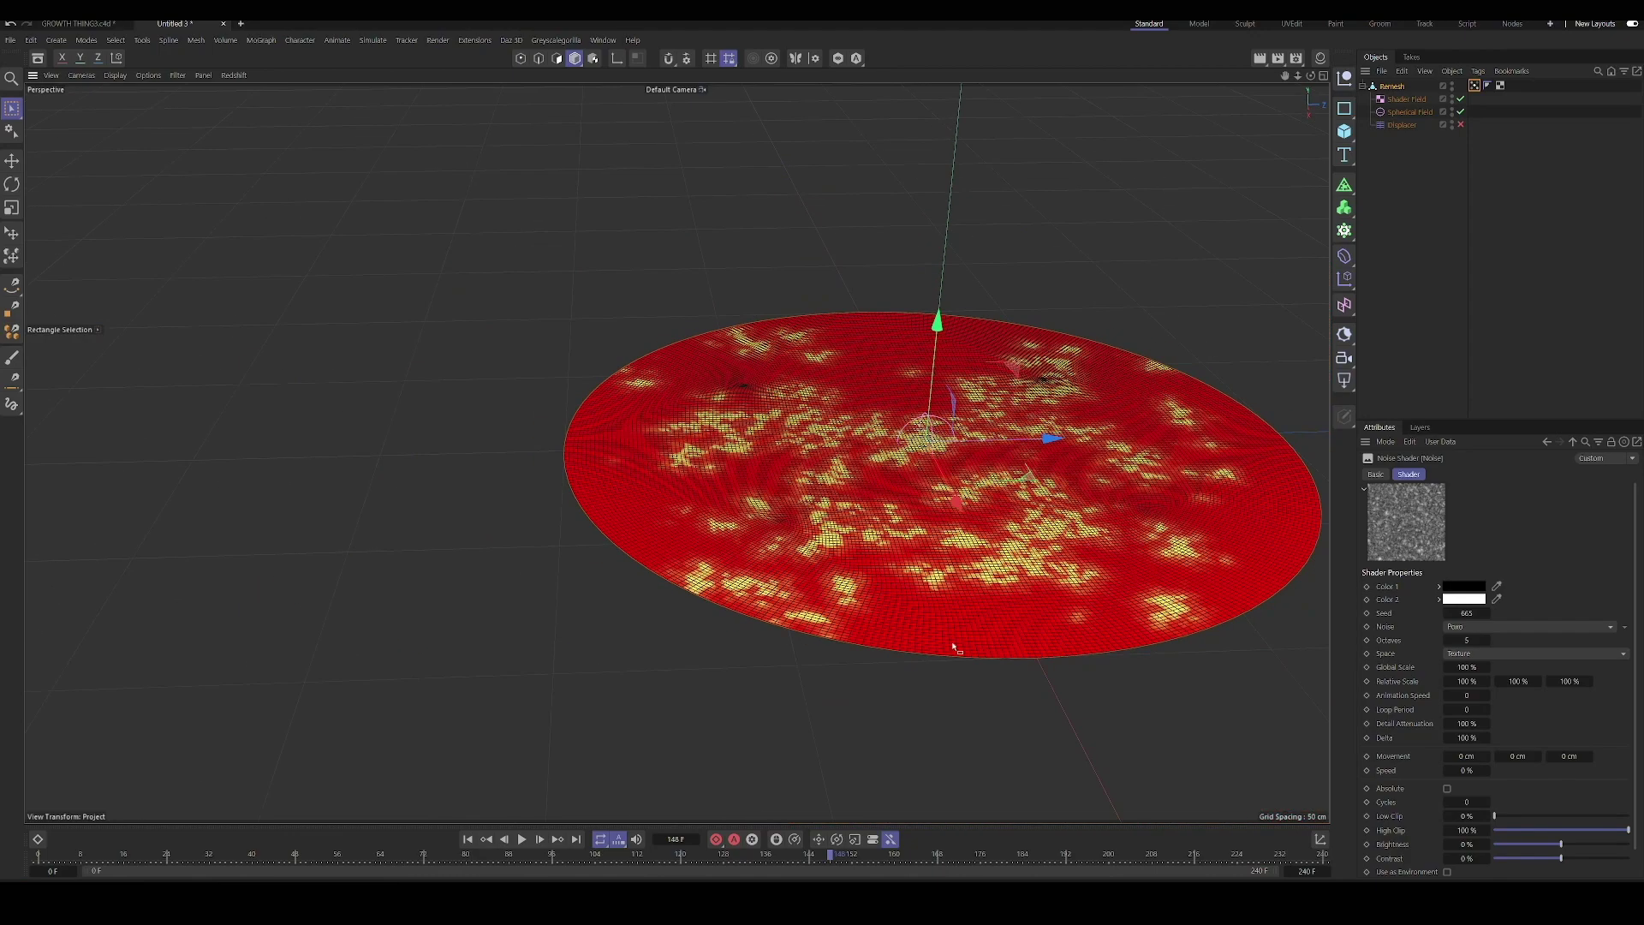
pyautogui.moveTo(953, 648)
pyautogui.keyDown('alt'); pyautogui.mouseDown()
pyautogui.moveTo(920, 638)
pyautogui.moveTo(782, 664)
pyautogui.moveTo(761, 629)
pyautogui.mouseUp(); pyautogui.keyUp('alt')
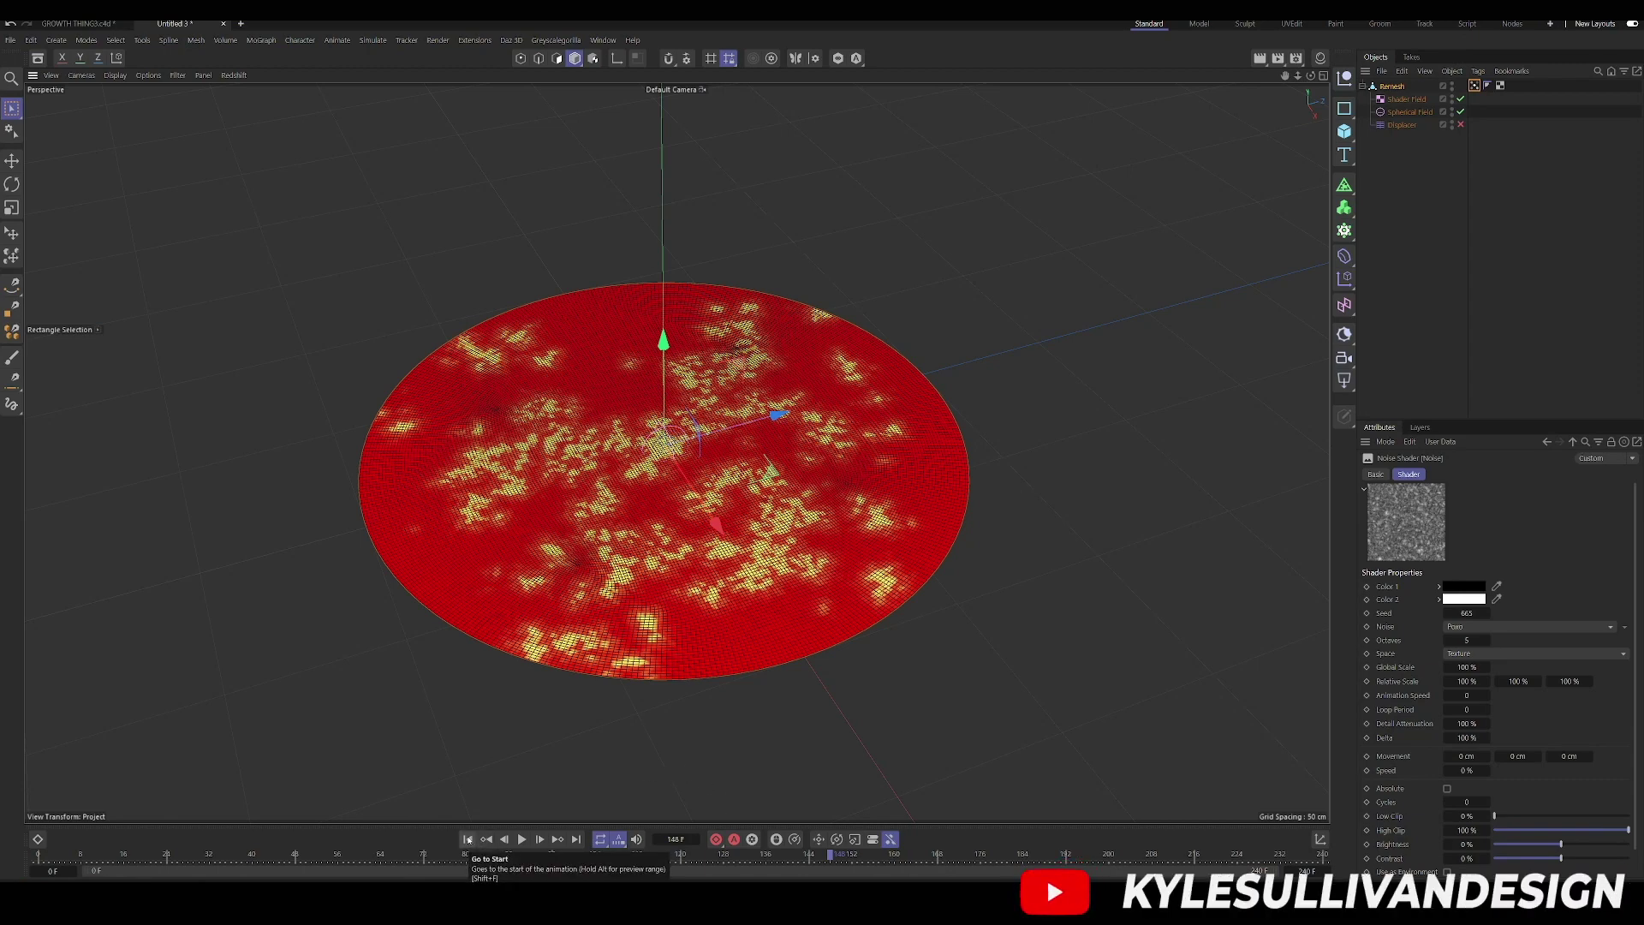
pyautogui.scroll(6, 683, 439)
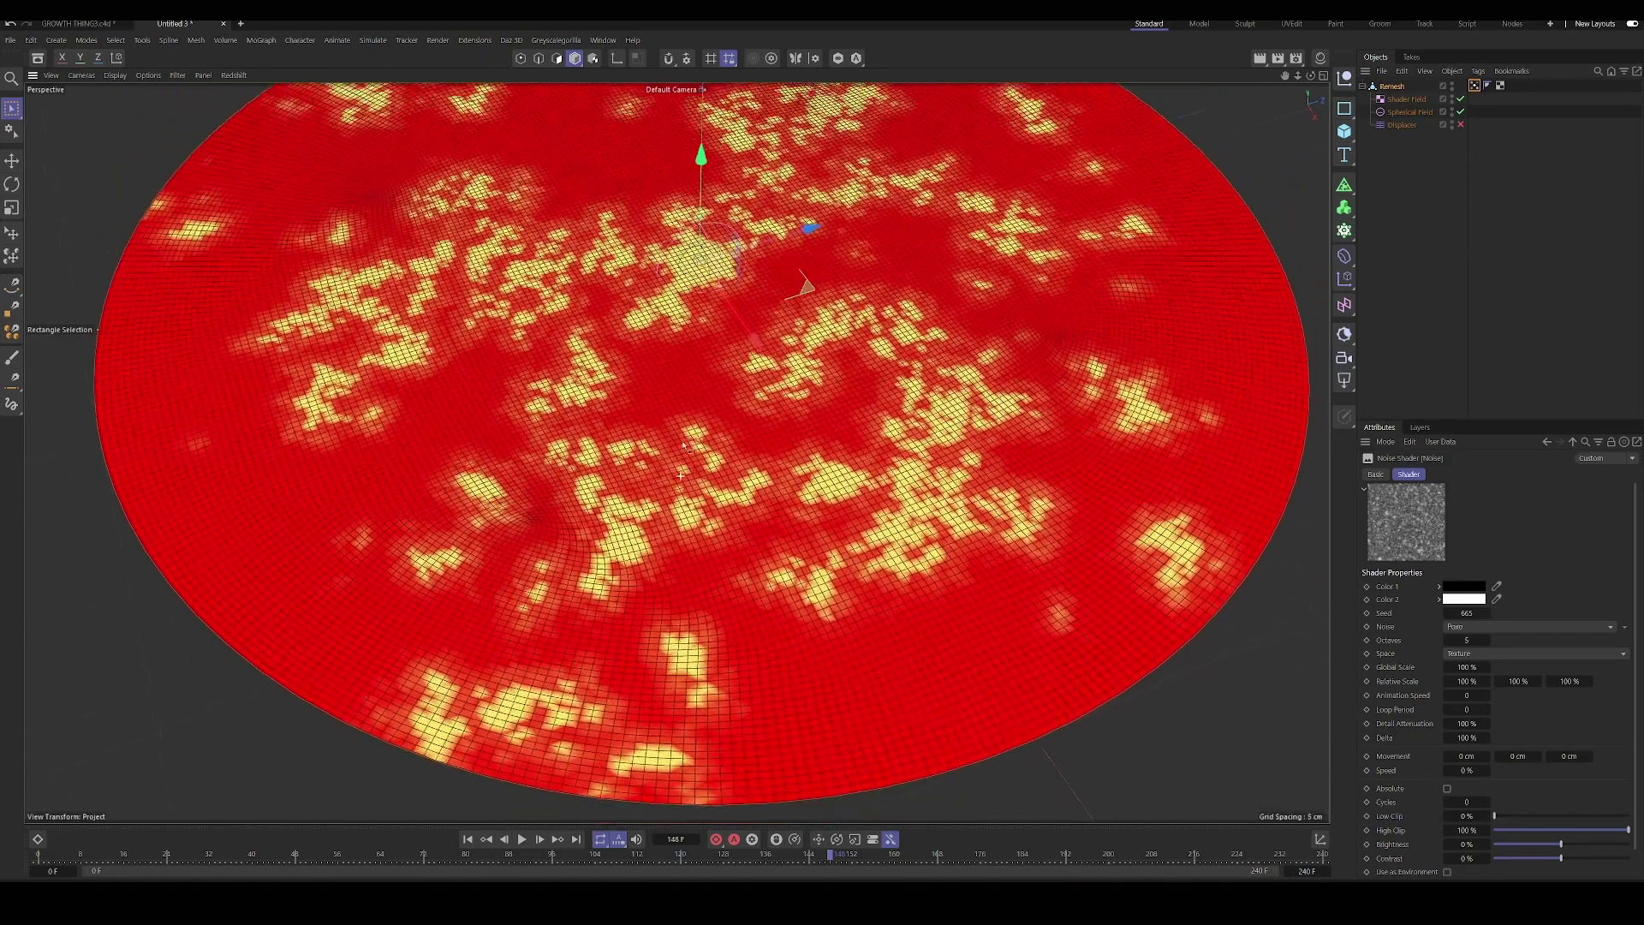
pyautogui.scroll(-6, 683, 436)
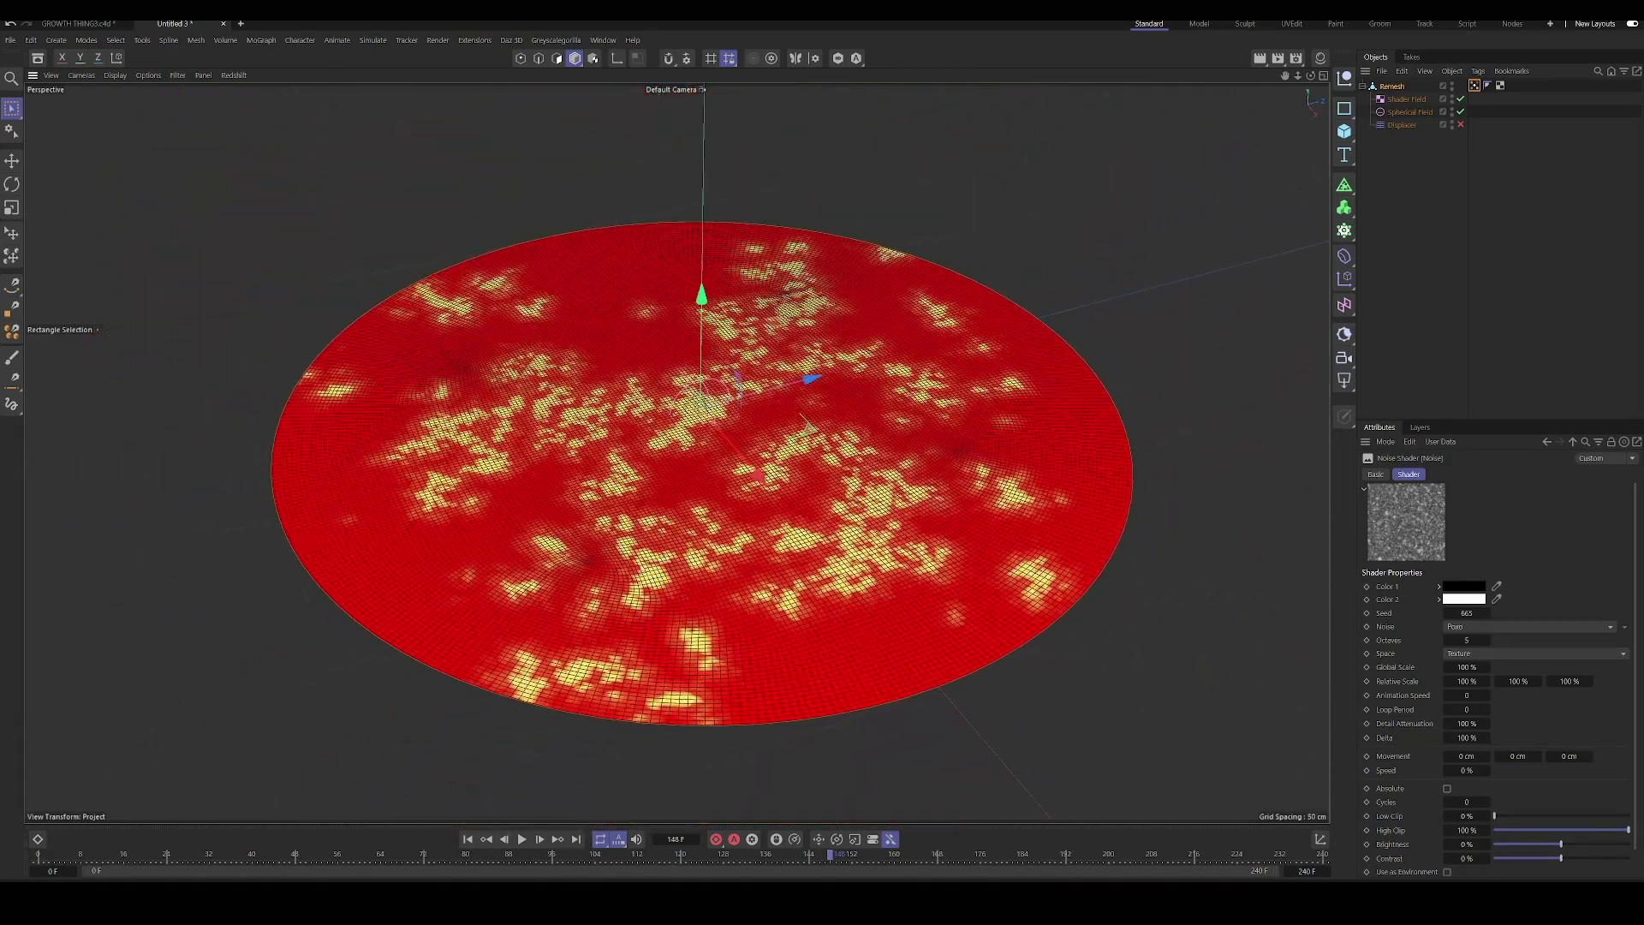
pyautogui.keyDown('alt'); pyautogui.moveTo(684, 437); pyautogui.dragTo(729, 582); pyautogui.keyUp('alt')
pyautogui.scroll(-2, 736, 599)
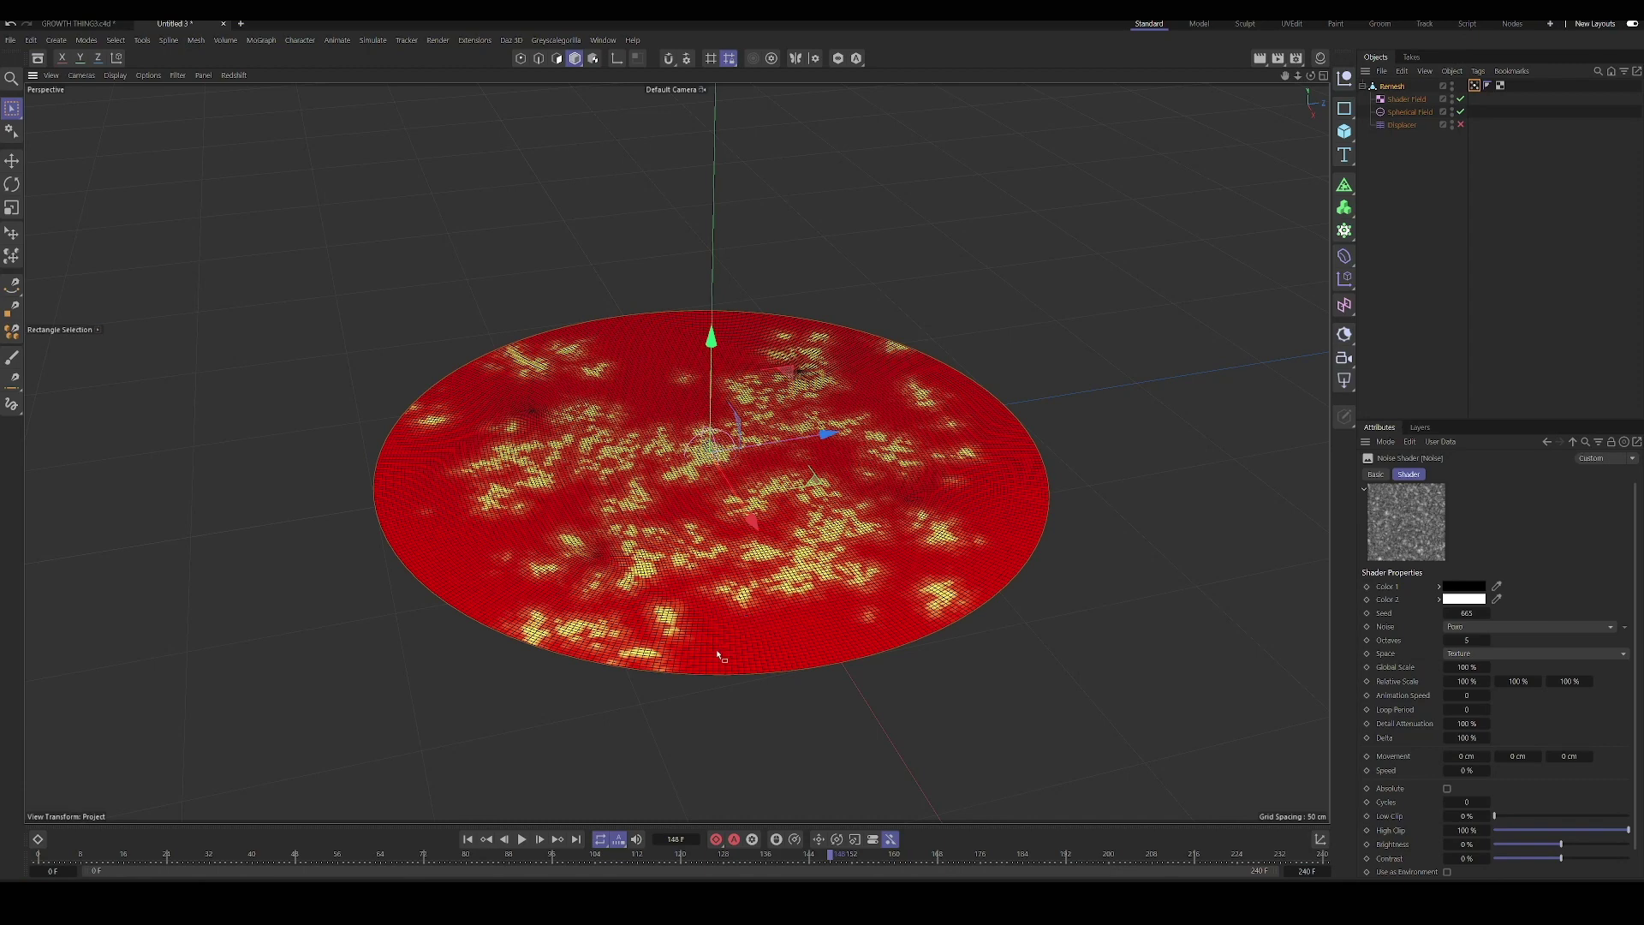
# - Rewind and replay the growth, stopping partway through at around frame 58
pyautogui.click(471, 842)
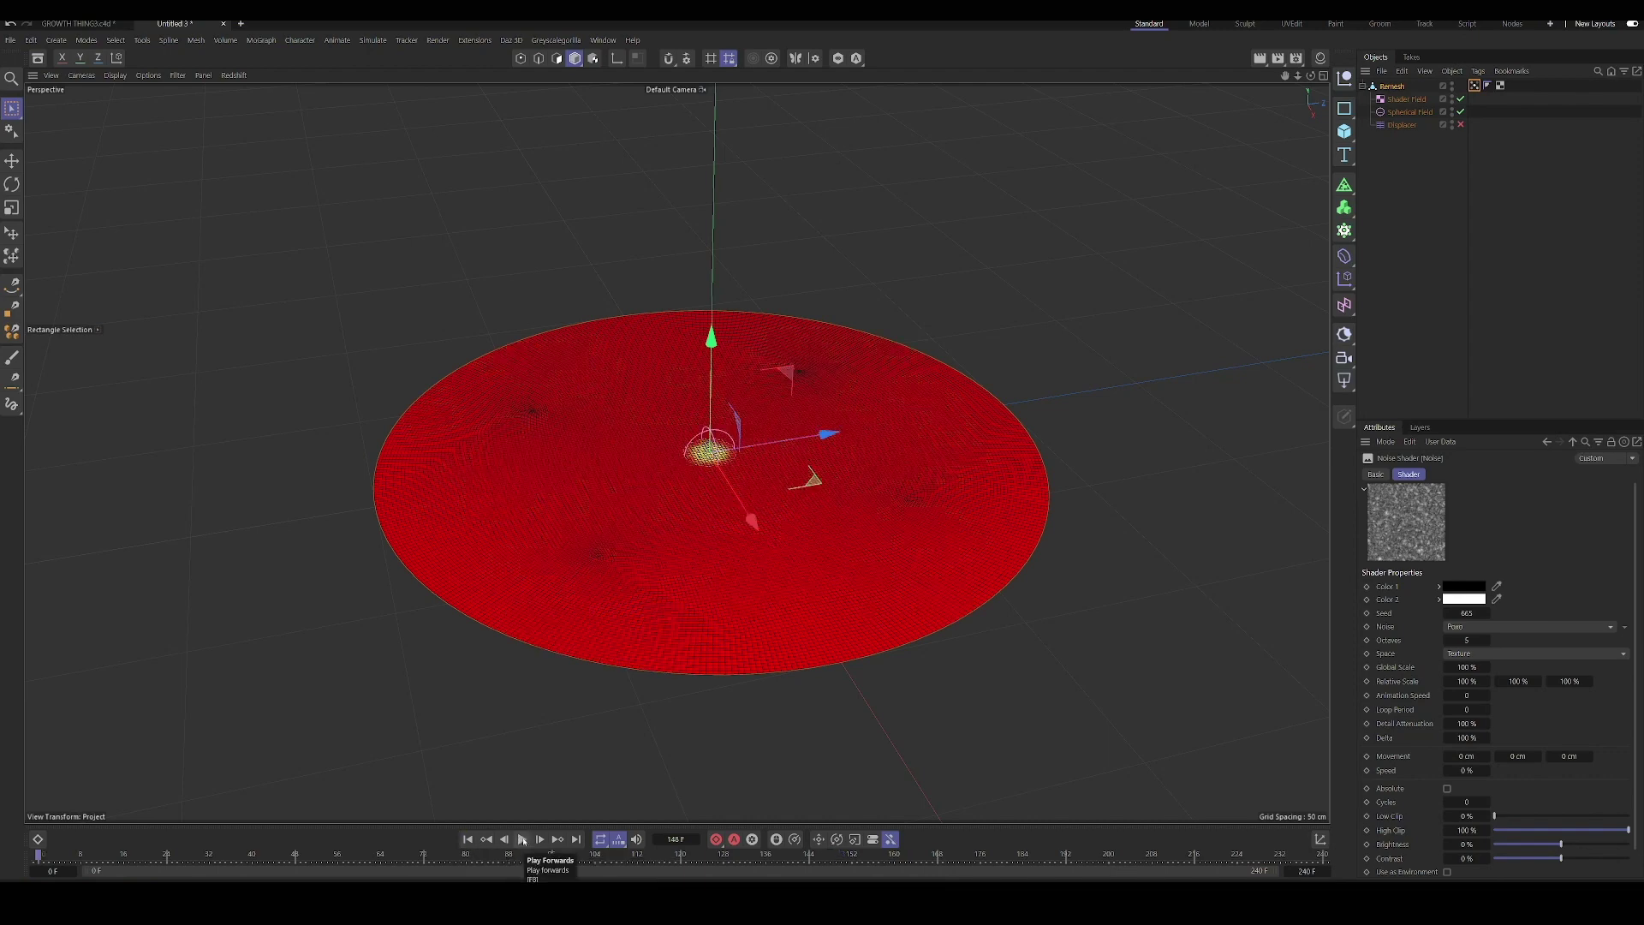
pyautogui.click(522, 840)
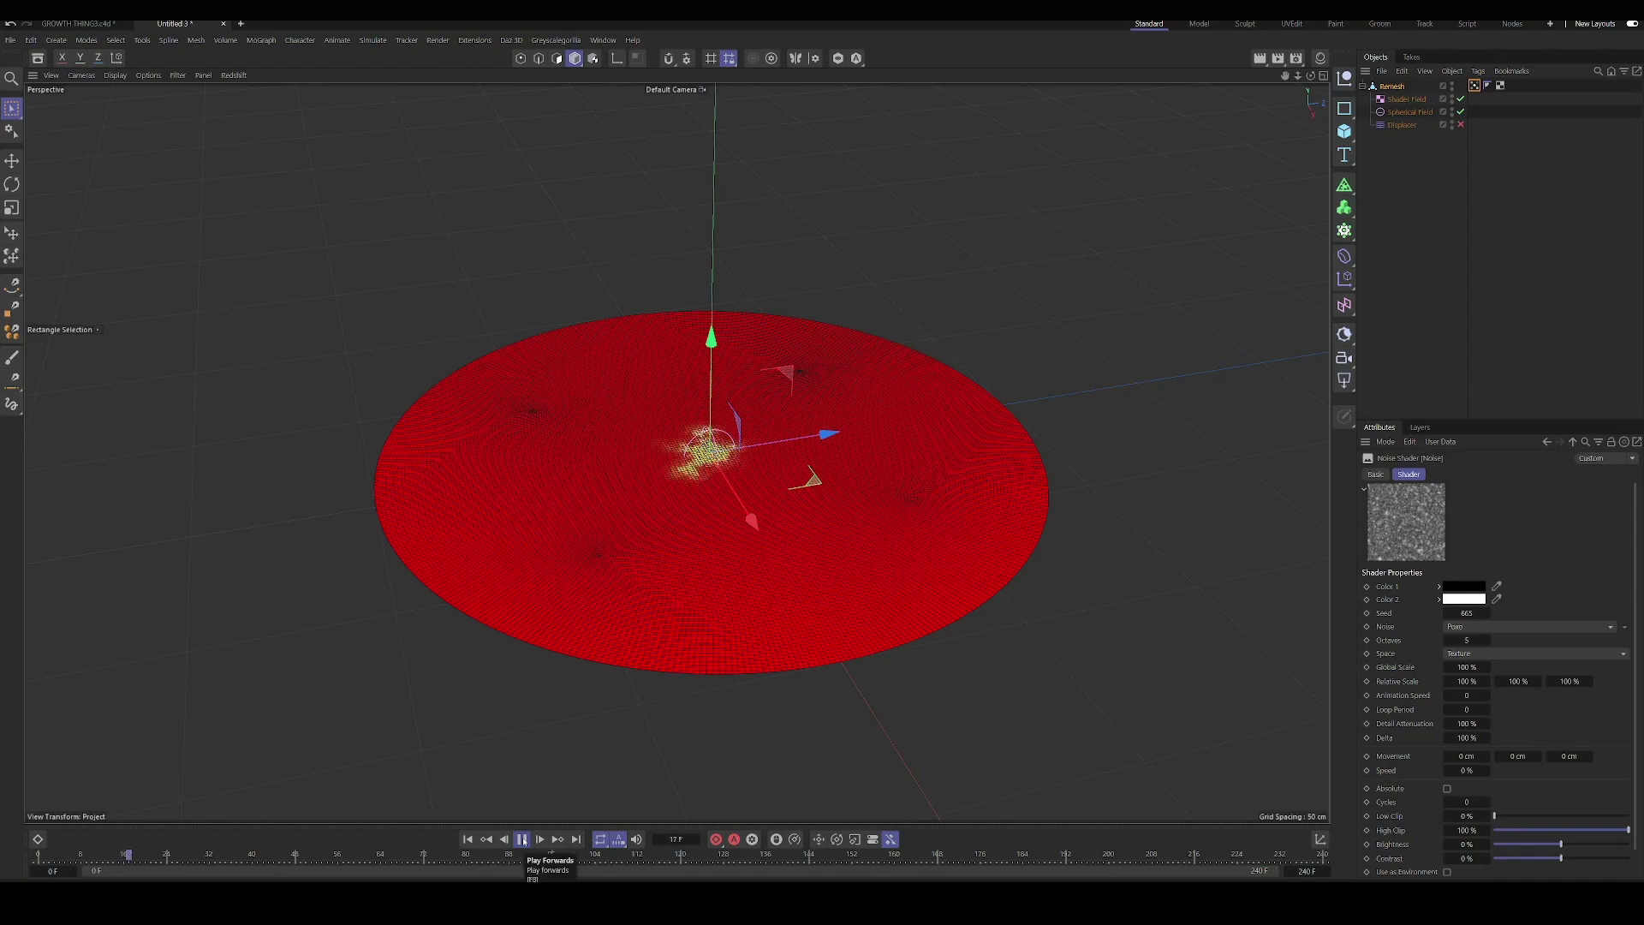
pyautogui.click(522, 840)
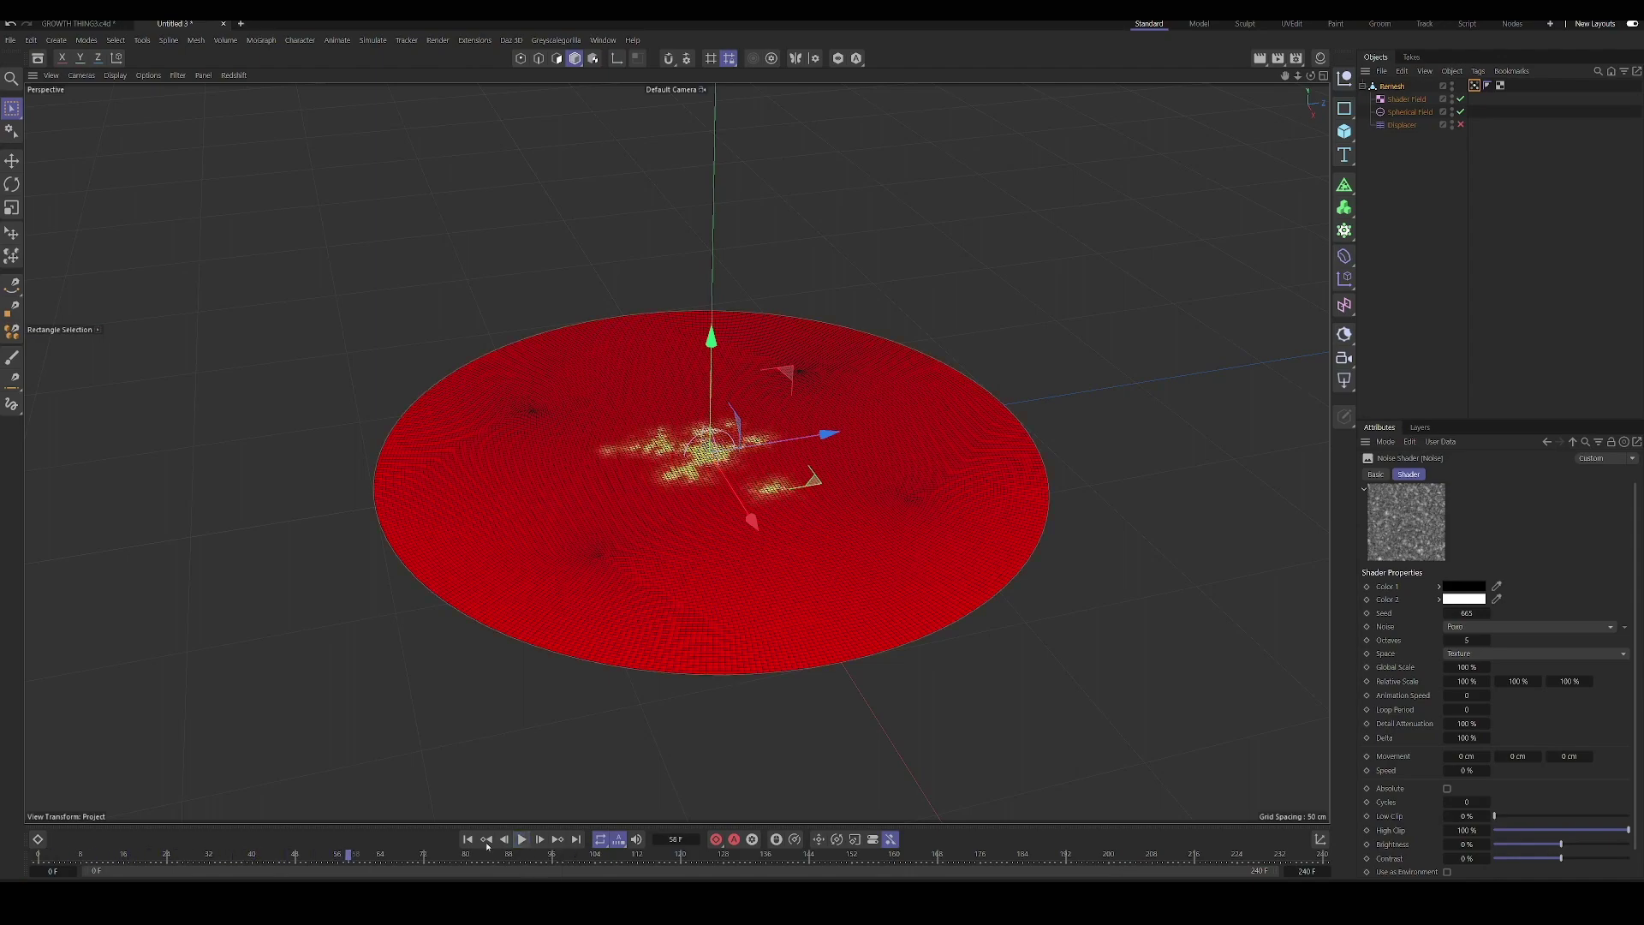
pyautogui.scroll(8, 739, 531)
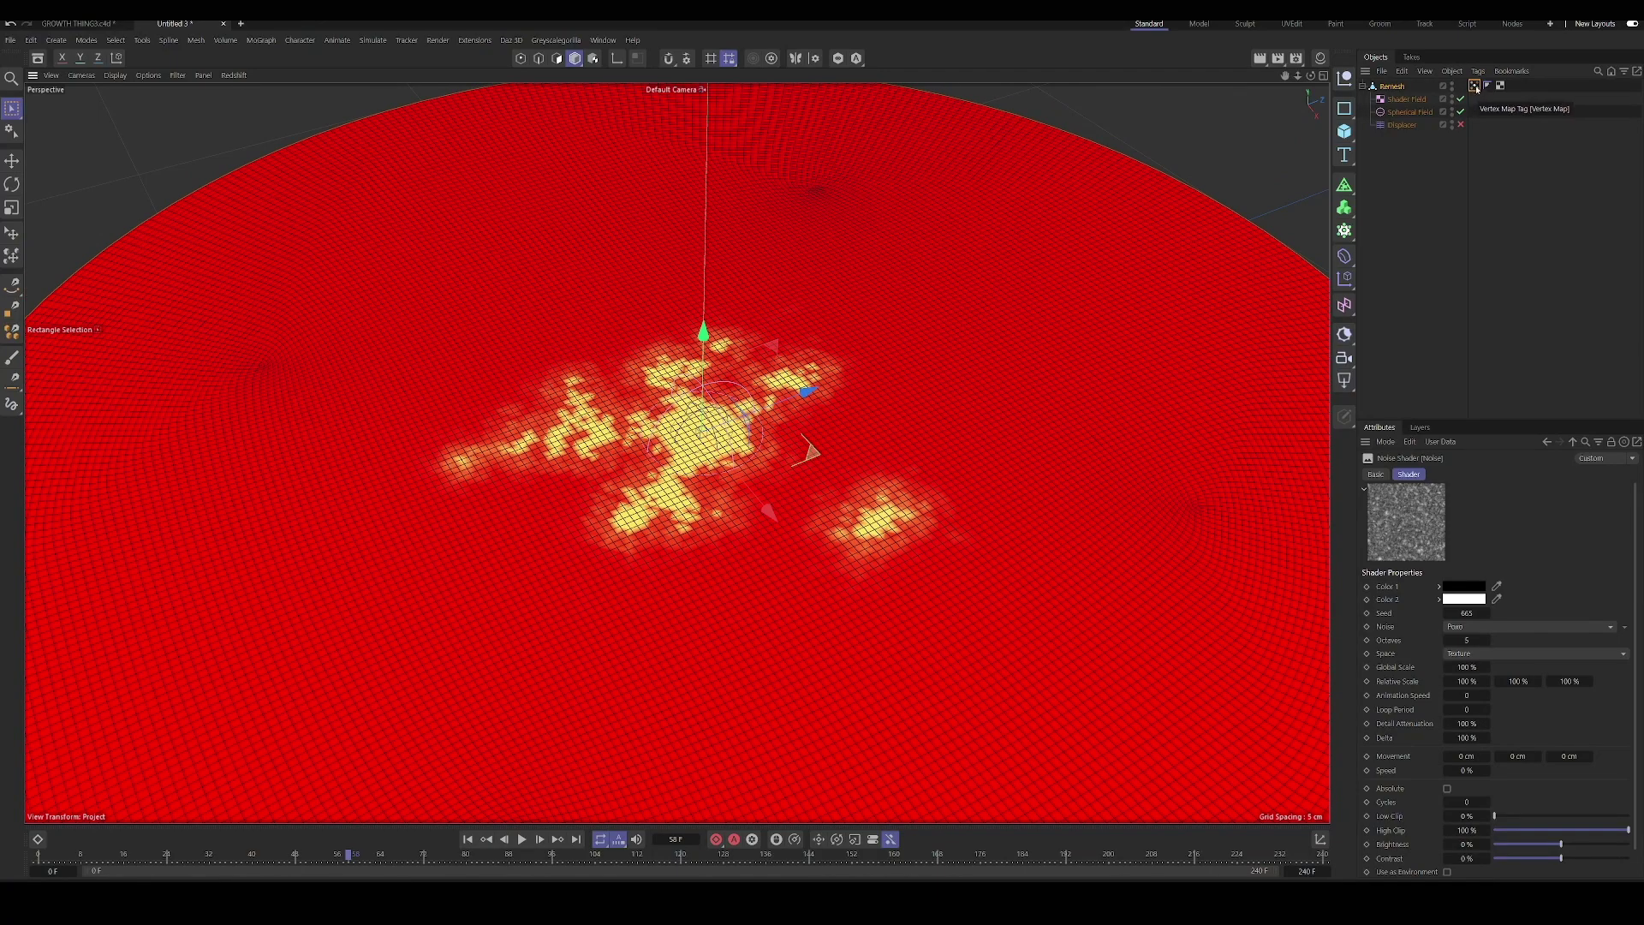
# - Add a Vertex Map tag to the Remesh object and name it BLUR
pyautogui.rightClick(1398, 88)
pyautogui.moveTo(1476, 291)
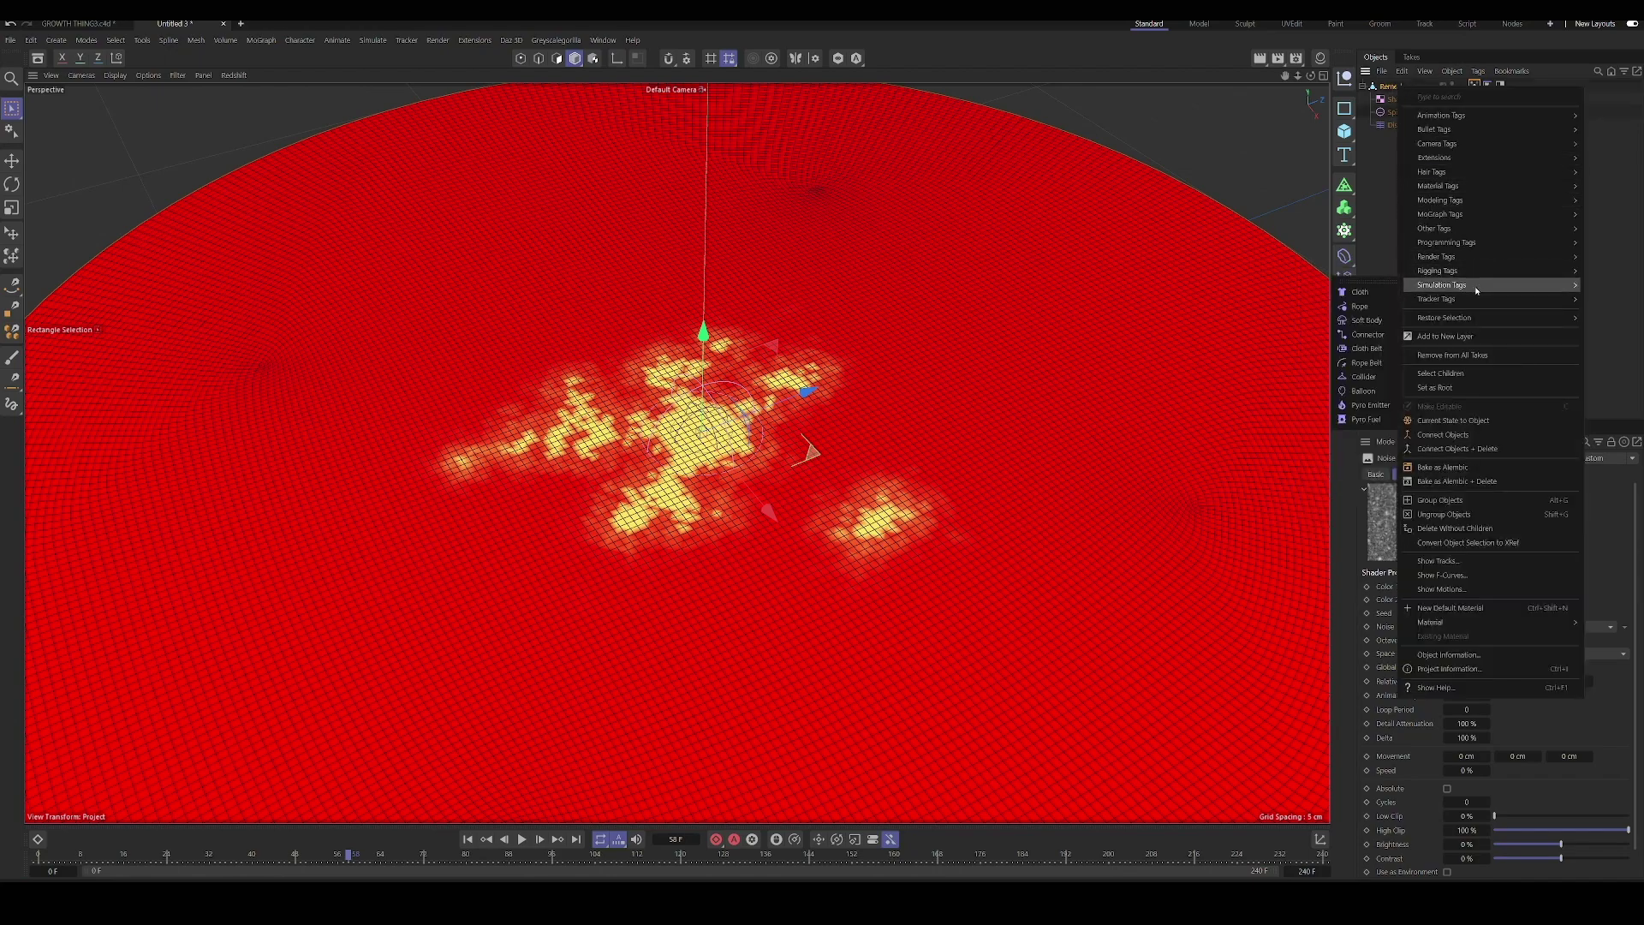
pyautogui.write('verte')
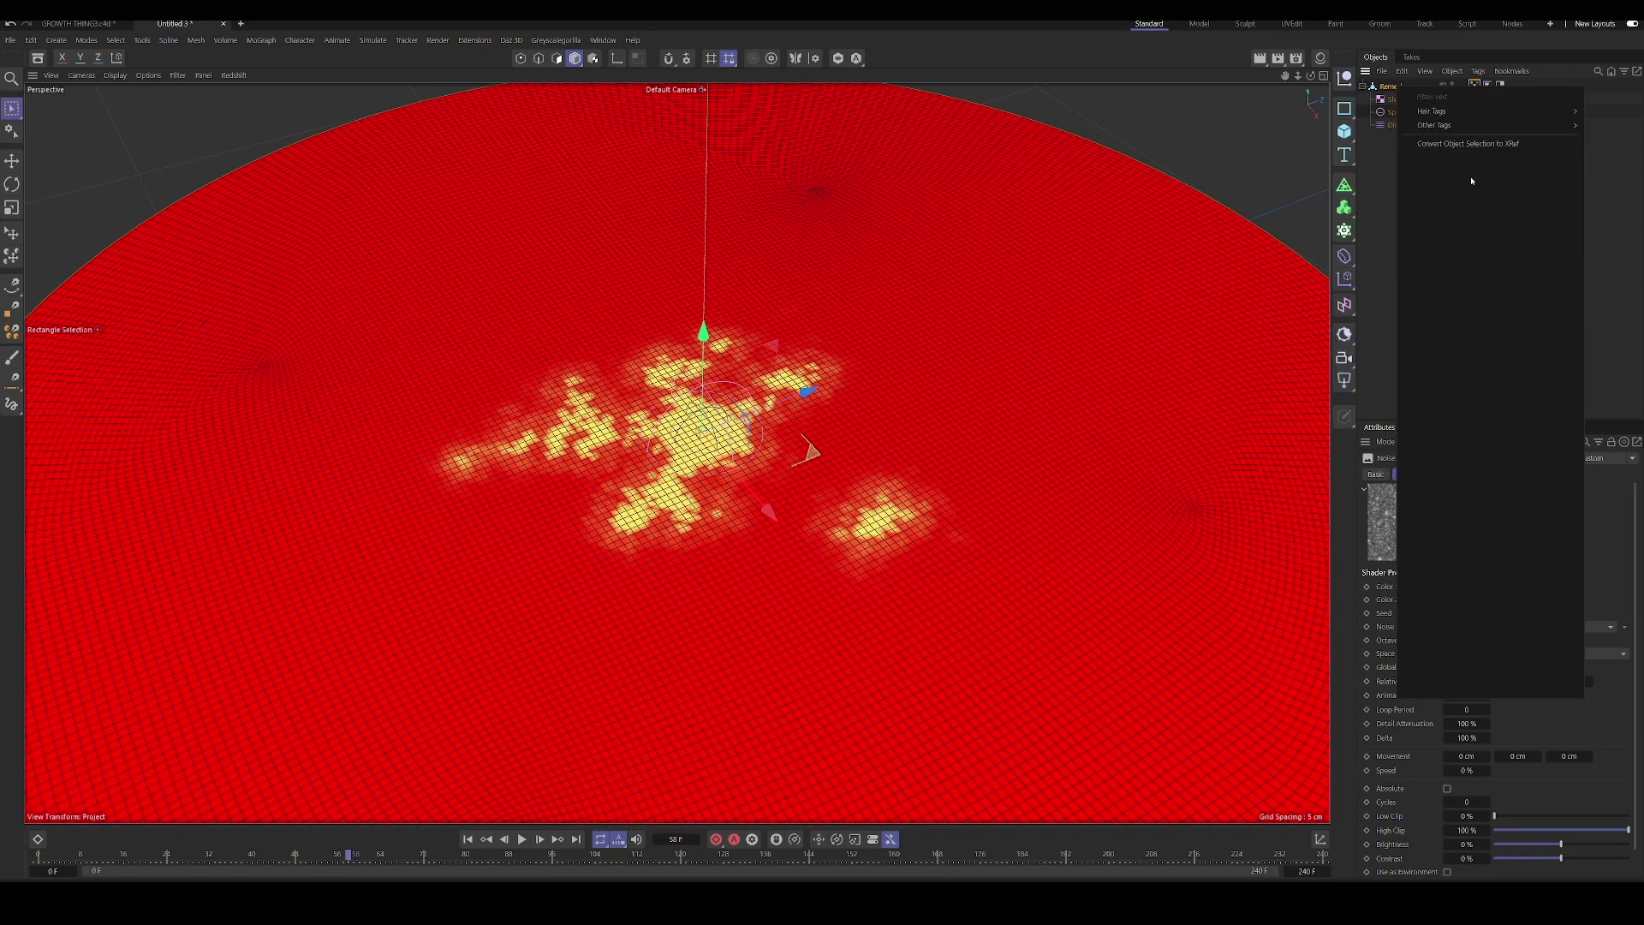
pyautogui.moveTo(1439, 125)
pyautogui.click(1387, 140)
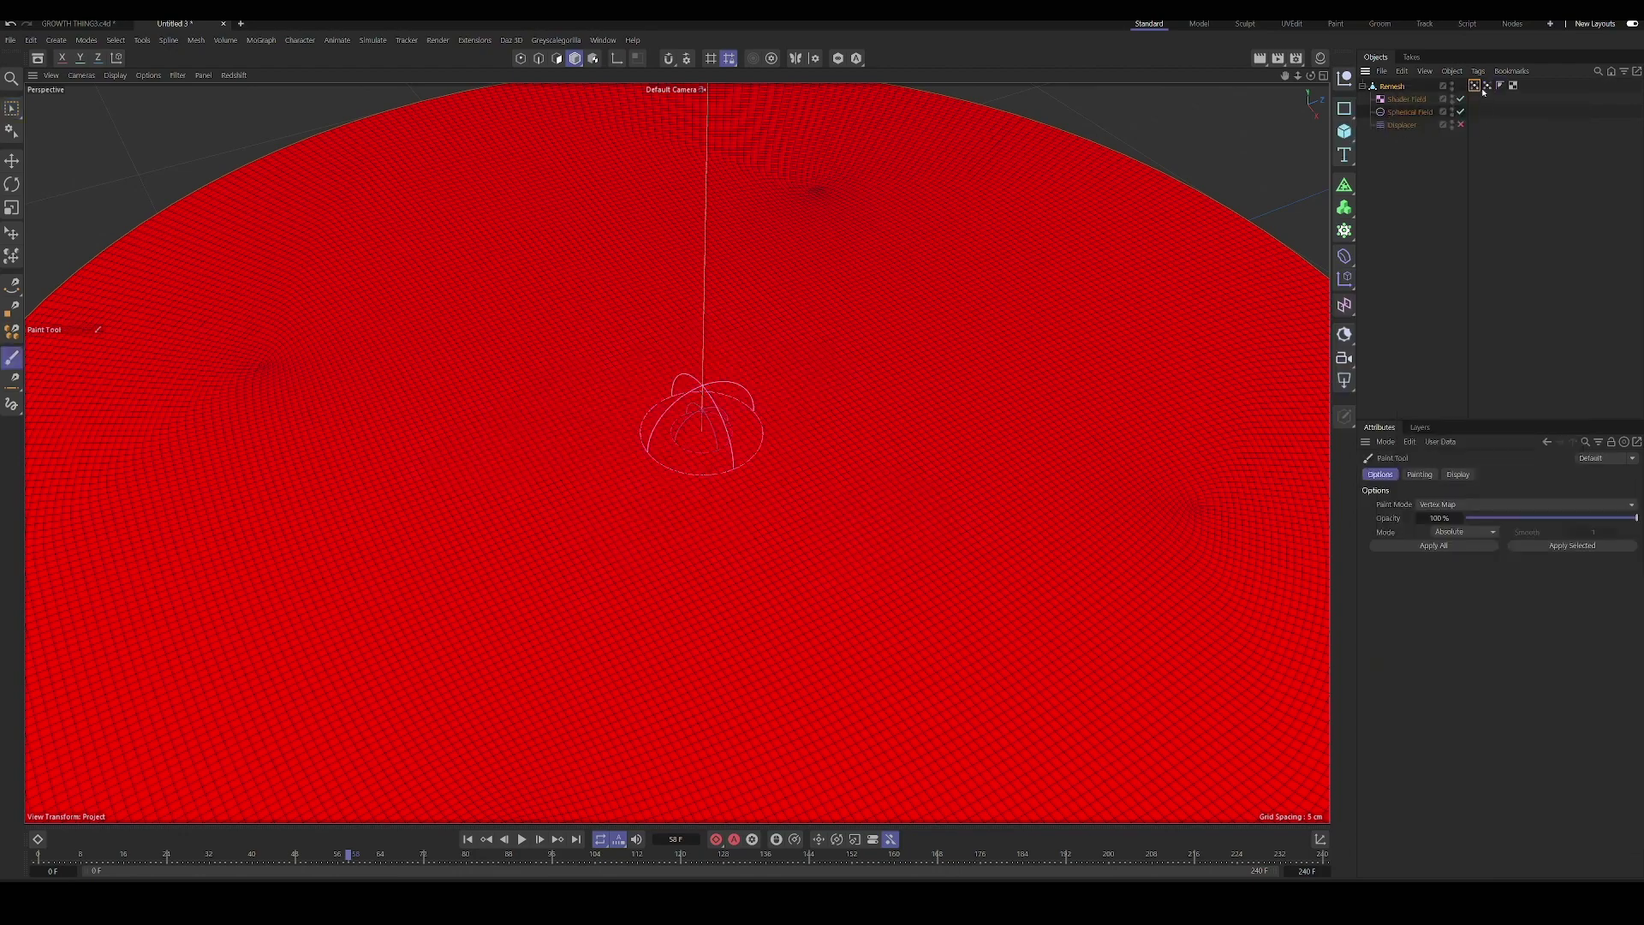
pyautogui.click(1475, 86)
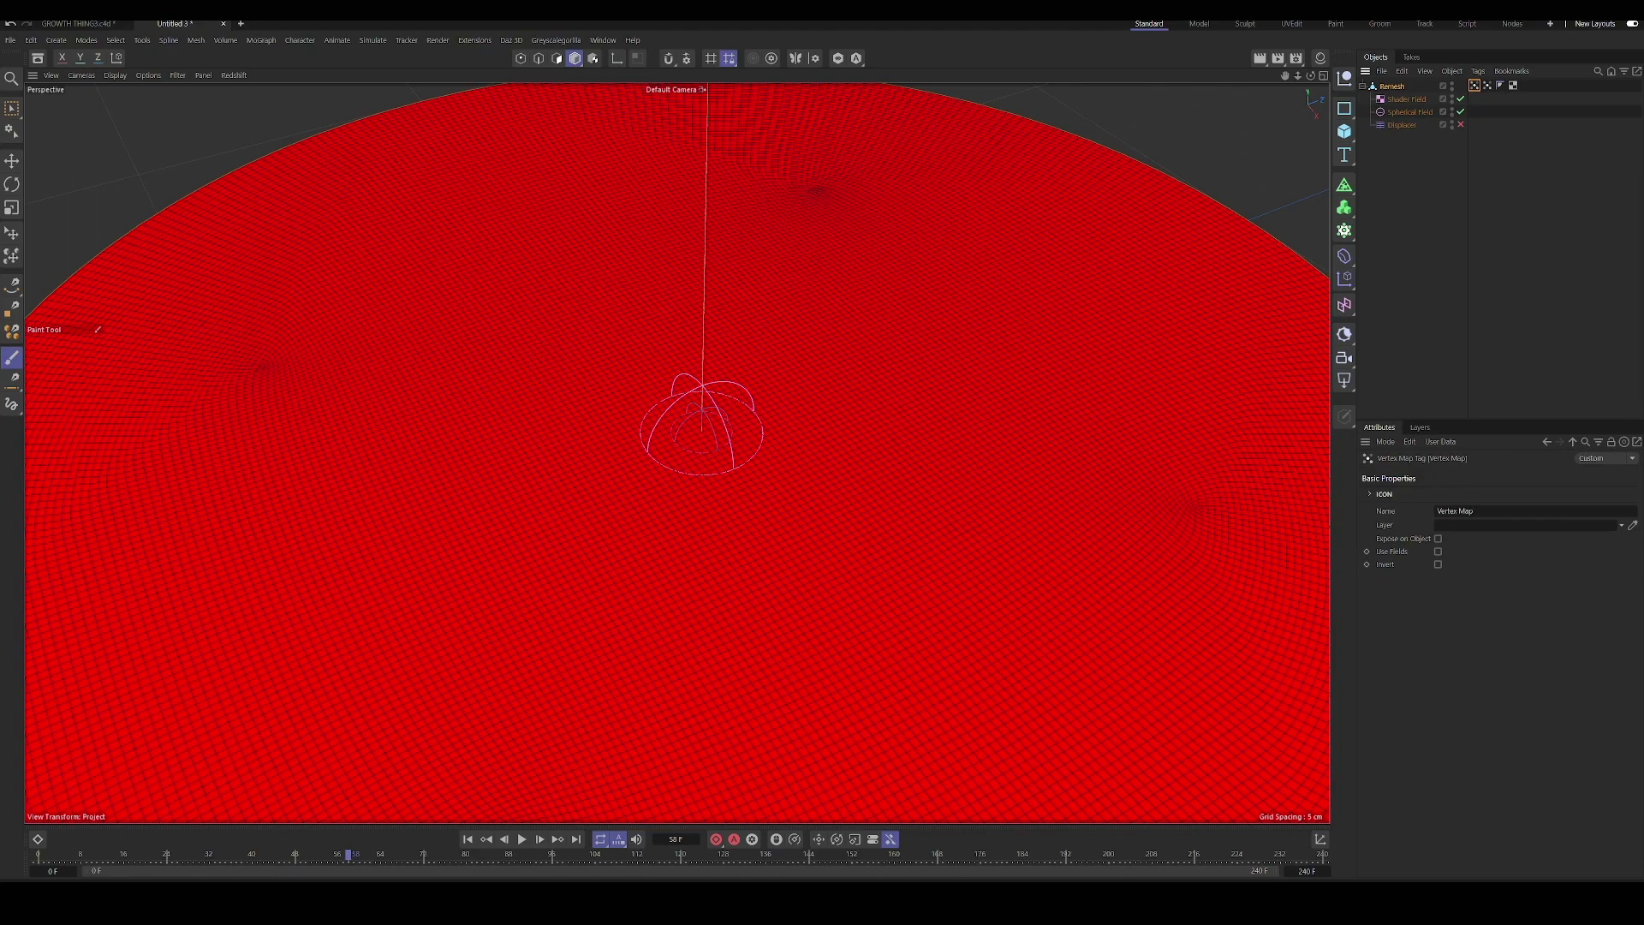
pyautogui.click(1474, 510)
pyautogui.press('BackSpace')
pyautogui.press('BackSpace')
pyautogui.press('BackSpace')
pyautogui.press('BackSpace')
pyautogui.press('BackSpace')
pyautogui.press('BackSpace')
pyautogui.press('BackSpace')
pyautogui.press('BackSpace')
pyautogui.press('BackSpace')
pyautogui.press('BackSpace')
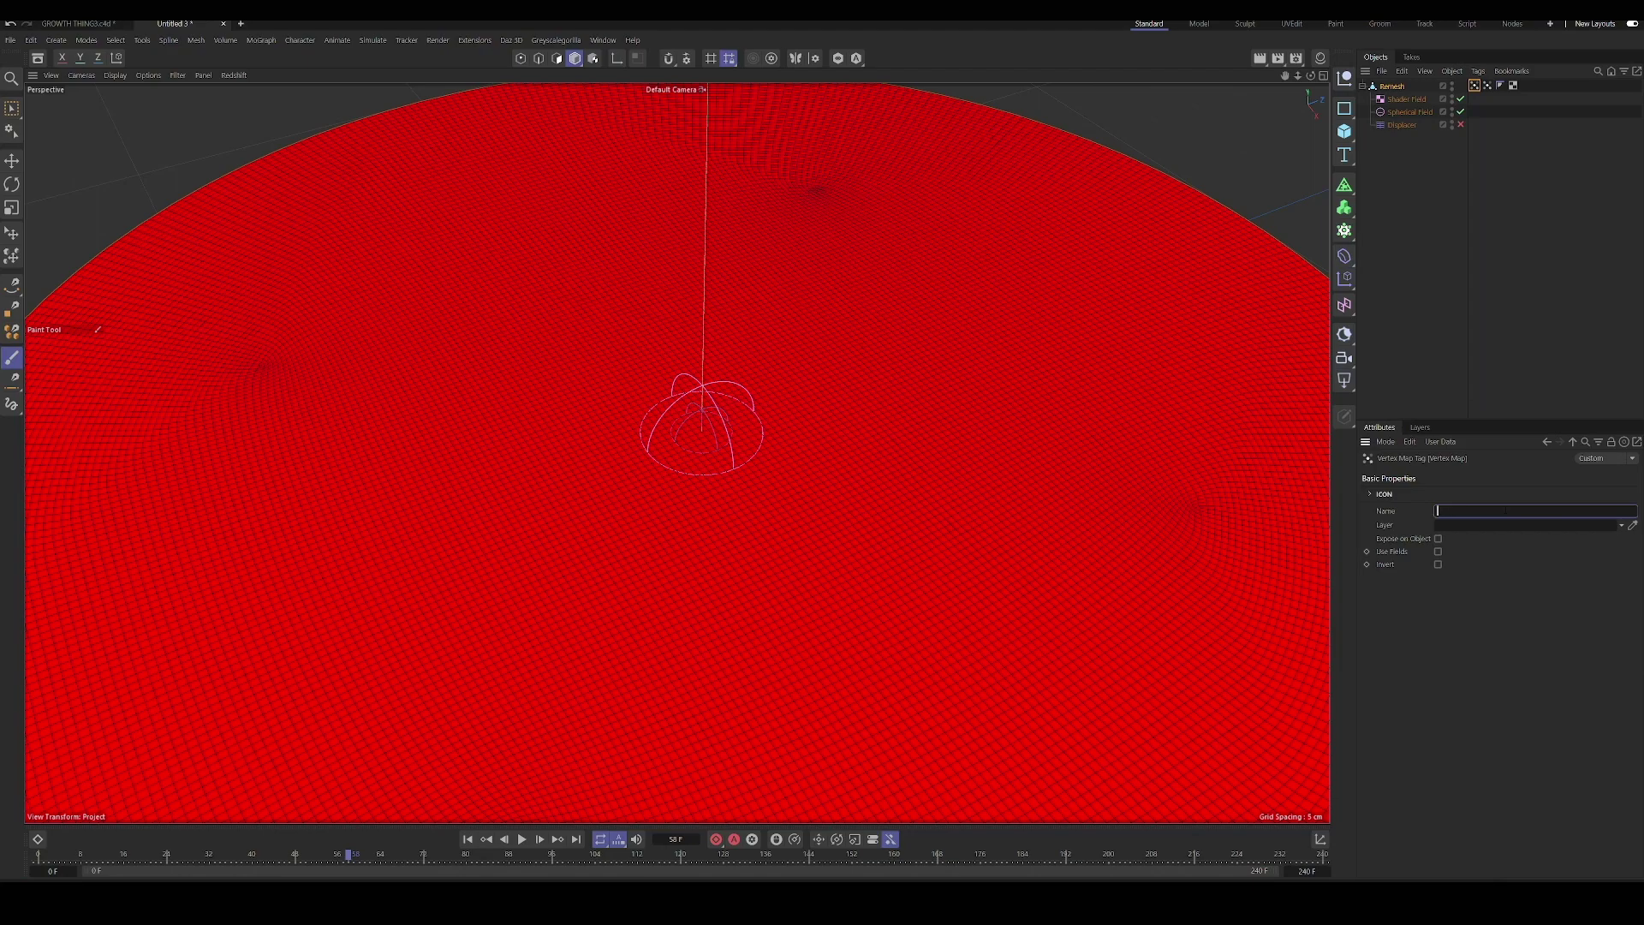
pyautogui.write('BLUR')
pyautogui.press('Return')
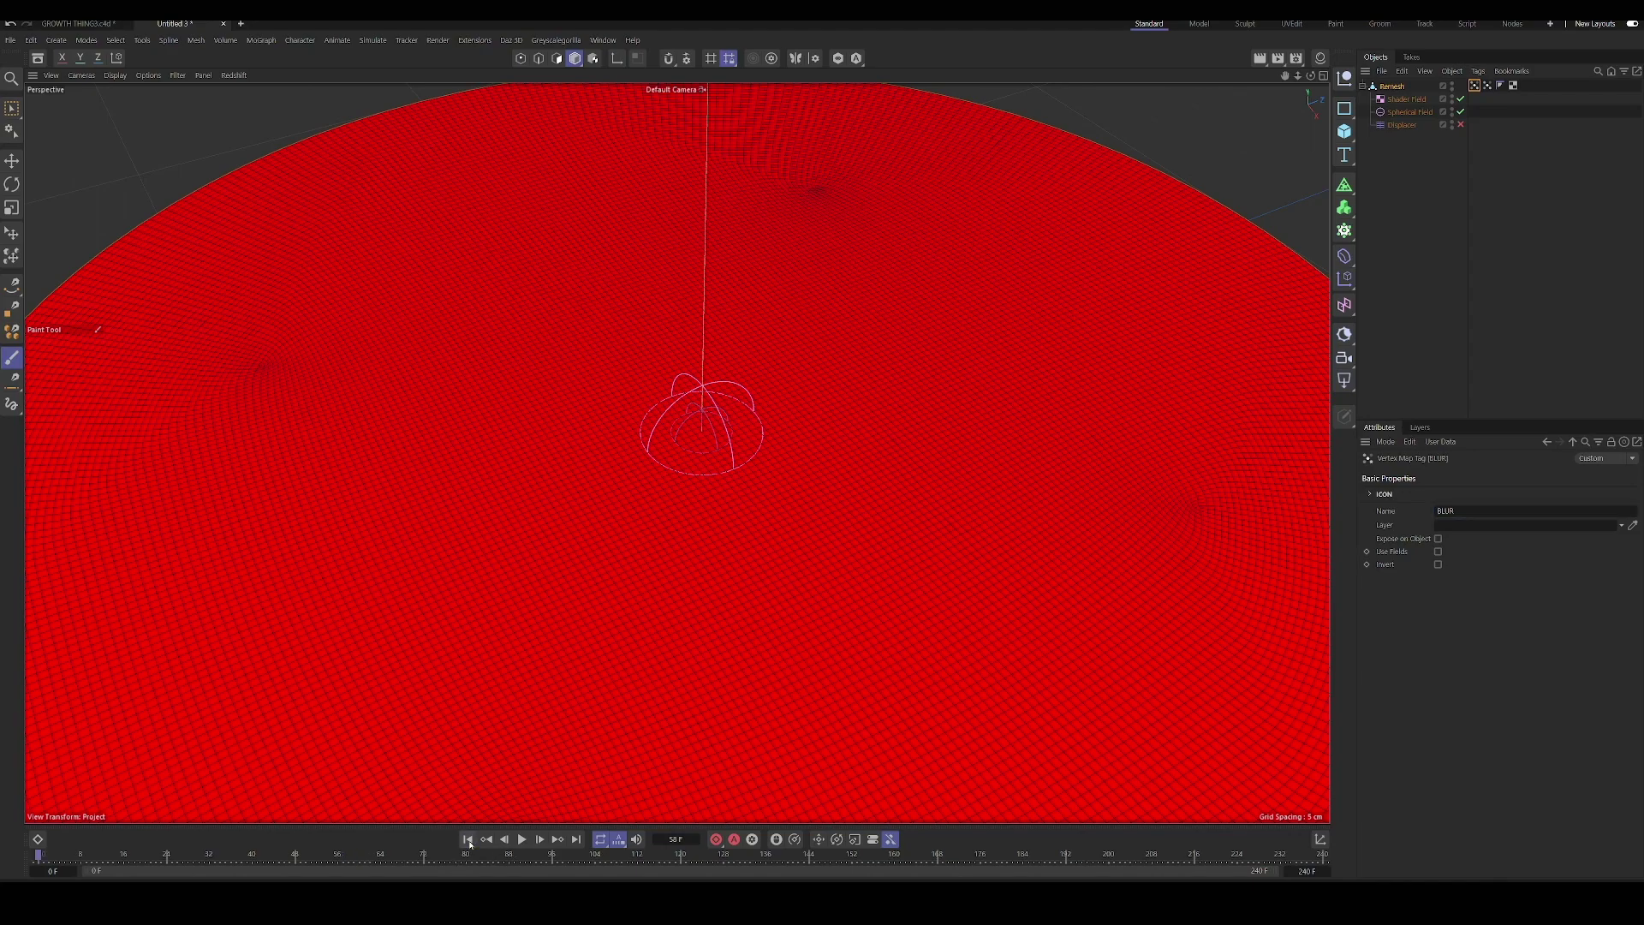
# - Rename the other vertex map on Remesh to GROWTH
pyautogui.click(1488, 85)
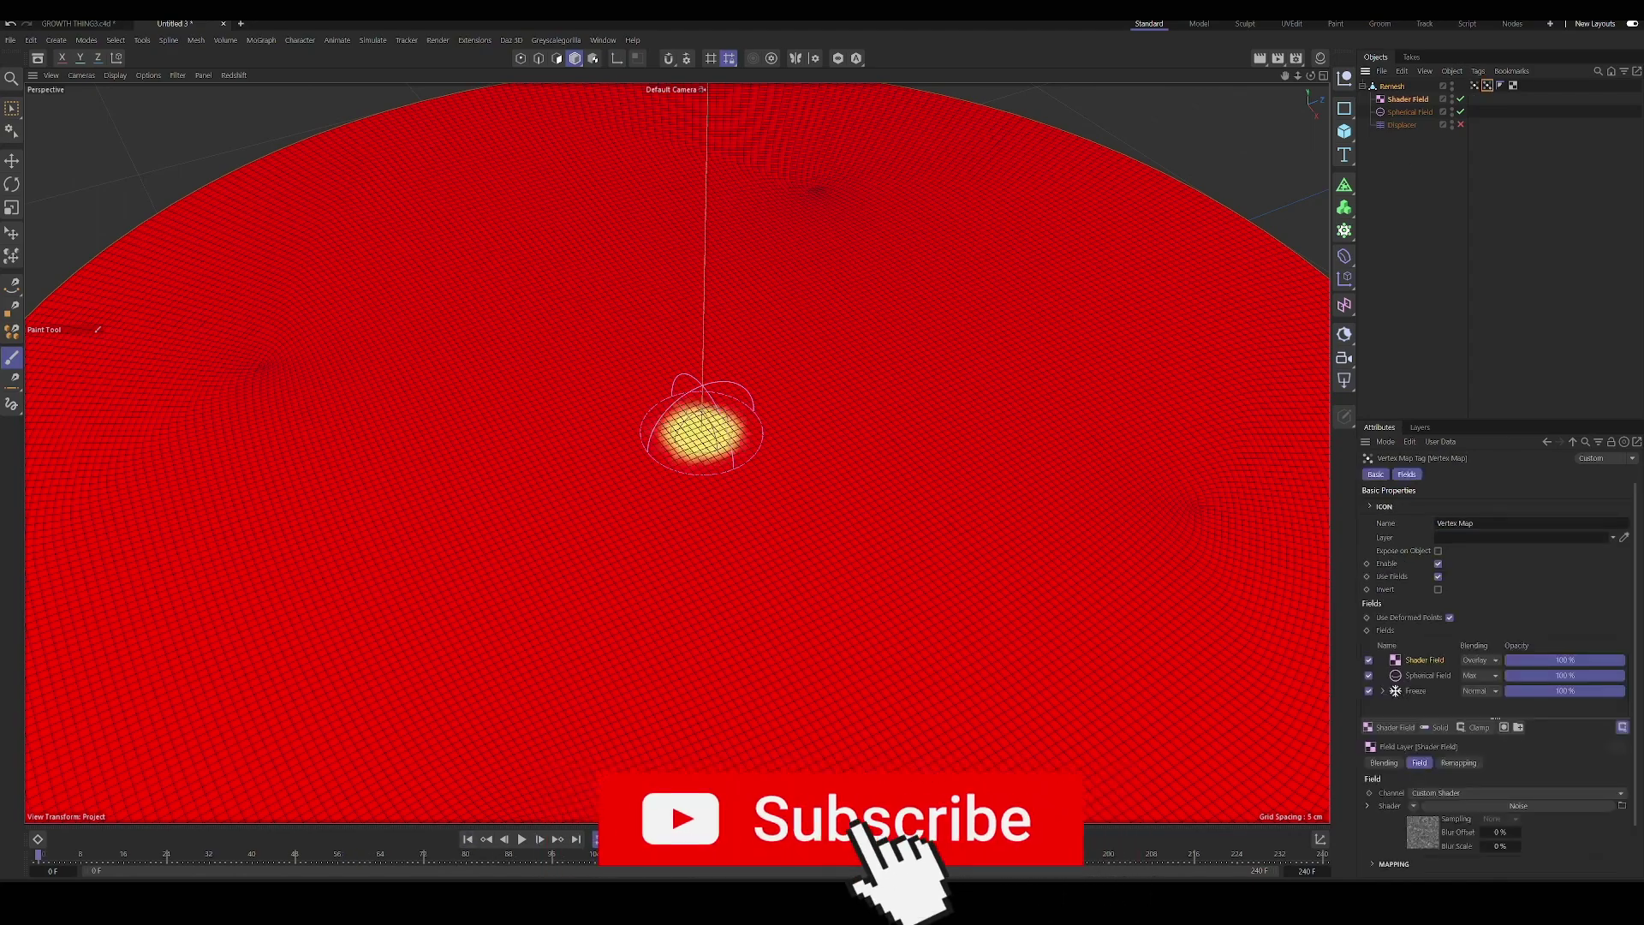
pyautogui.write('GROWTH')
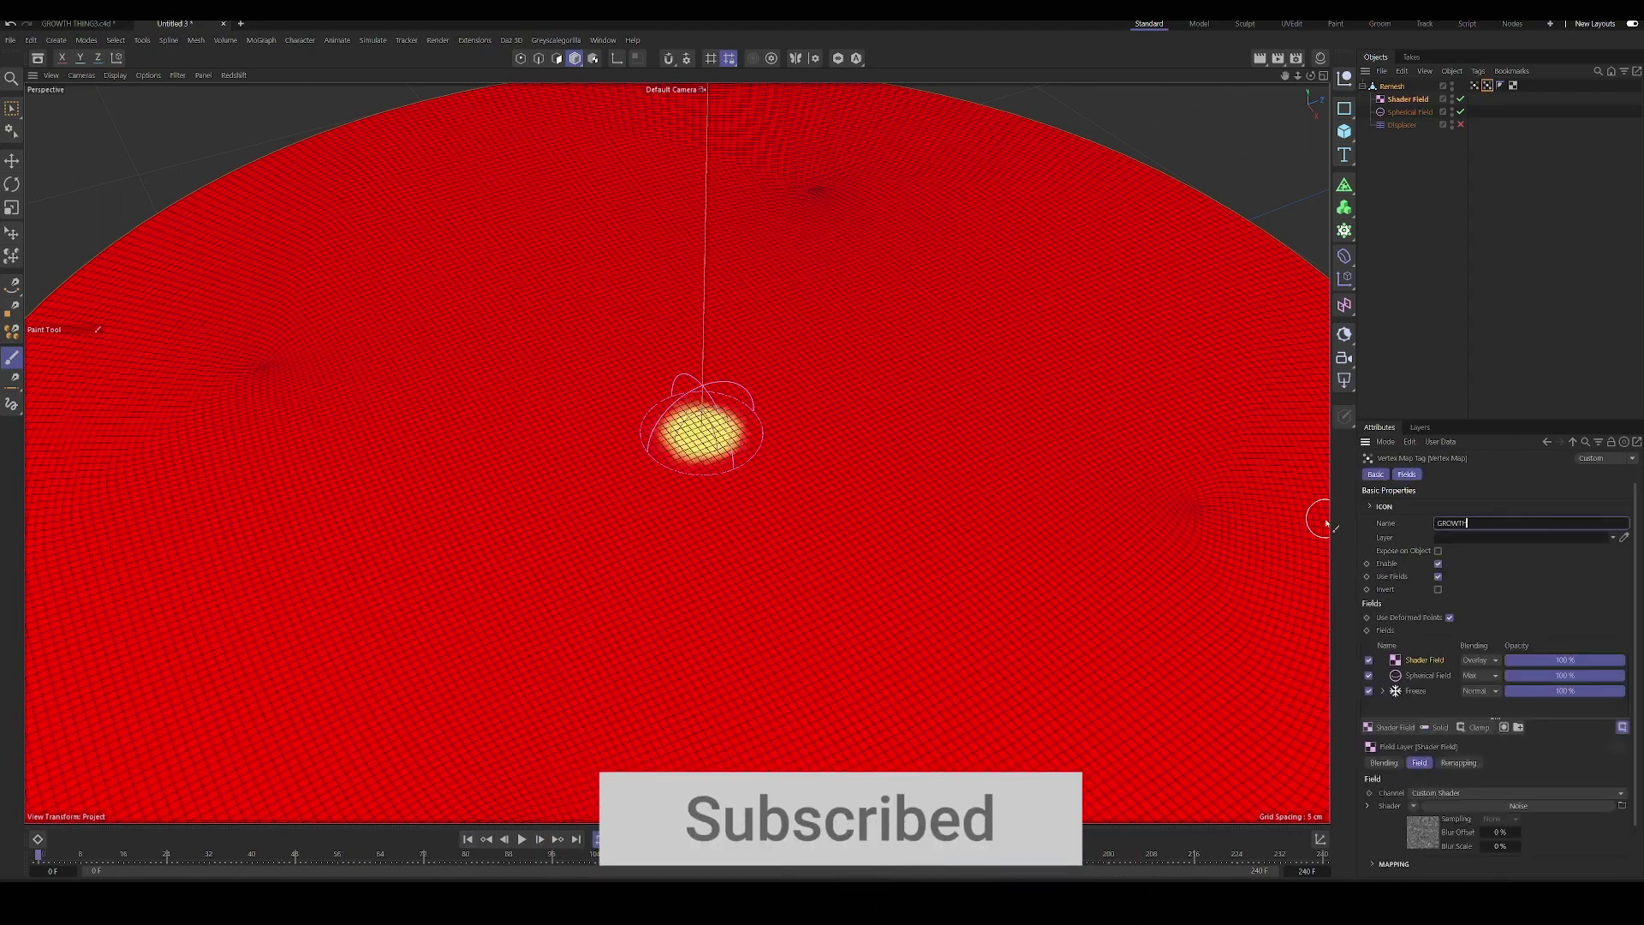
pyautogui.press('Return')
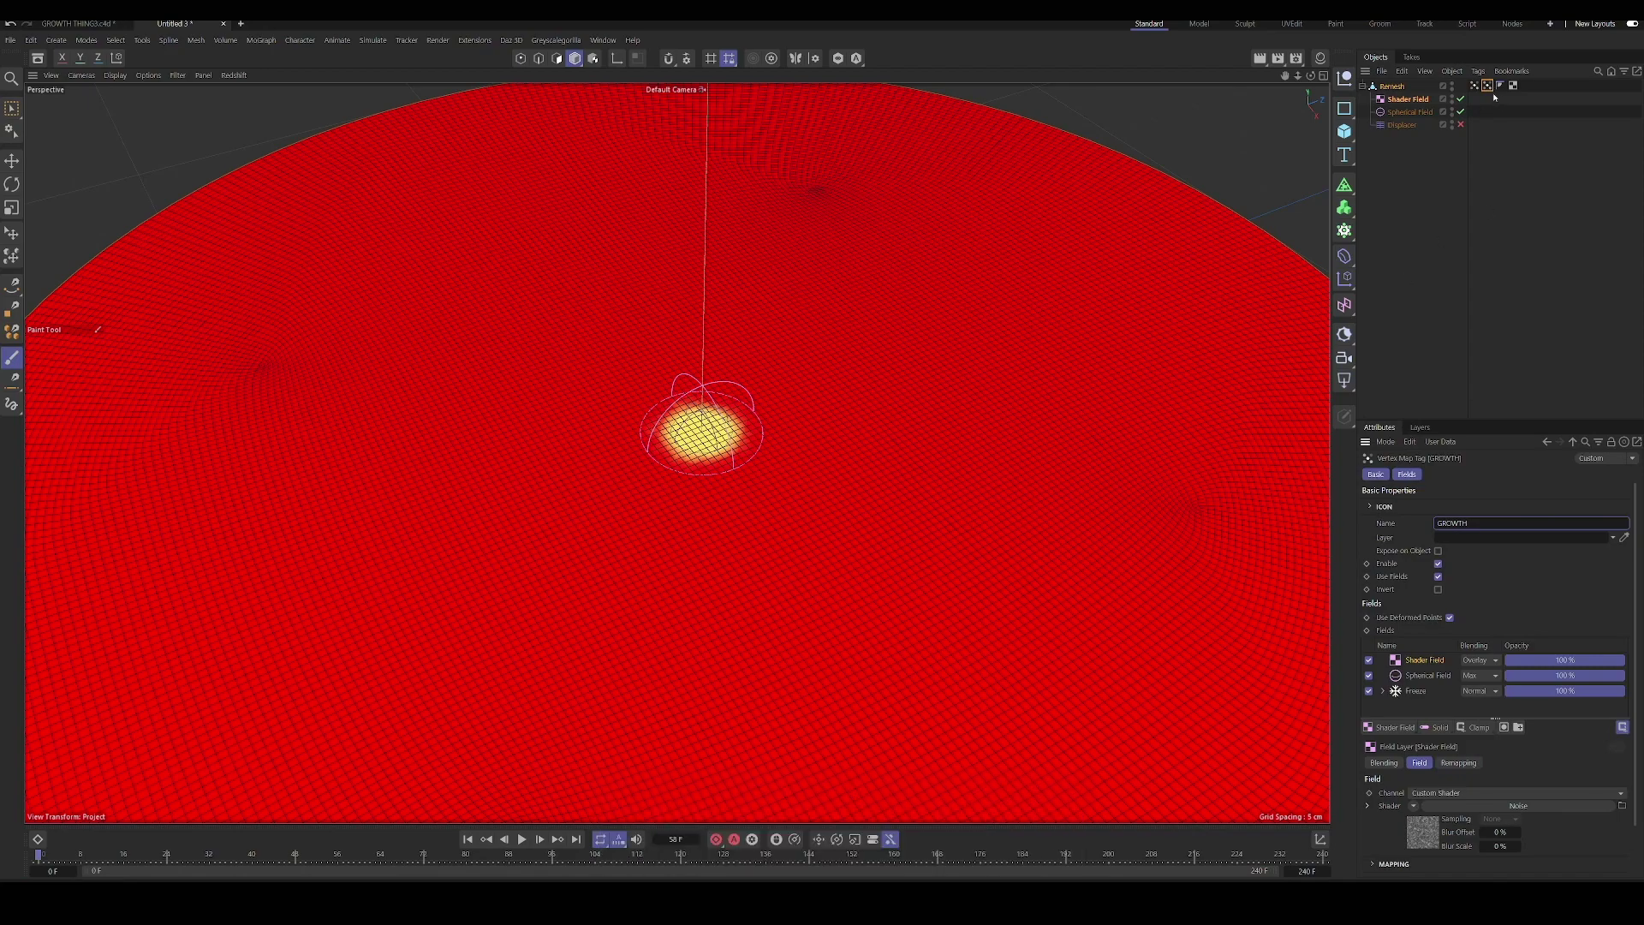
# - Enable Use Fields on BLUR, delete the Freeze layer and add GROWTH as a field layer
pyautogui.click(1474, 86)
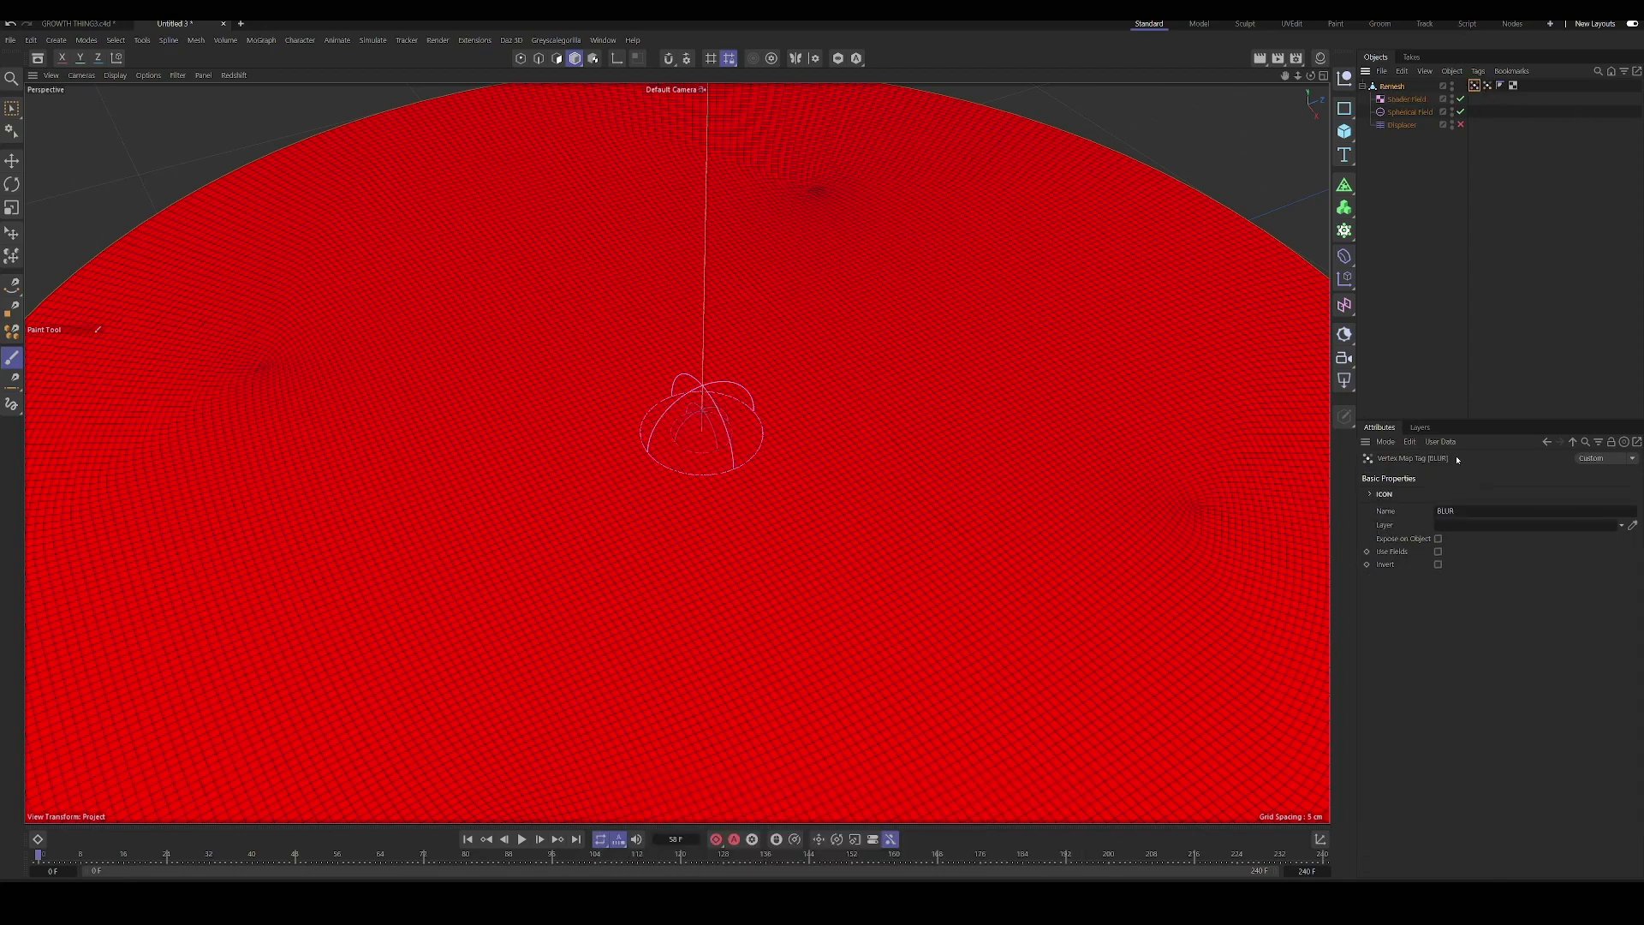
pyautogui.click(1438, 552)
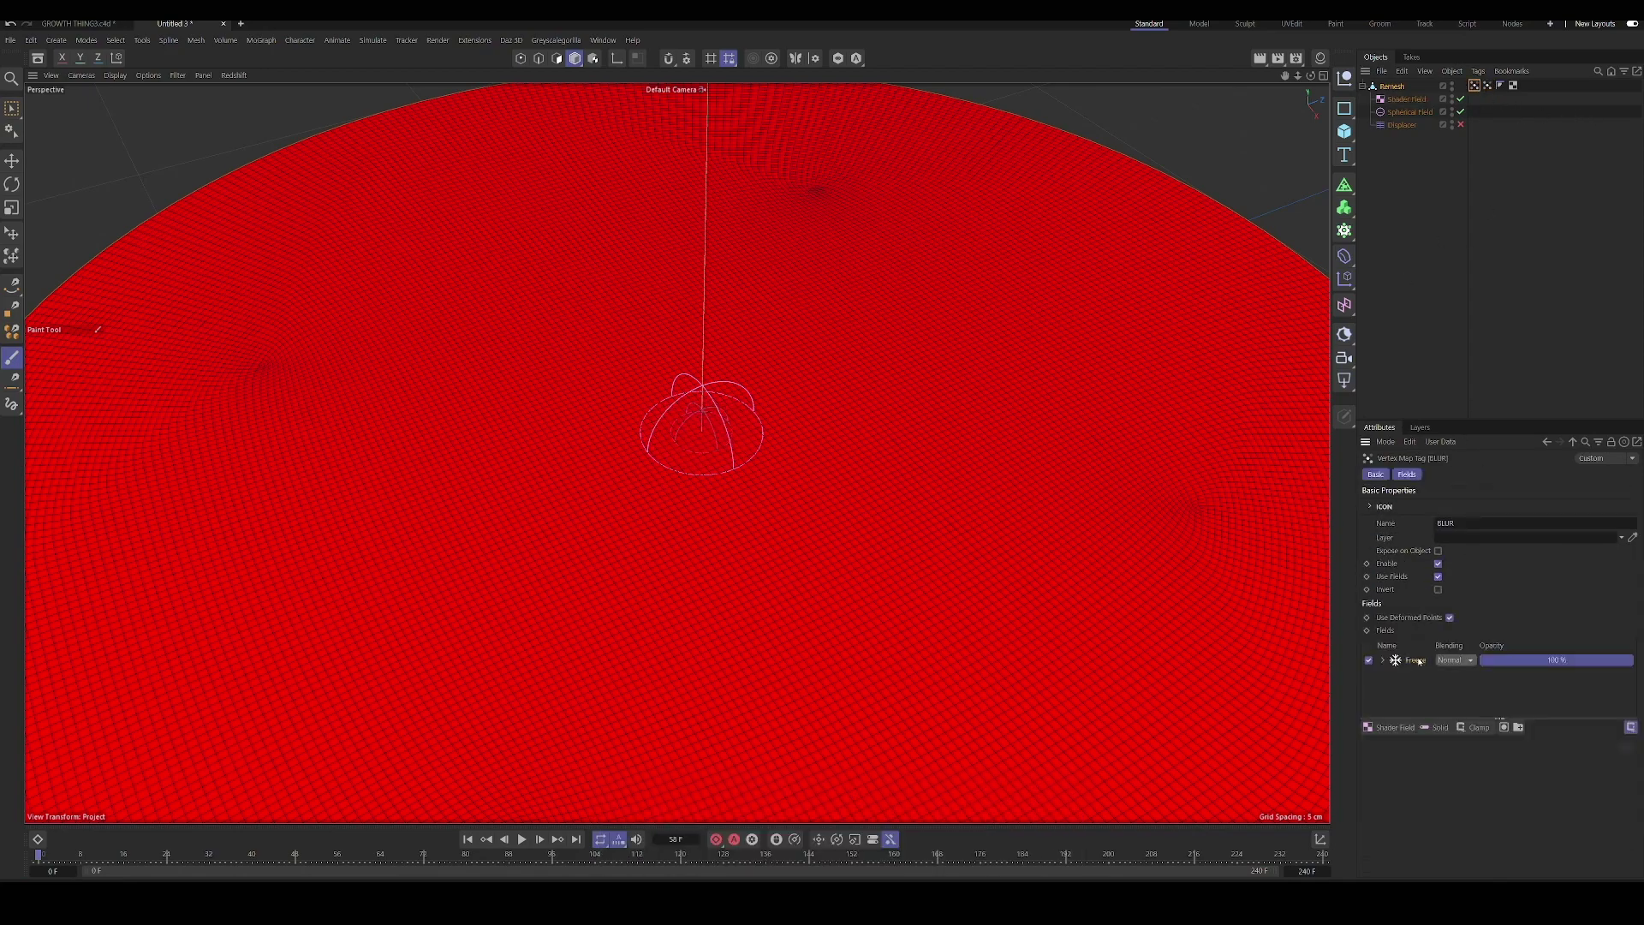
pyautogui.click(1417, 659)
pyautogui.press('Delete')
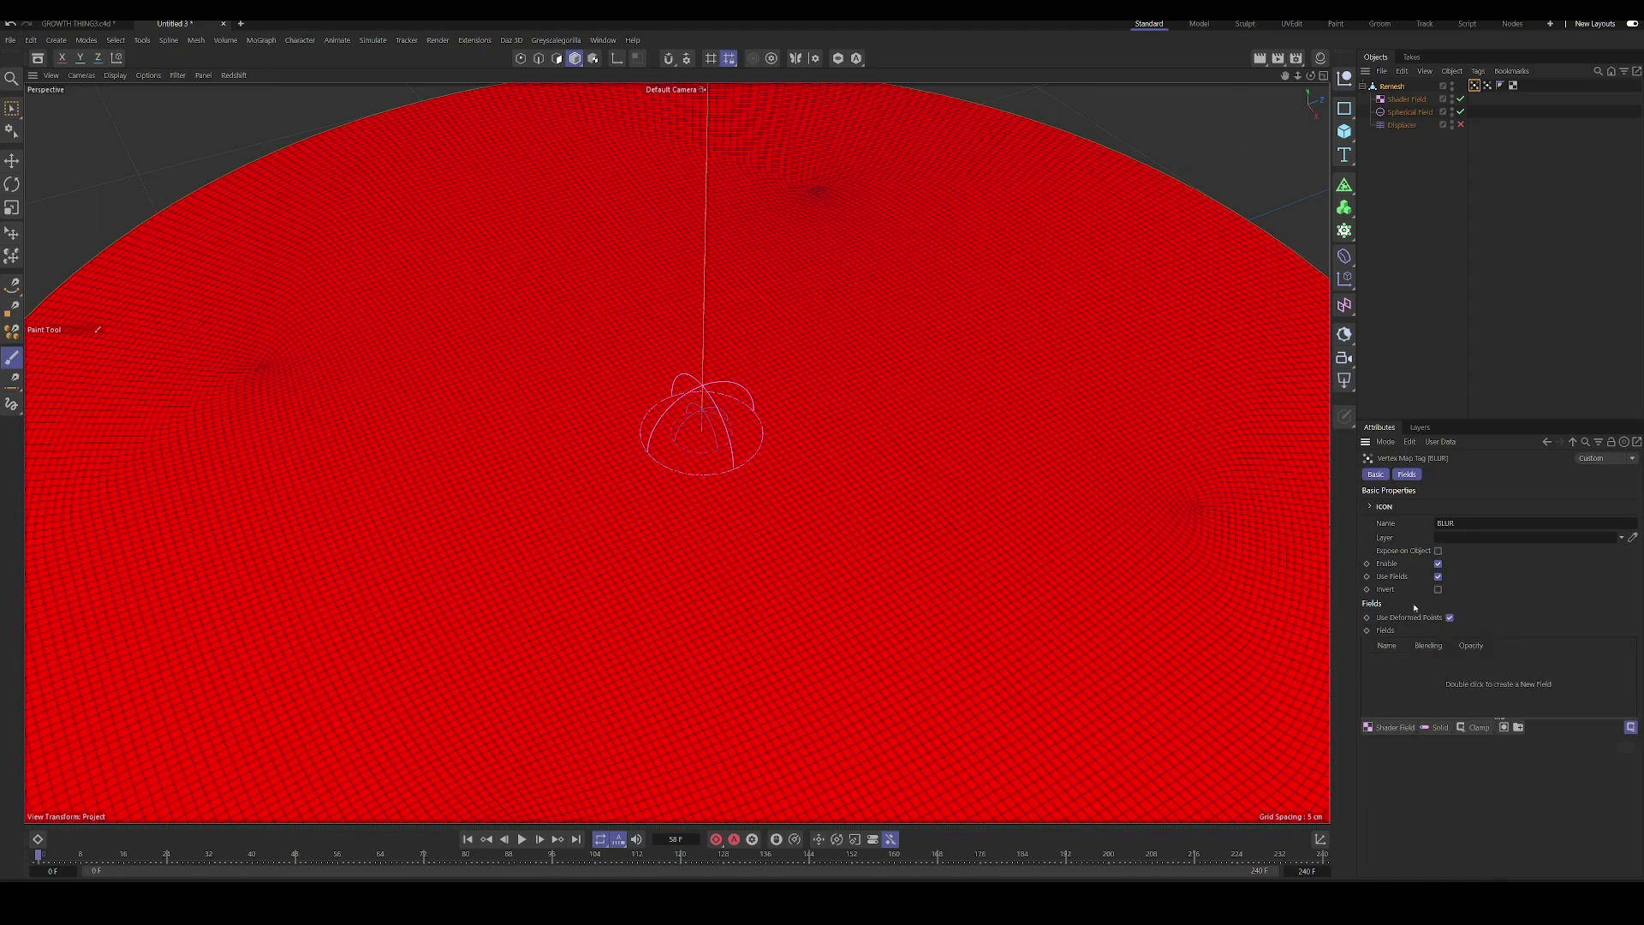
pyautogui.moveTo(1487, 87); pyautogui.dragTo(1423, 668)
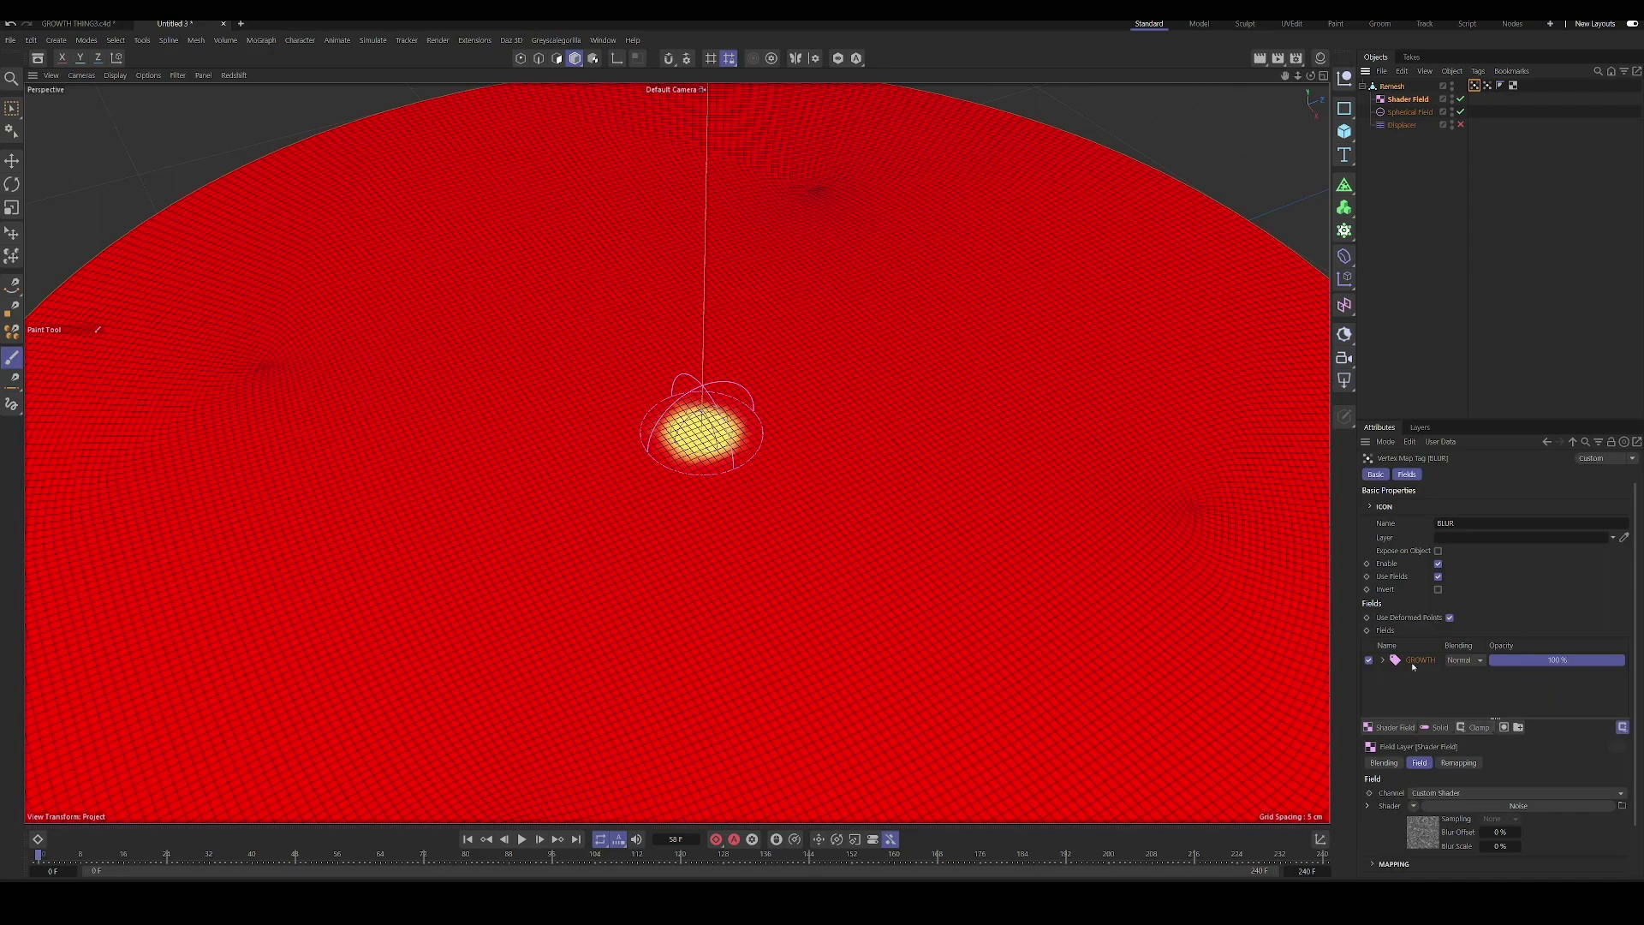
# - Set the GROWTH layer's sampling to Average with a 4 cm radius
pyautogui.click(1417, 661)
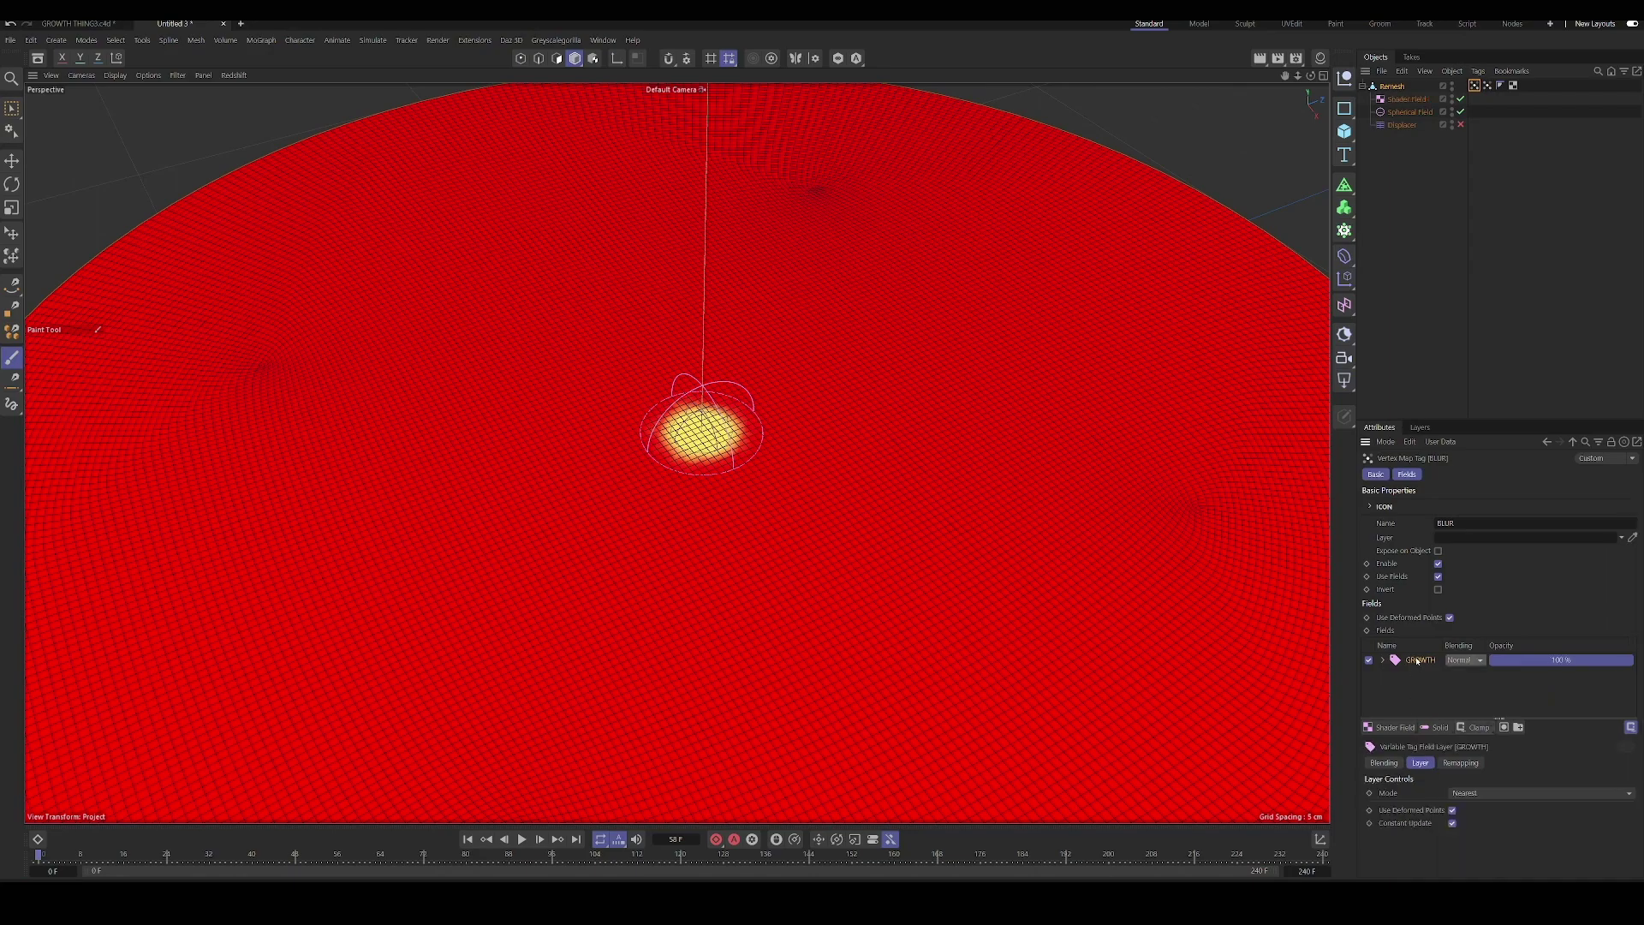
pyautogui.click(1461, 794)
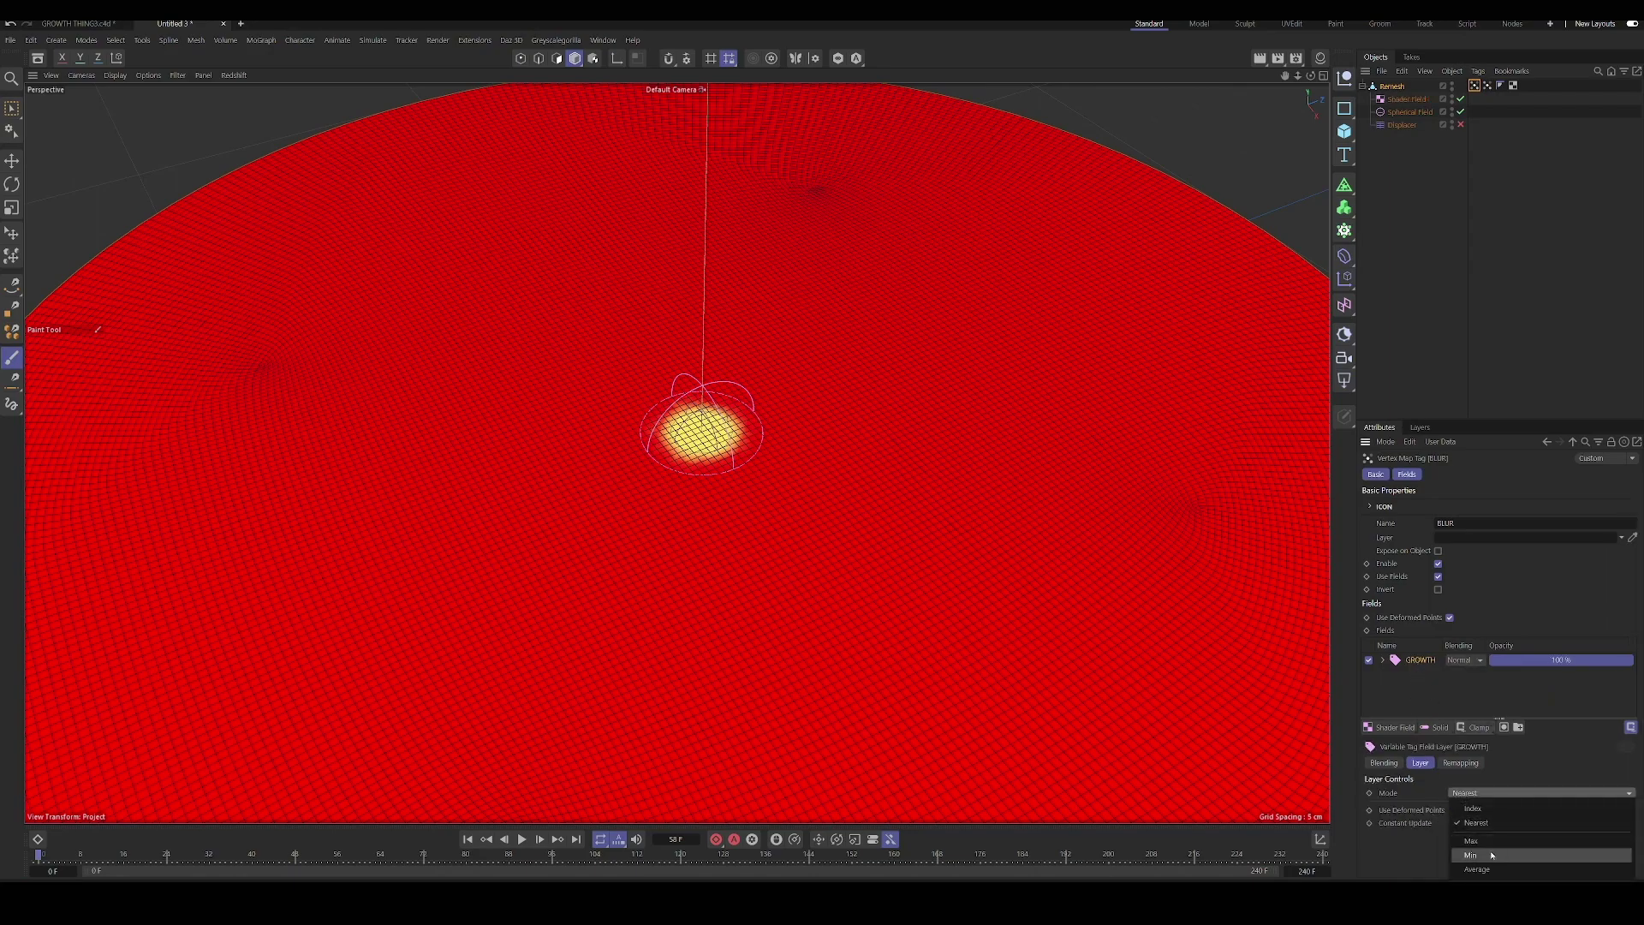
pyautogui.click(1488, 869)
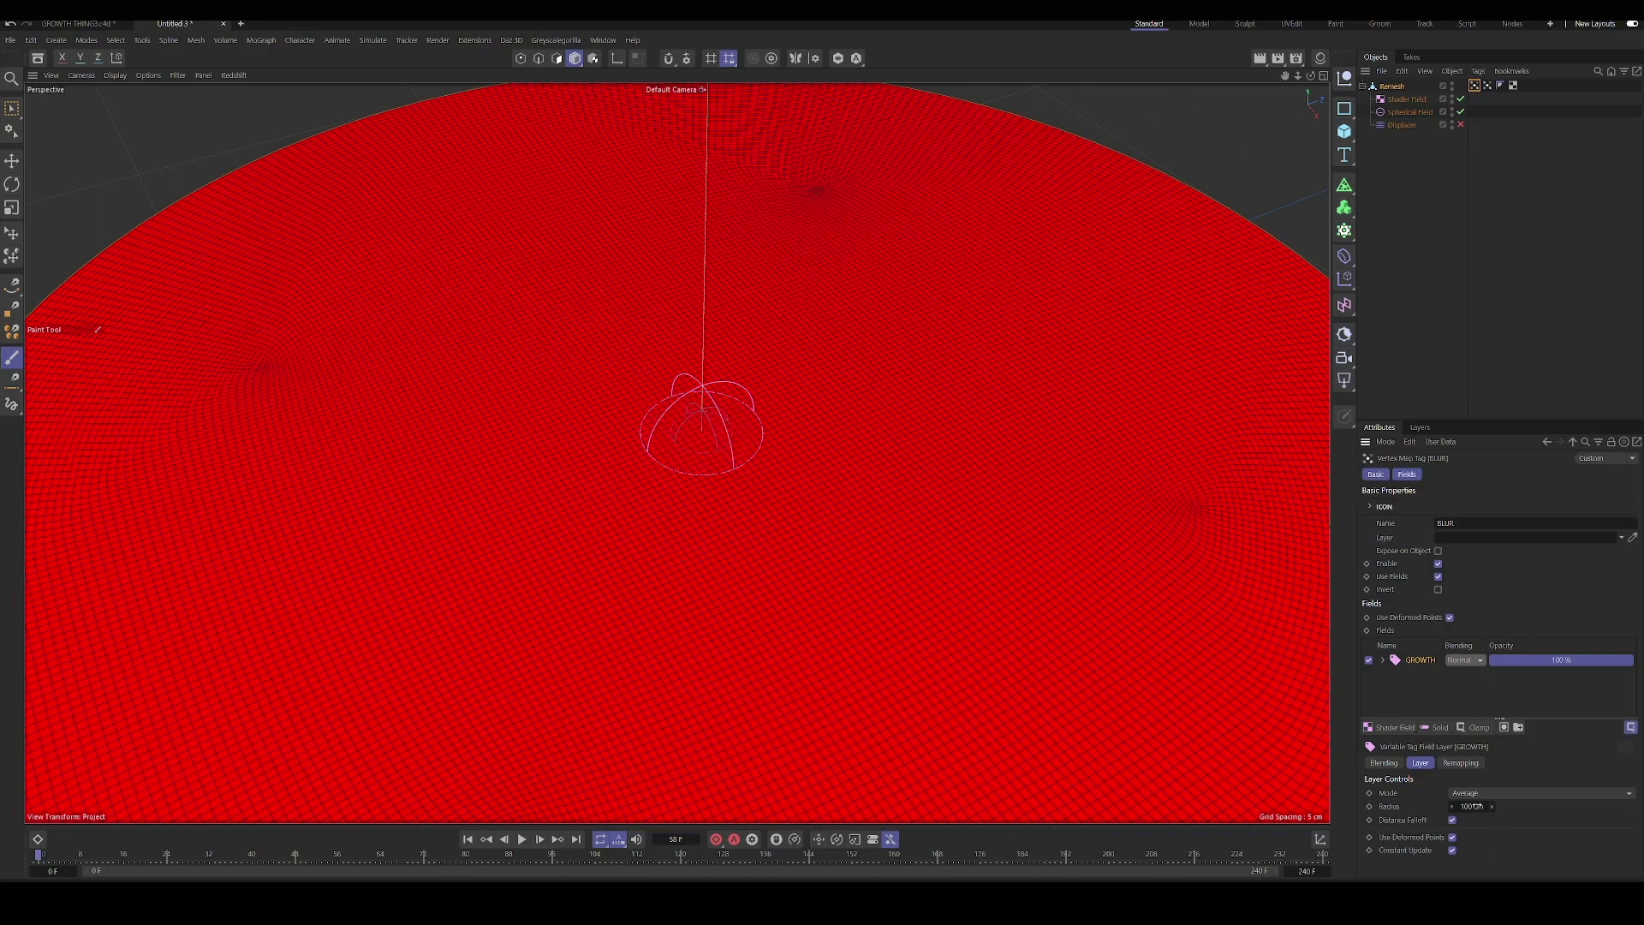
pyautogui.click(1475, 807)
pyautogui.write('4')
pyautogui.press('Return')
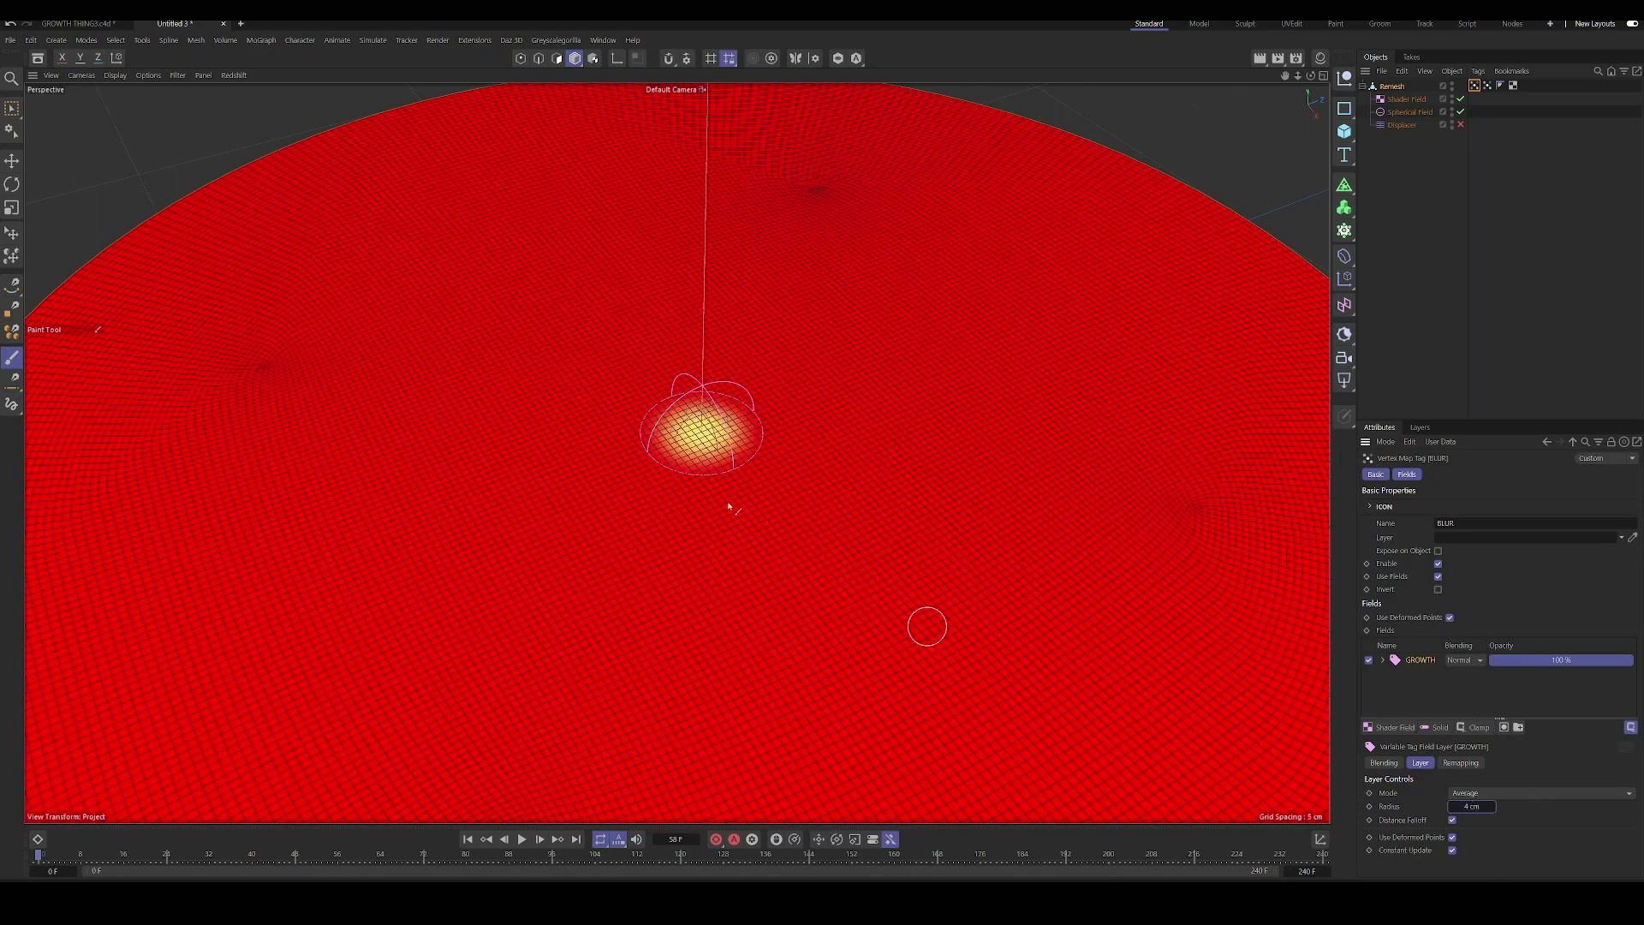
pyautogui.click(12, 108)
# - Play the growth to about frame 103 and switch between the GROWTH and BLUR maps
pyautogui.click(523, 841)
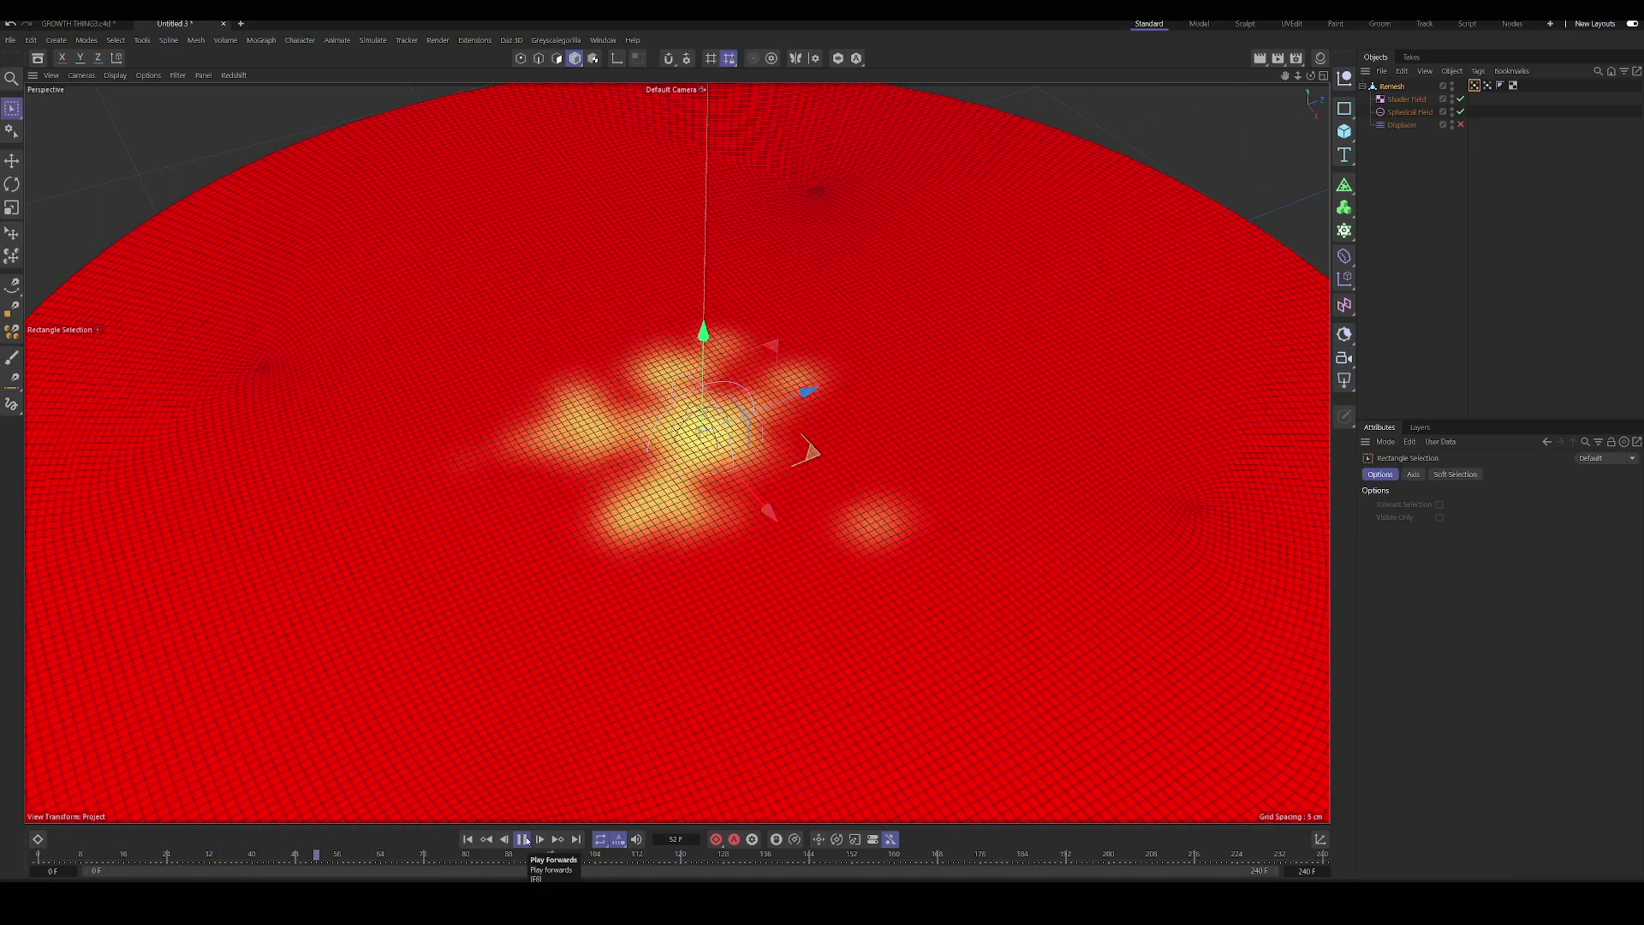
pyautogui.click(524, 840)
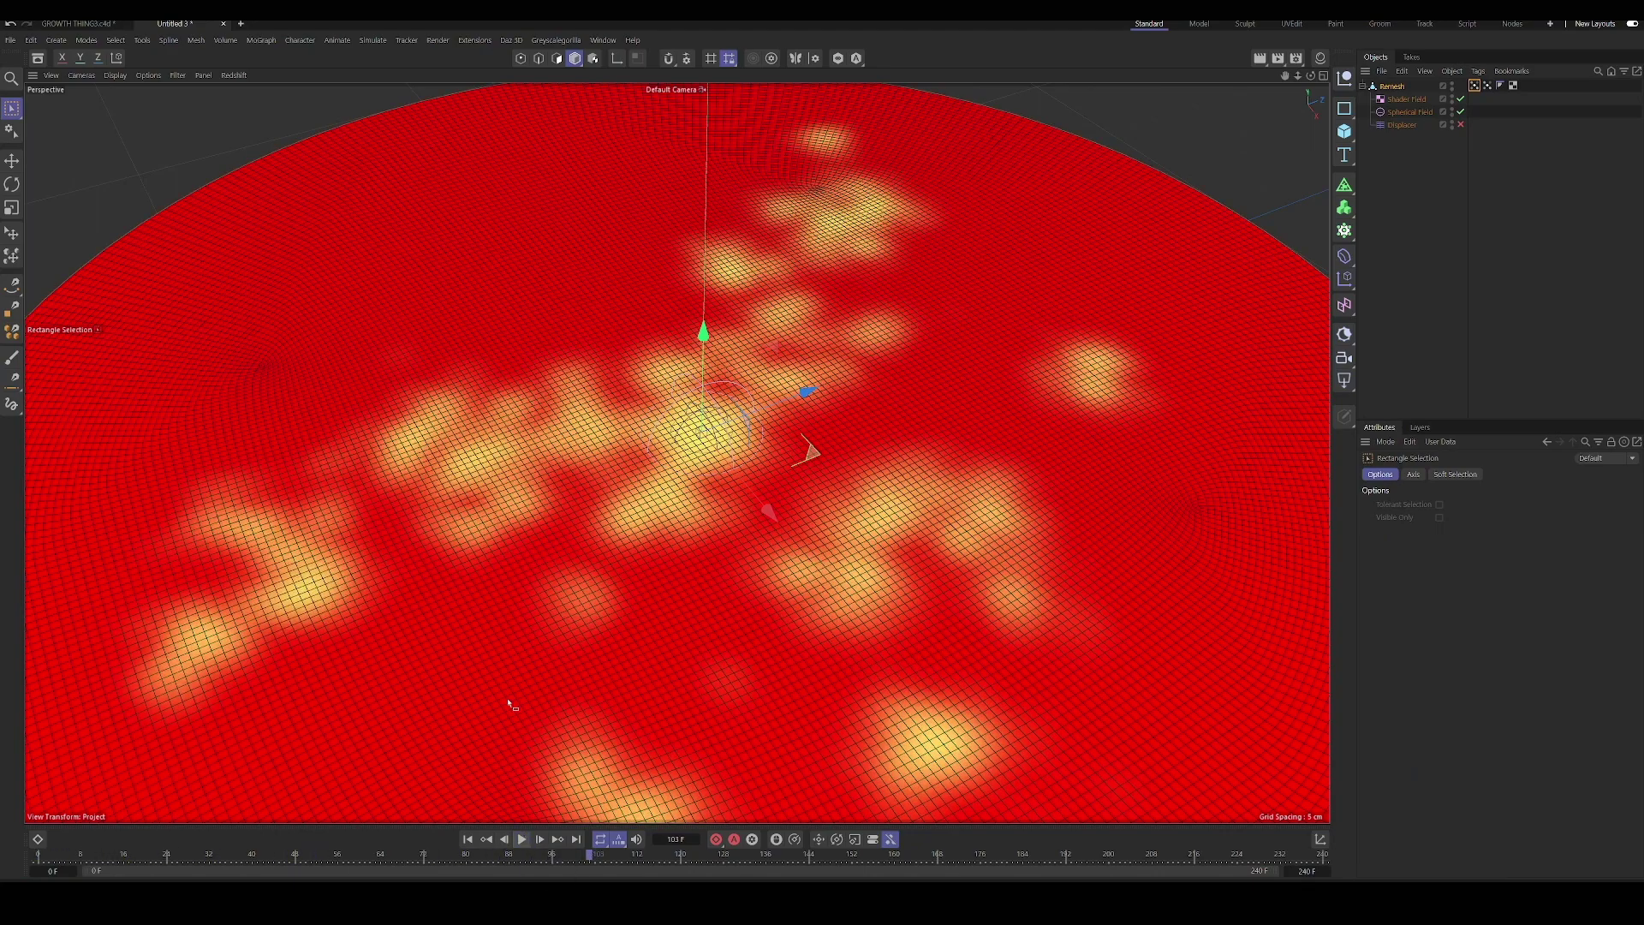
pyautogui.scroll(-5, 606, 481)
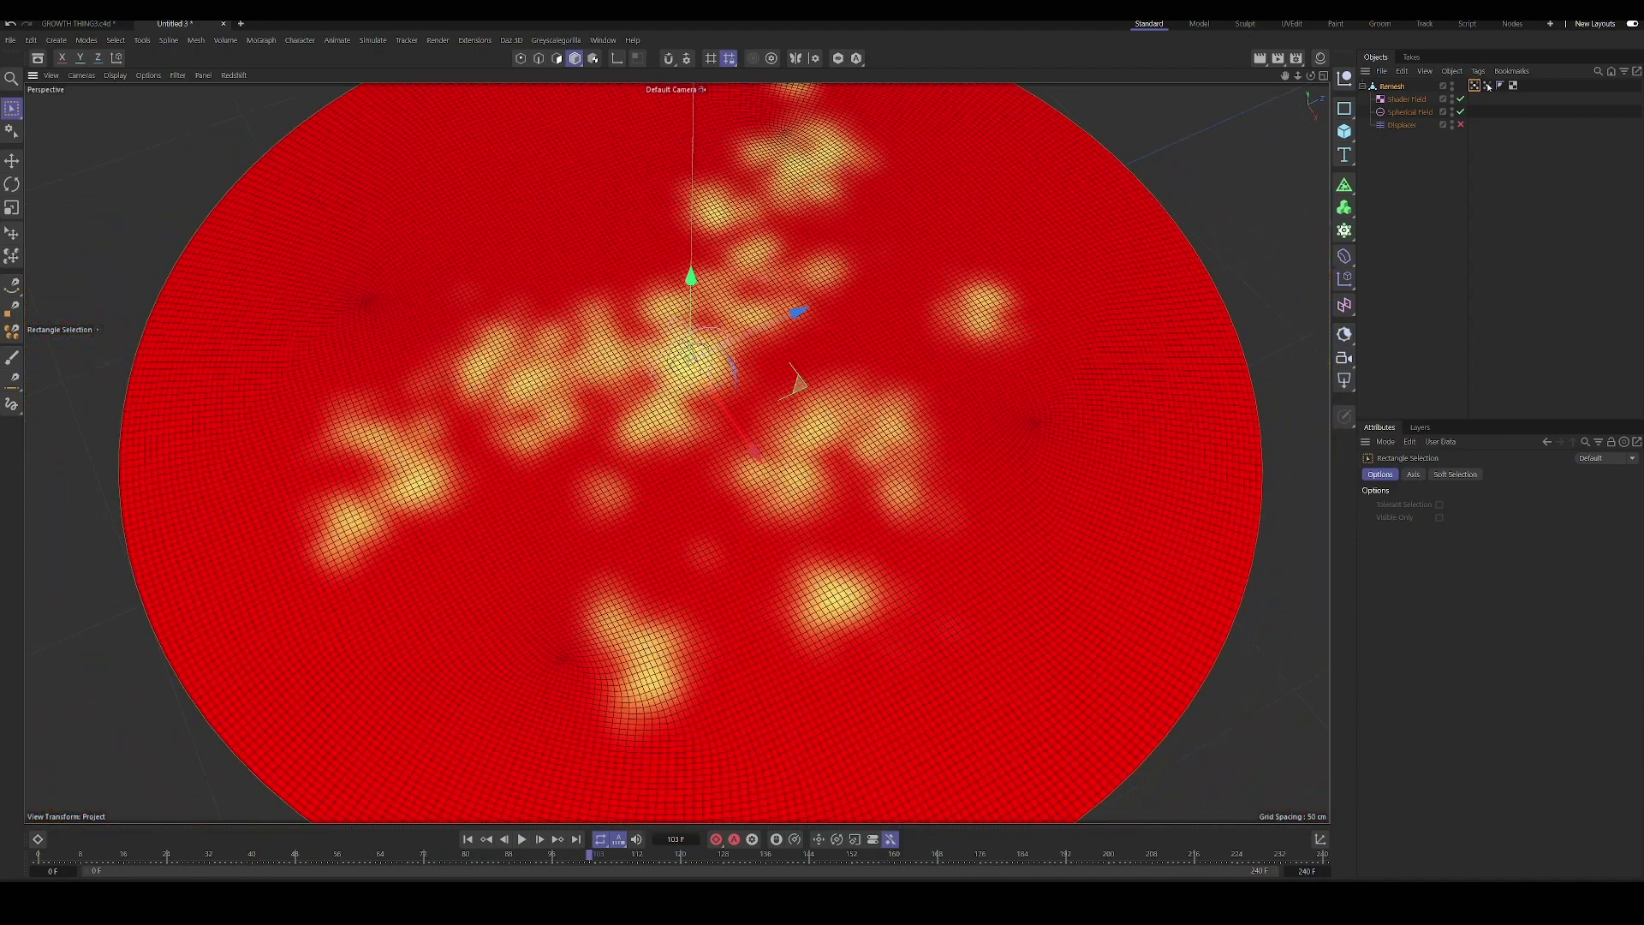
pyautogui.click(1487, 86)
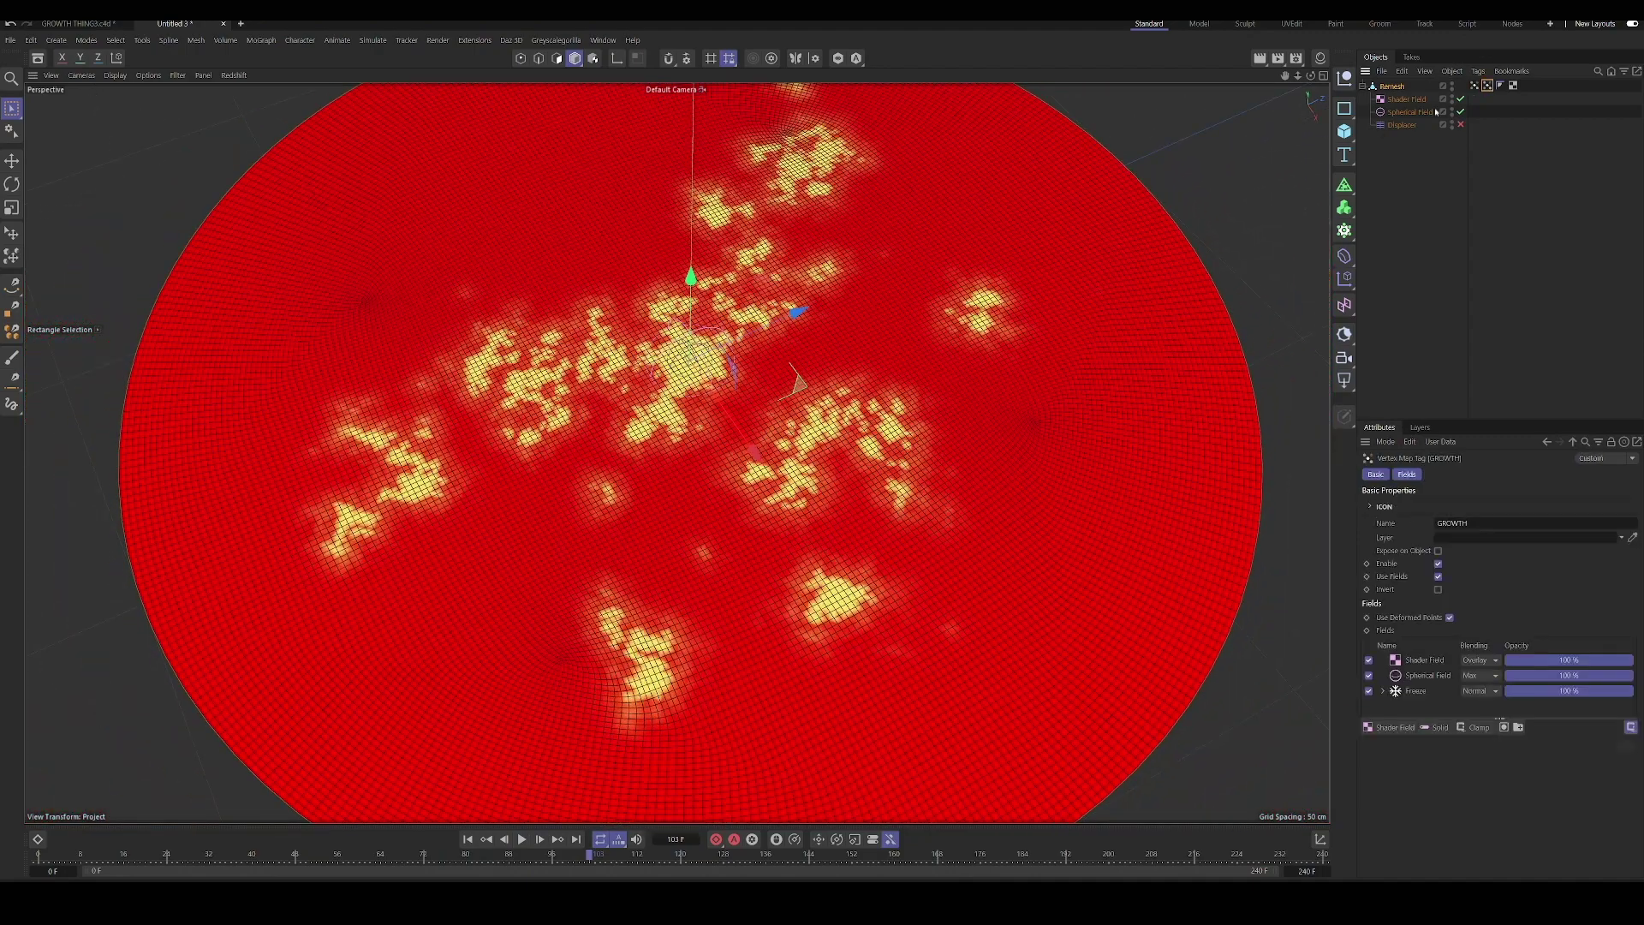
pyautogui.click(1473, 86)
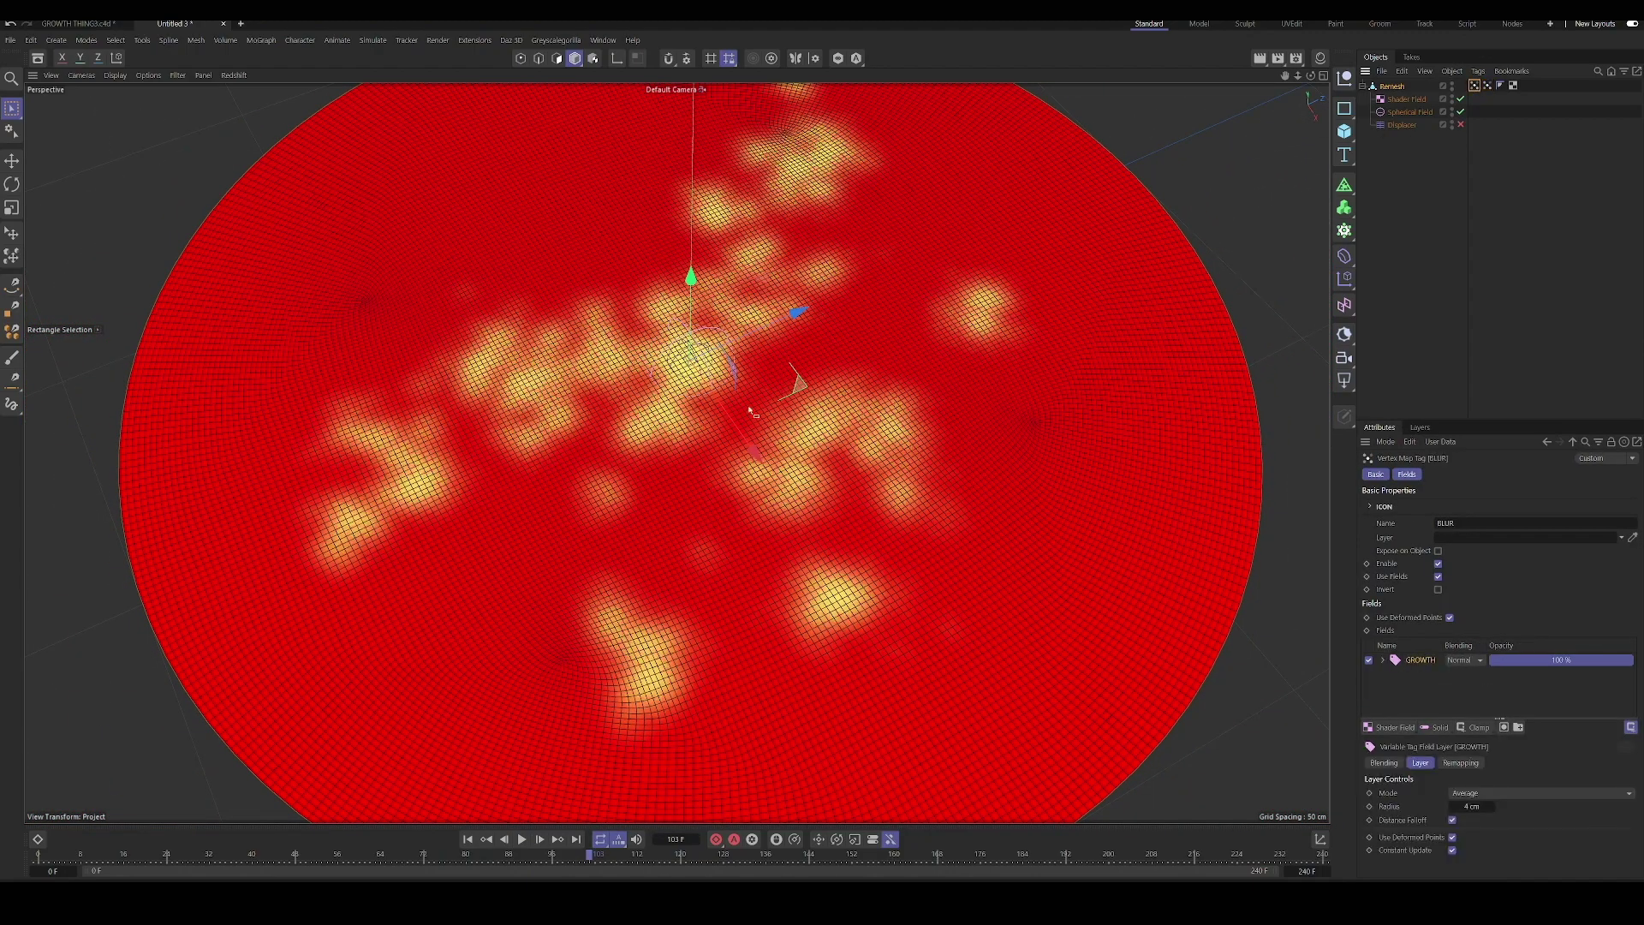
# - Orbit and zoom while toggling GROWTH and BLUR to compare blocky versus soft patches
pyautogui.keyDown('alt'); pyautogui.moveTo(607, 422); pyautogui.dragTo(632, 442); pyautogui.keyUp('alt')
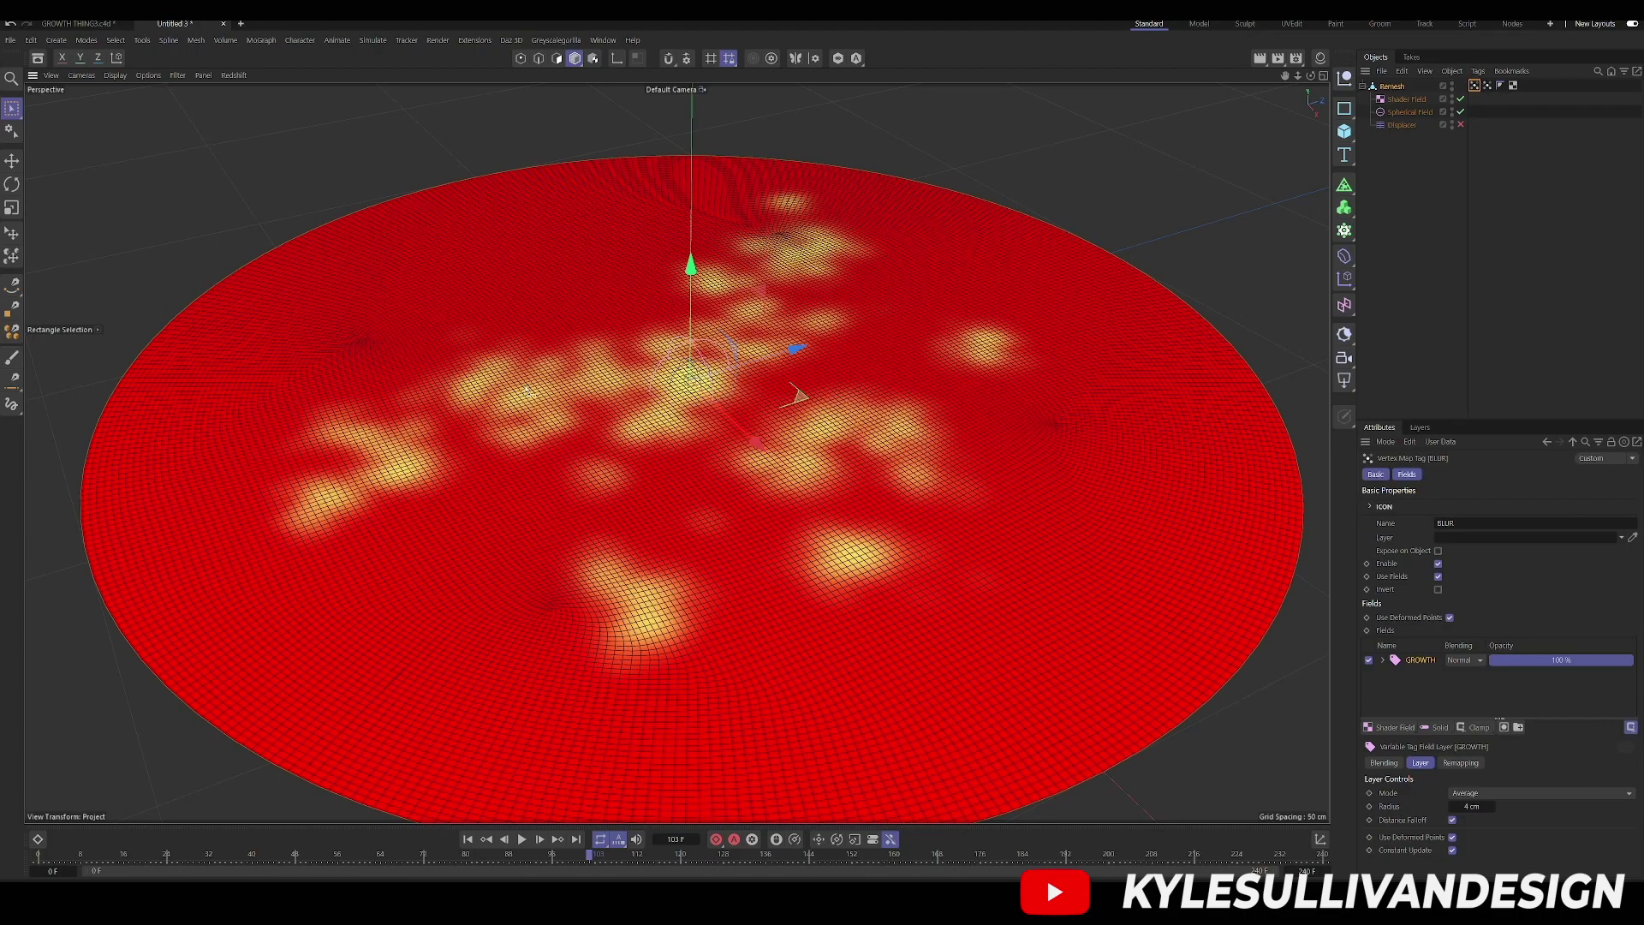
pyautogui.keyDown('alt'); pyautogui.moveTo(599, 479); pyautogui.dragTo(638, 500); pyautogui.keyUp('alt')
pyautogui.scroll(5, 638, 500)
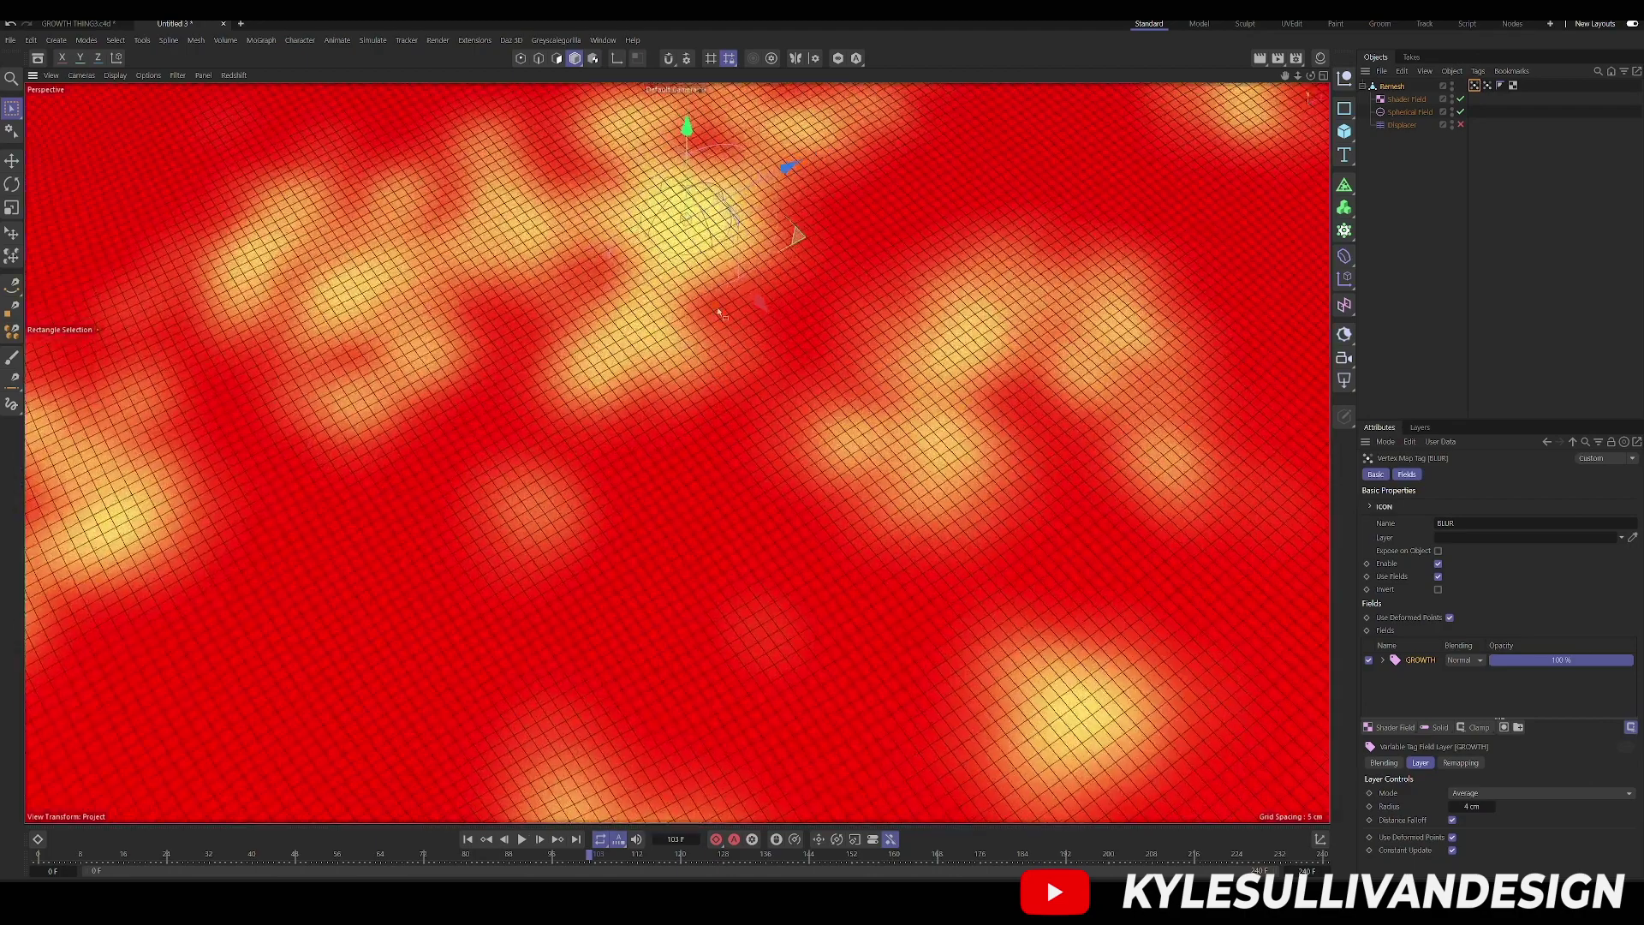
pyautogui.scroll(-6, 673, 511)
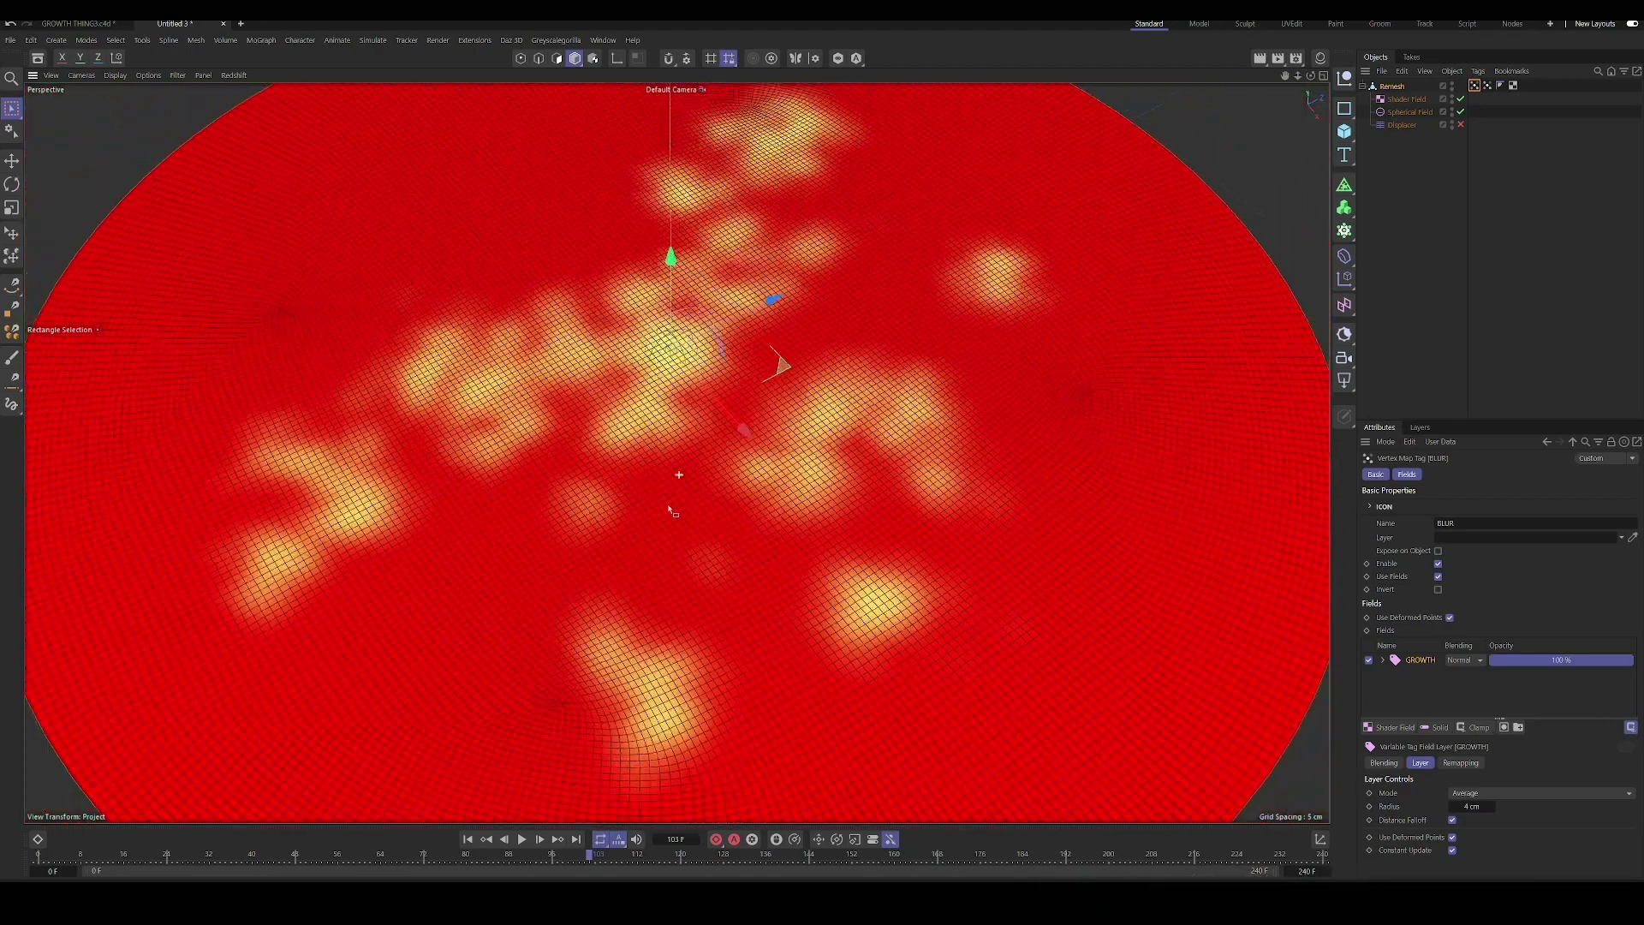
pyautogui.scroll(-6, 672, 512)
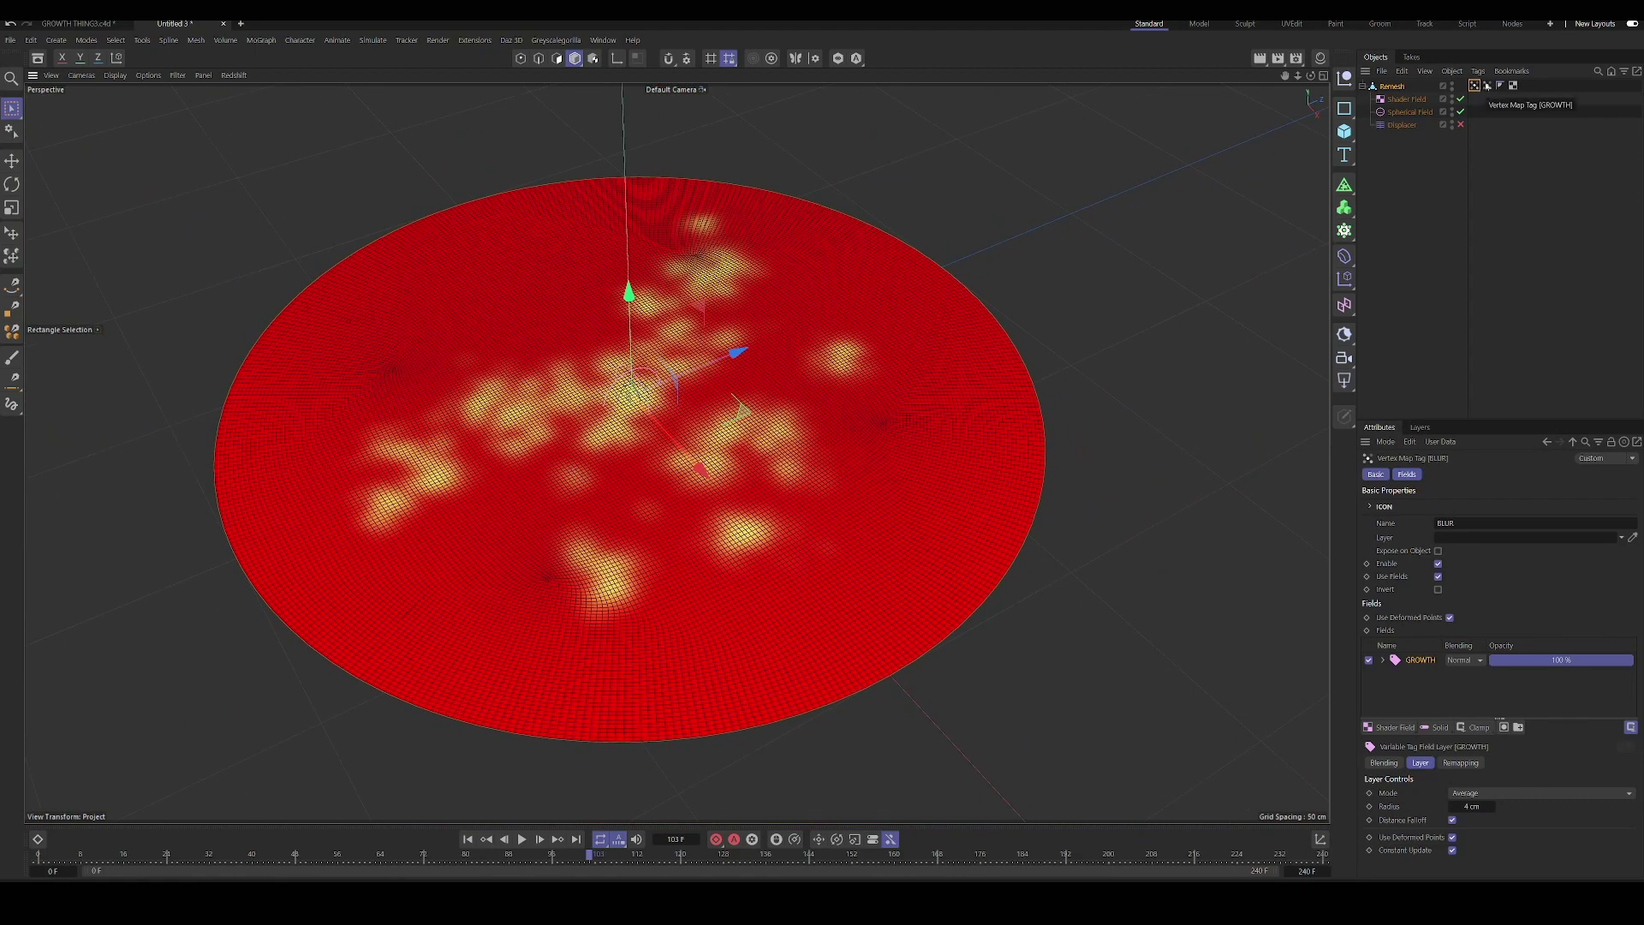
pyautogui.click(1488, 85)
pyautogui.scroll(5, 733, 390)
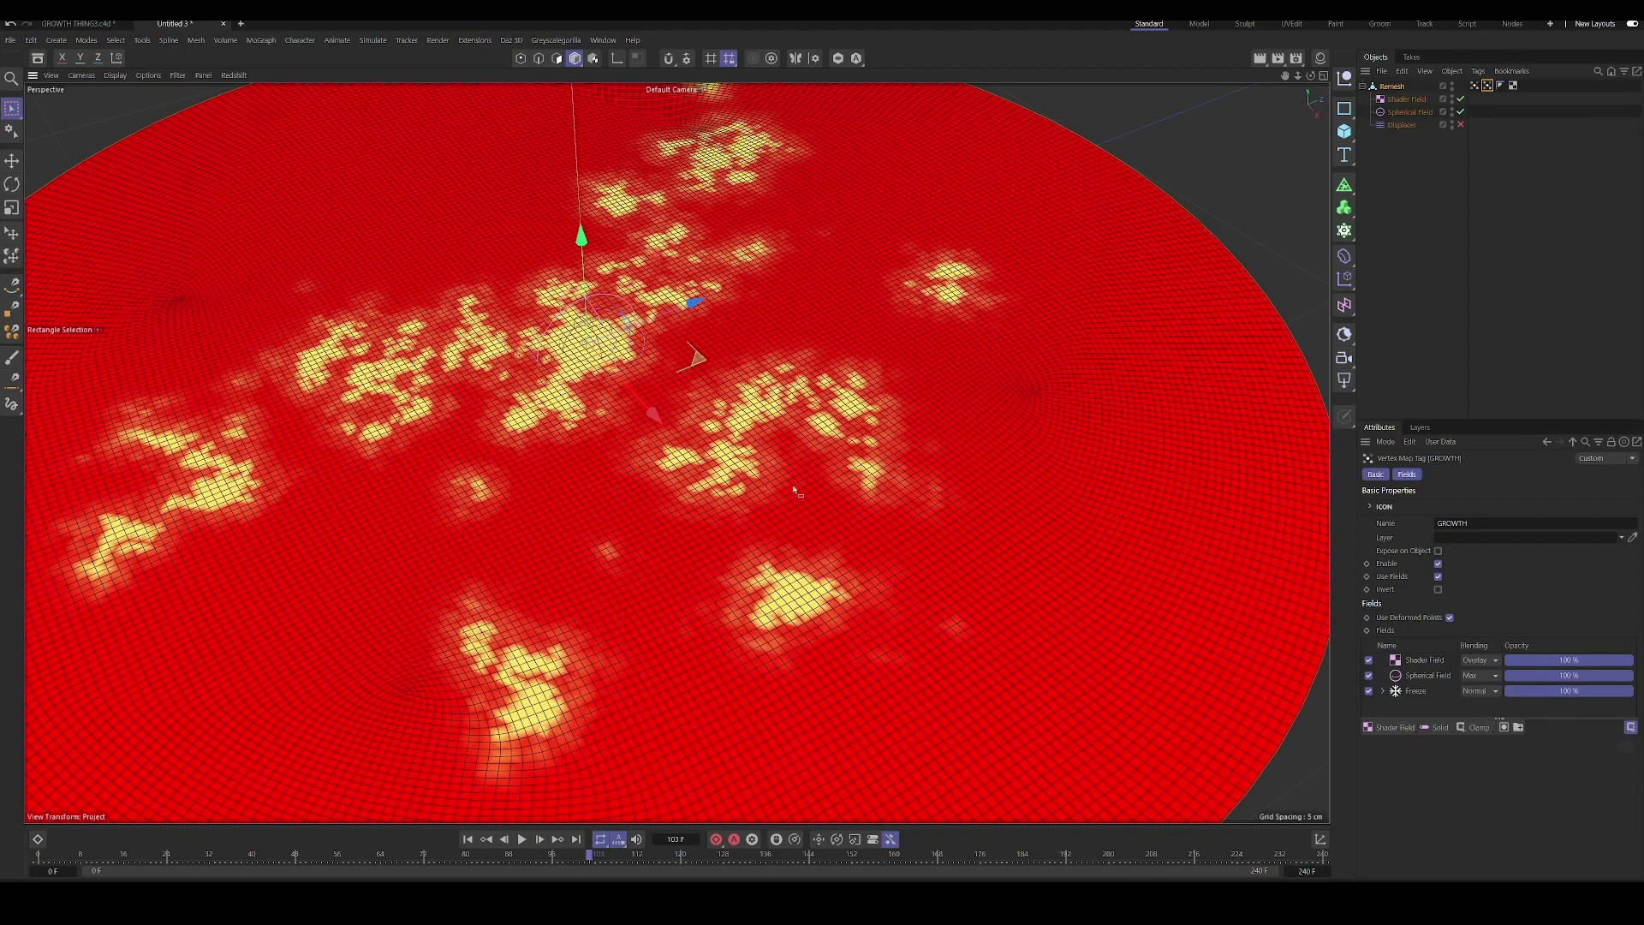
pyautogui.scroll(-5, 534, 535)
pyautogui.keyDown('alt'); pyautogui.moveTo(534, 535); pyautogui.dragTo(578, 513); pyautogui.keyUp('alt')
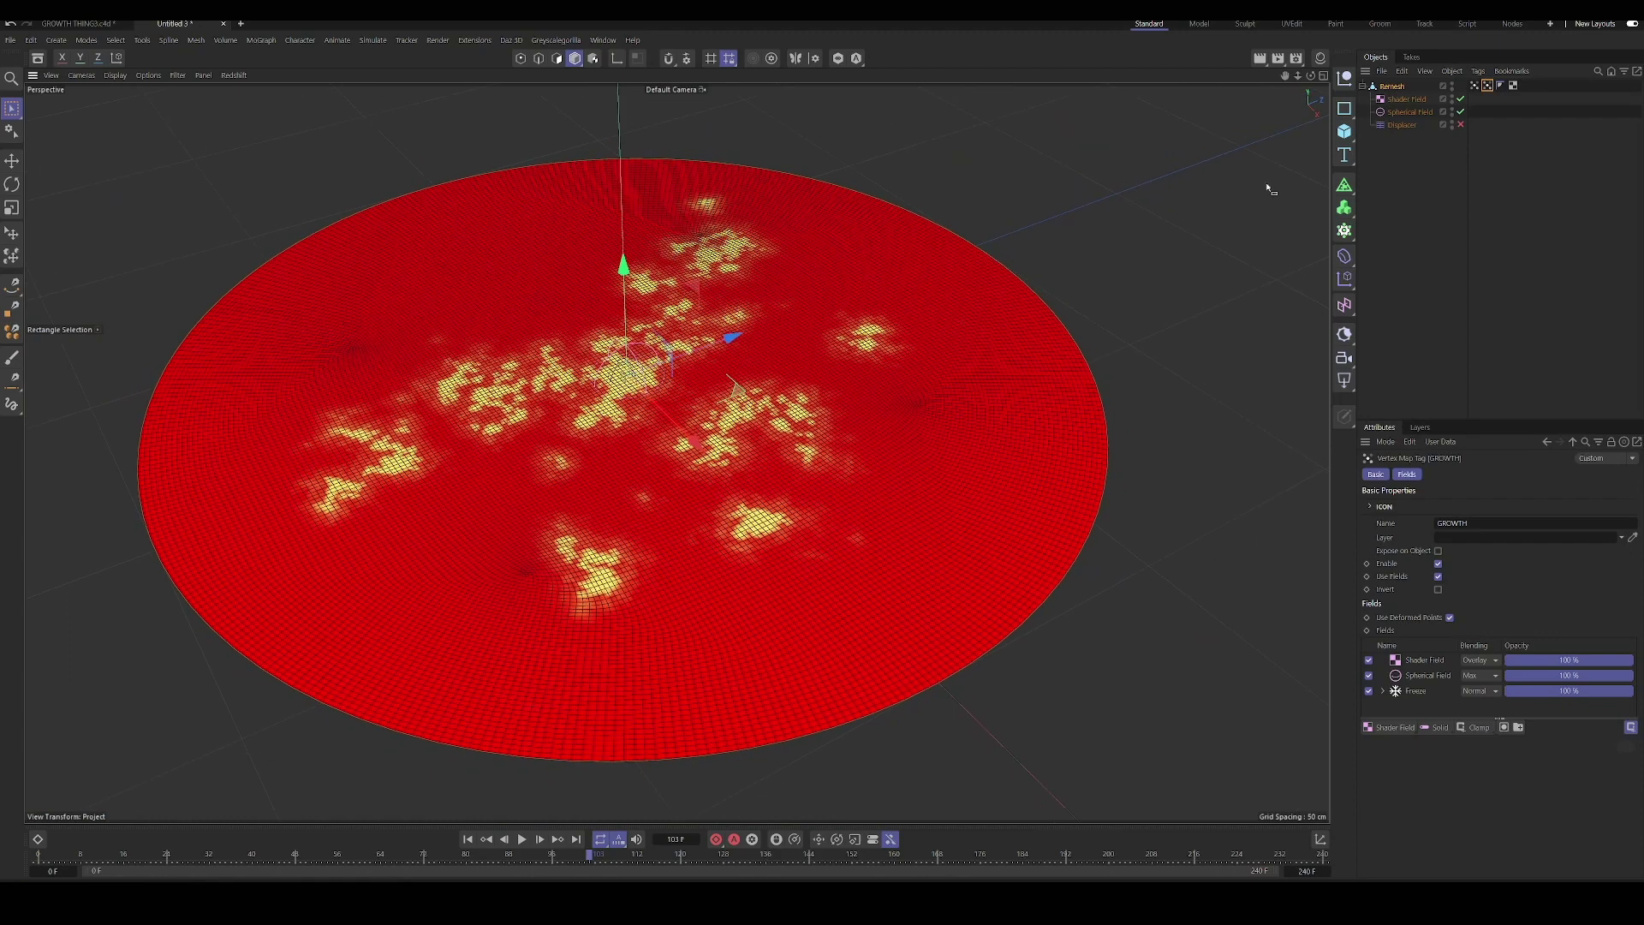
pyautogui.click(1475, 87)
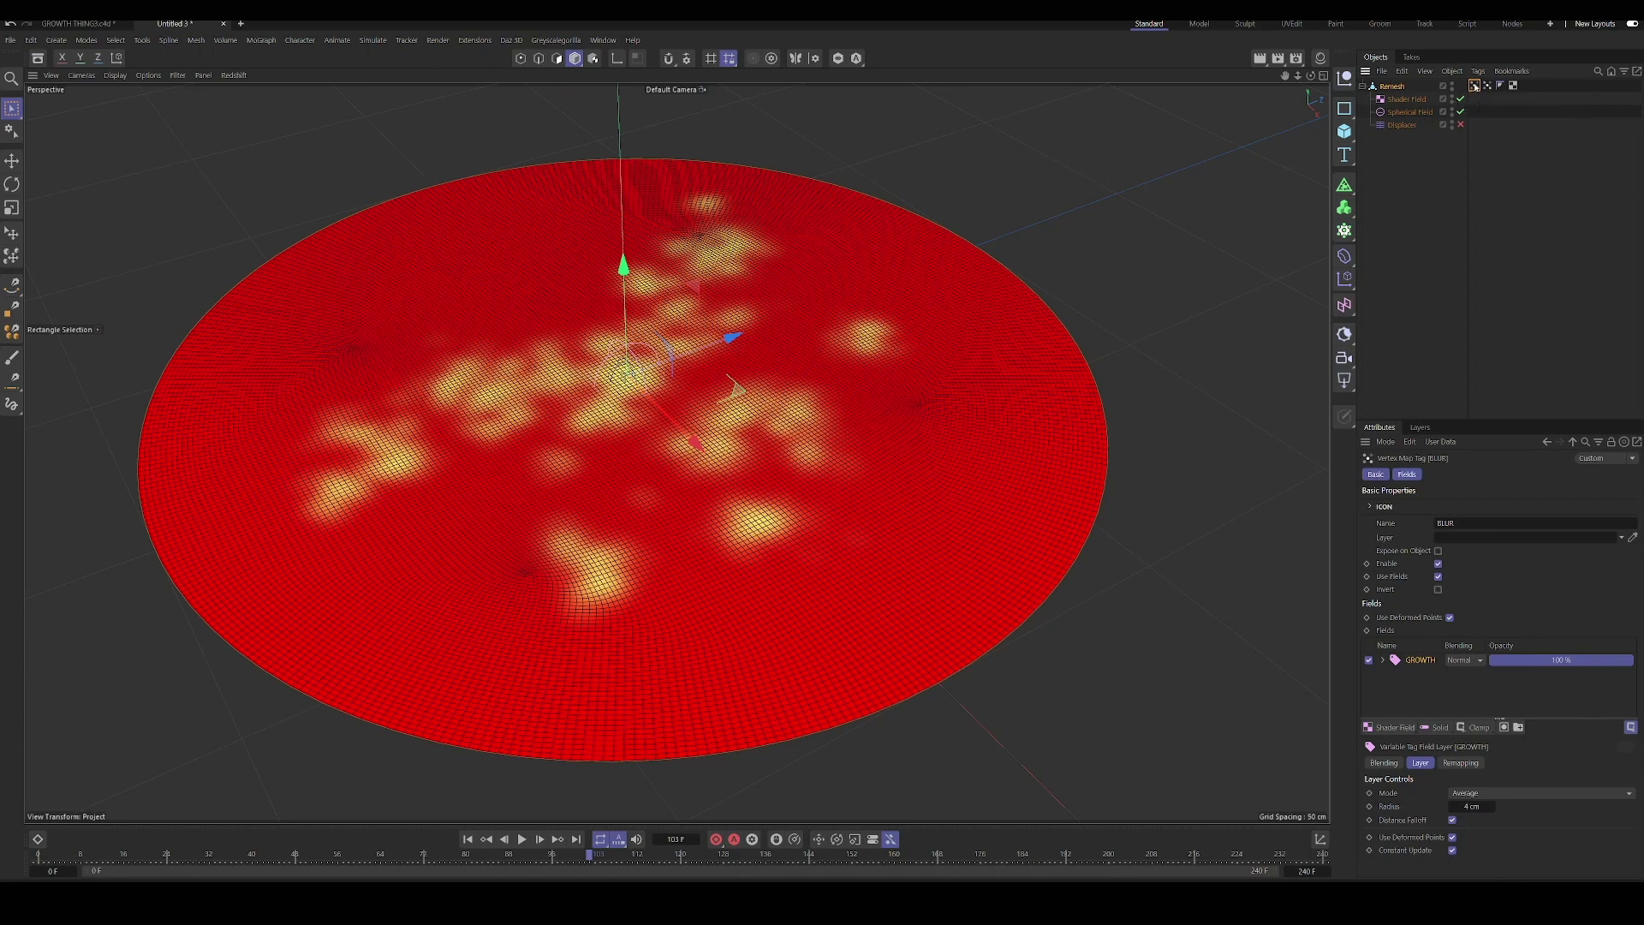
# - Delete the BLUR vertex map, select GROWTH and rewind to frame 0
pyautogui.press('Delete')
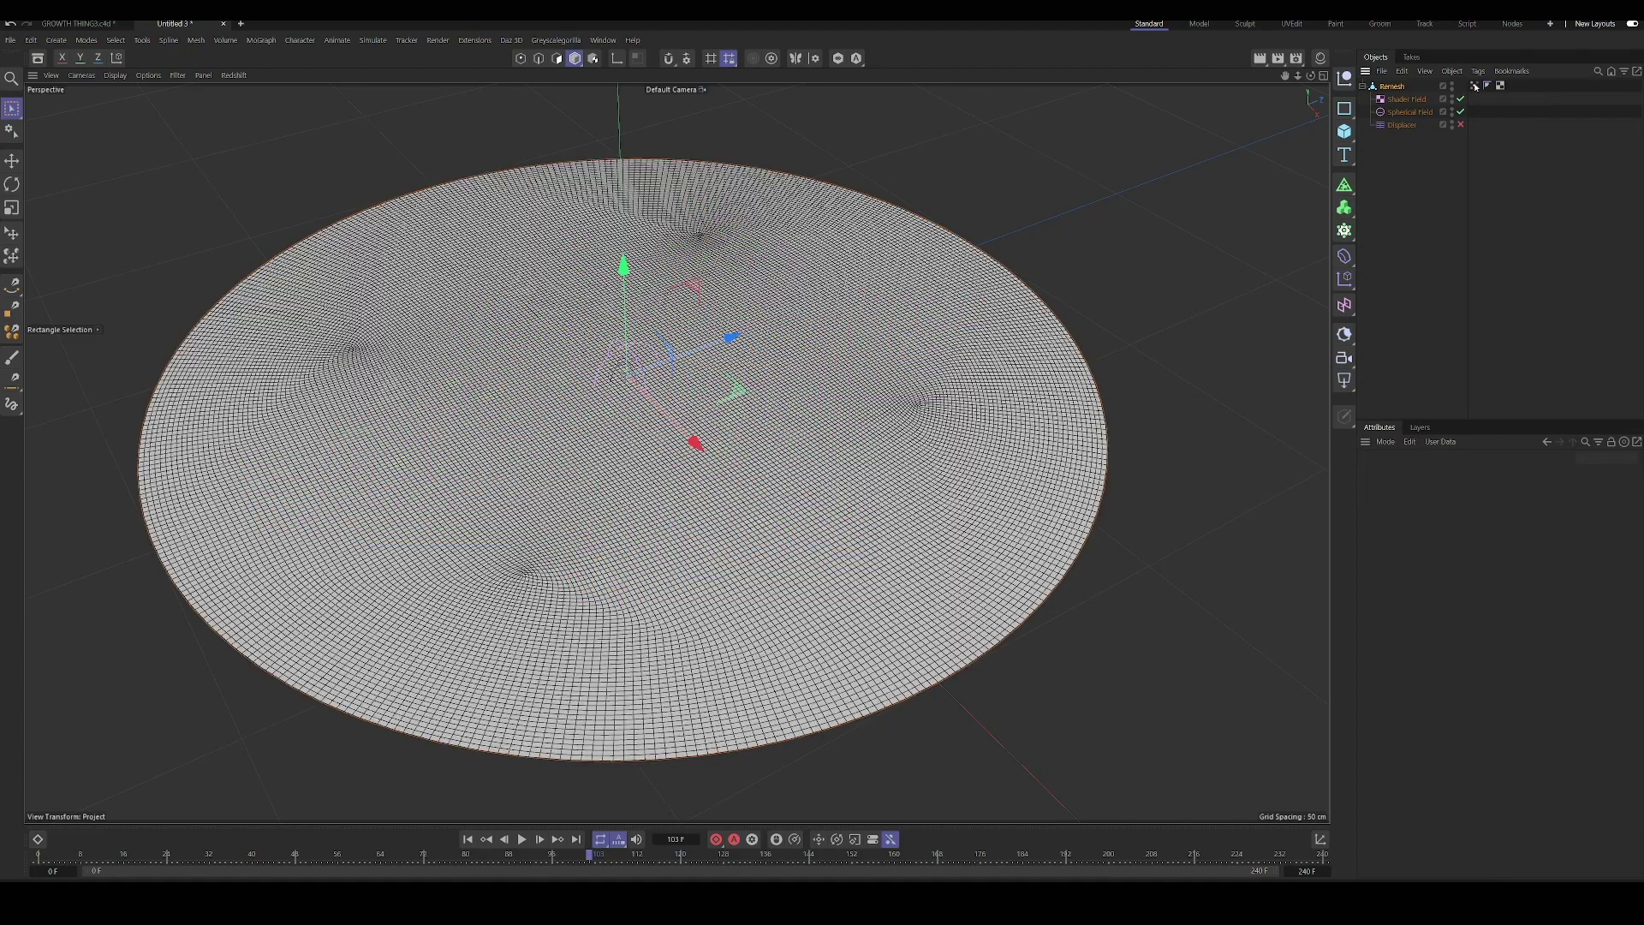
pyautogui.click(1475, 87)
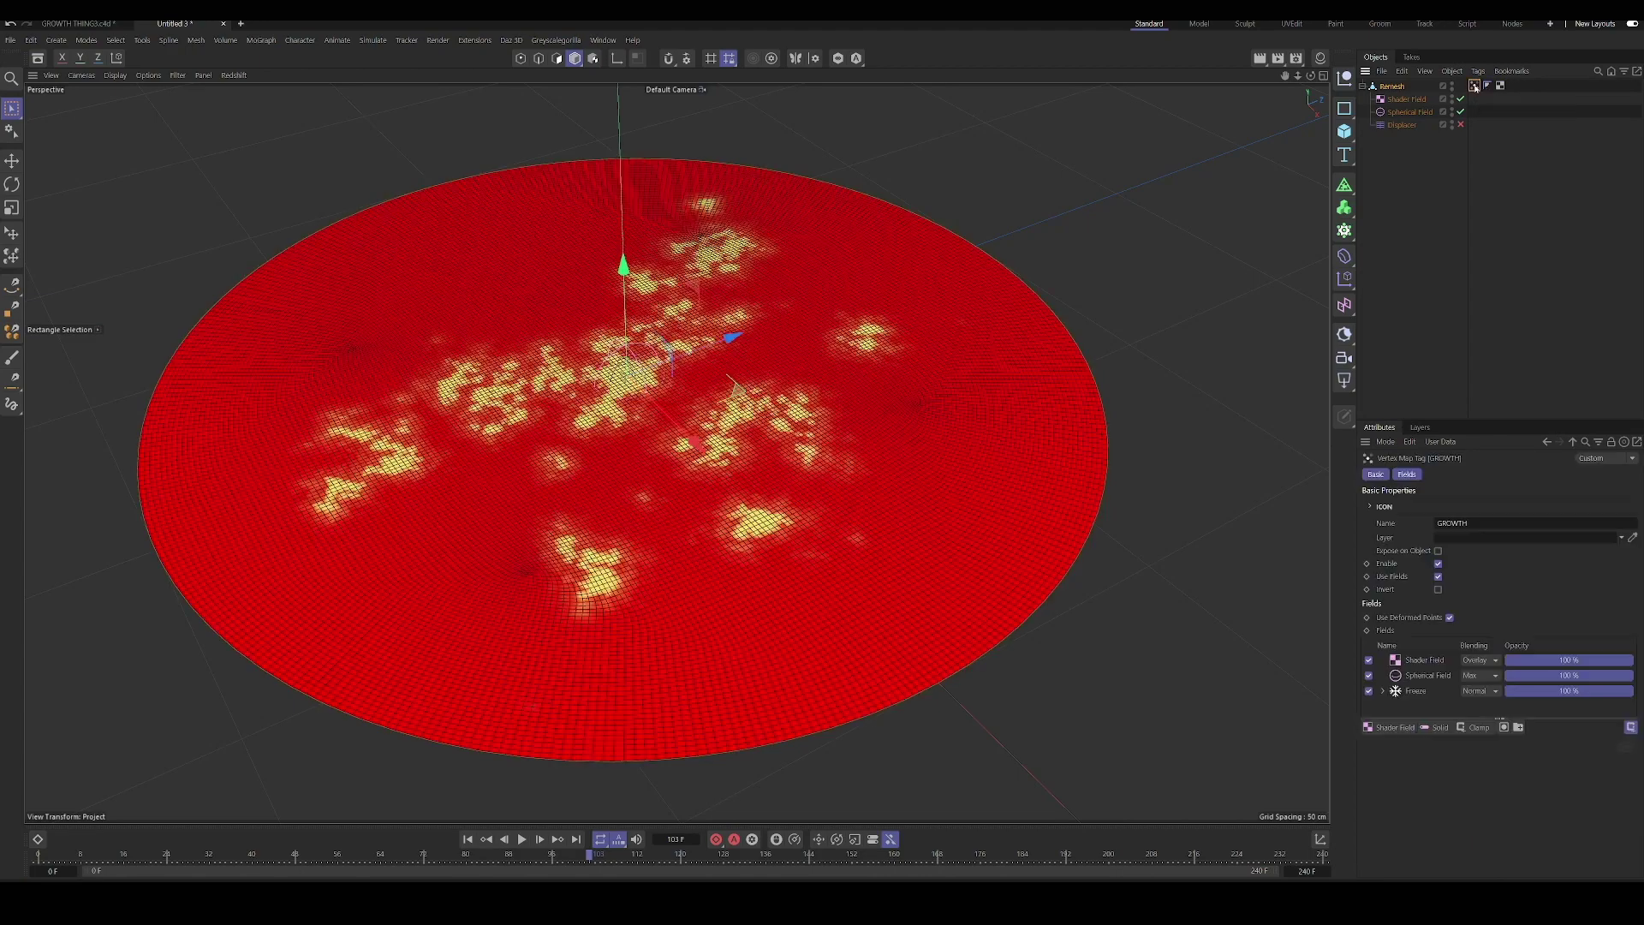
pyautogui.scroll(-3, 852, 334)
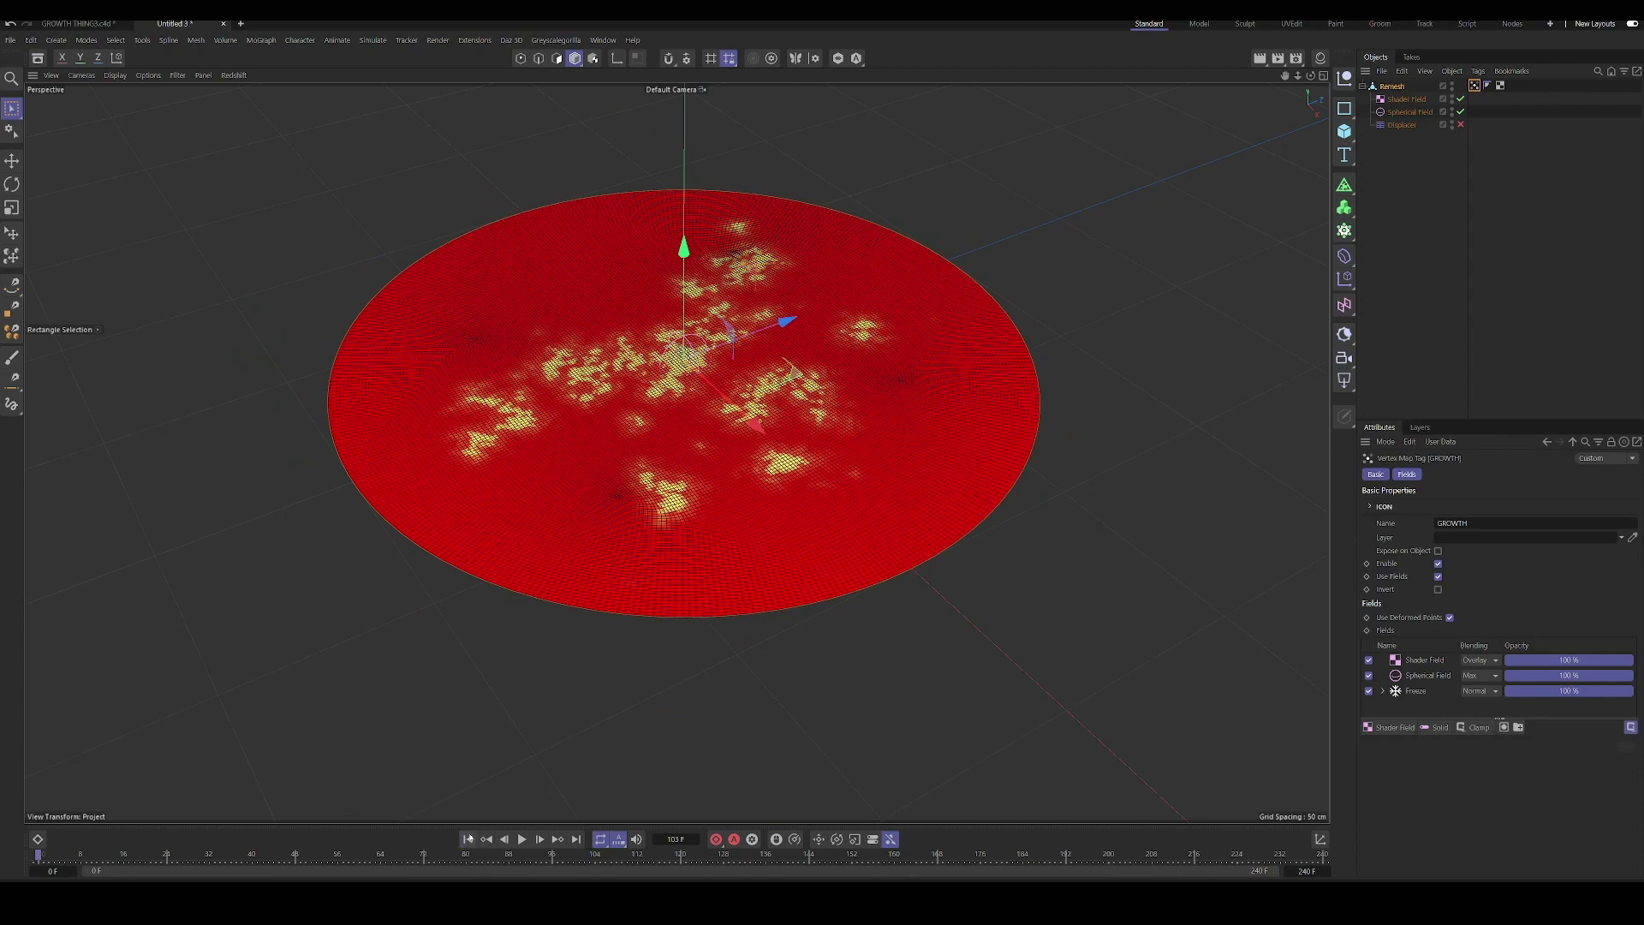
pyautogui.click(487, 843)
# - Change the Shader Field's noise type from Poxo to Noise, then preview and rewind
pyautogui.click(1417, 660)
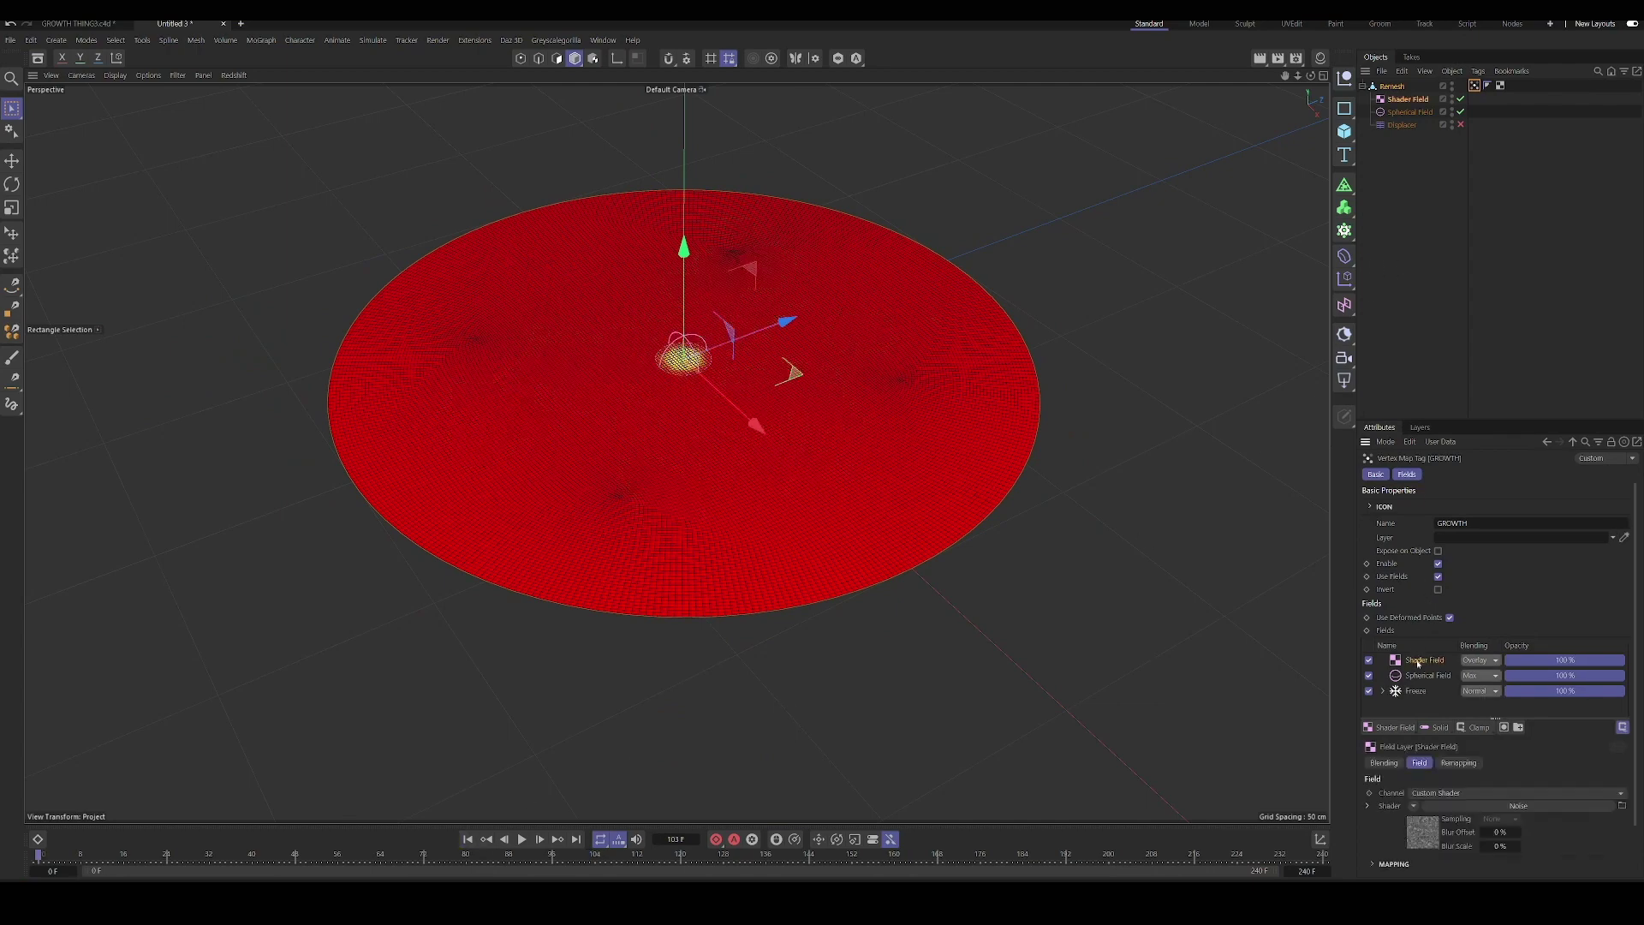
pyautogui.click(1426, 839)
pyautogui.click(1477, 626)
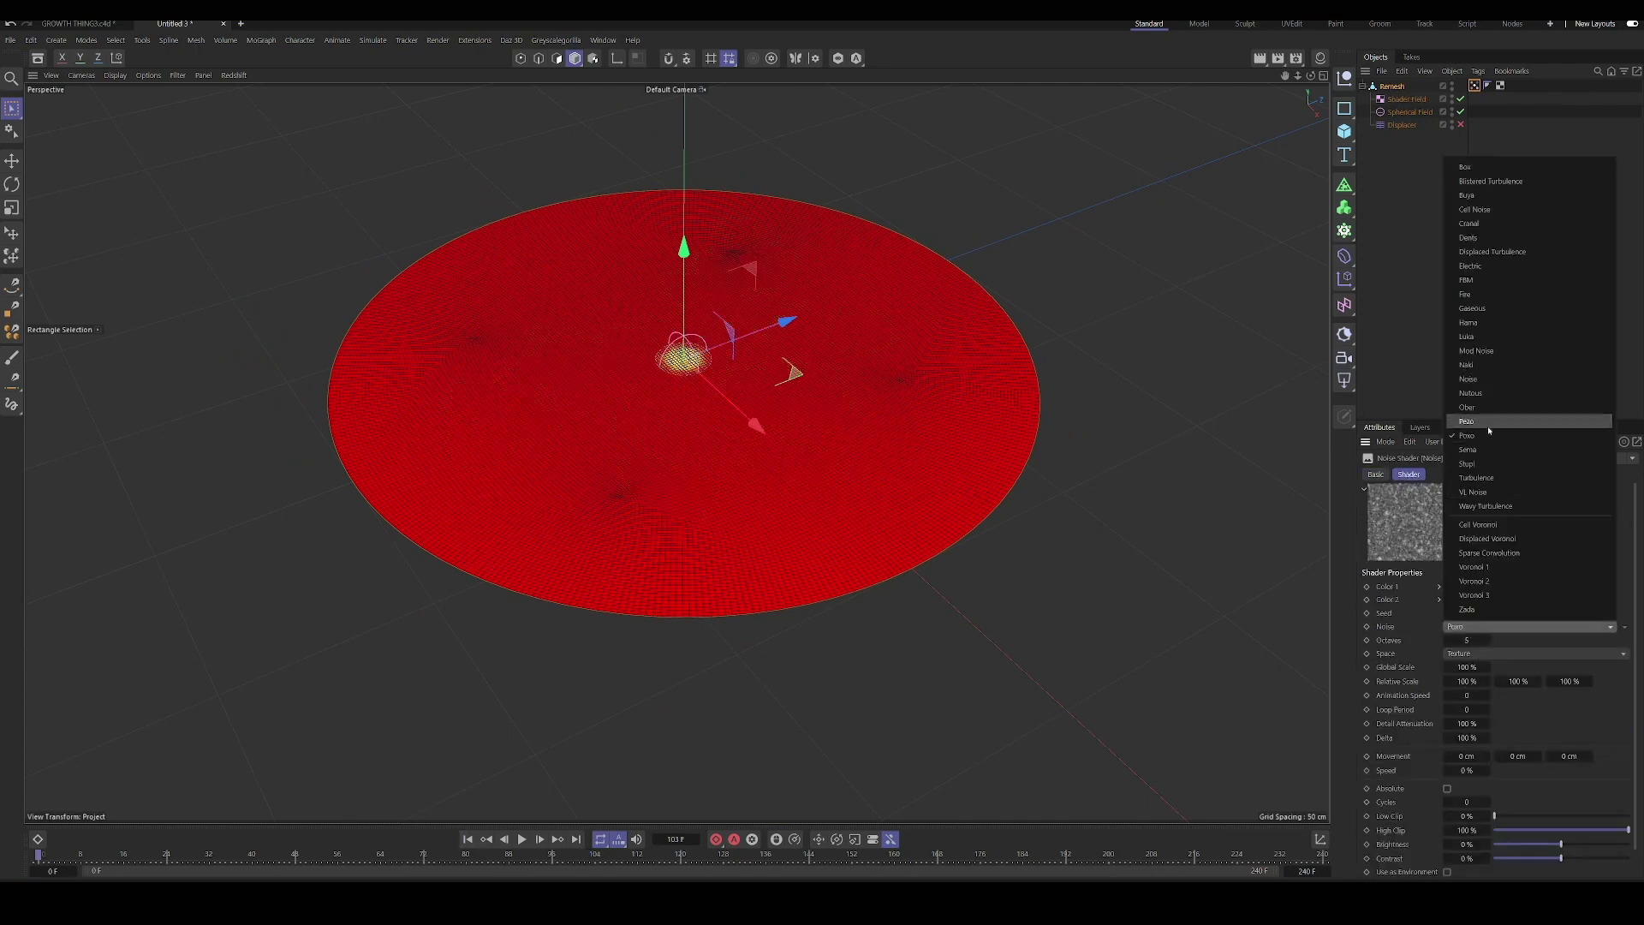
pyautogui.click(1490, 380)
pyautogui.keyDown('alt'); pyautogui.moveTo(942, 600); pyautogui.dragTo(882, 587); pyautogui.keyUp('alt')
pyautogui.click(524, 841)
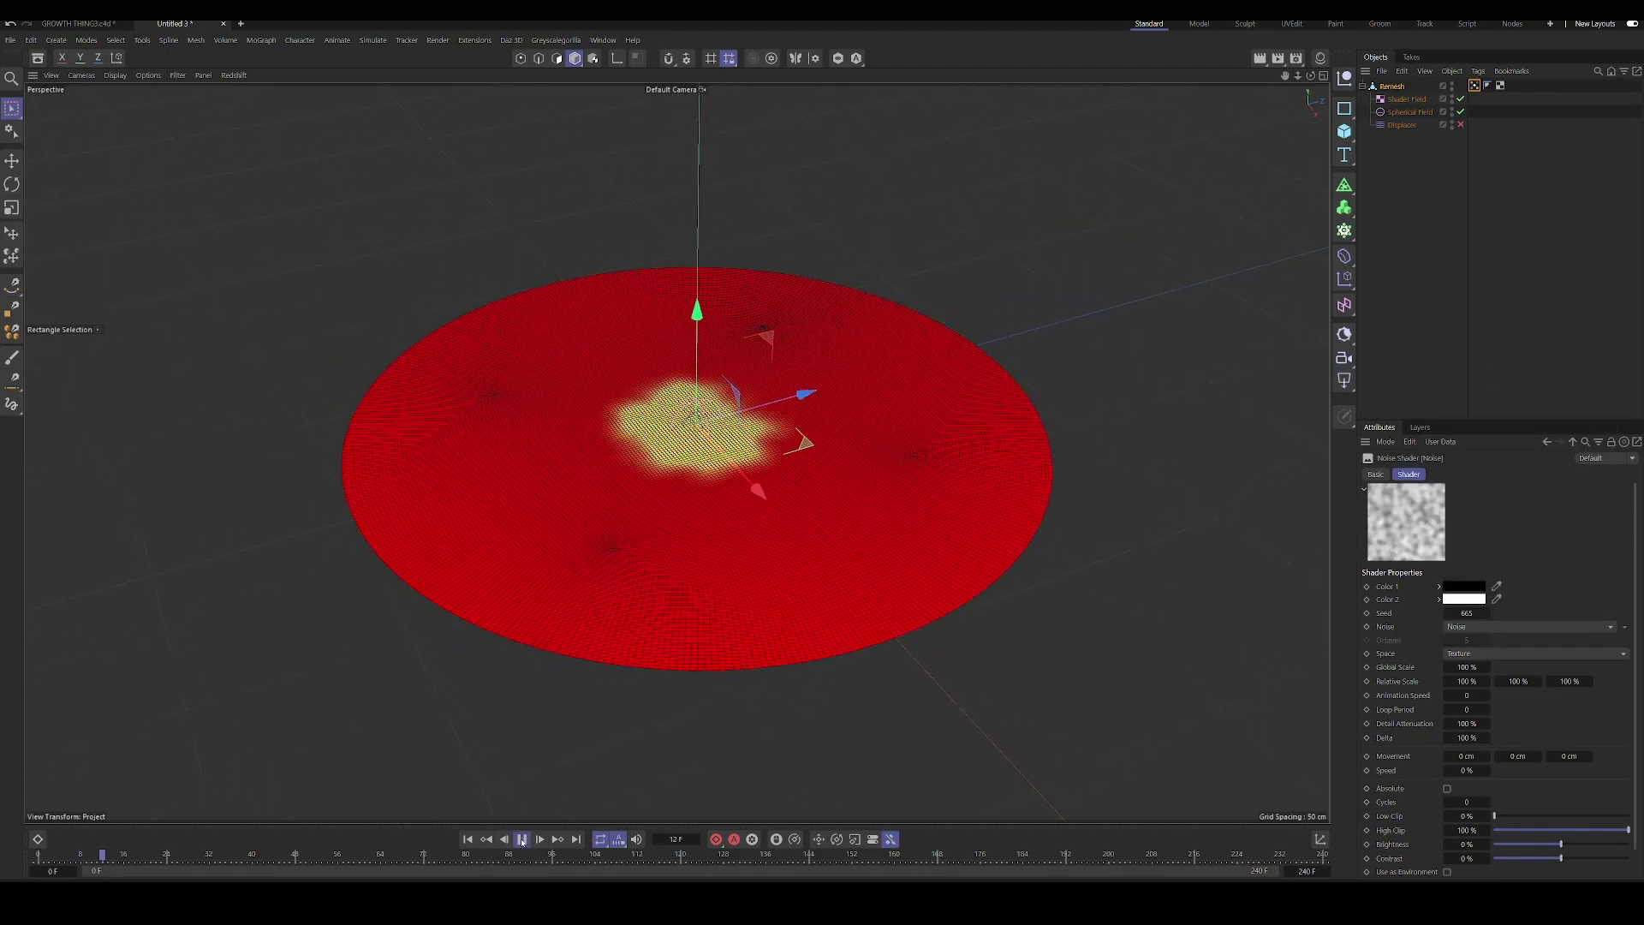
pyautogui.click(522, 840)
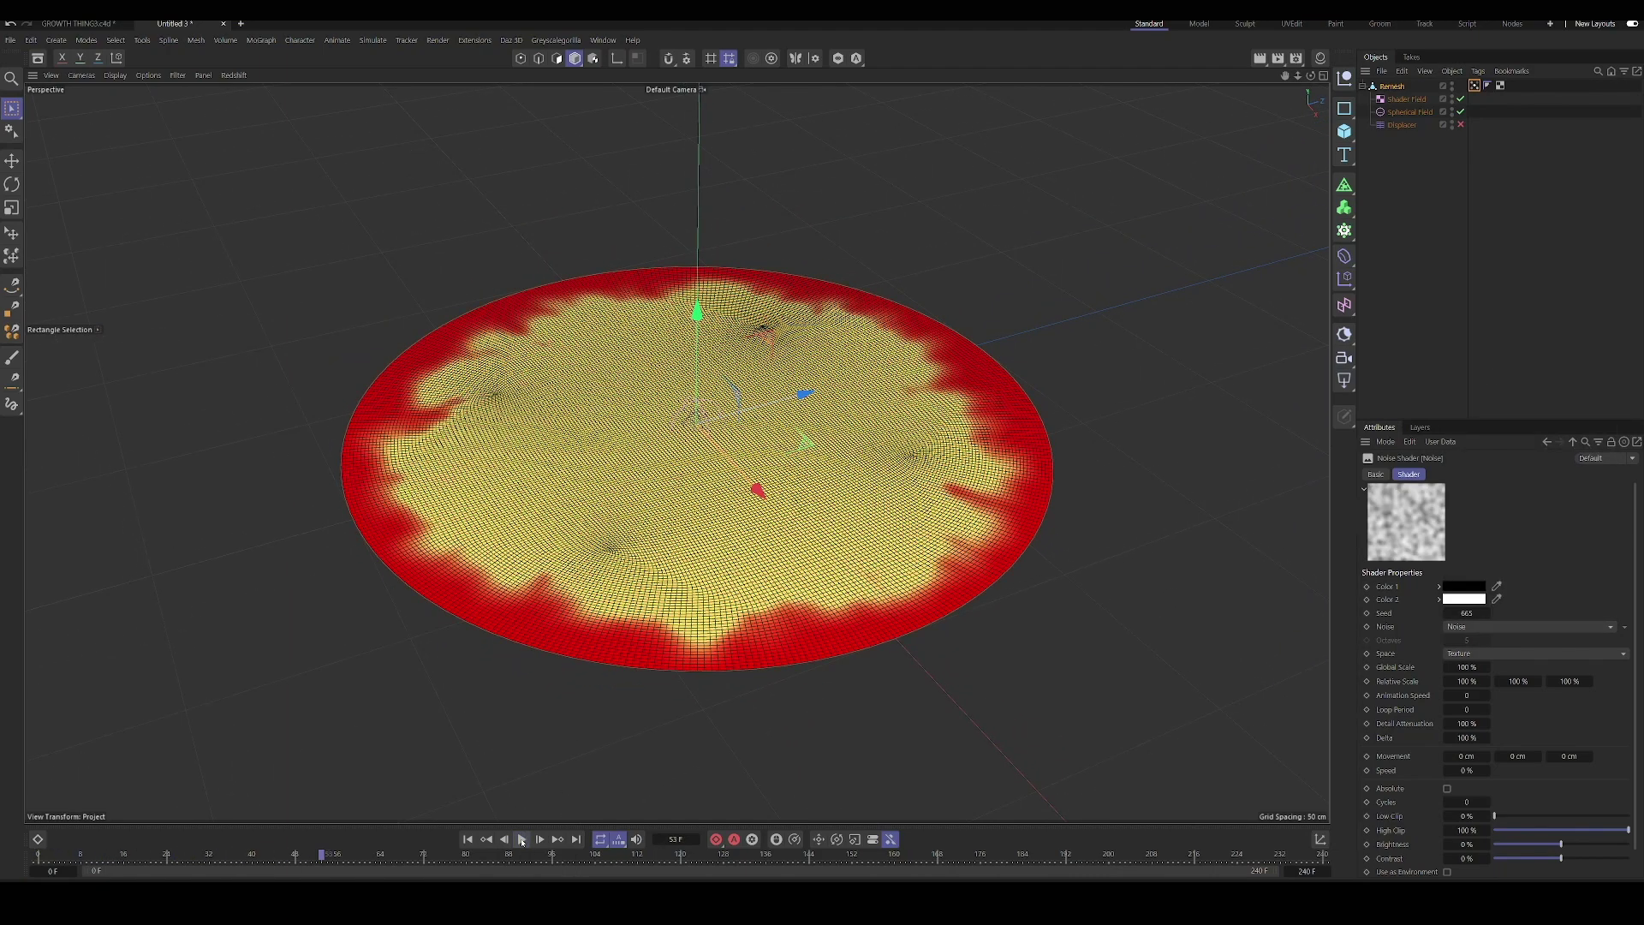
pyautogui.click(468, 840)
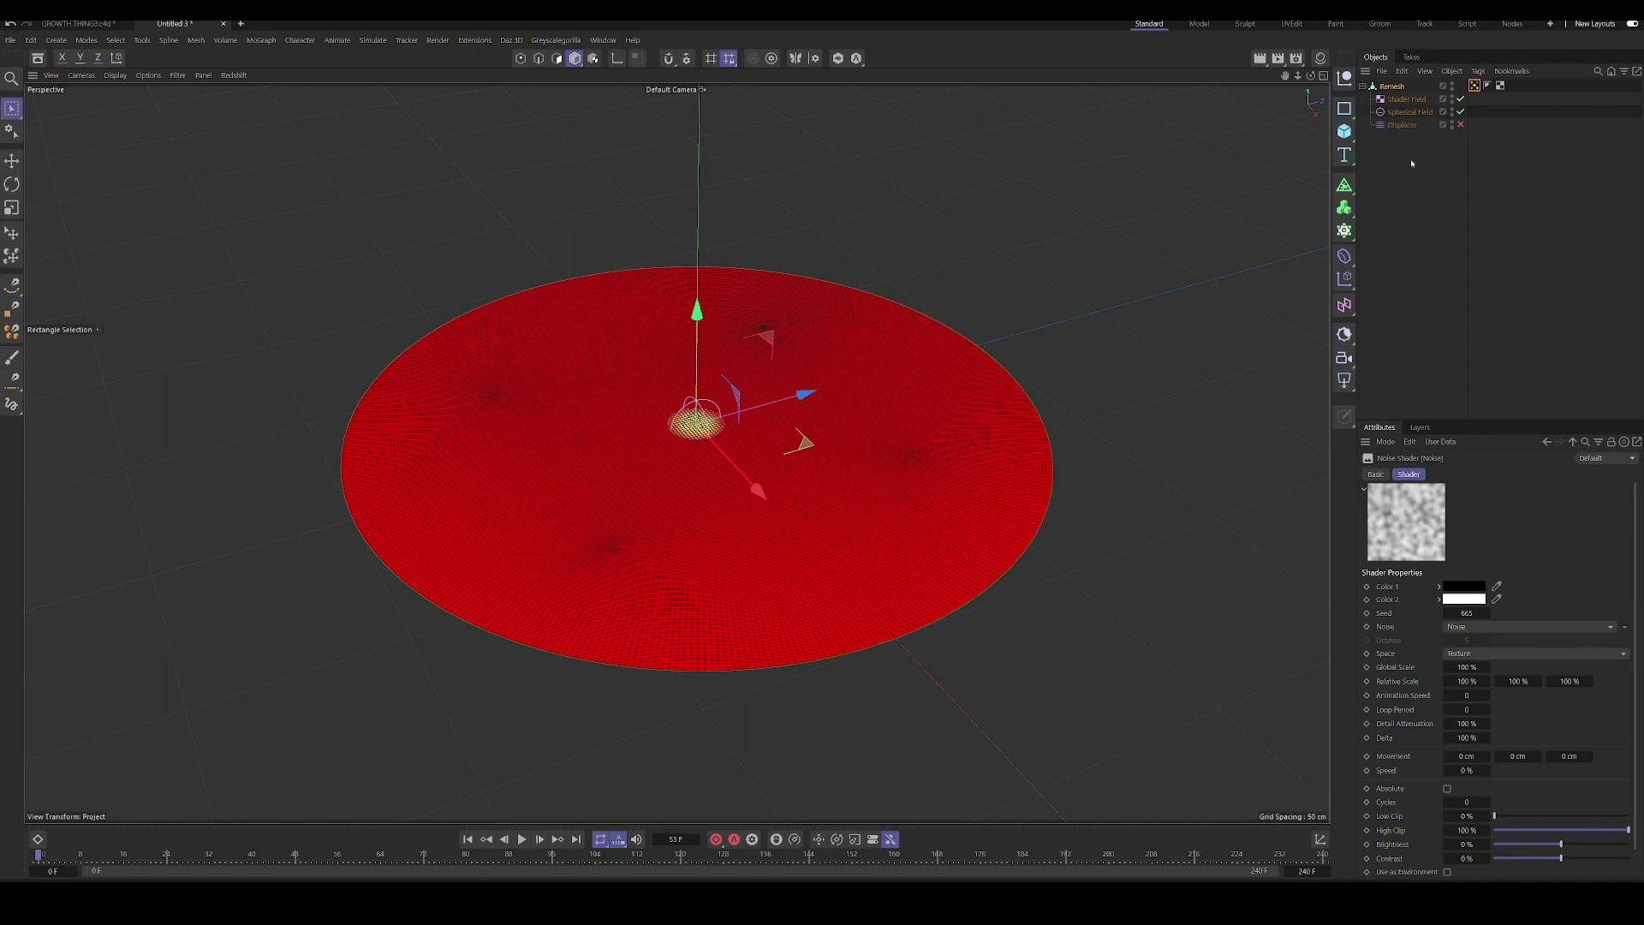
# - Enable the Displacer and preview the displaced growth animation from the start
pyautogui.click(1461, 124)
pyautogui.click(521, 839)
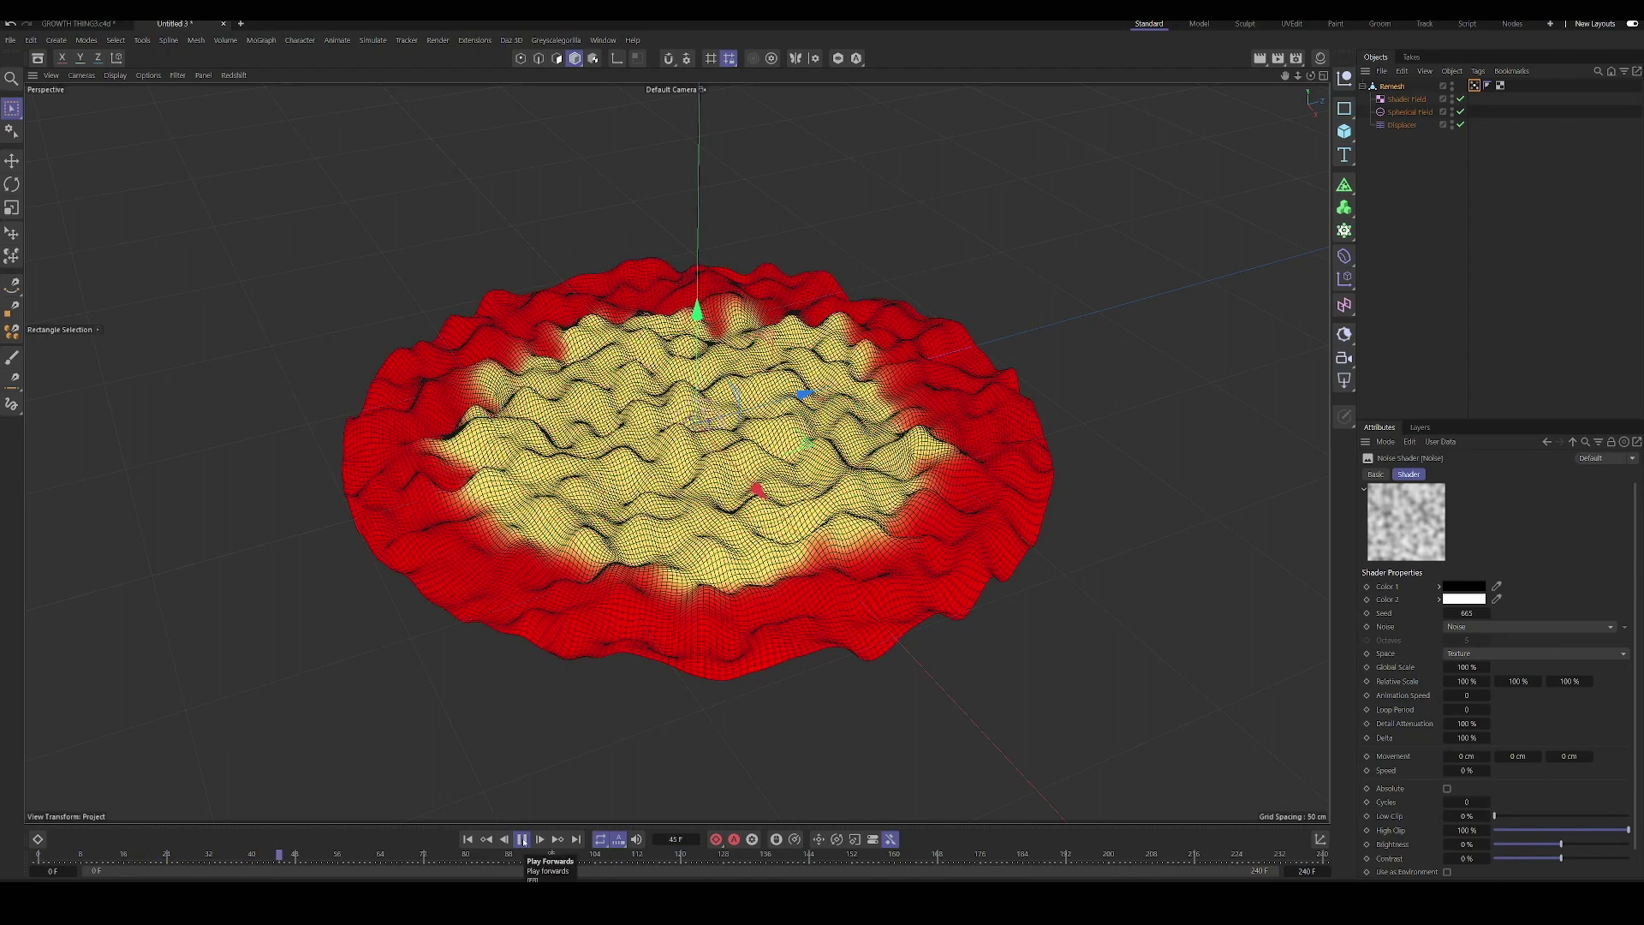
pyautogui.click(522, 840)
pyautogui.click(467, 839)
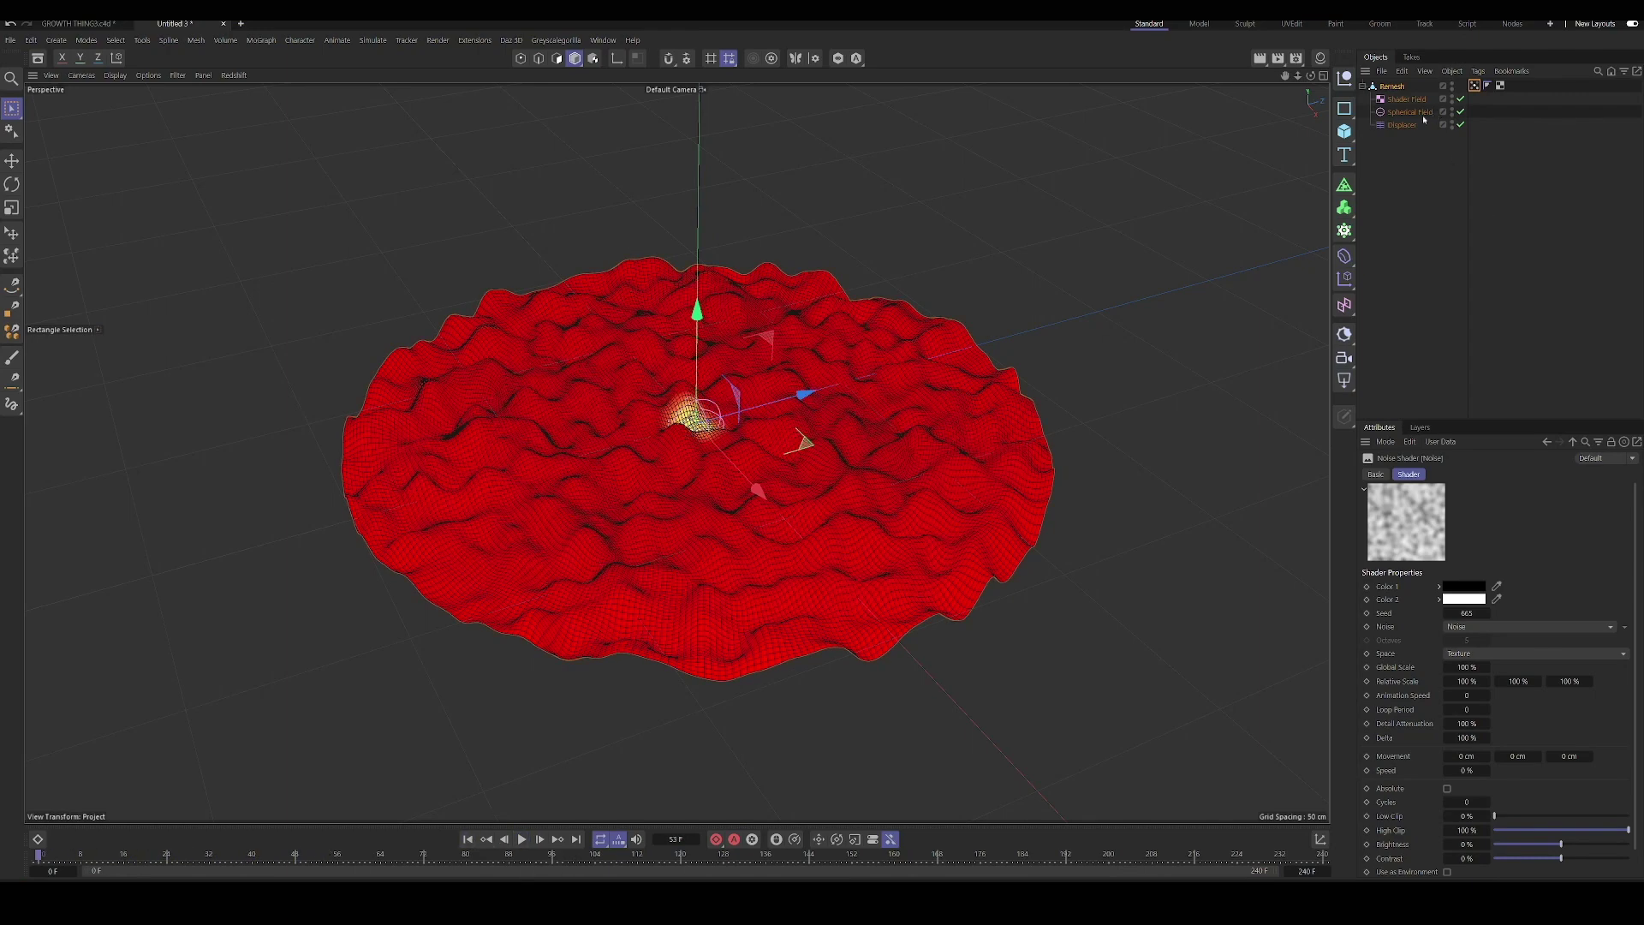
# - Add the GROWTH vertex map to the Displacer's Fields list and preview the growth
pyautogui.click(1401, 125)
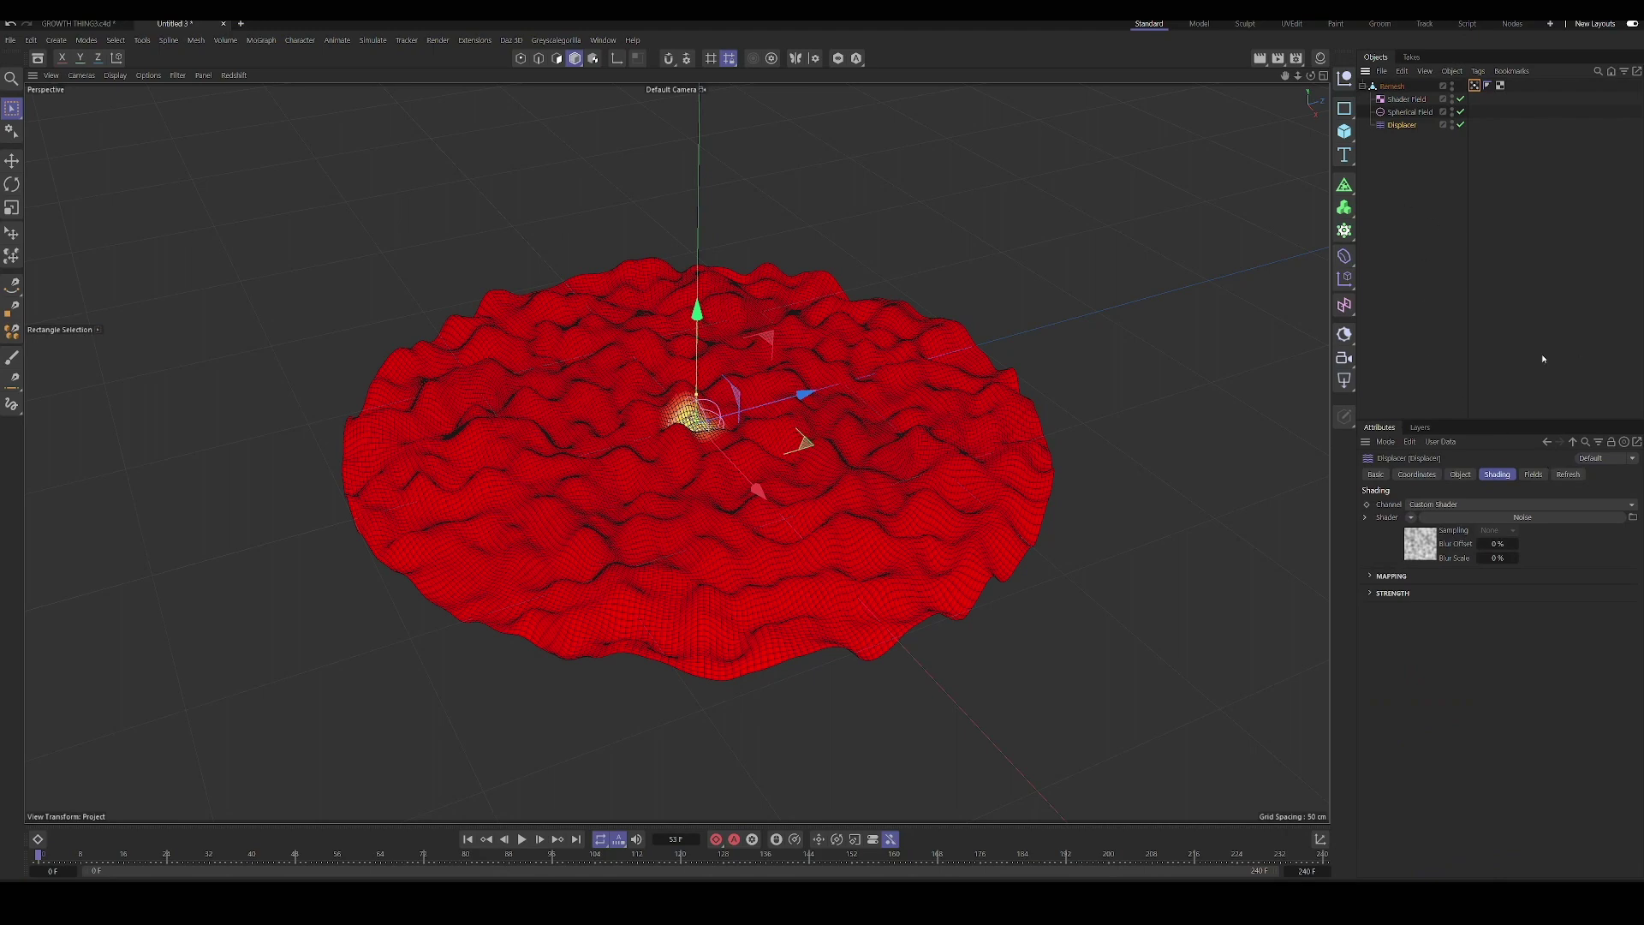
pyautogui.click(1460, 475)
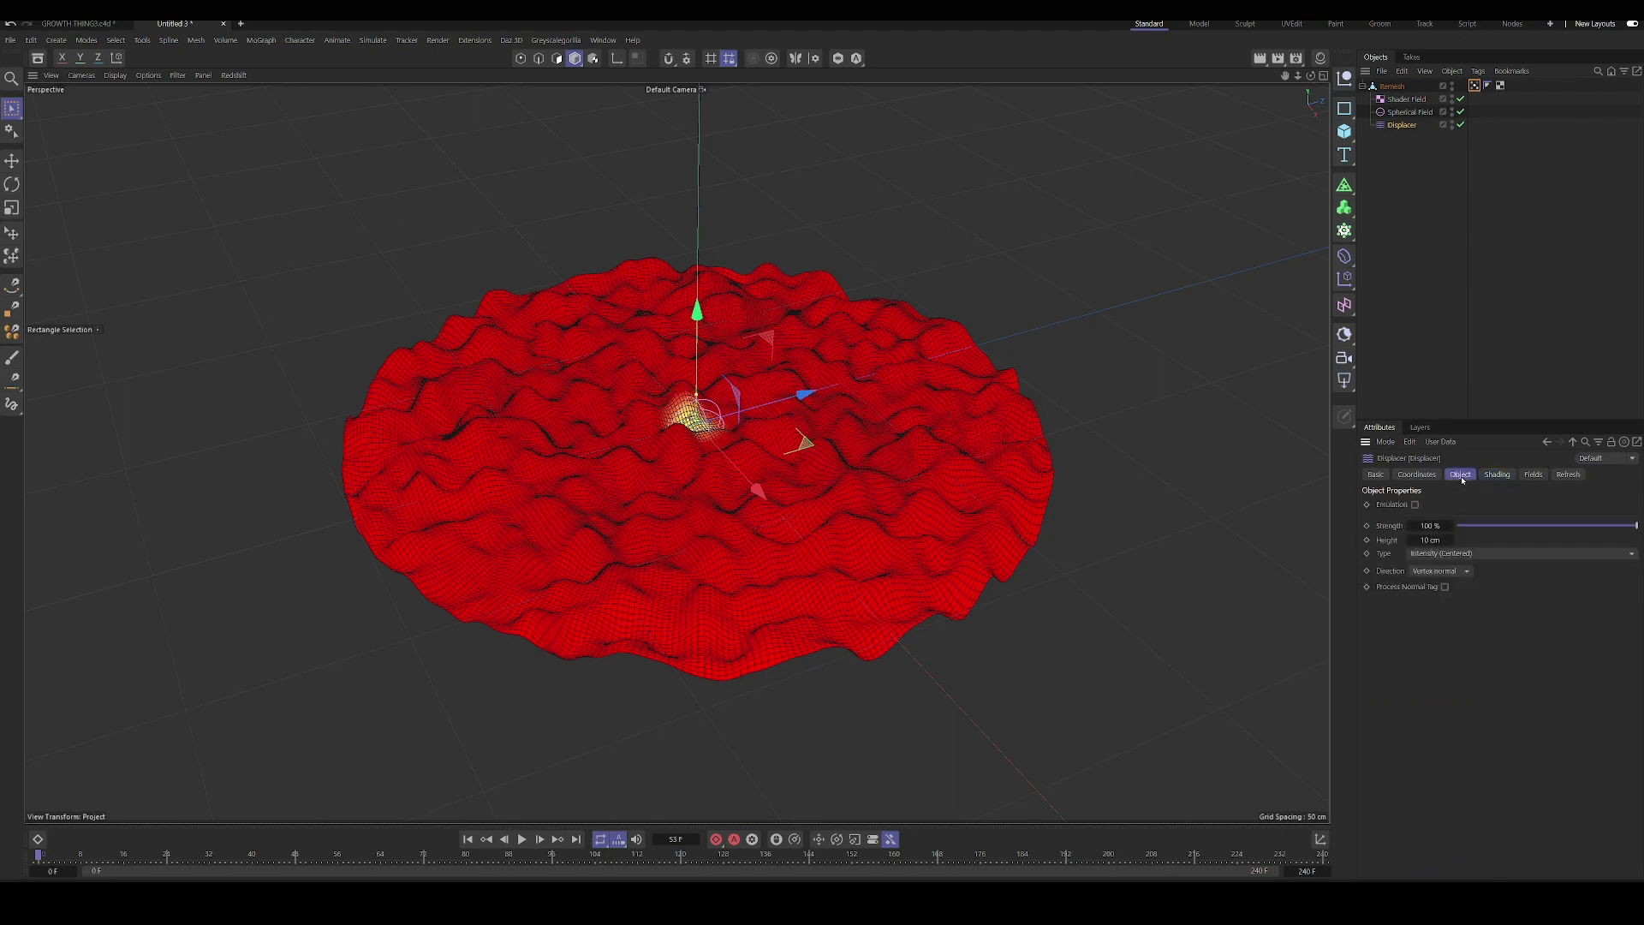
pyautogui.click(1536, 476)
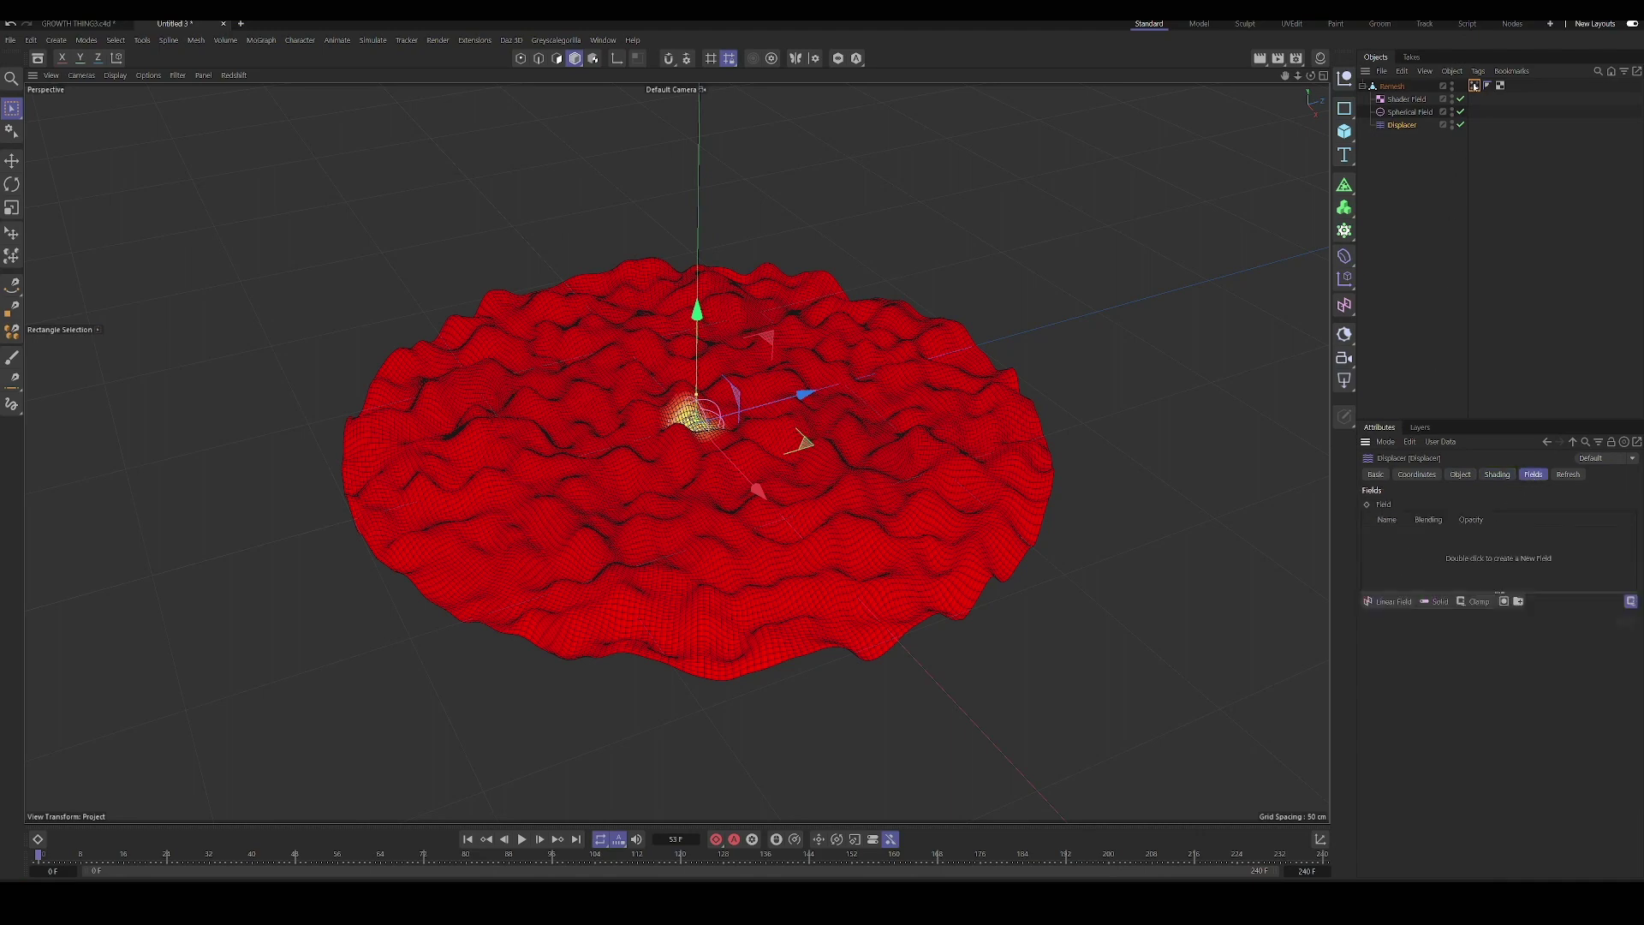
pyautogui.moveTo(1406, 99); pyautogui.dragTo(1429, 550)
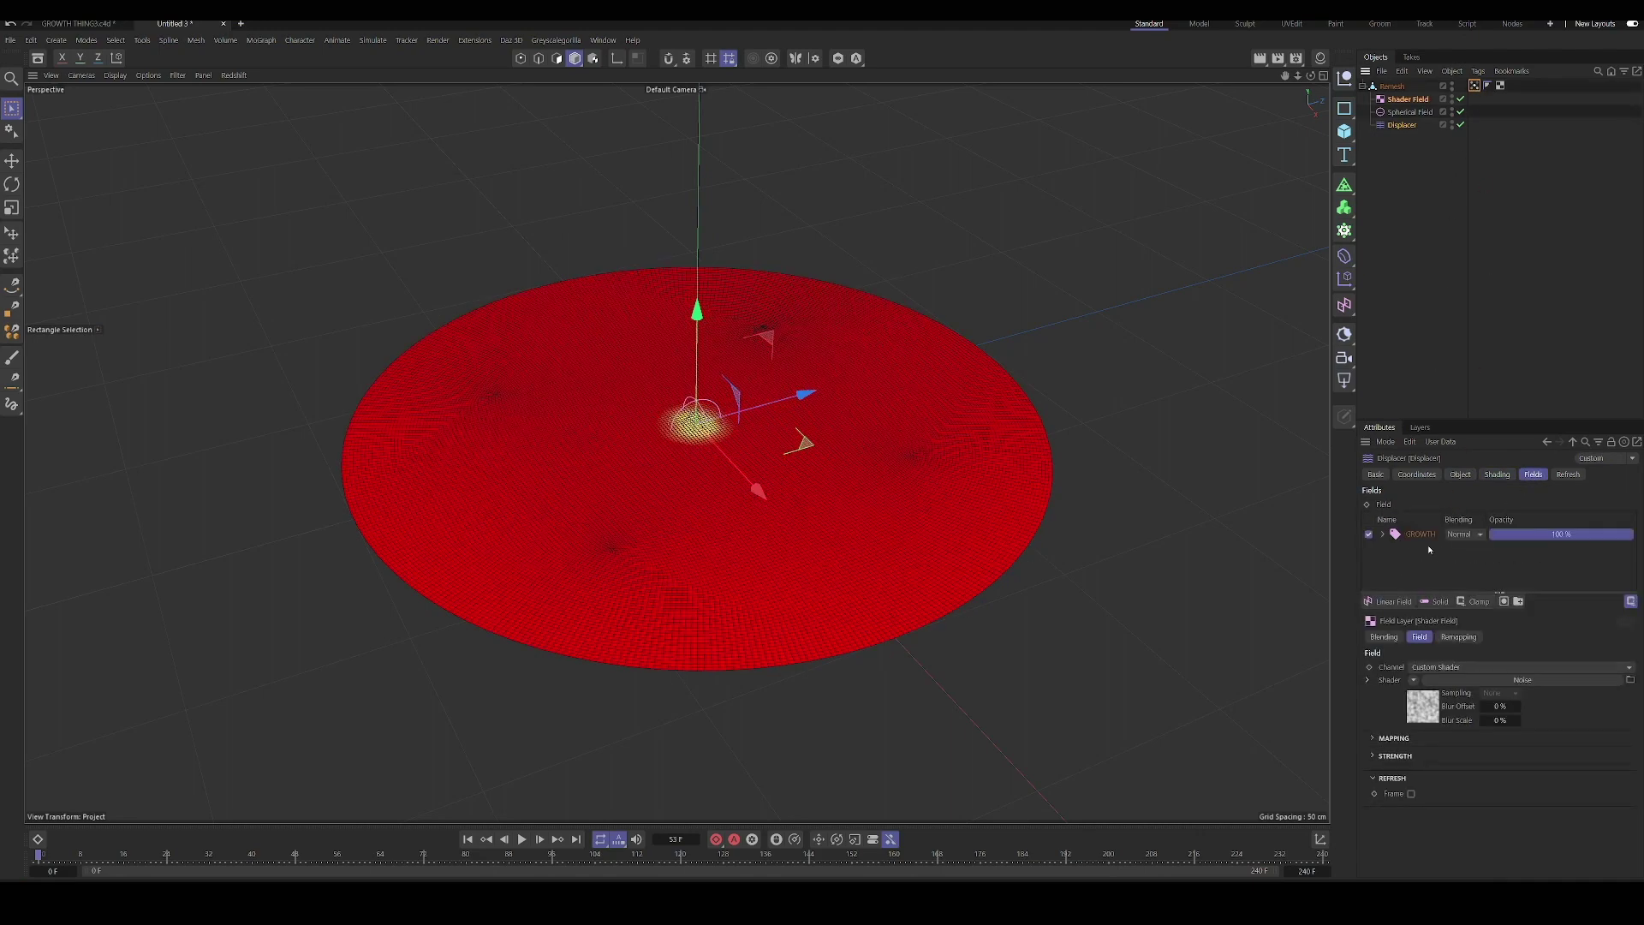
pyautogui.click(521, 840)
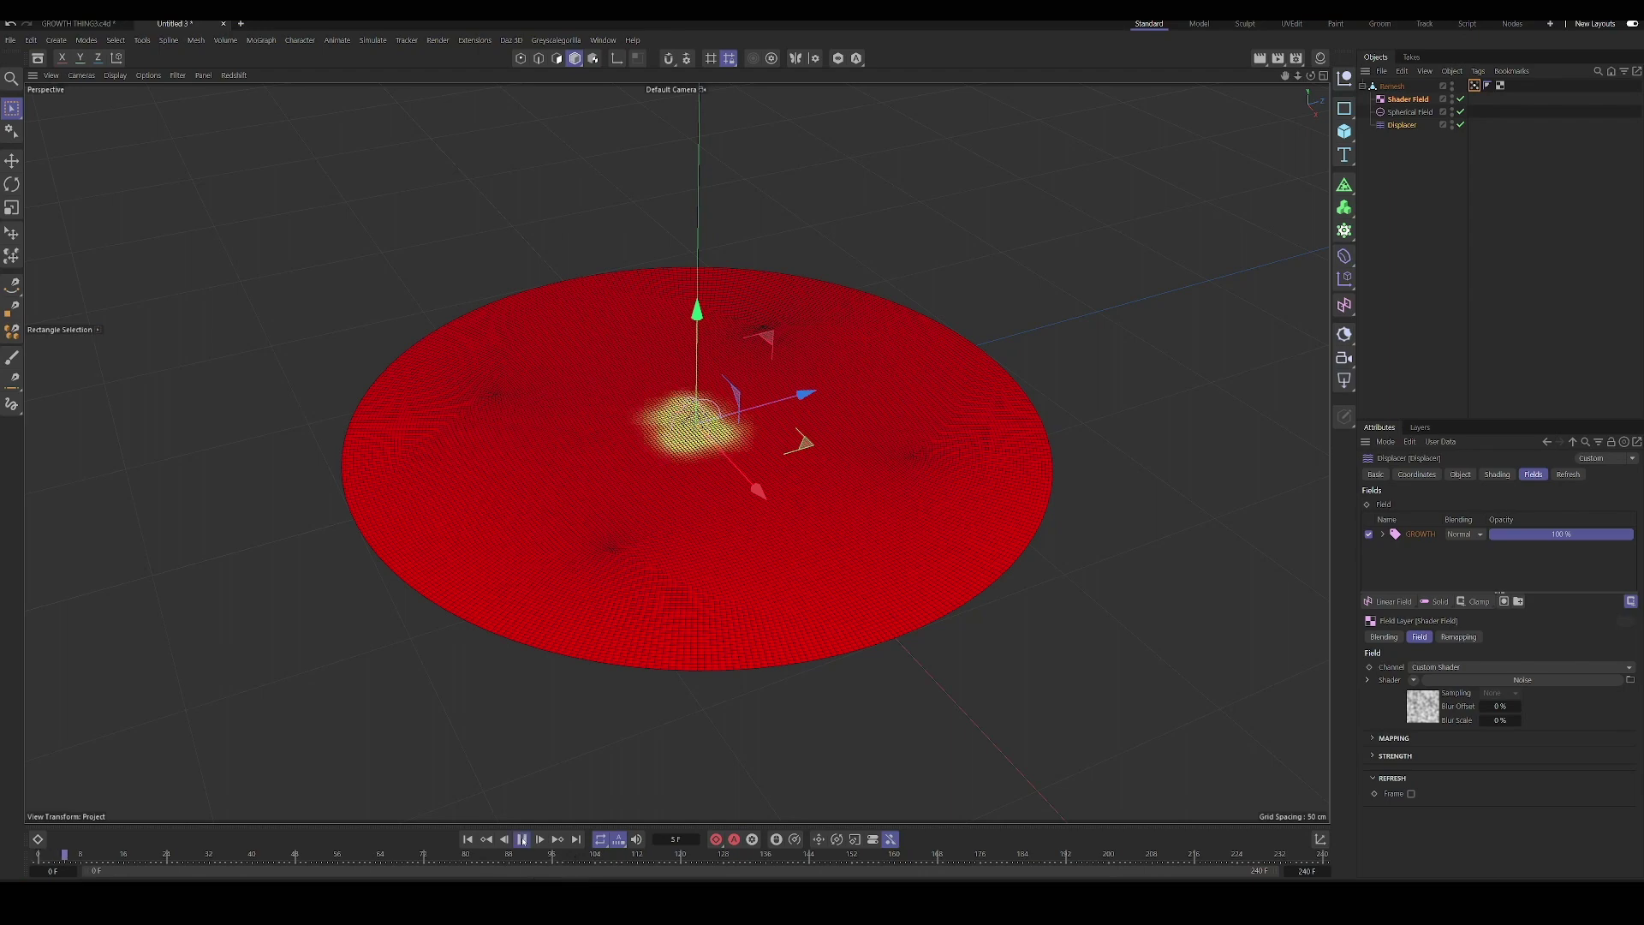
pyautogui.click(521, 839)
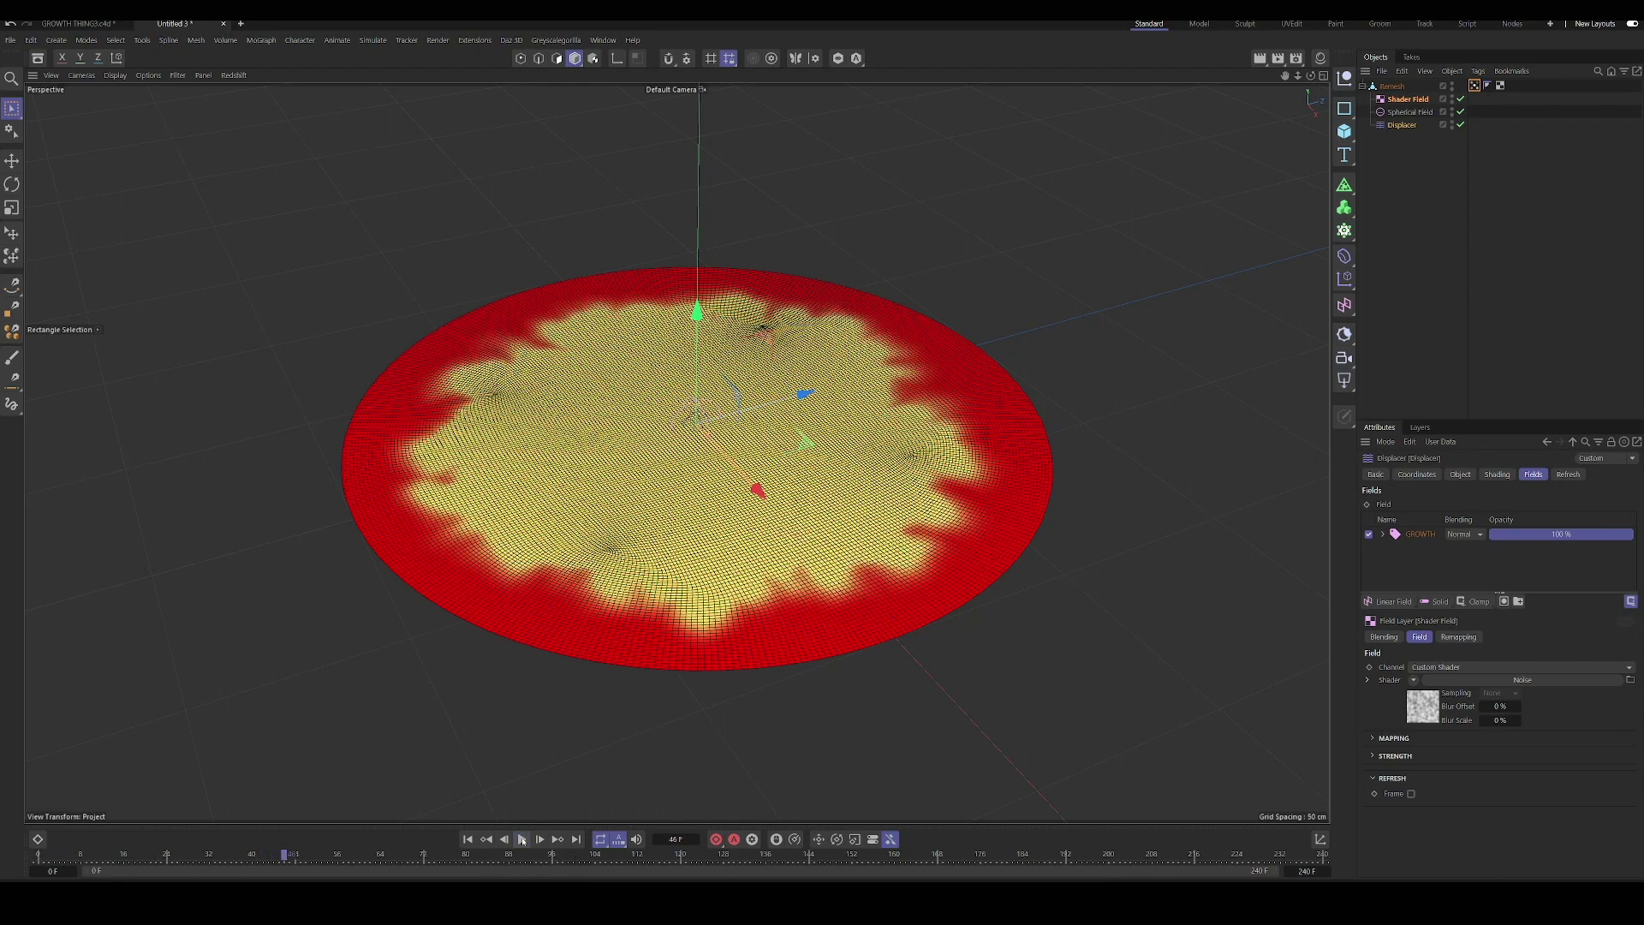
# - Uncheck Use Deformed Points on the GROWTH map and replay the growth from frame 0
pyautogui.click(1474, 86)
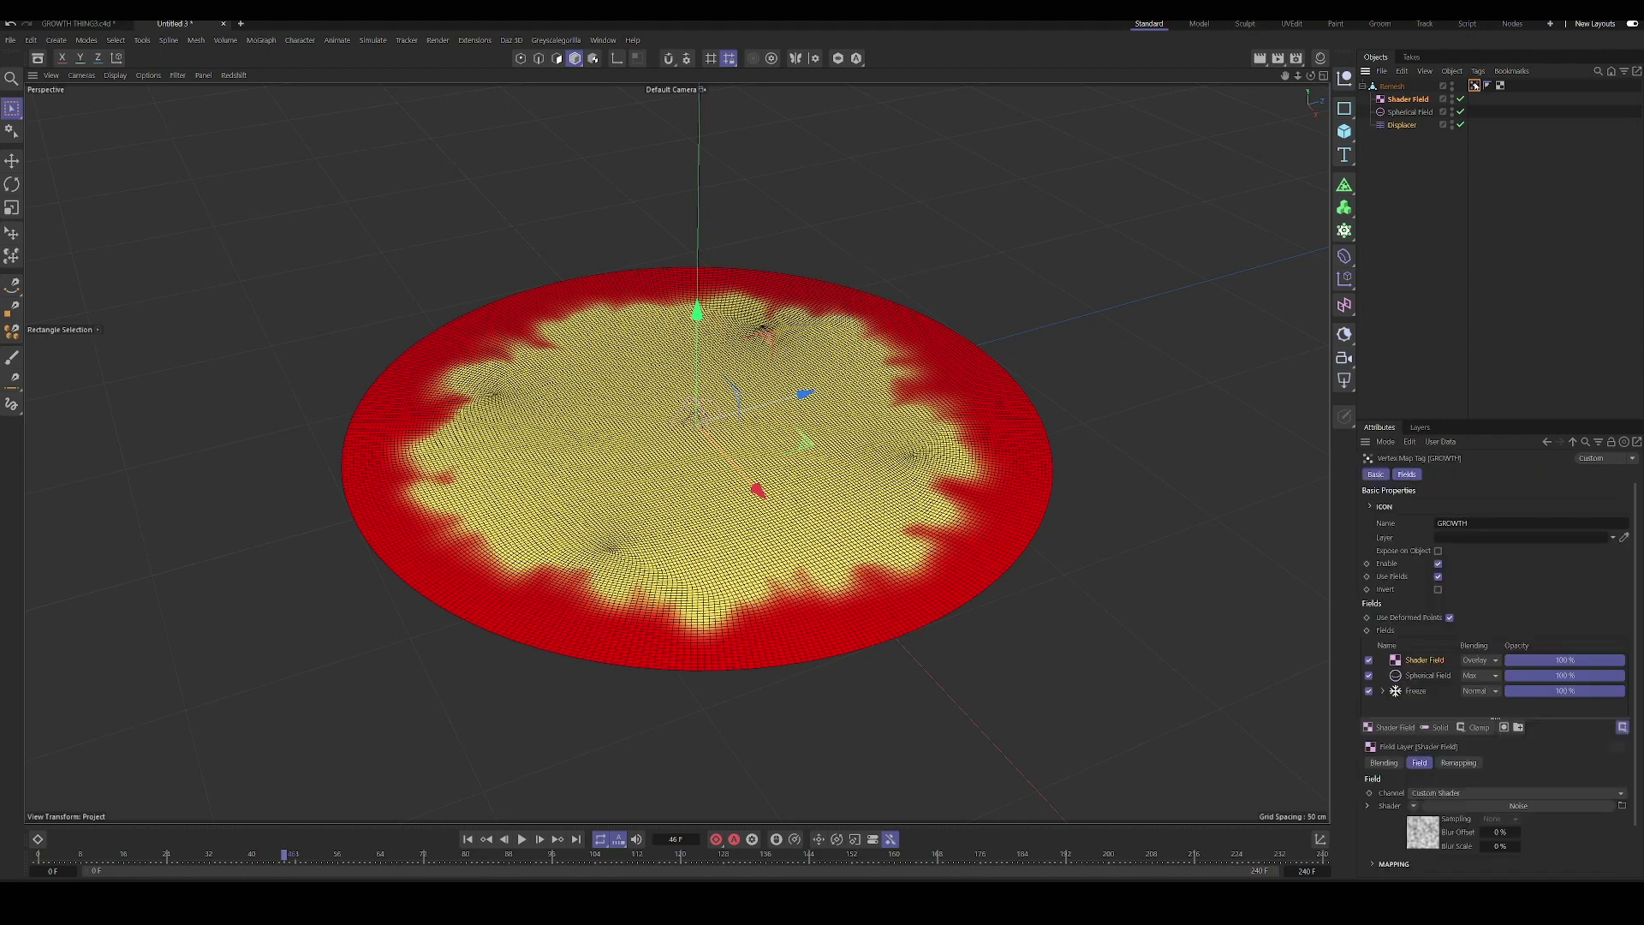
pyautogui.click(1450, 617)
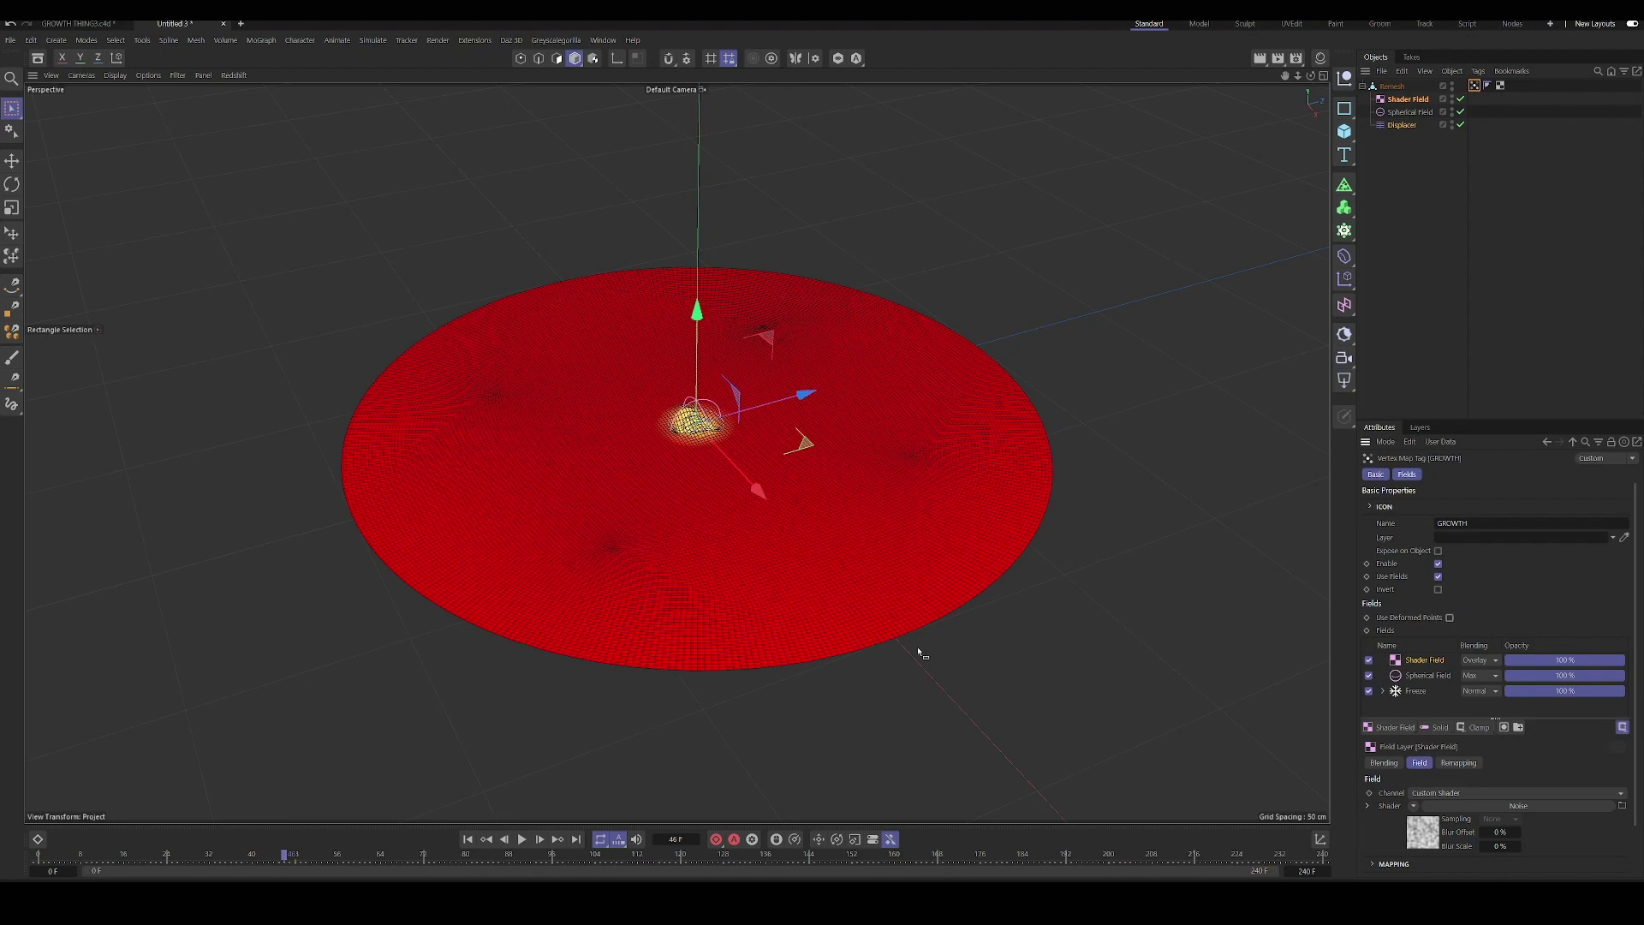
pyautogui.hotkey('shift', 'f')
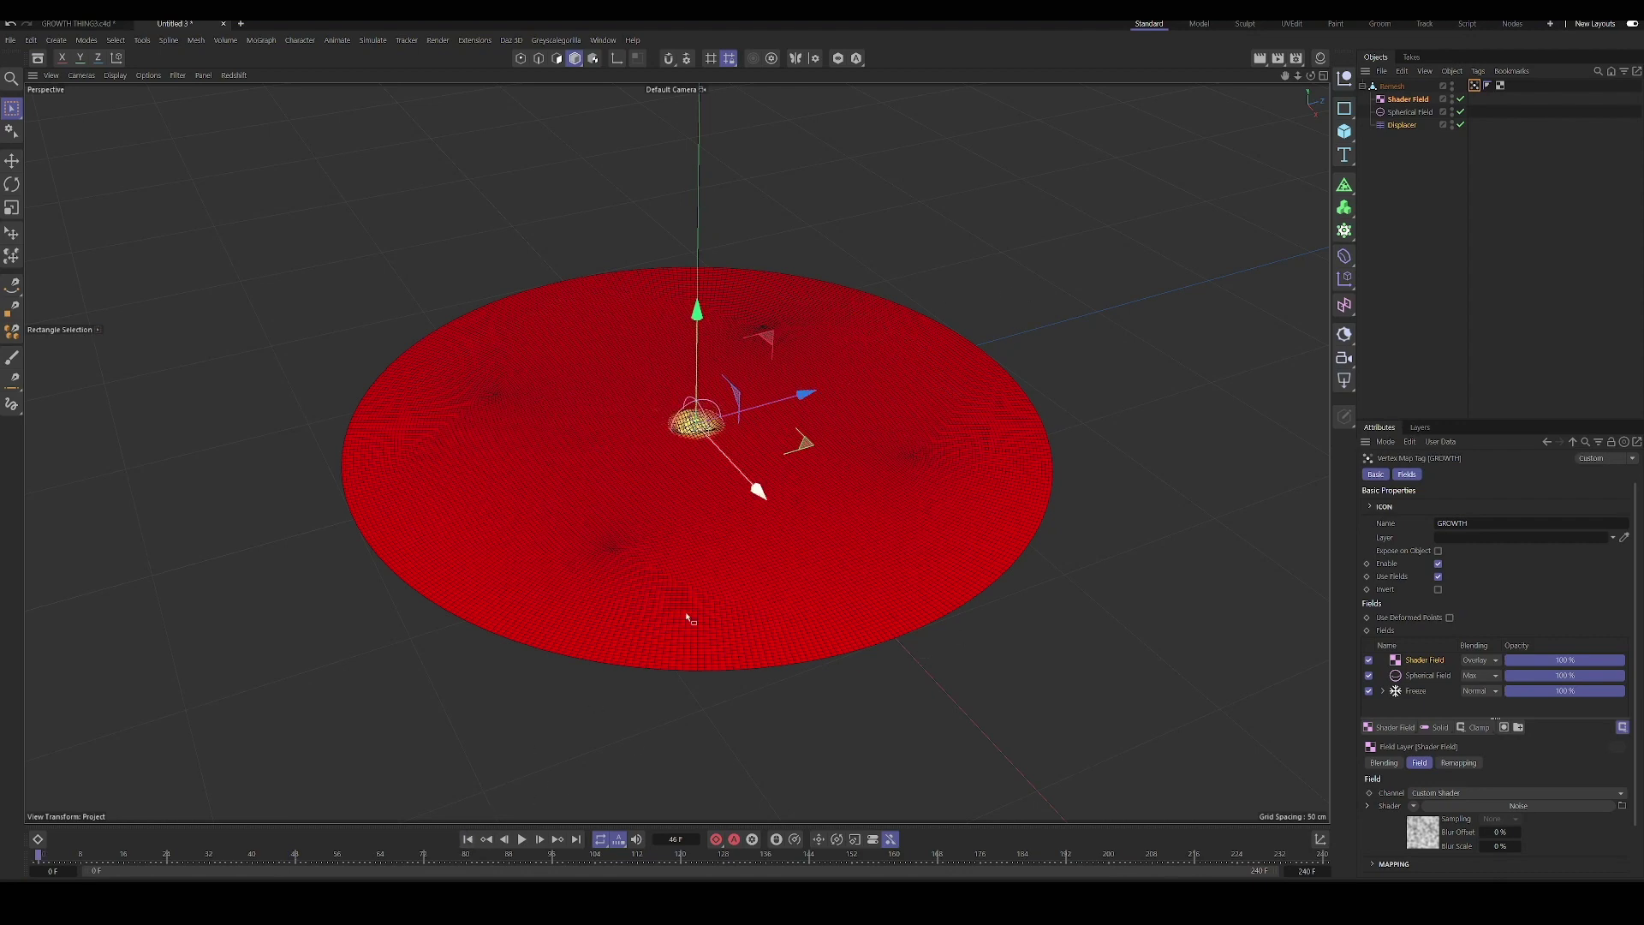
pyautogui.click(521, 839)
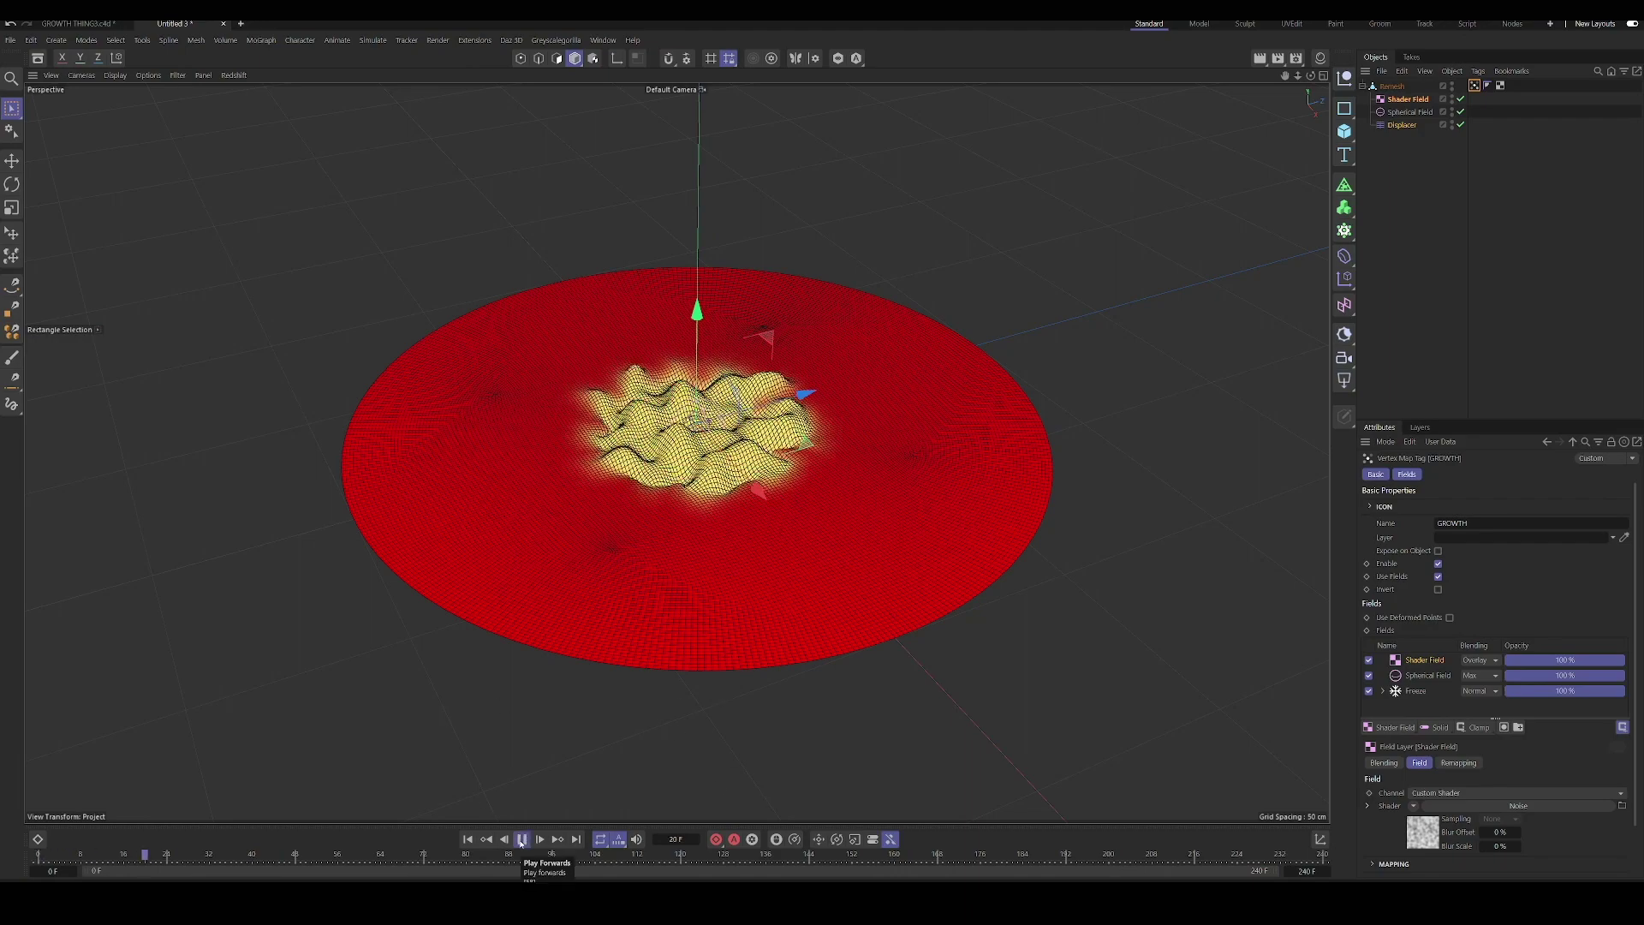
pyautogui.press('F8')
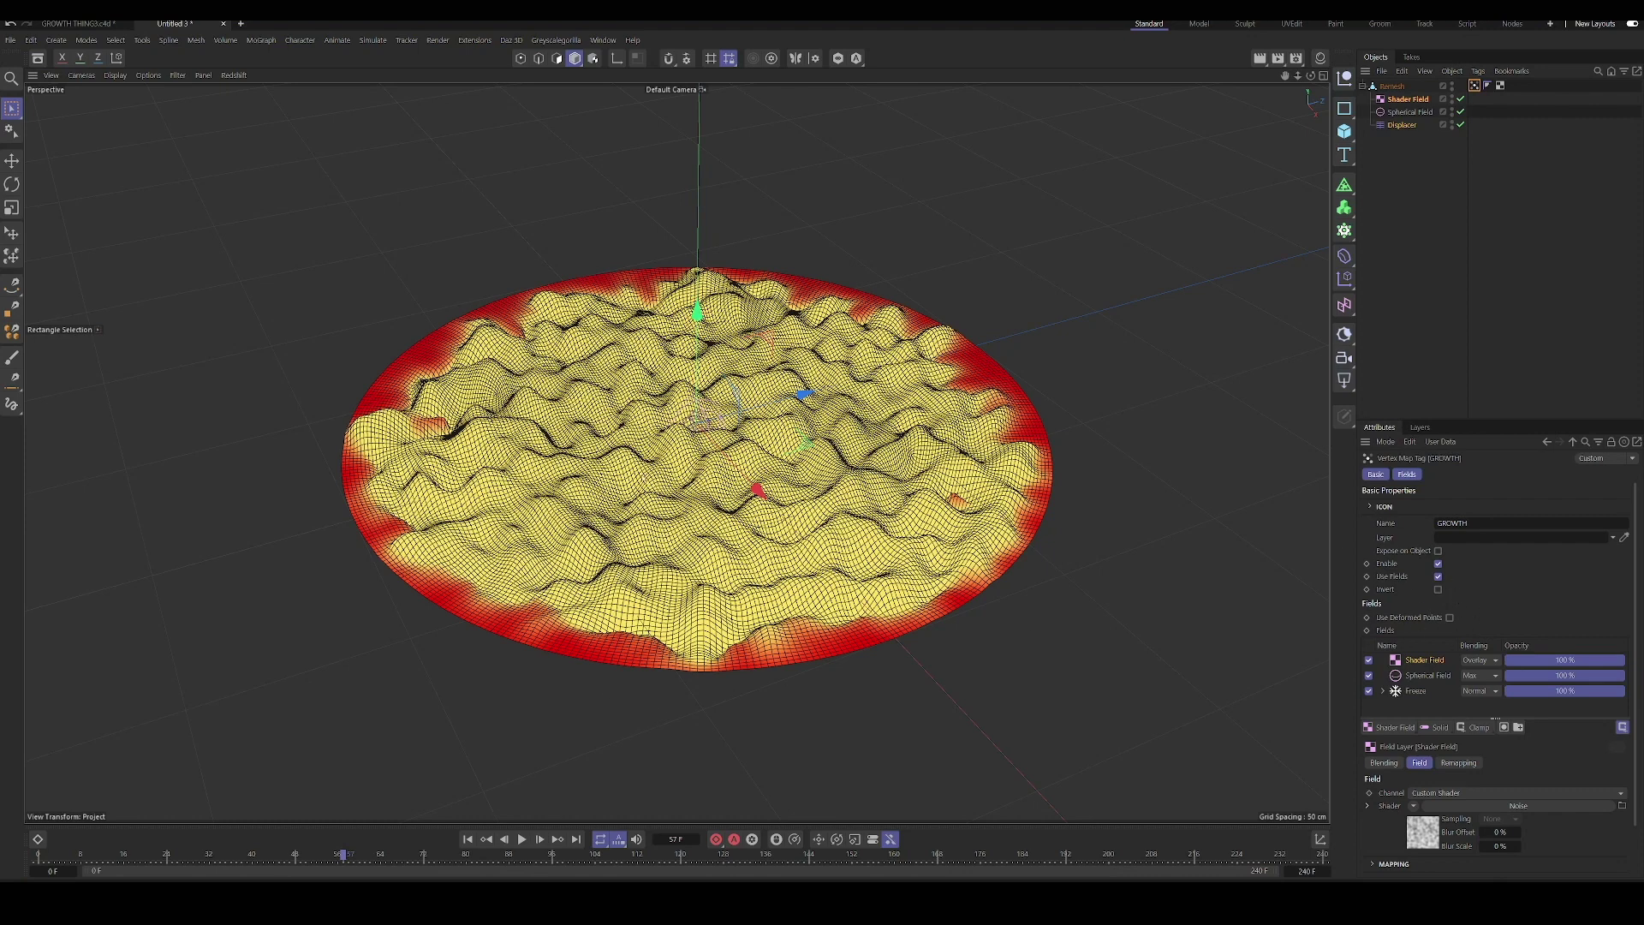
pyautogui.click(468, 839)
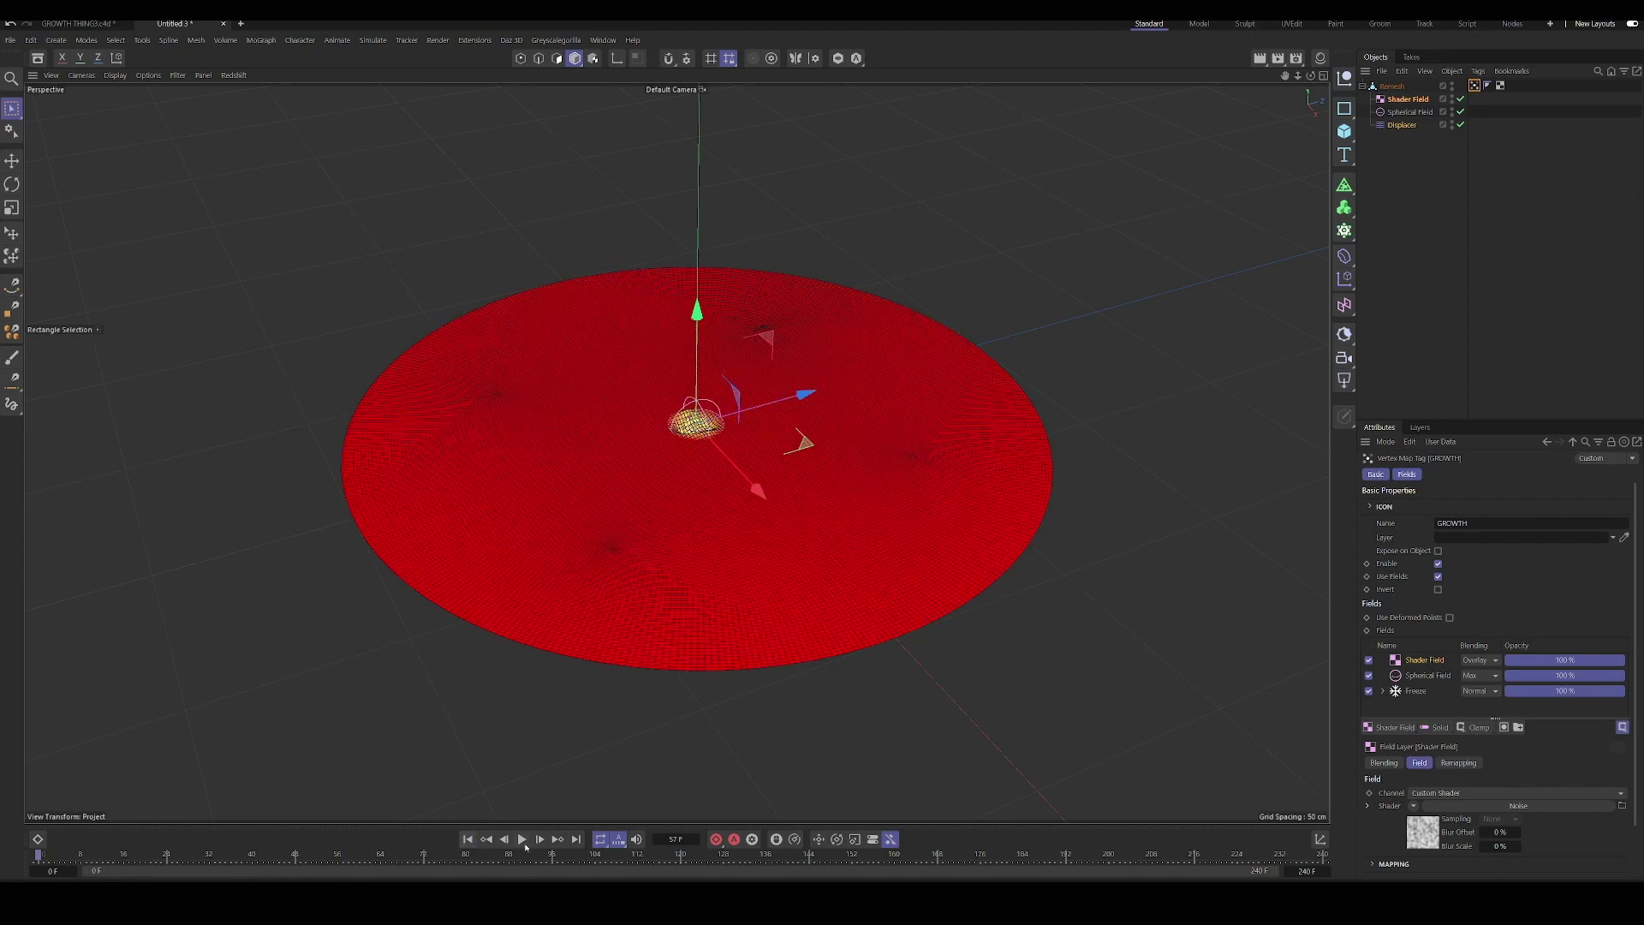
pyautogui.click(521, 839)
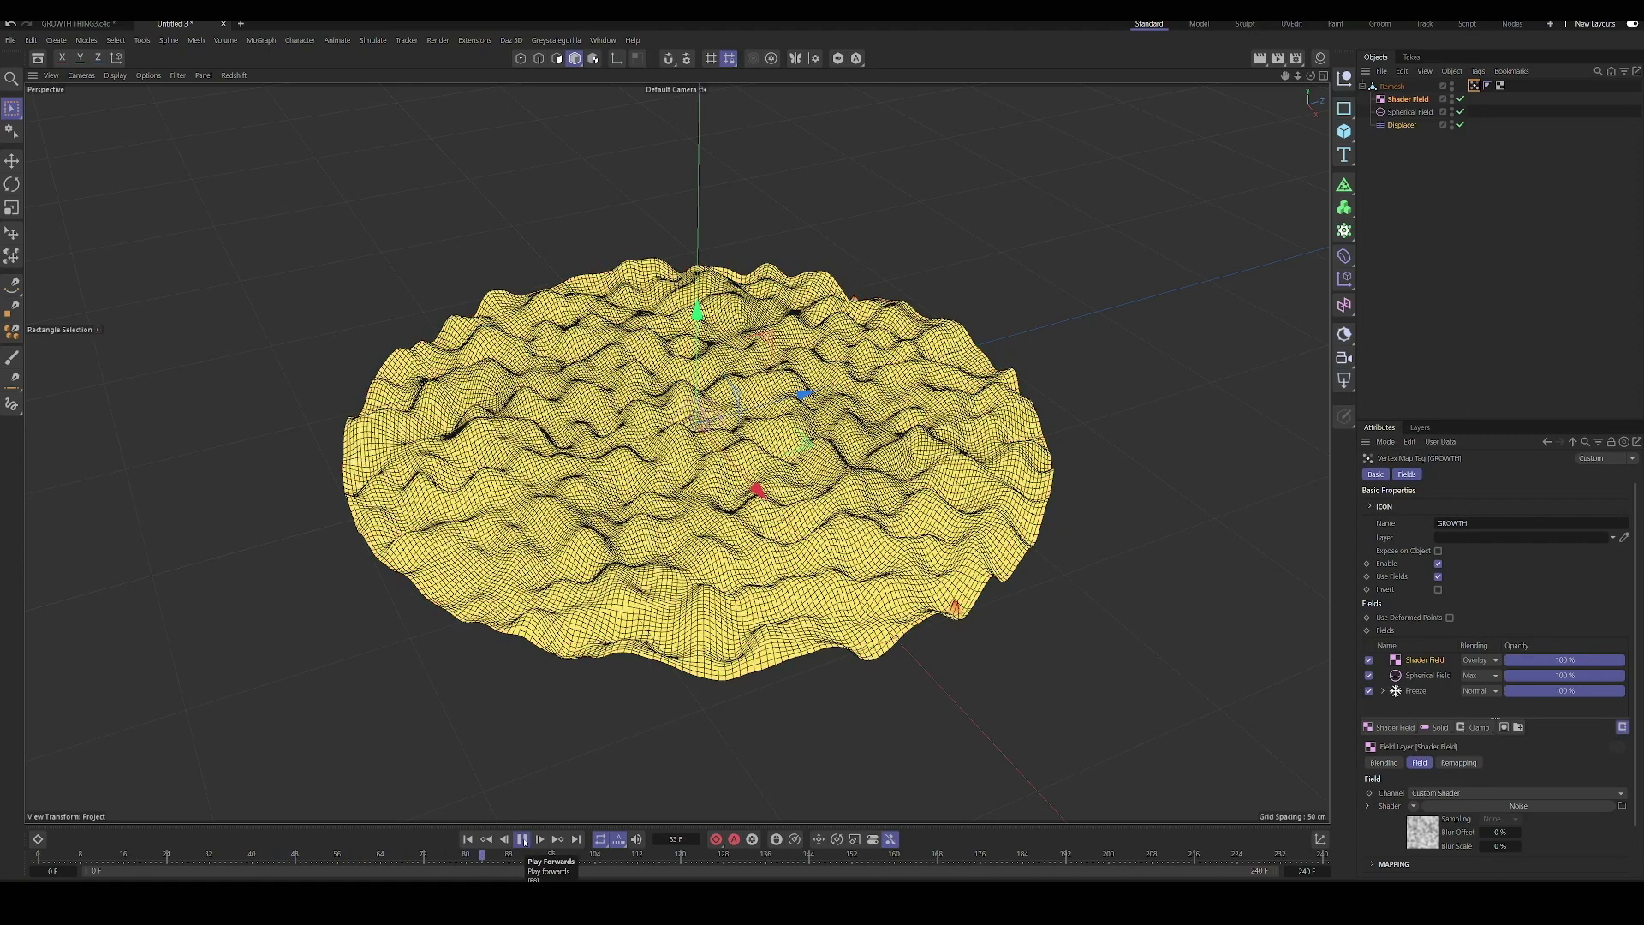
pyautogui.click(467, 840)
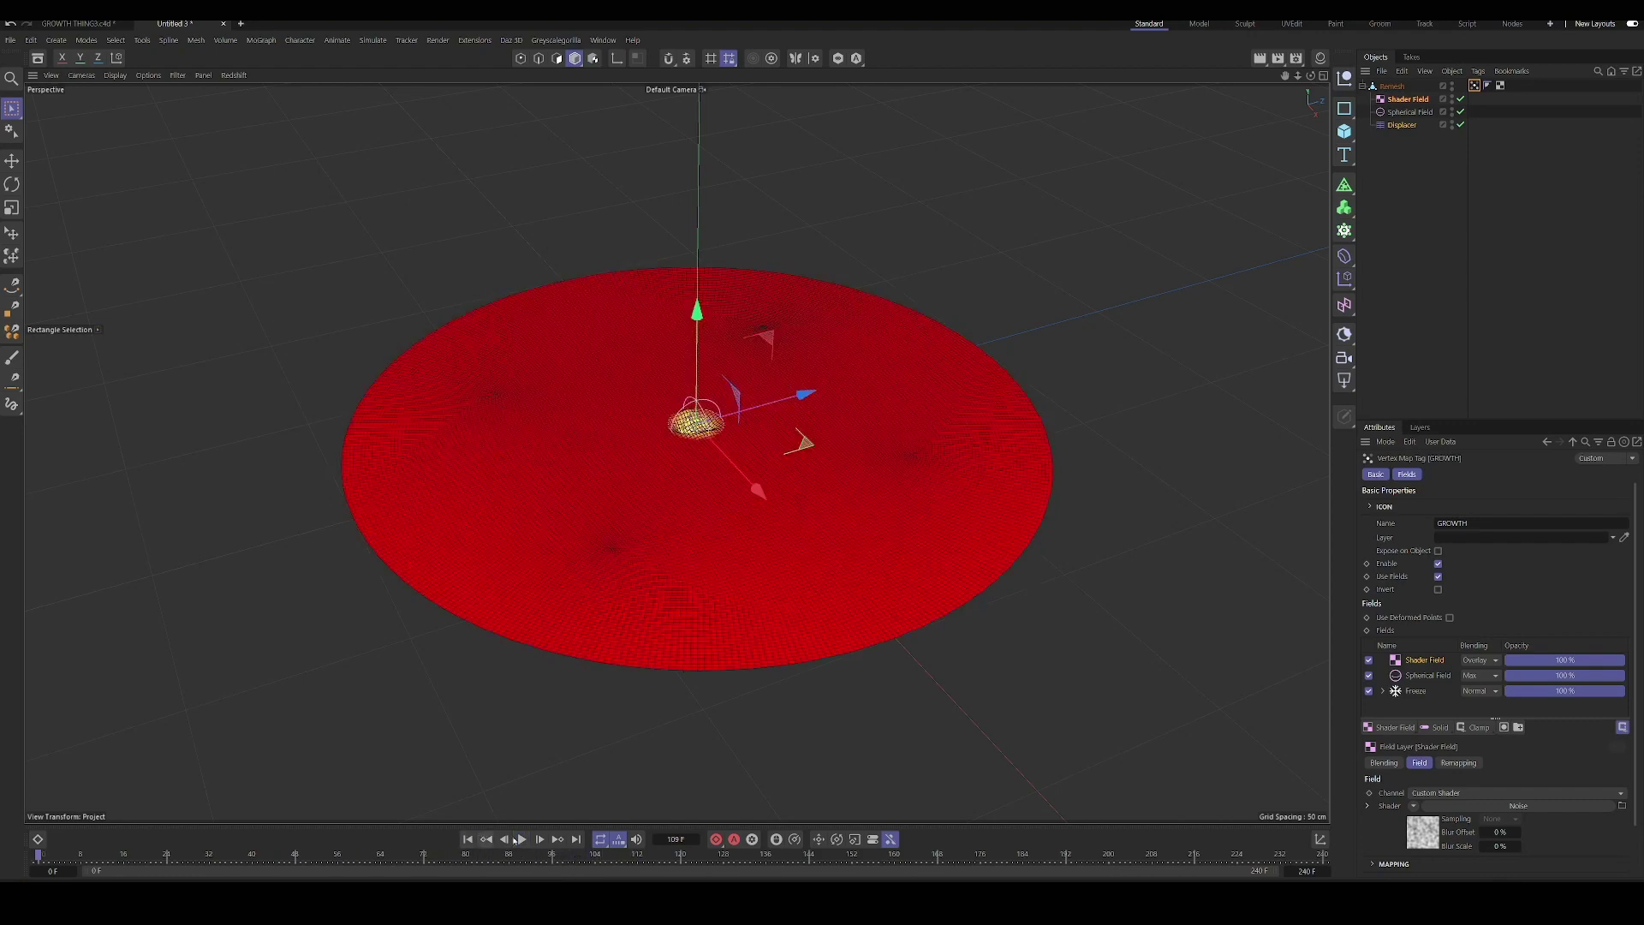
pyautogui.click(521, 839)
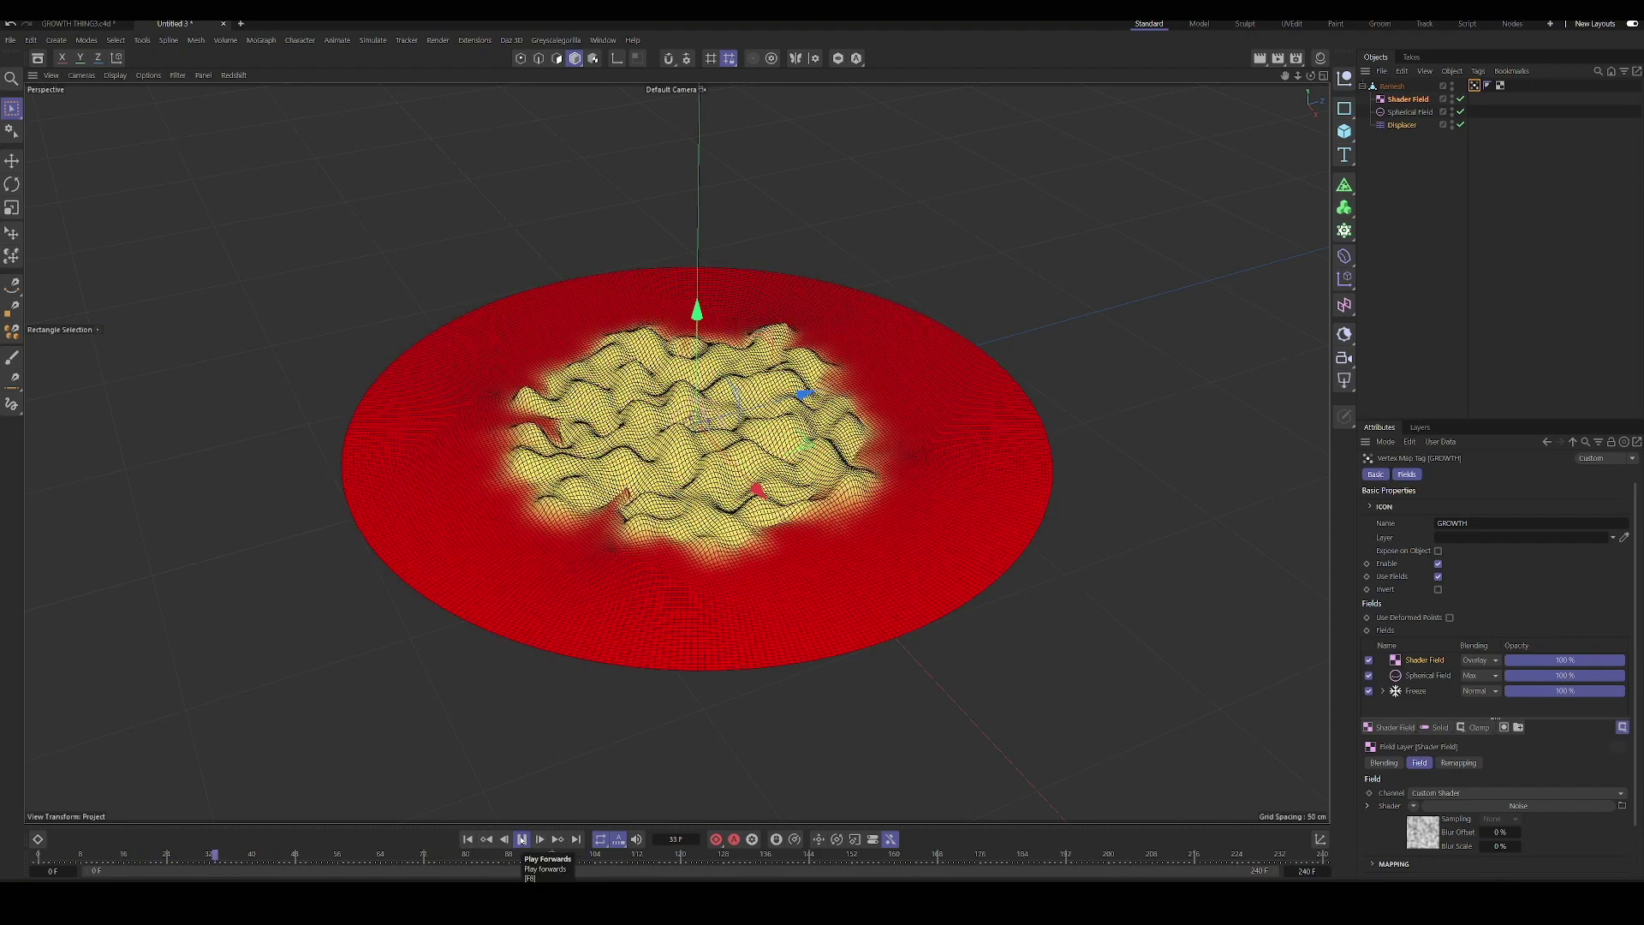
pyautogui.click(522, 839)
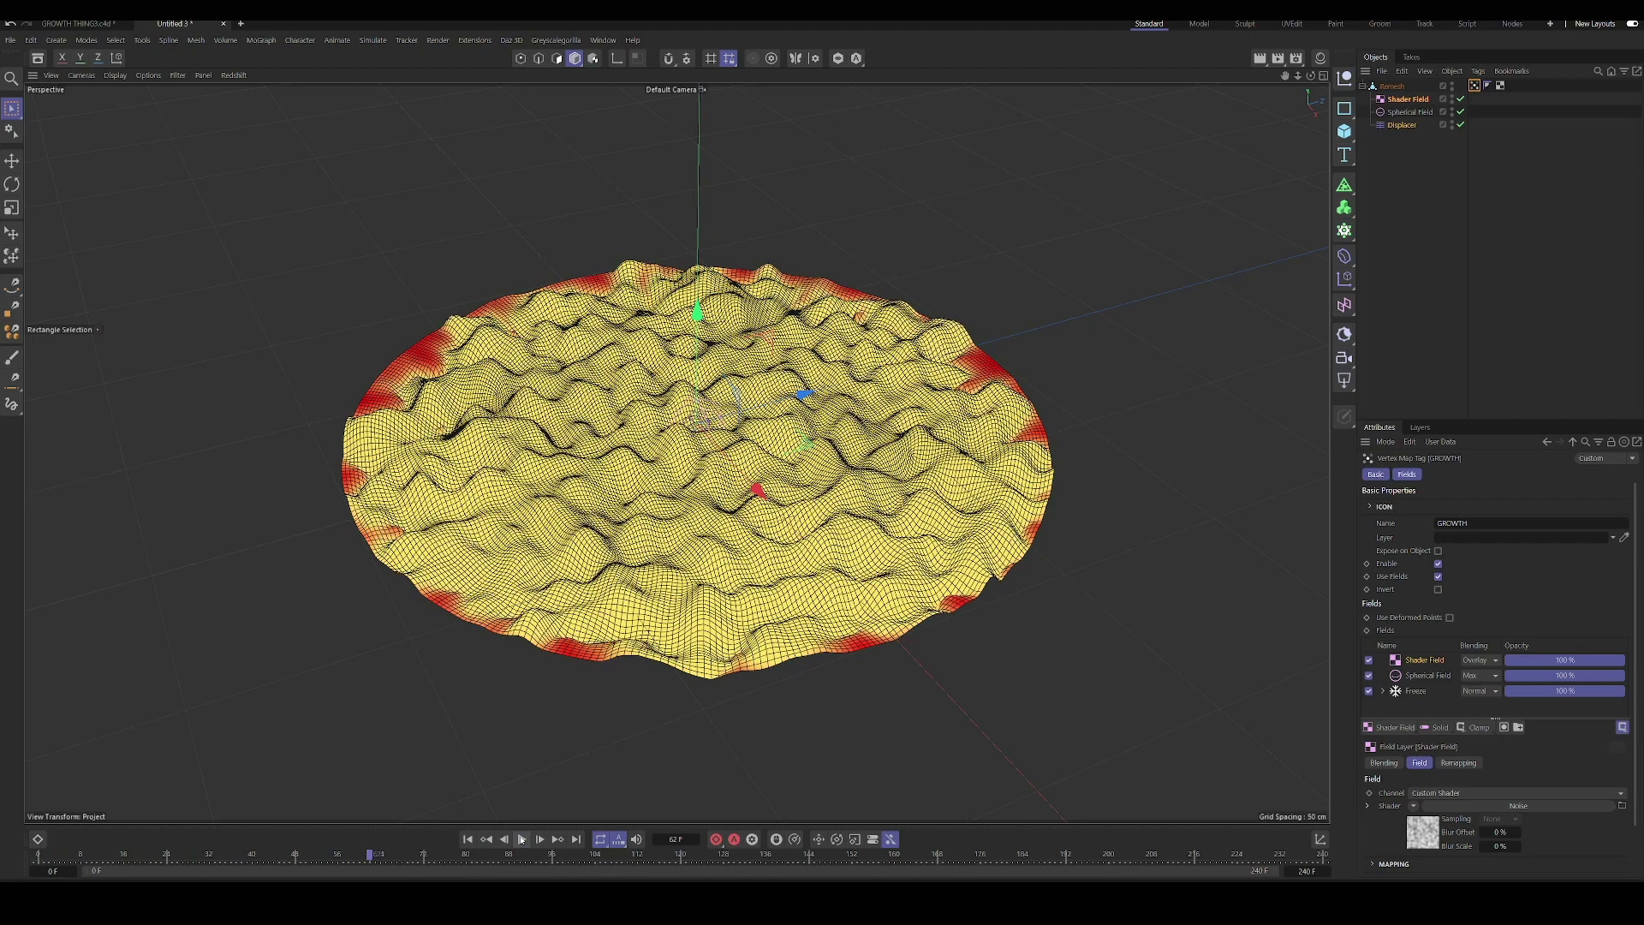
# - Give the growth field's noise an Animation Speed of 1.1 and preview the moving noise
pyautogui.click(467, 839)
pyautogui.scroll(-2, 1401, 778)
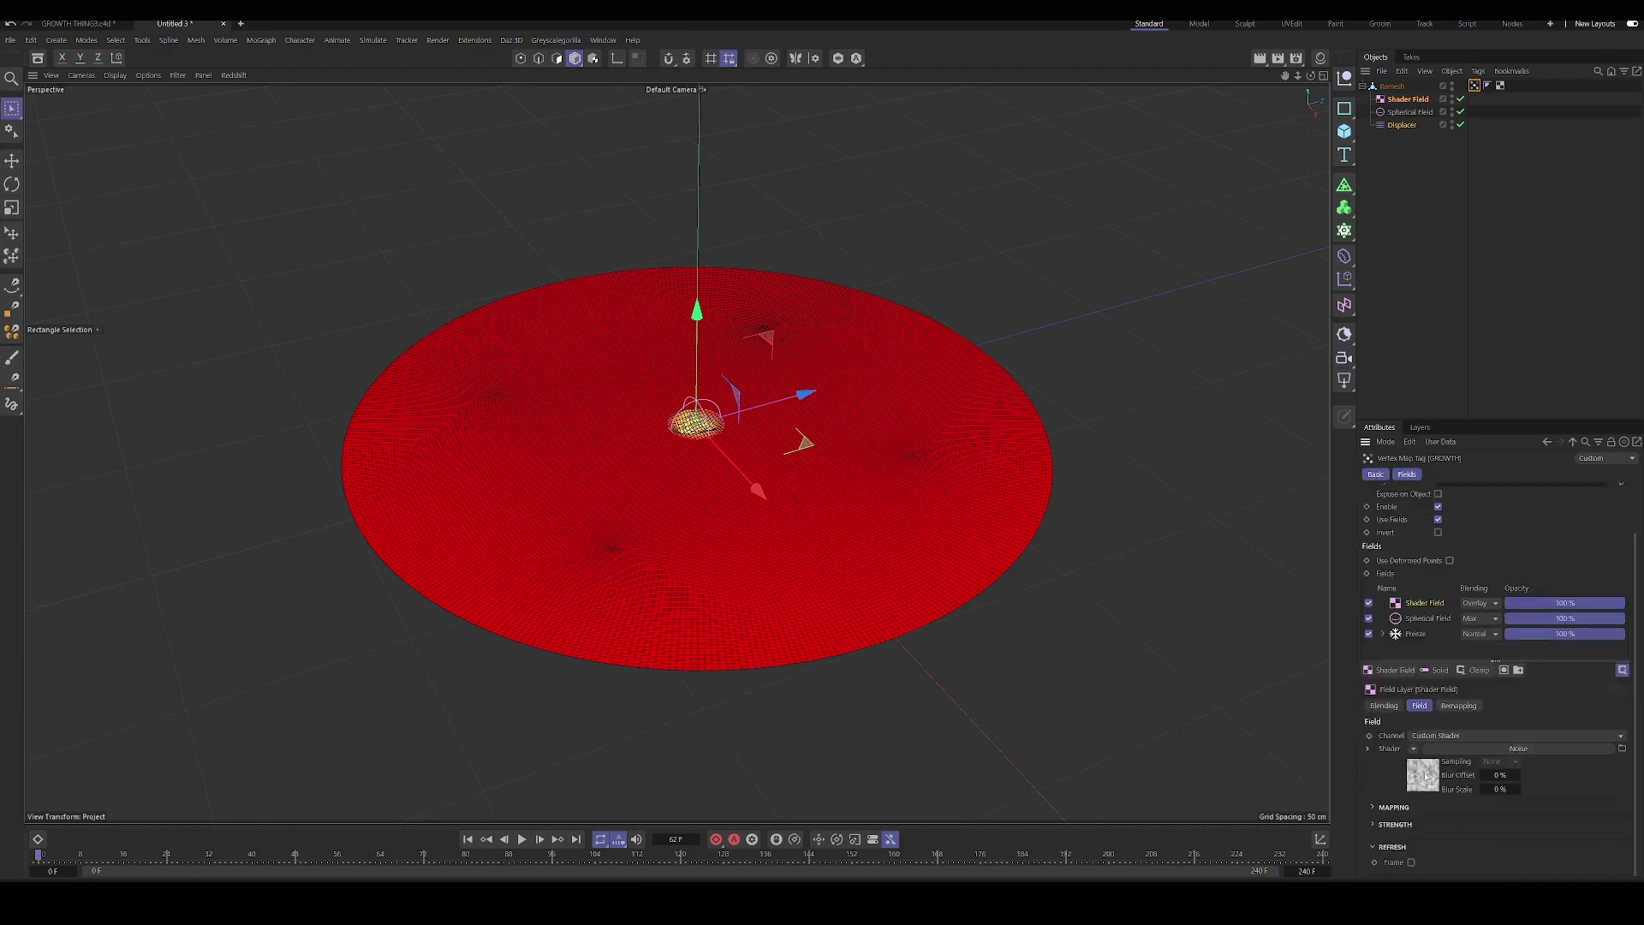
pyautogui.click(1423, 777)
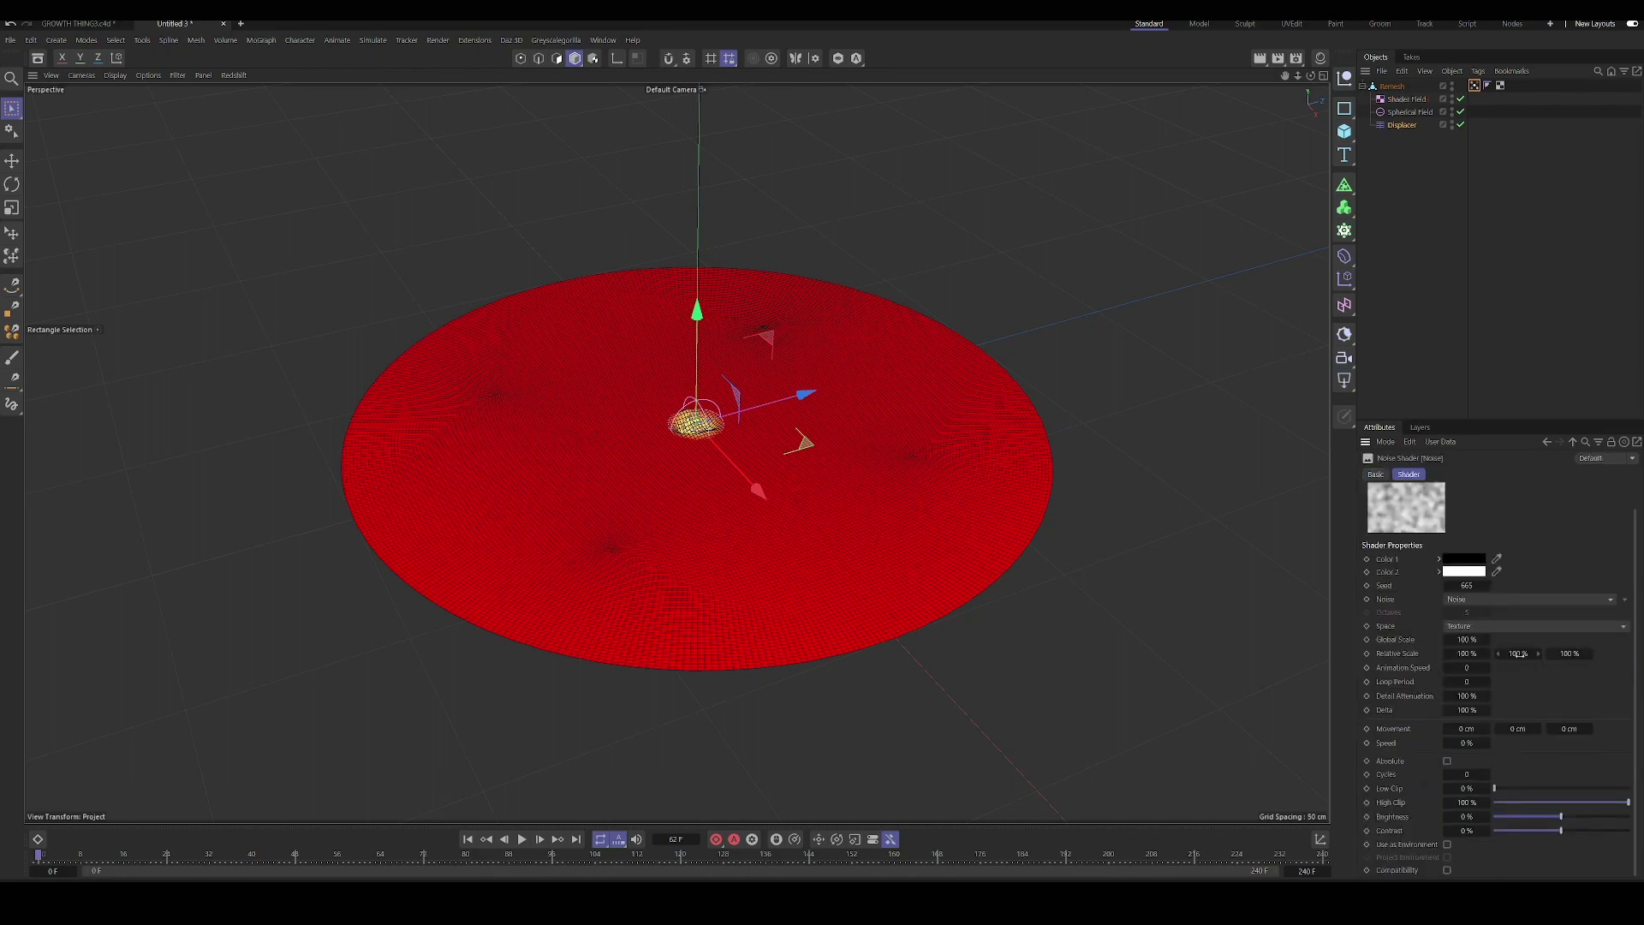
pyautogui.moveTo(1456, 668); pyautogui.dragTo(1466, 668)
pyautogui.press('F8')
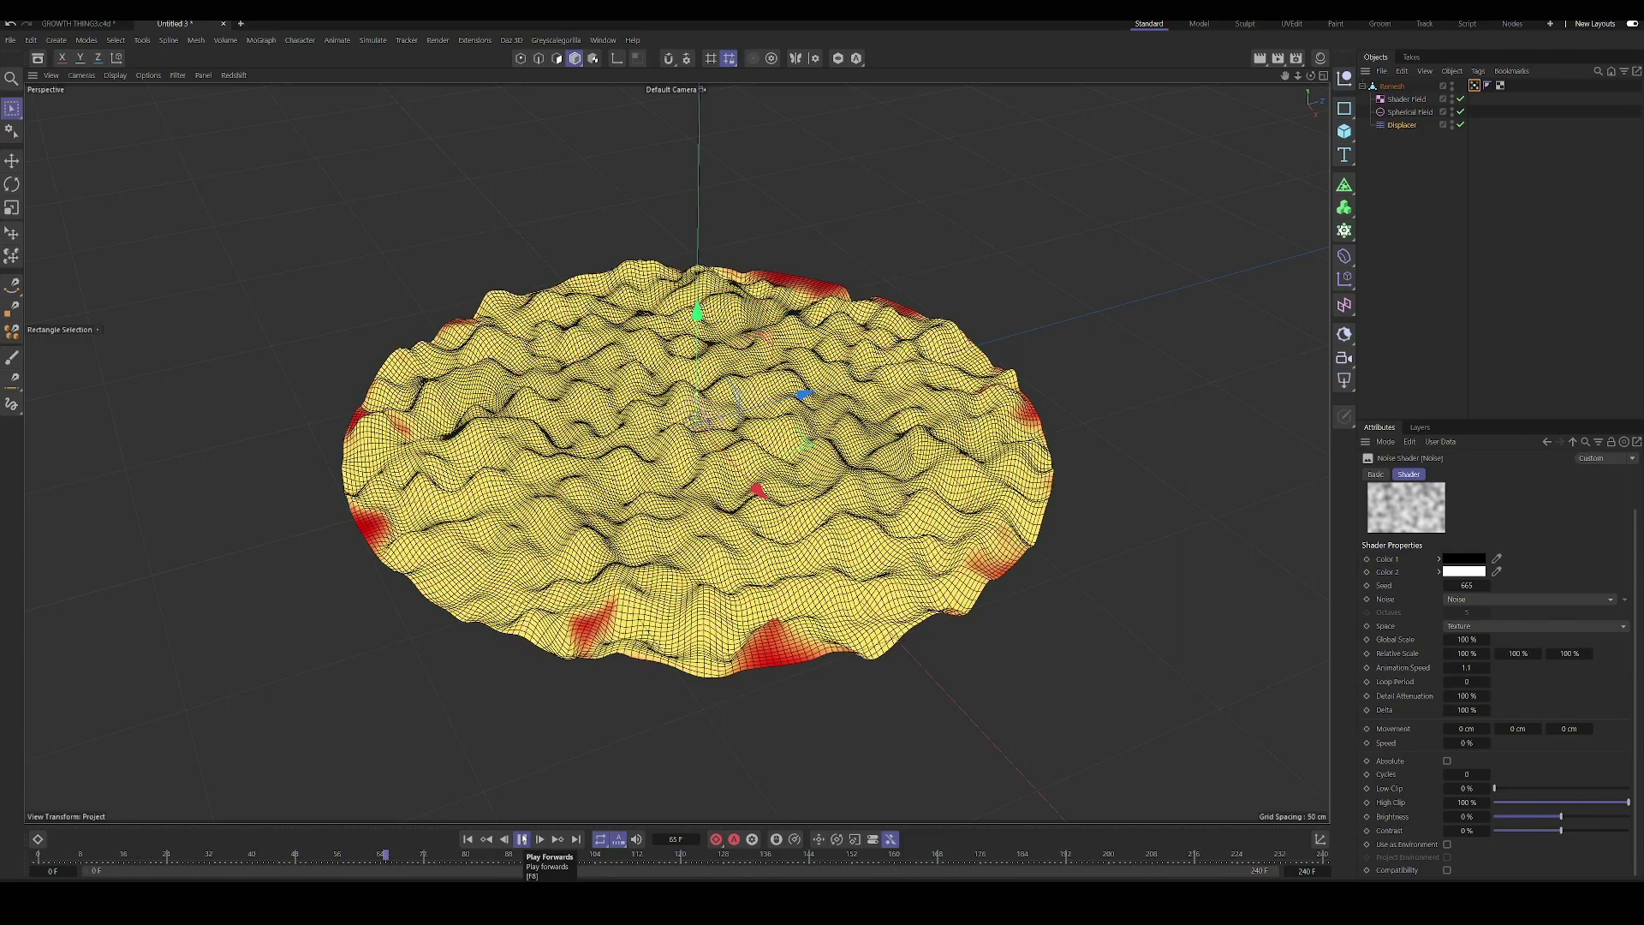
pyautogui.click(521, 839)
pyautogui.hotkey('shift', 'f')
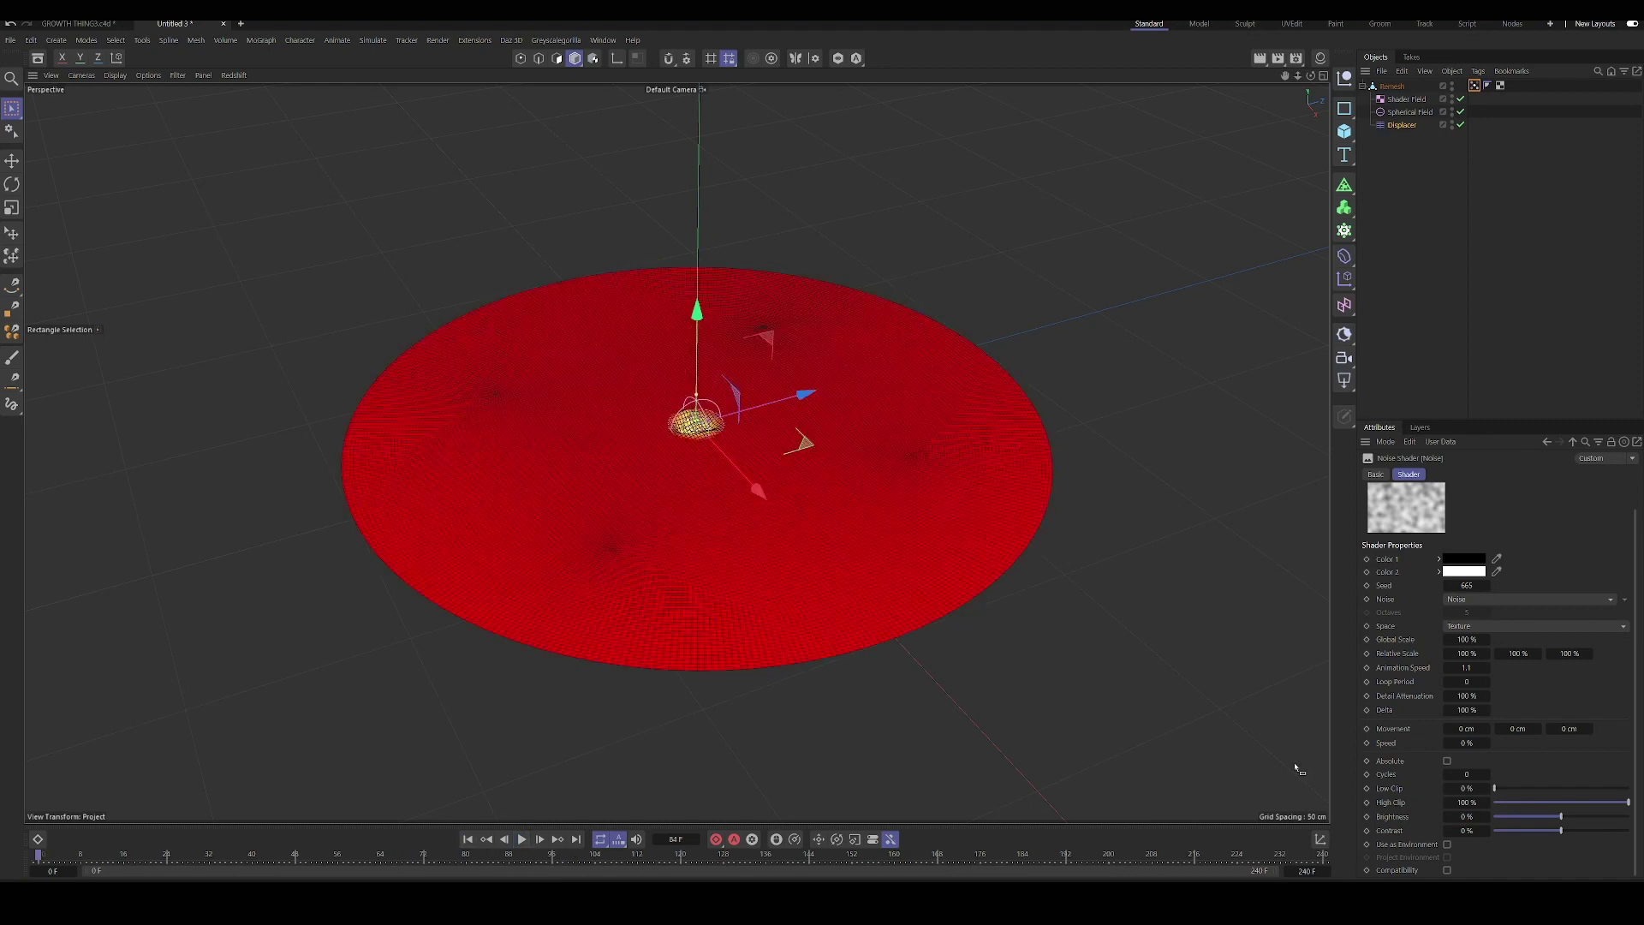
# - Set the noise Animation Speed to exactly 1 and replay from the start
pyautogui.doubleClick(1467, 667)
pyautogui.write('.3')
pyautogui.press('BackSpace')
pyautogui.press('BackSpace')
pyautogui.write('1')
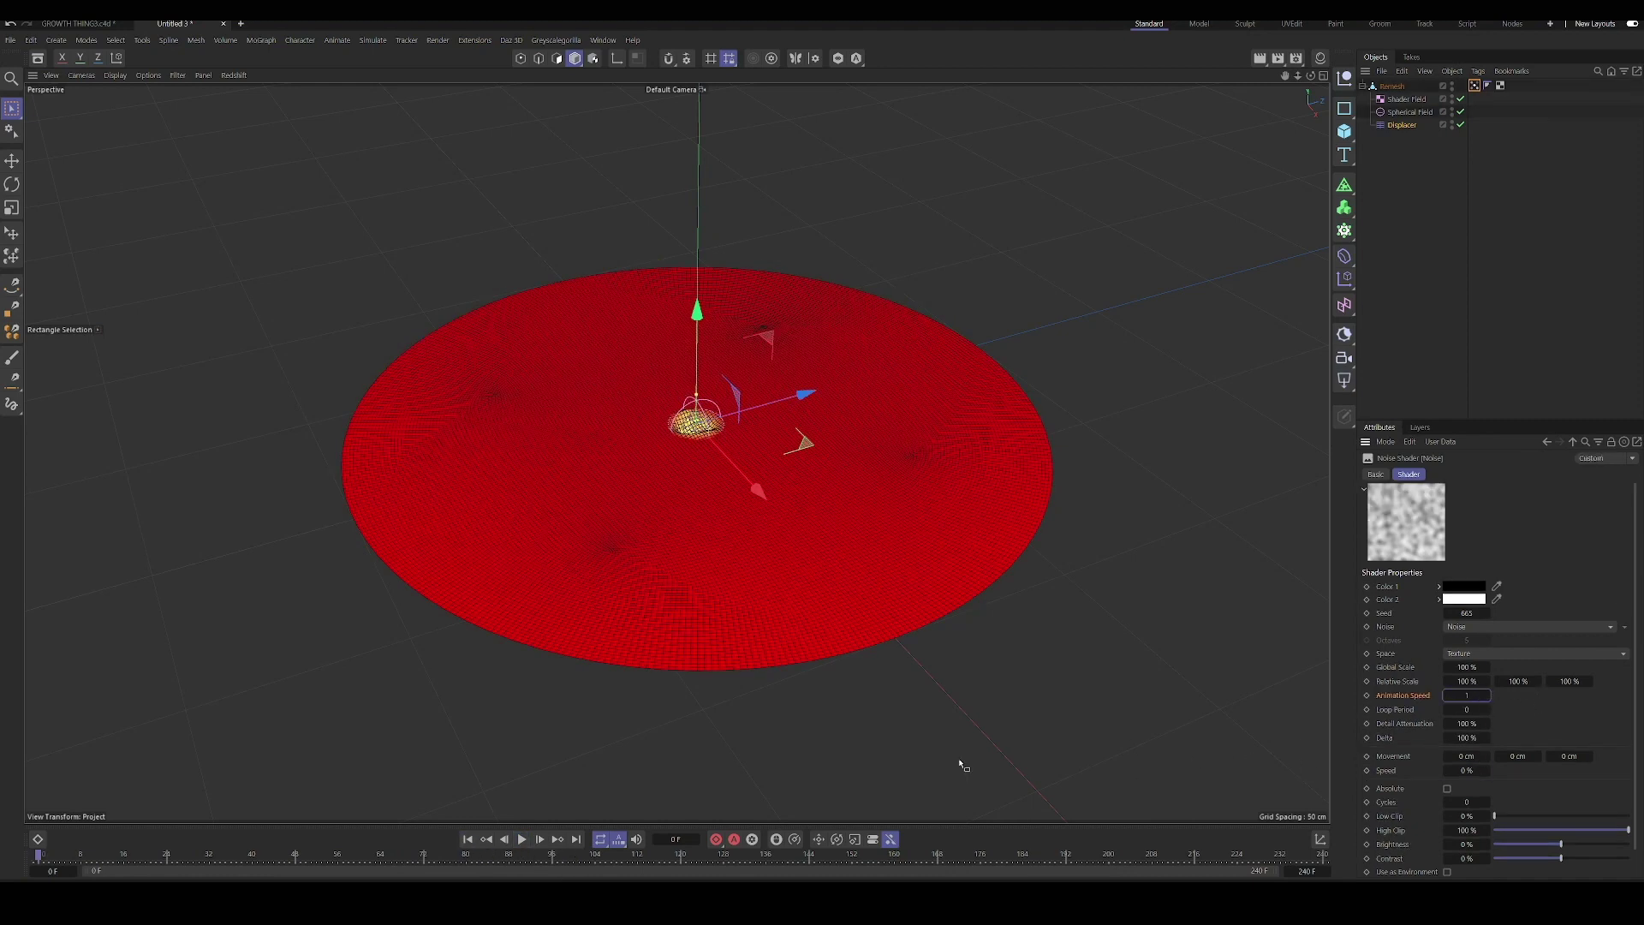
pyautogui.click(523, 840)
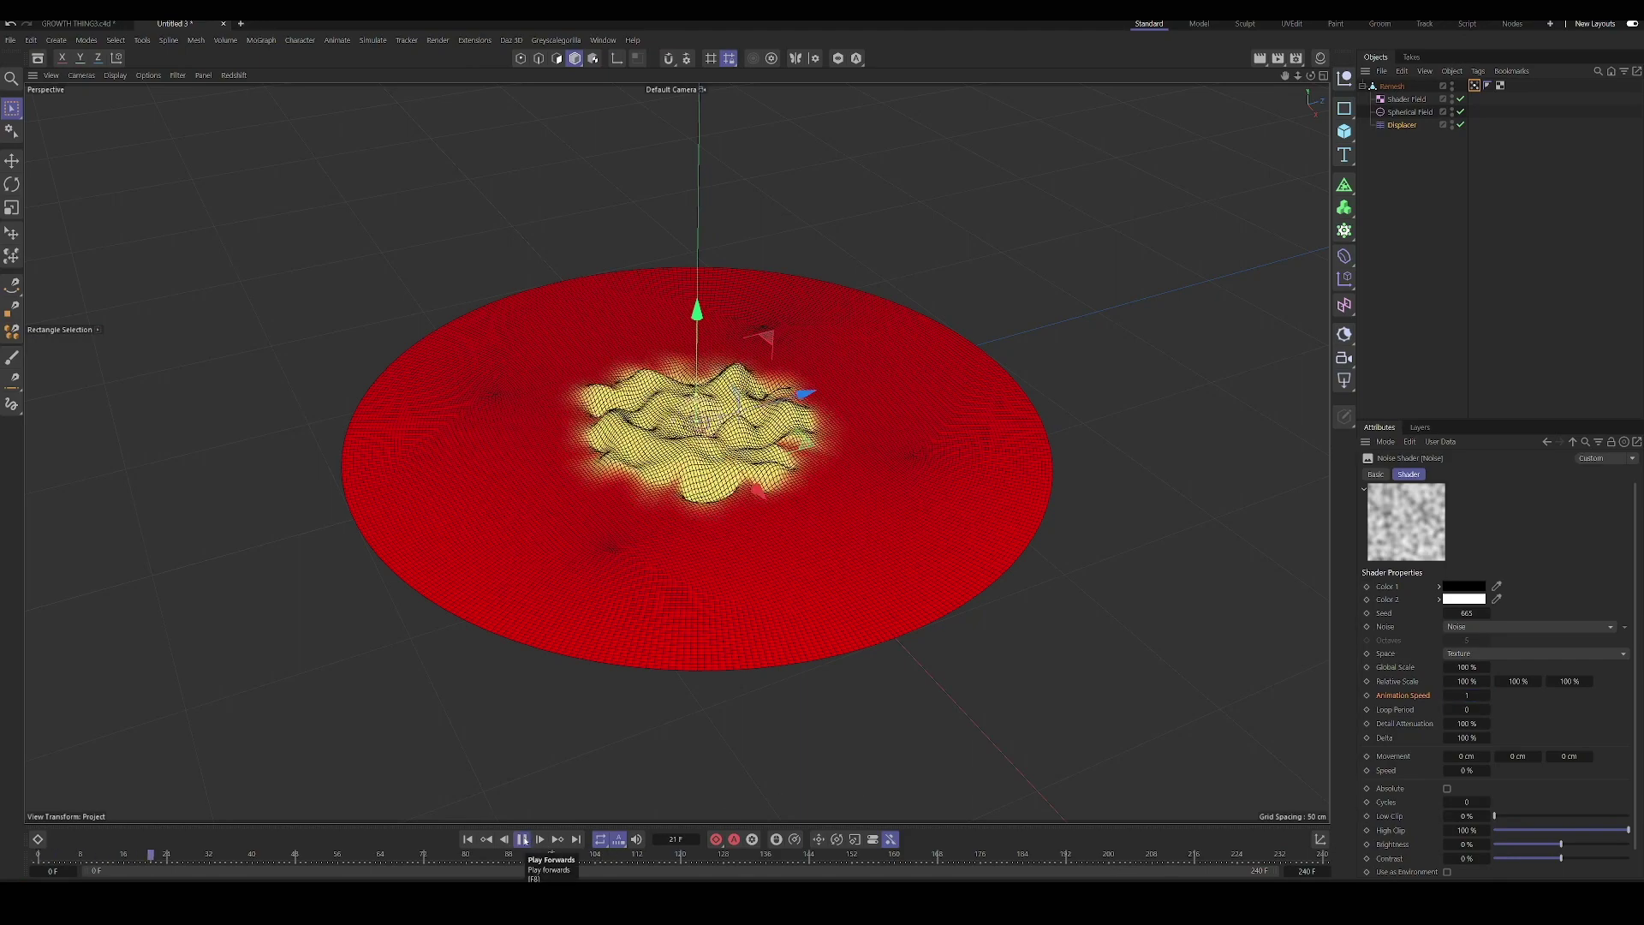
pyautogui.click(522, 839)
pyautogui.click(467, 839)
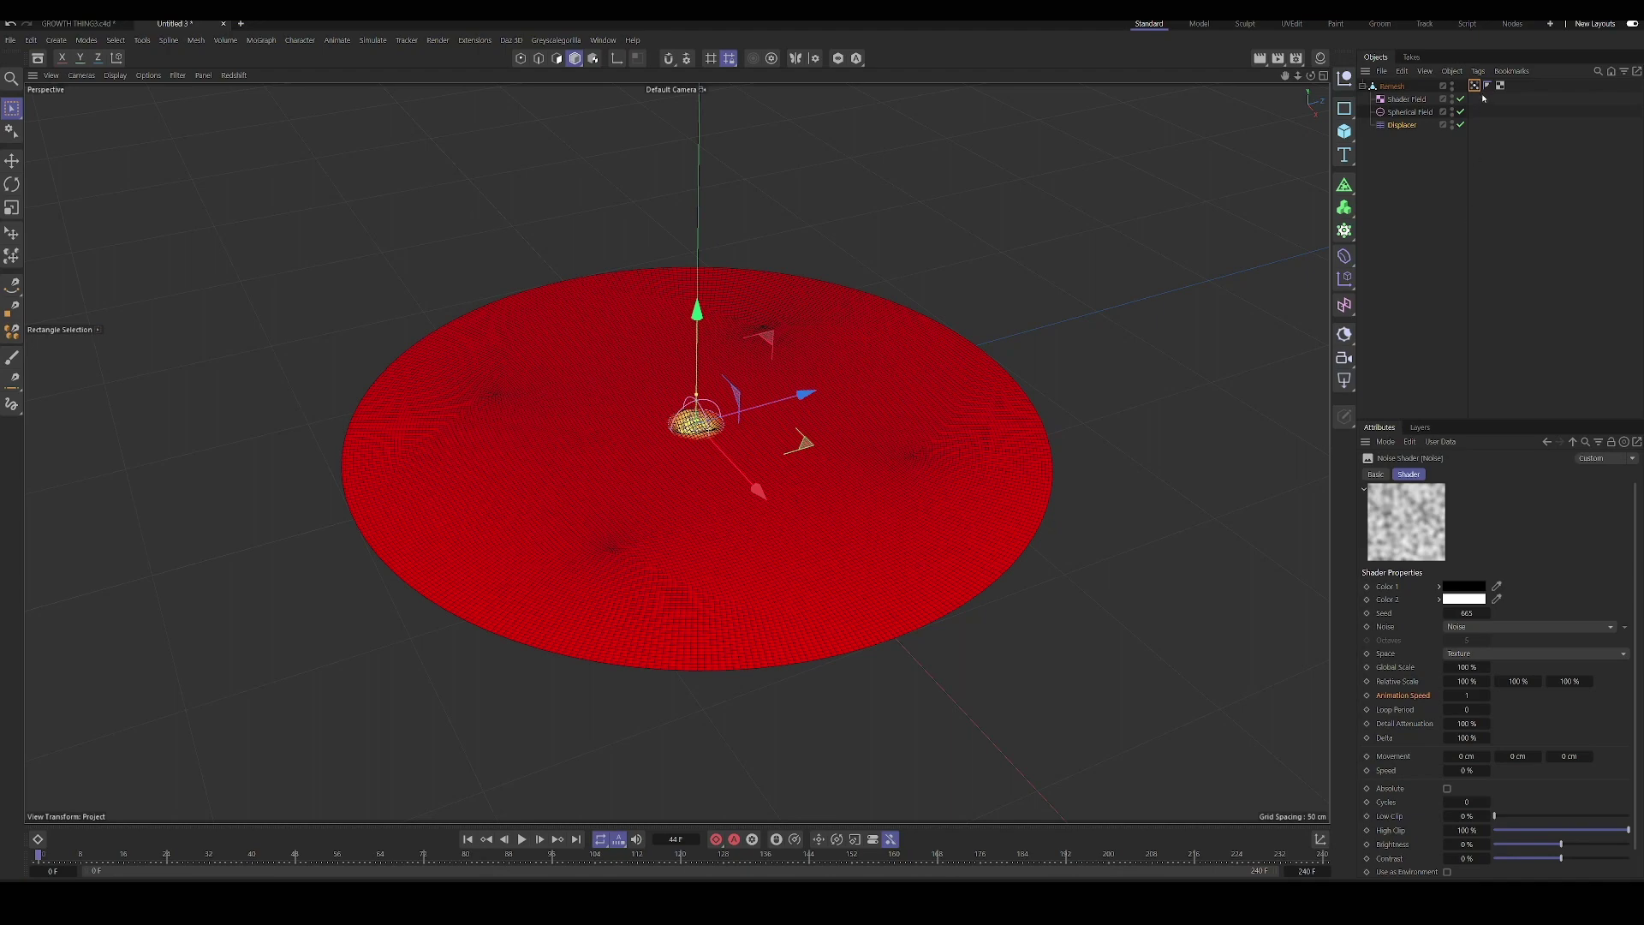
# - Check the Shader Field noise's Animation Speed, then select the Displacer to view its shading
pyautogui.click(1407, 99)
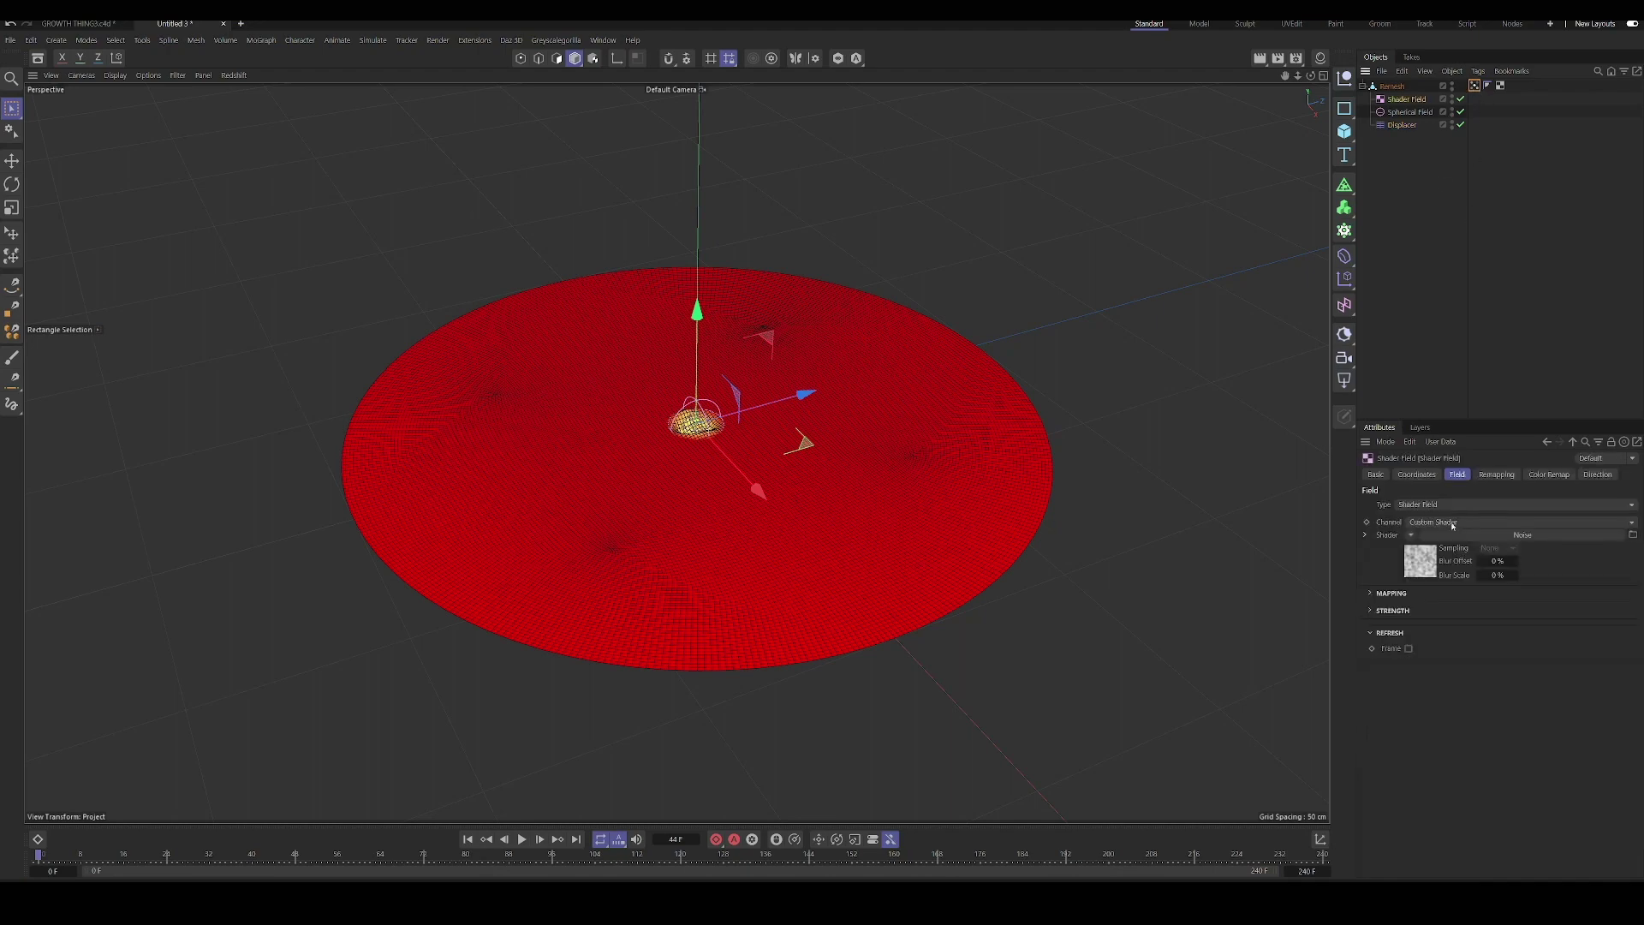
pyautogui.click(1445, 535)
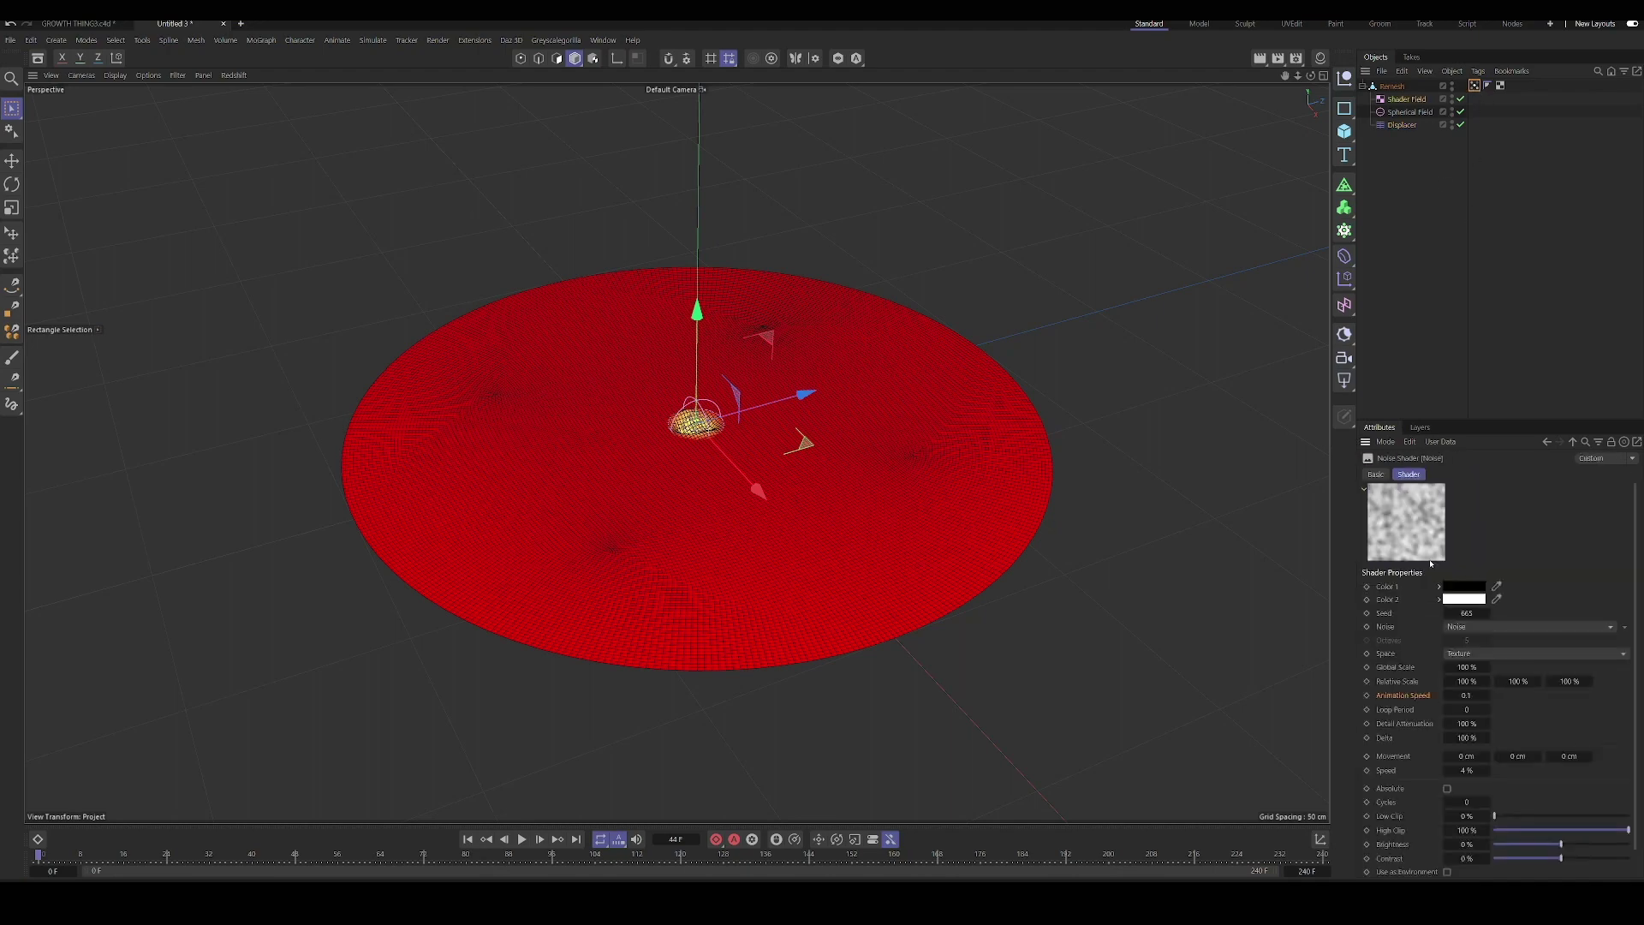
pyautogui.click(1469, 695)
pyautogui.click(1402, 125)
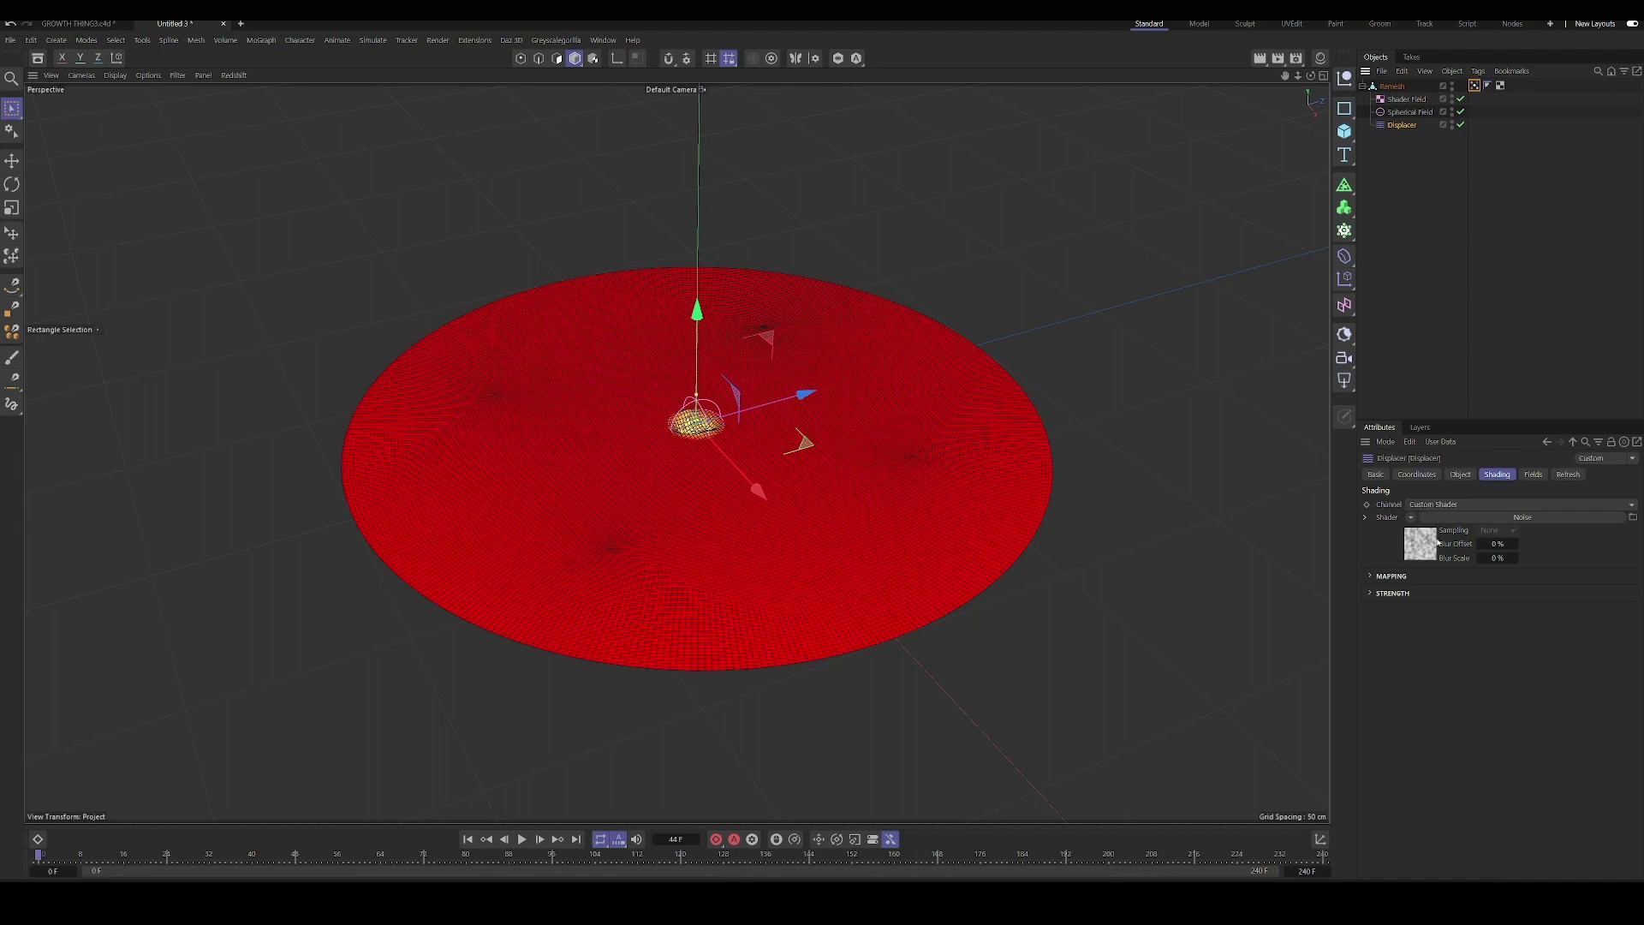
# - Open the Displacer's Noise shader, then play, pause and rewind the growth to the start
pyautogui.click(1430, 546)
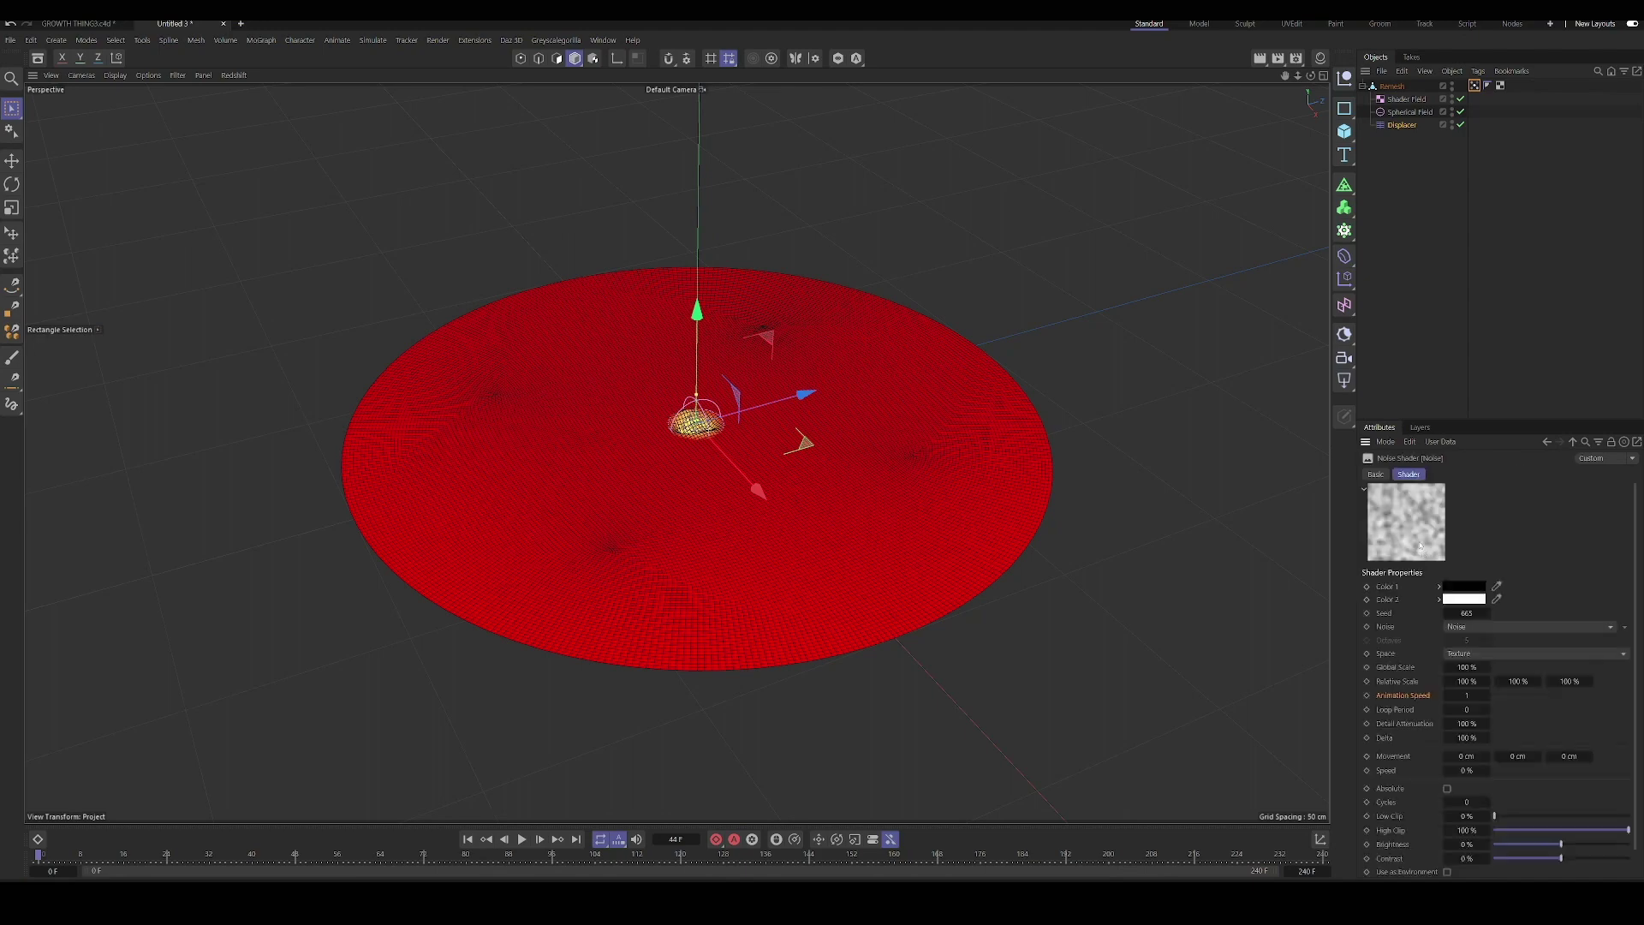
pyautogui.click(524, 839)
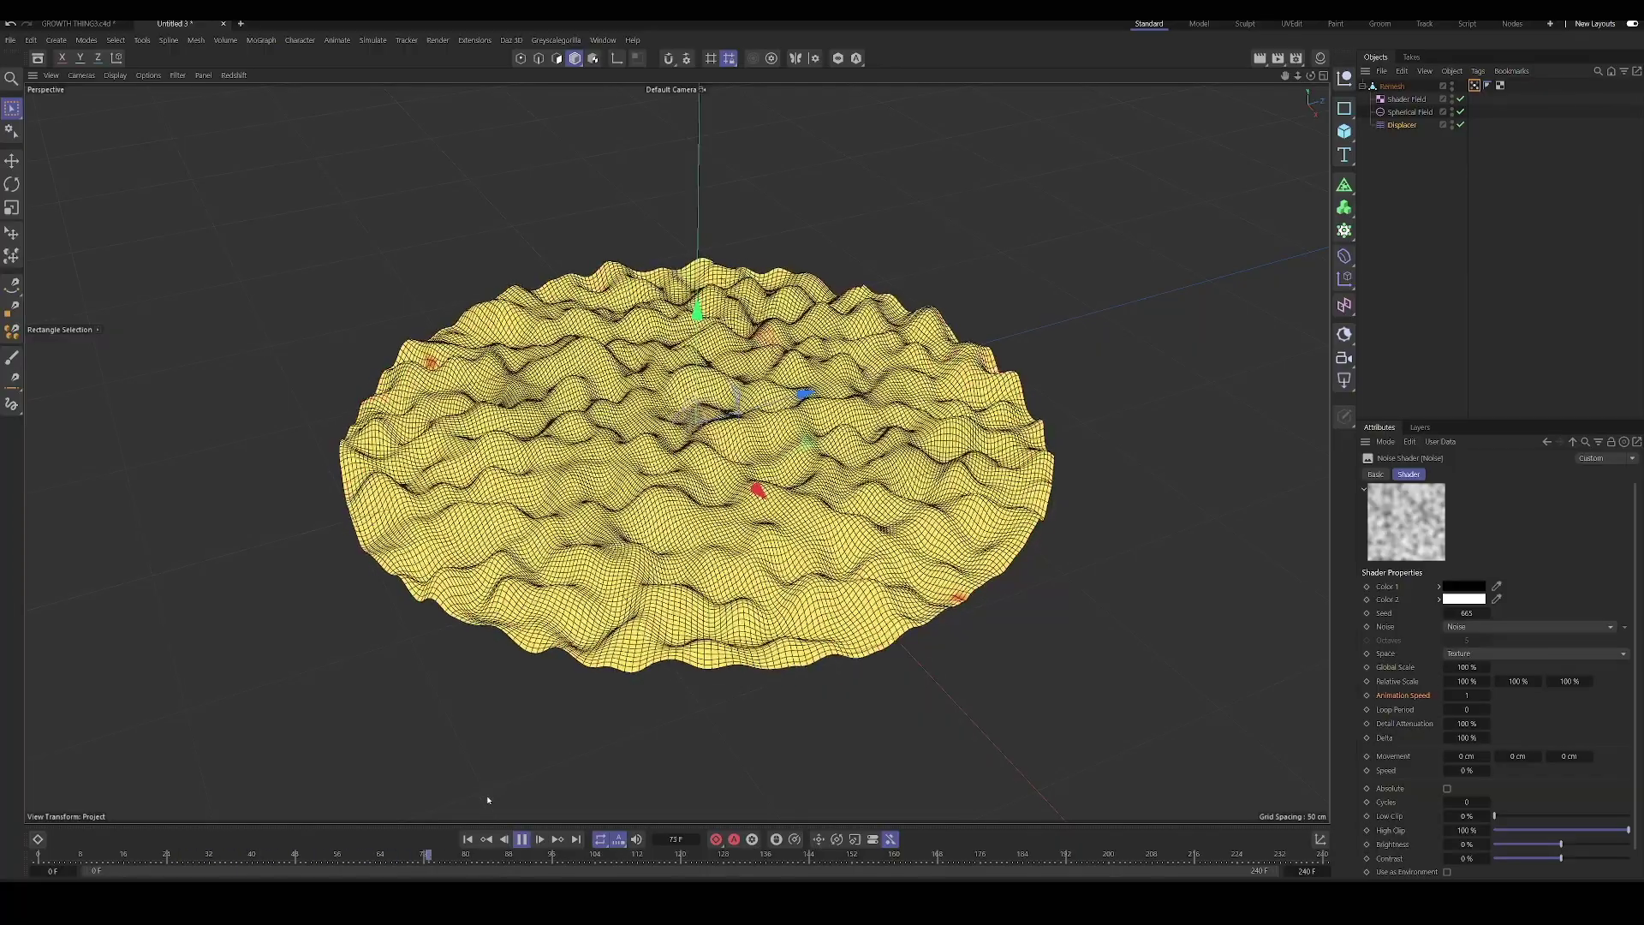
pyautogui.click(522, 839)
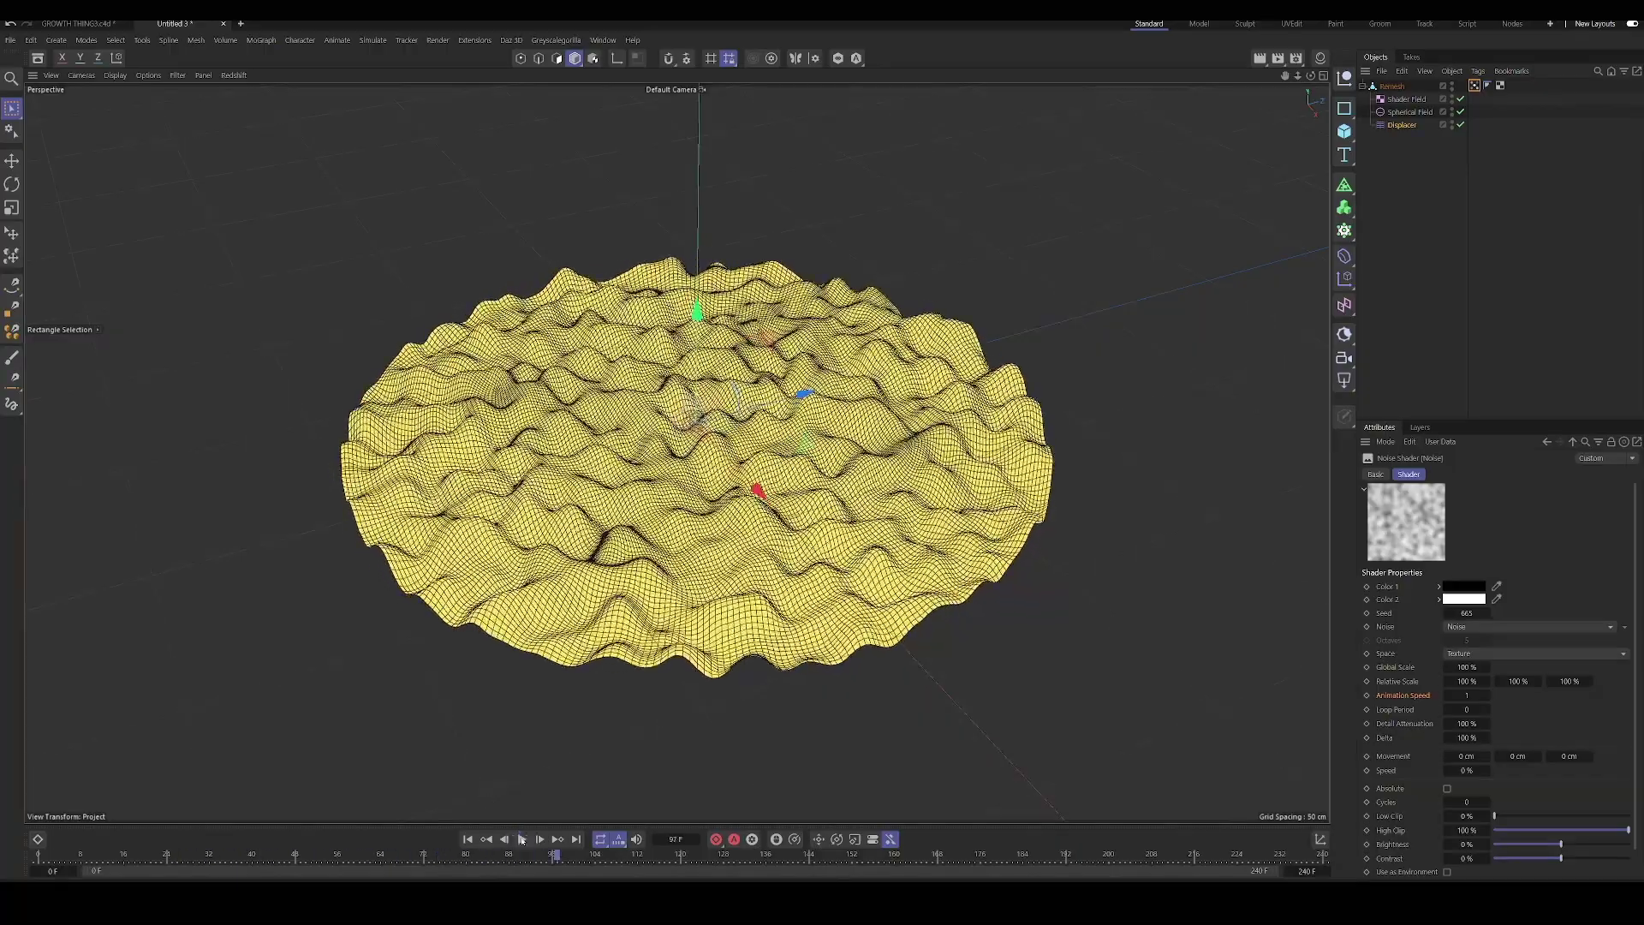
pyautogui.click(467, 840)
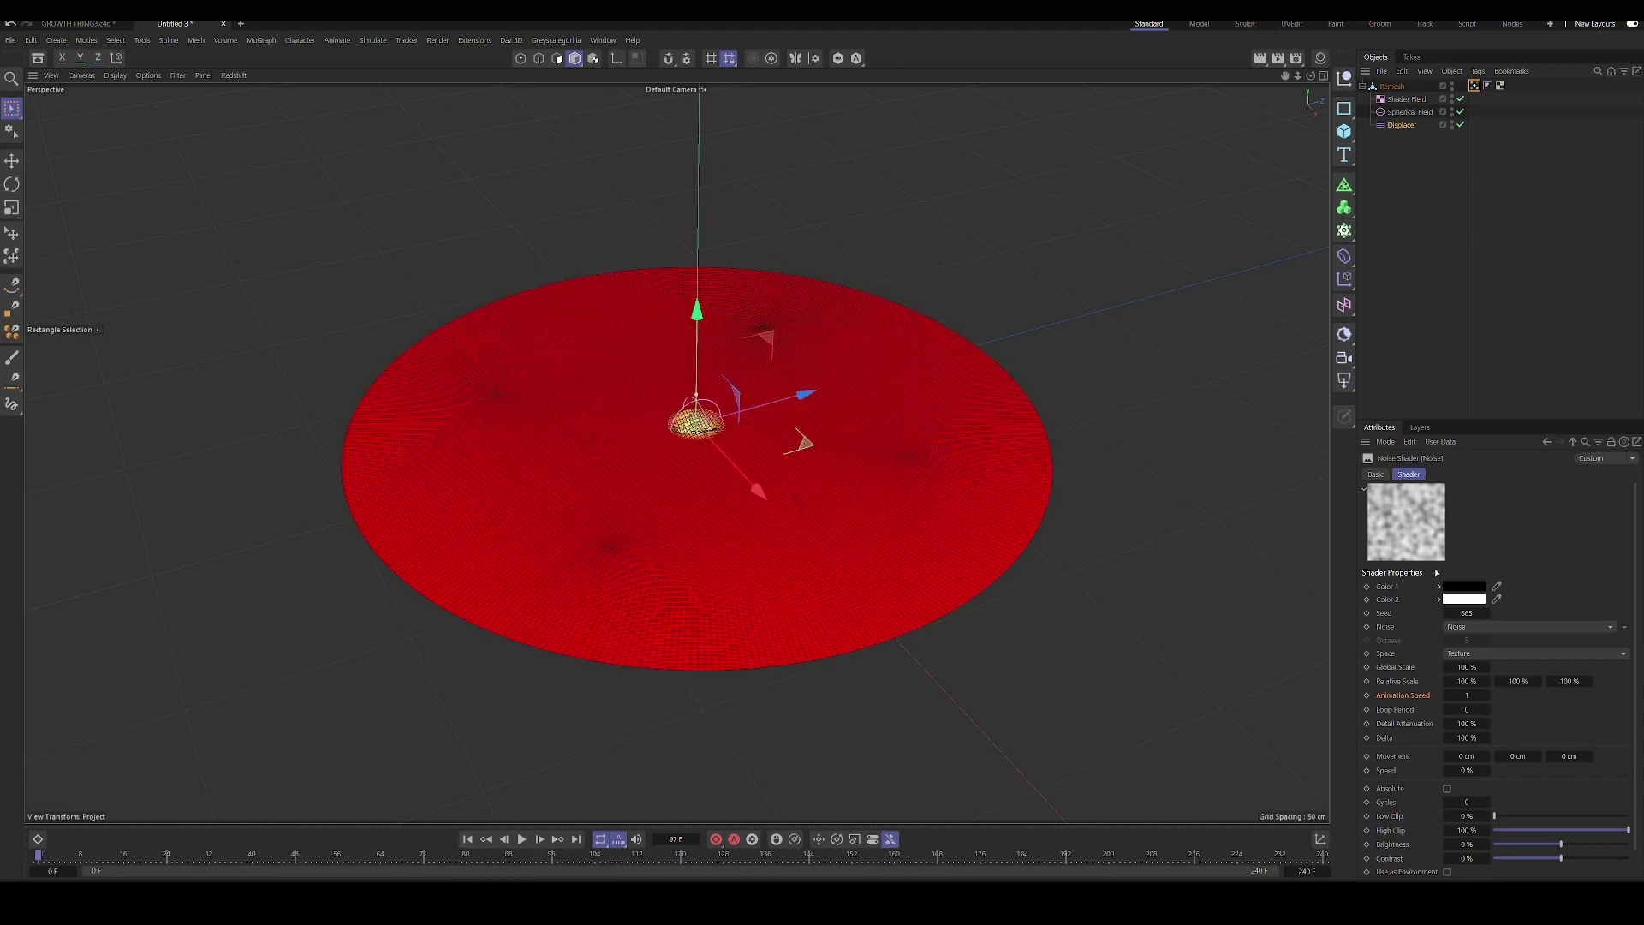
# - View the noise's Basic properties, then open the Displacer's Layer shader to add a Noise layer
pyautogui.click(1388, 478)
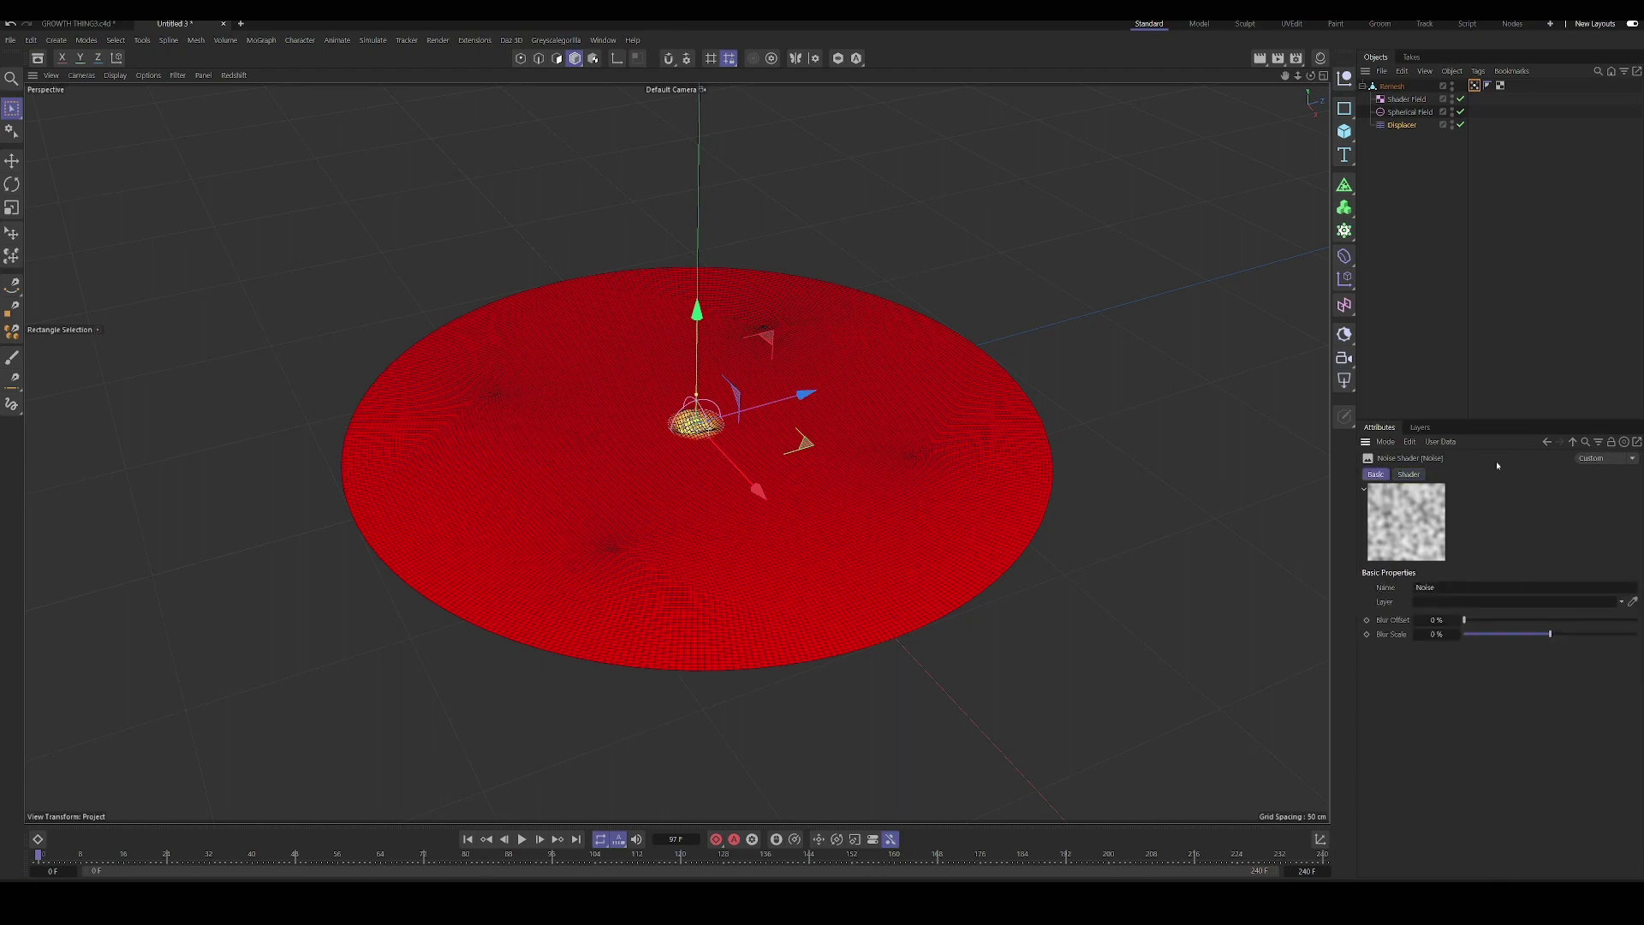
pyautogui.click(1573, 442)
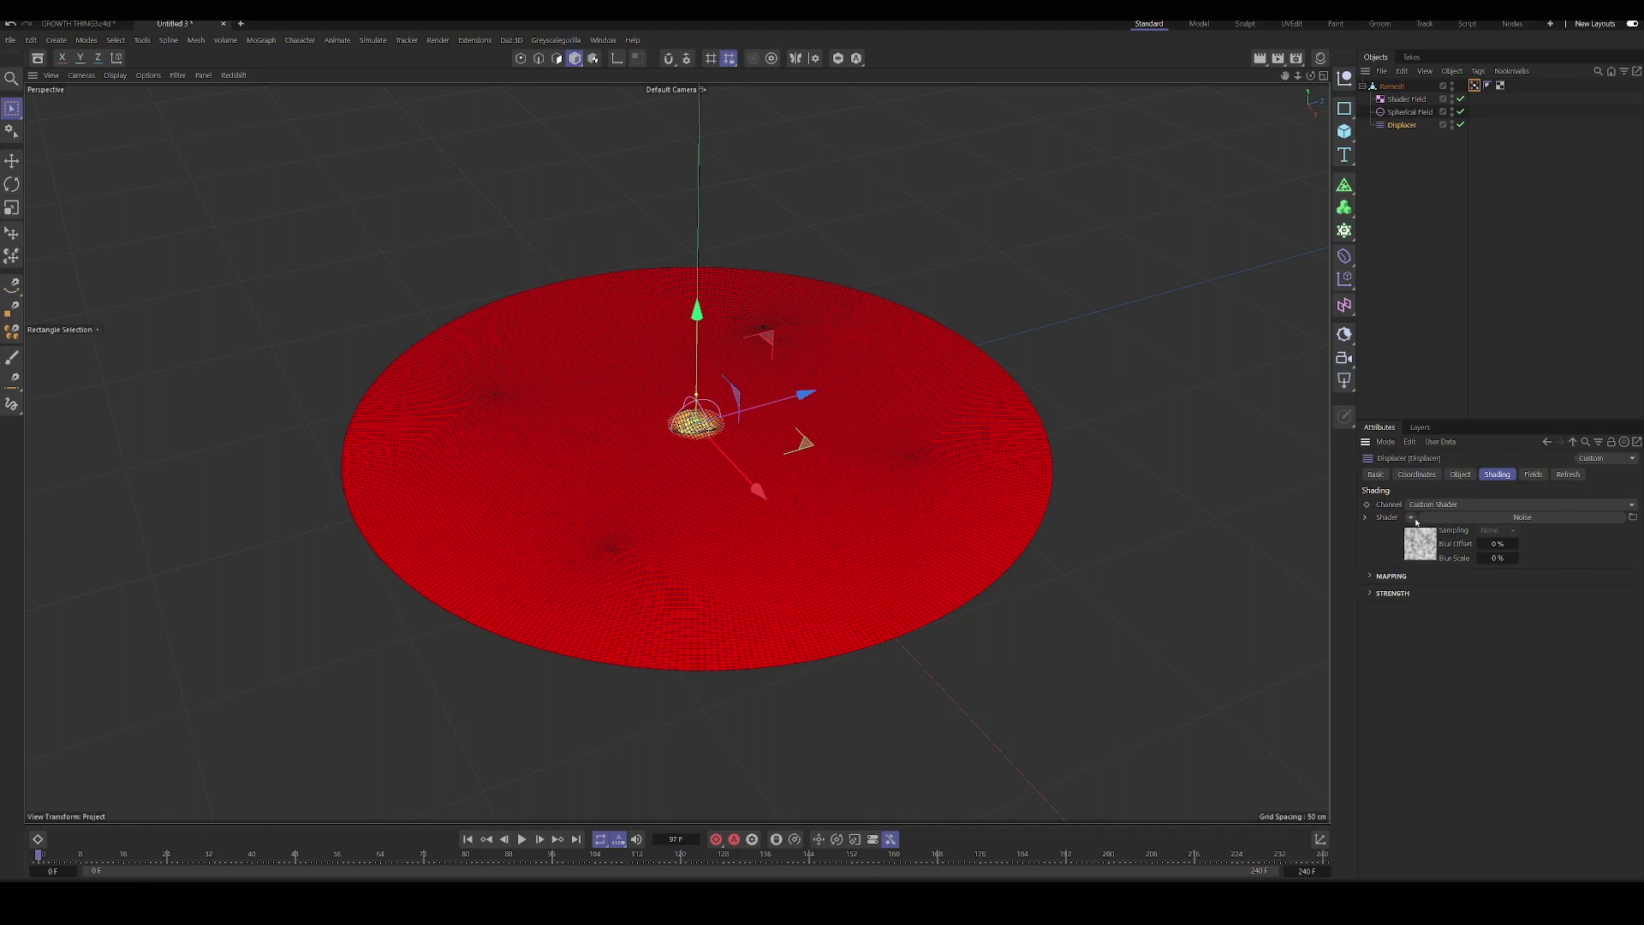
pyautogui.click(1419, 546)
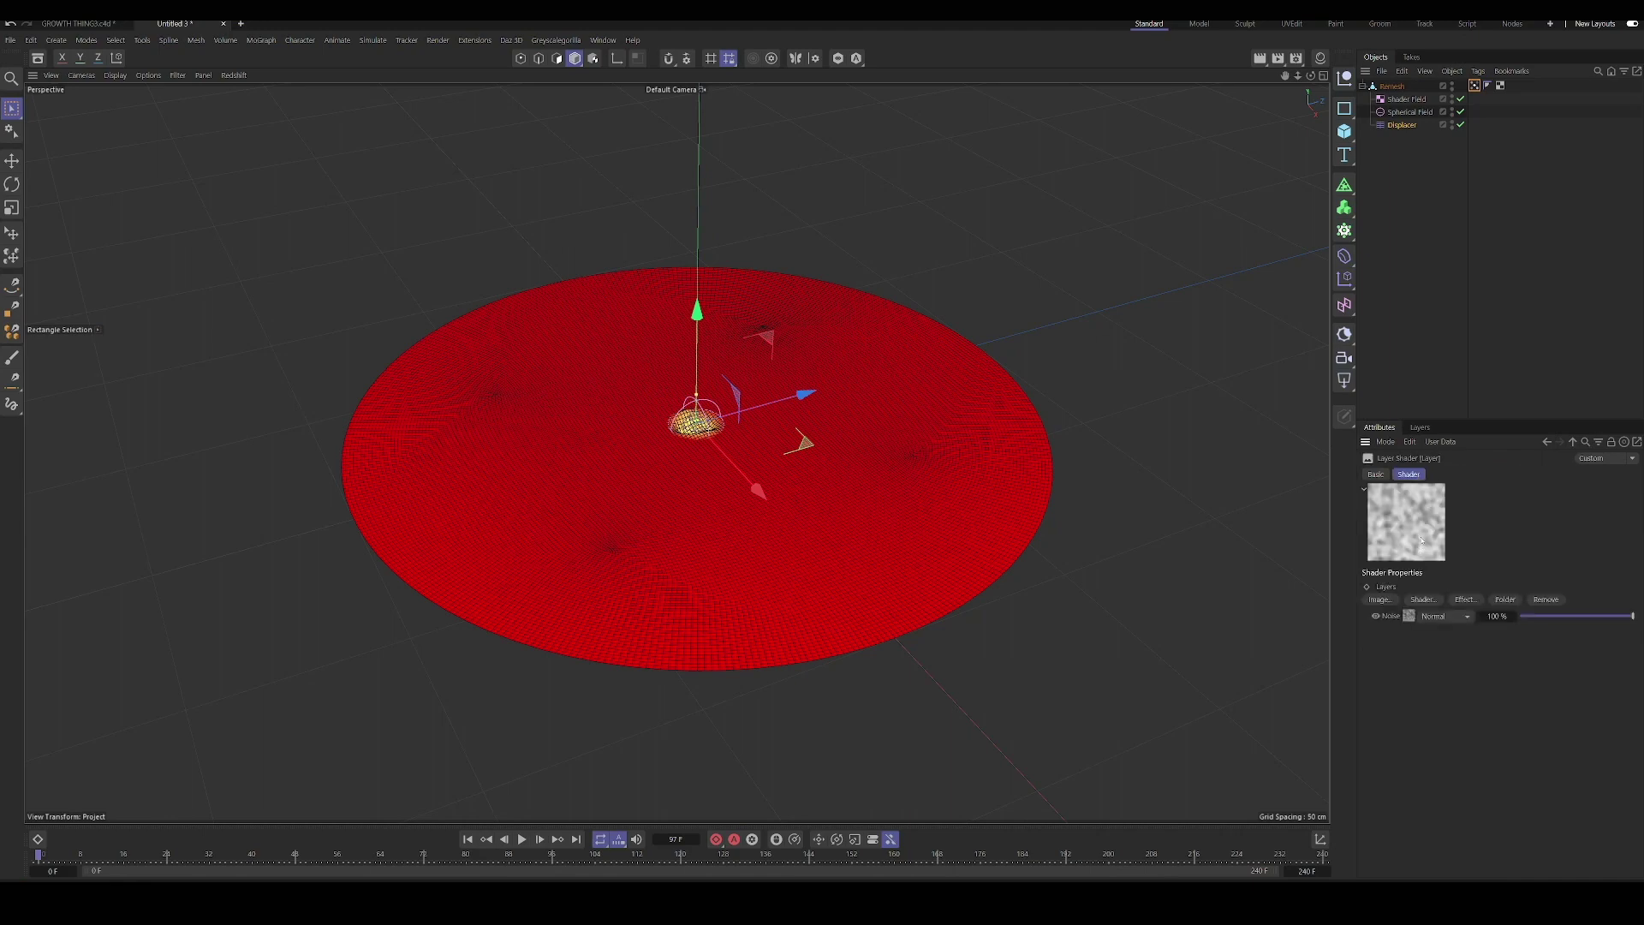
pyautogui.click(1409, 475)
pyautogui.click(1426, 602)
# - Add a second Noise layer, switch the first to Poxo at 379% Global Scale, and preview the animation
pyautogui.click(1479, 666)
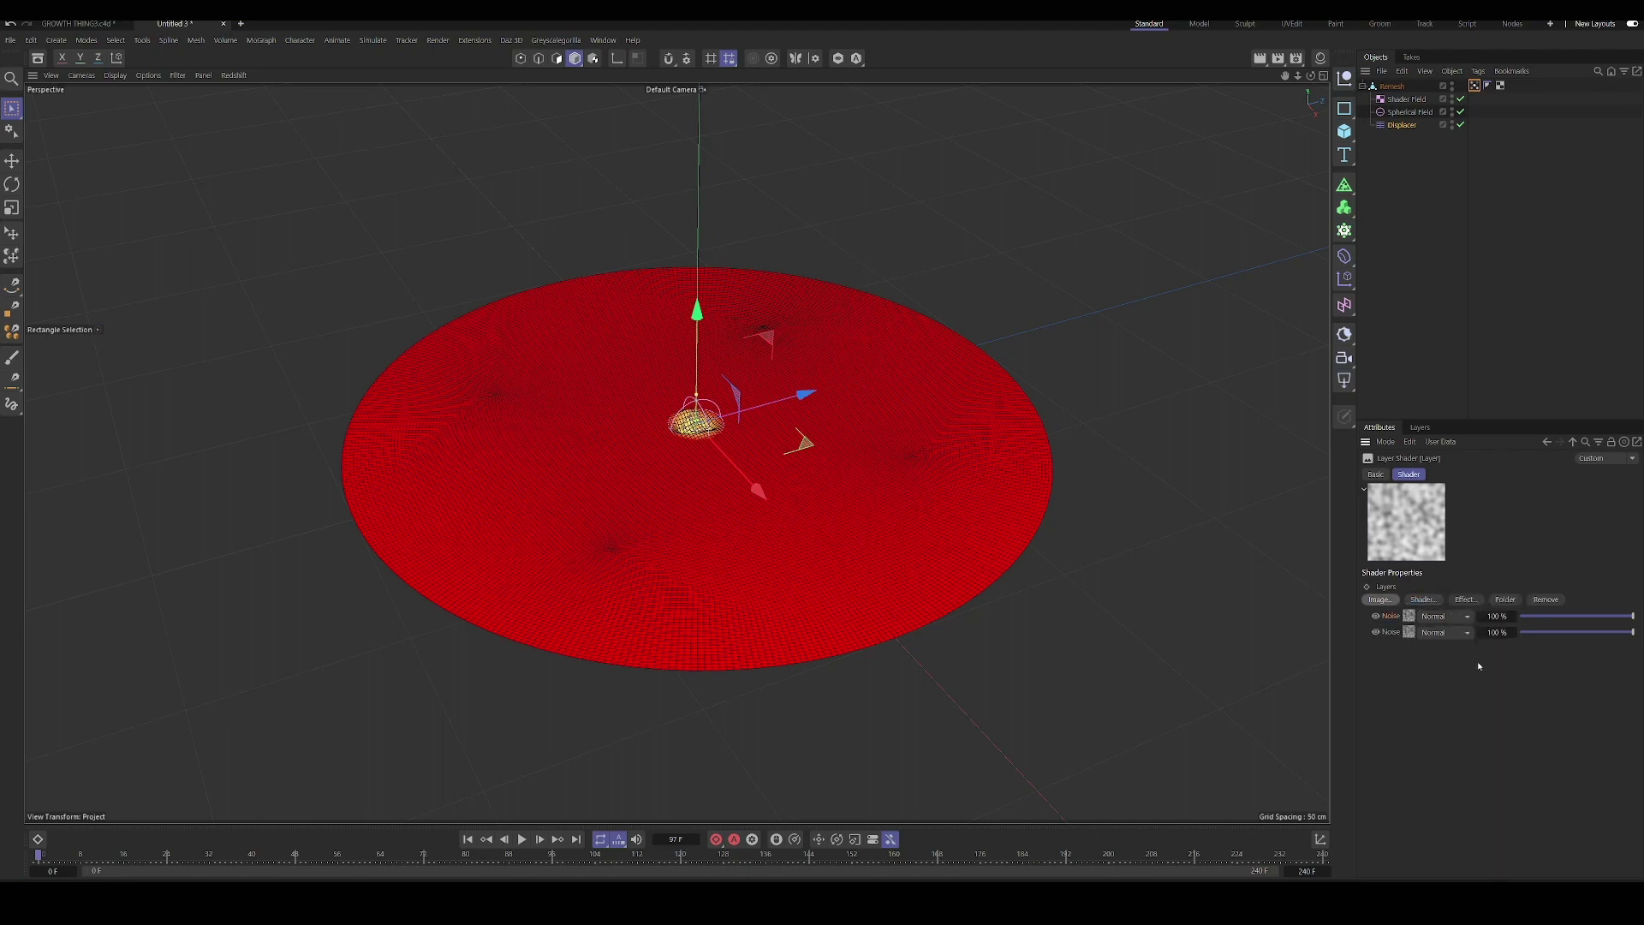
pyautogui.click(1409, 615)
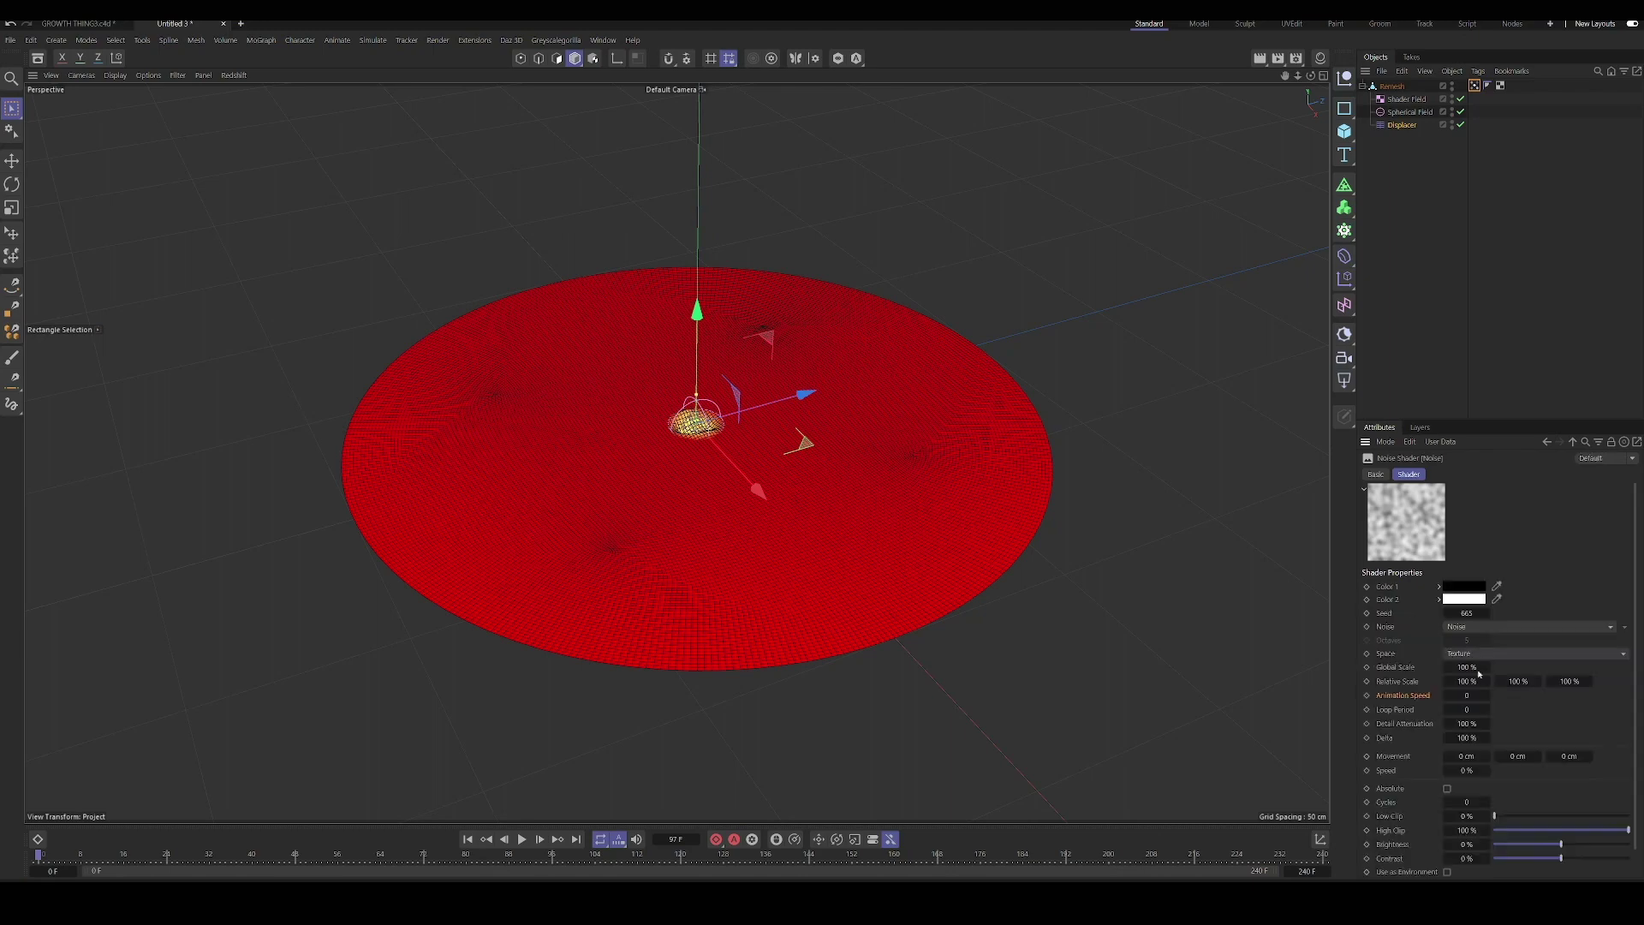
pyautogui.click(1477, 629)
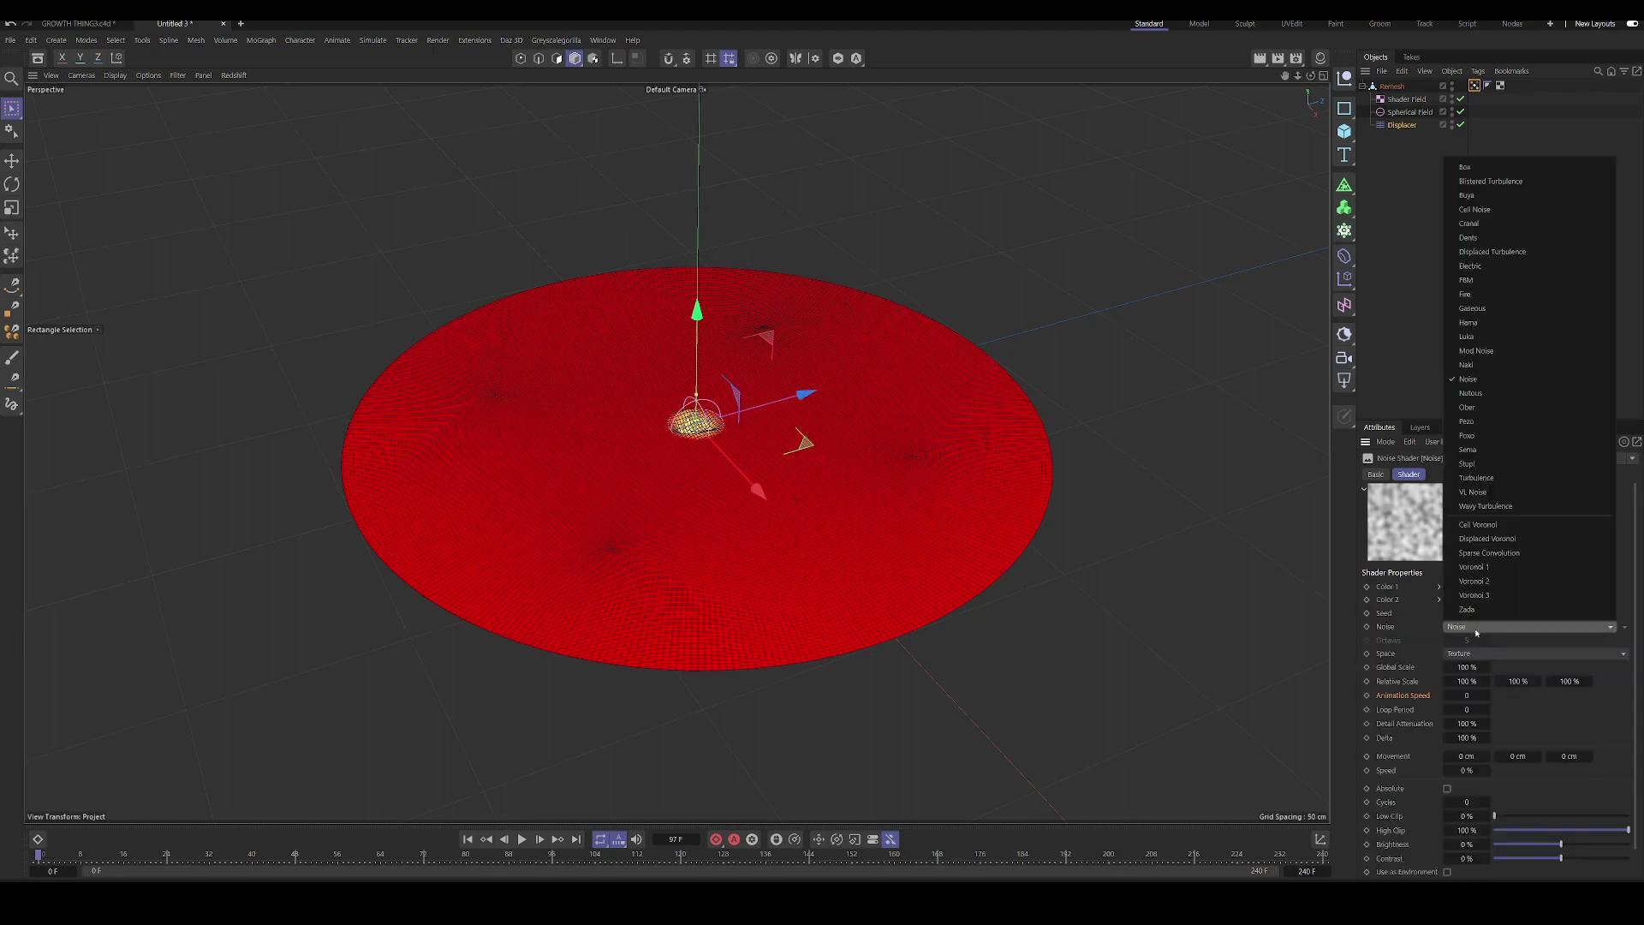
pyautogui.click(1486, 436)
pyautogui.moveTo(1468, 667); pyautogui.dragTo(1520, 665)
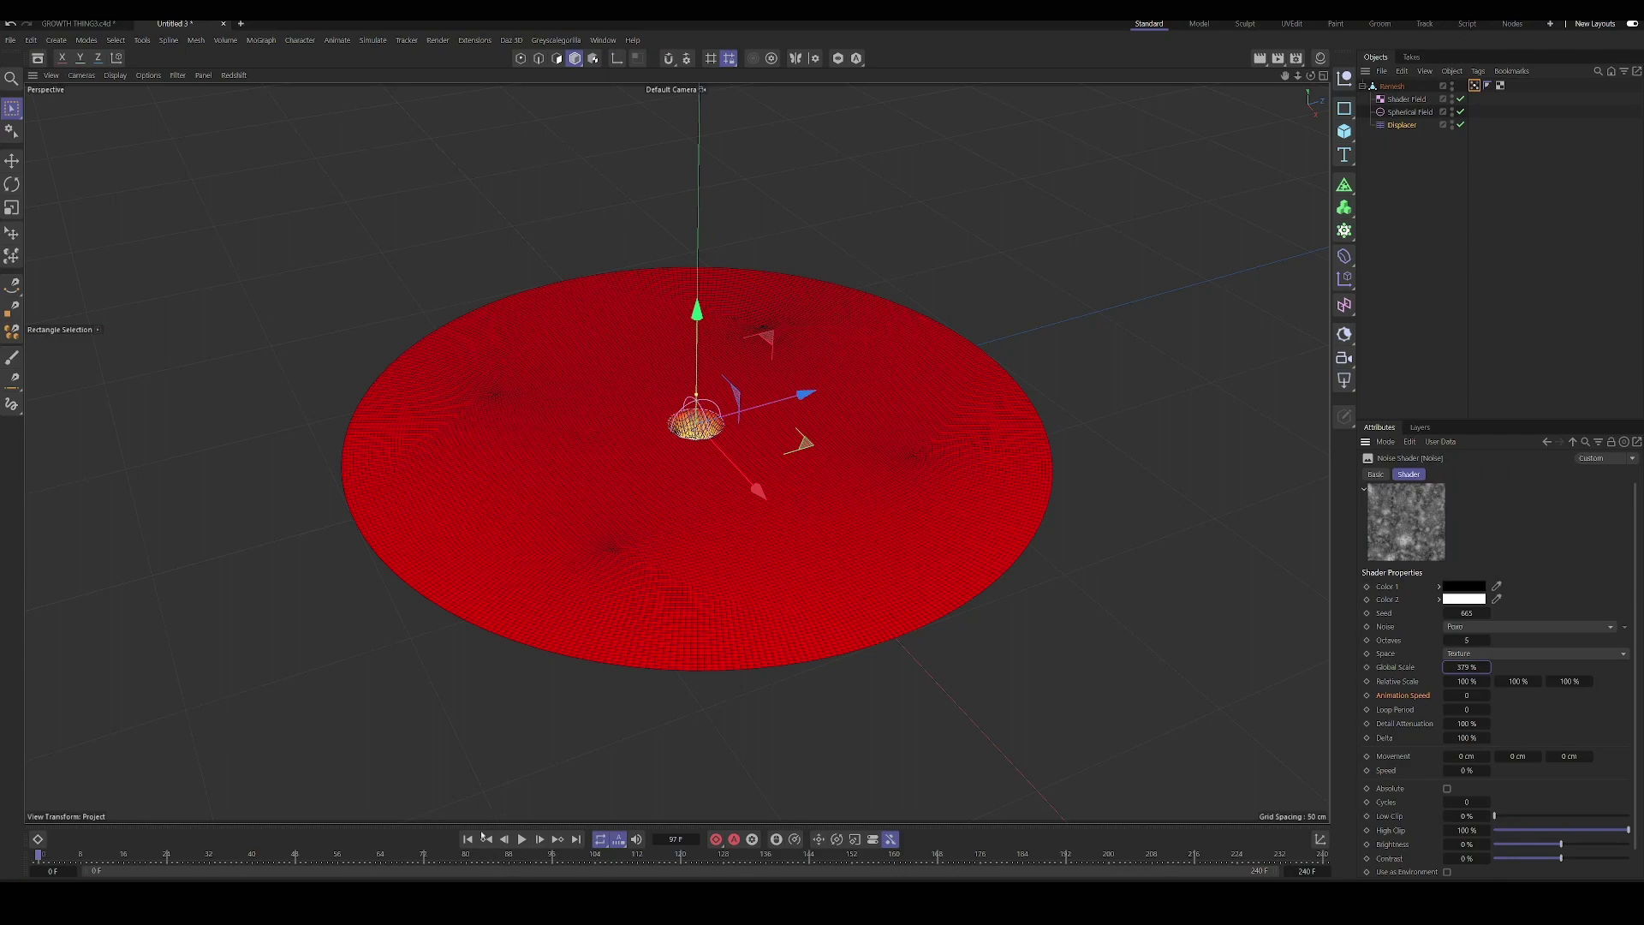
pyautogui.click(520, 839)
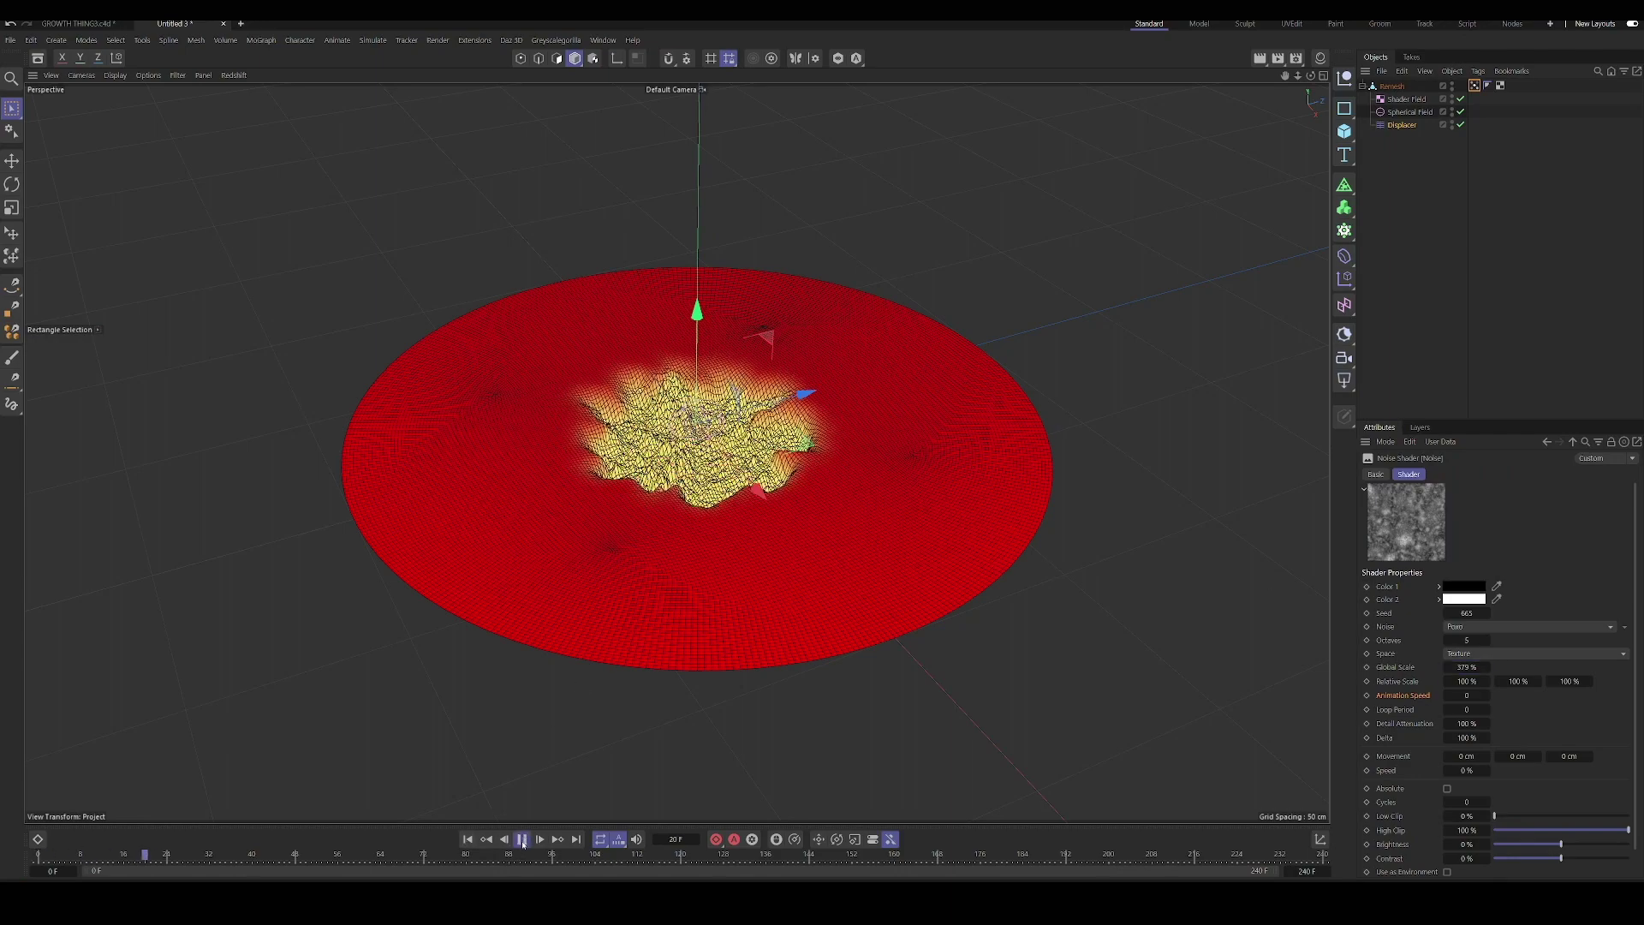
pyautogui.click(468, 840)
# - Try Multiply as the first Noise layer's blend mode and preview the growth
pyautogui.click(1575, 444)
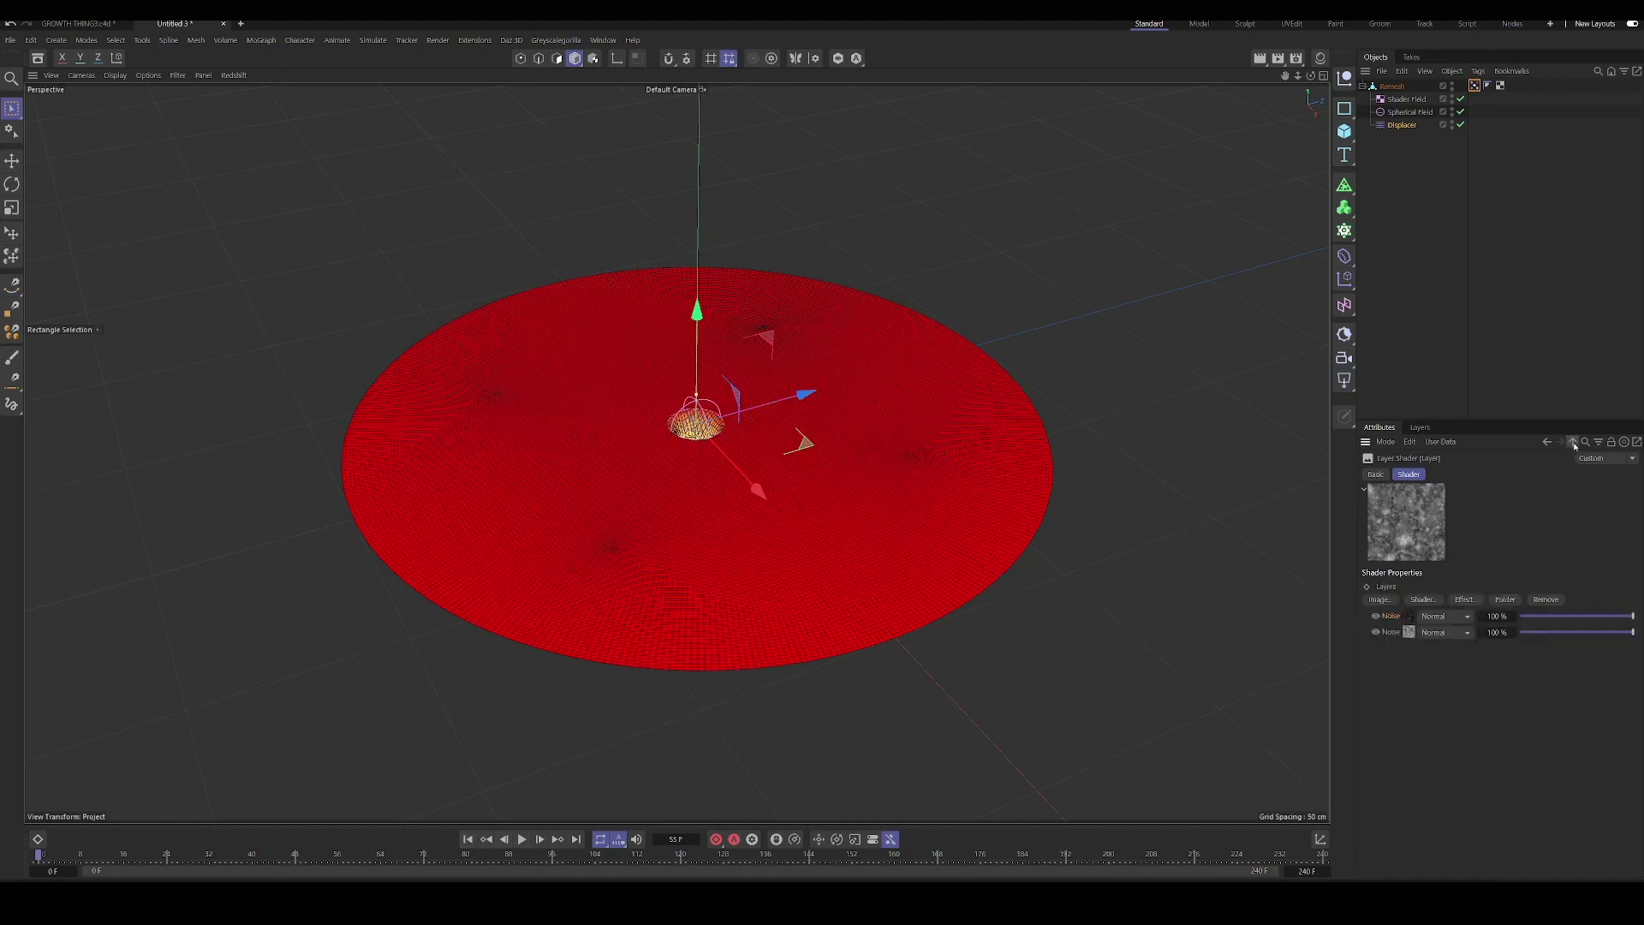
pyautogui.click(1450, 624)
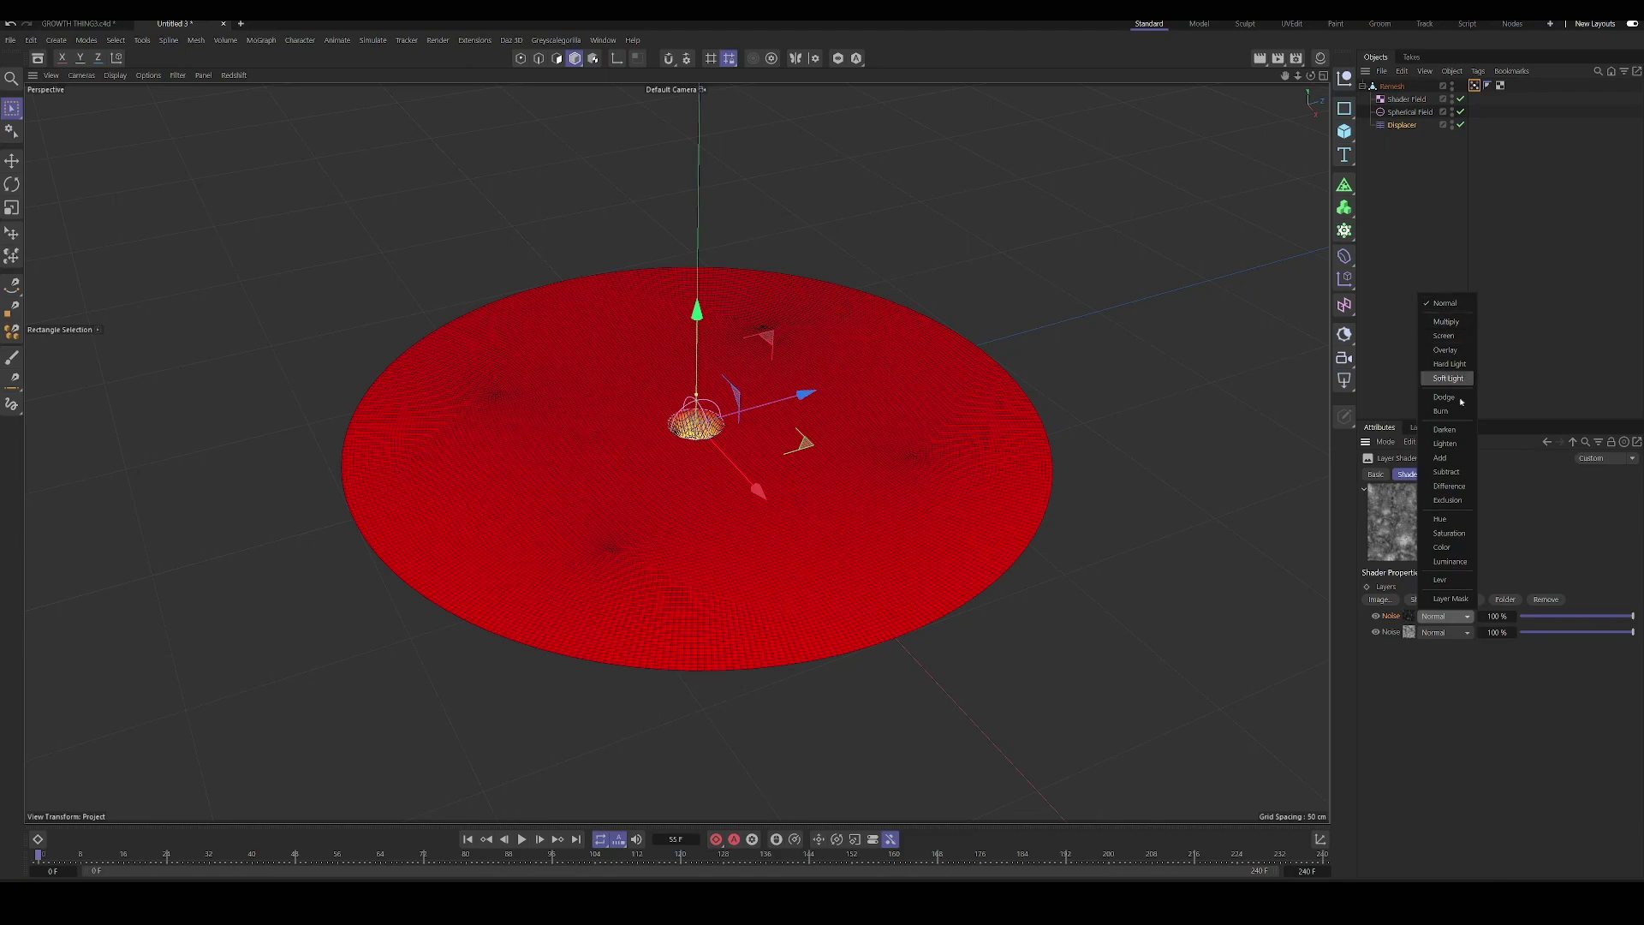
pyautogui.click(1447, 322)
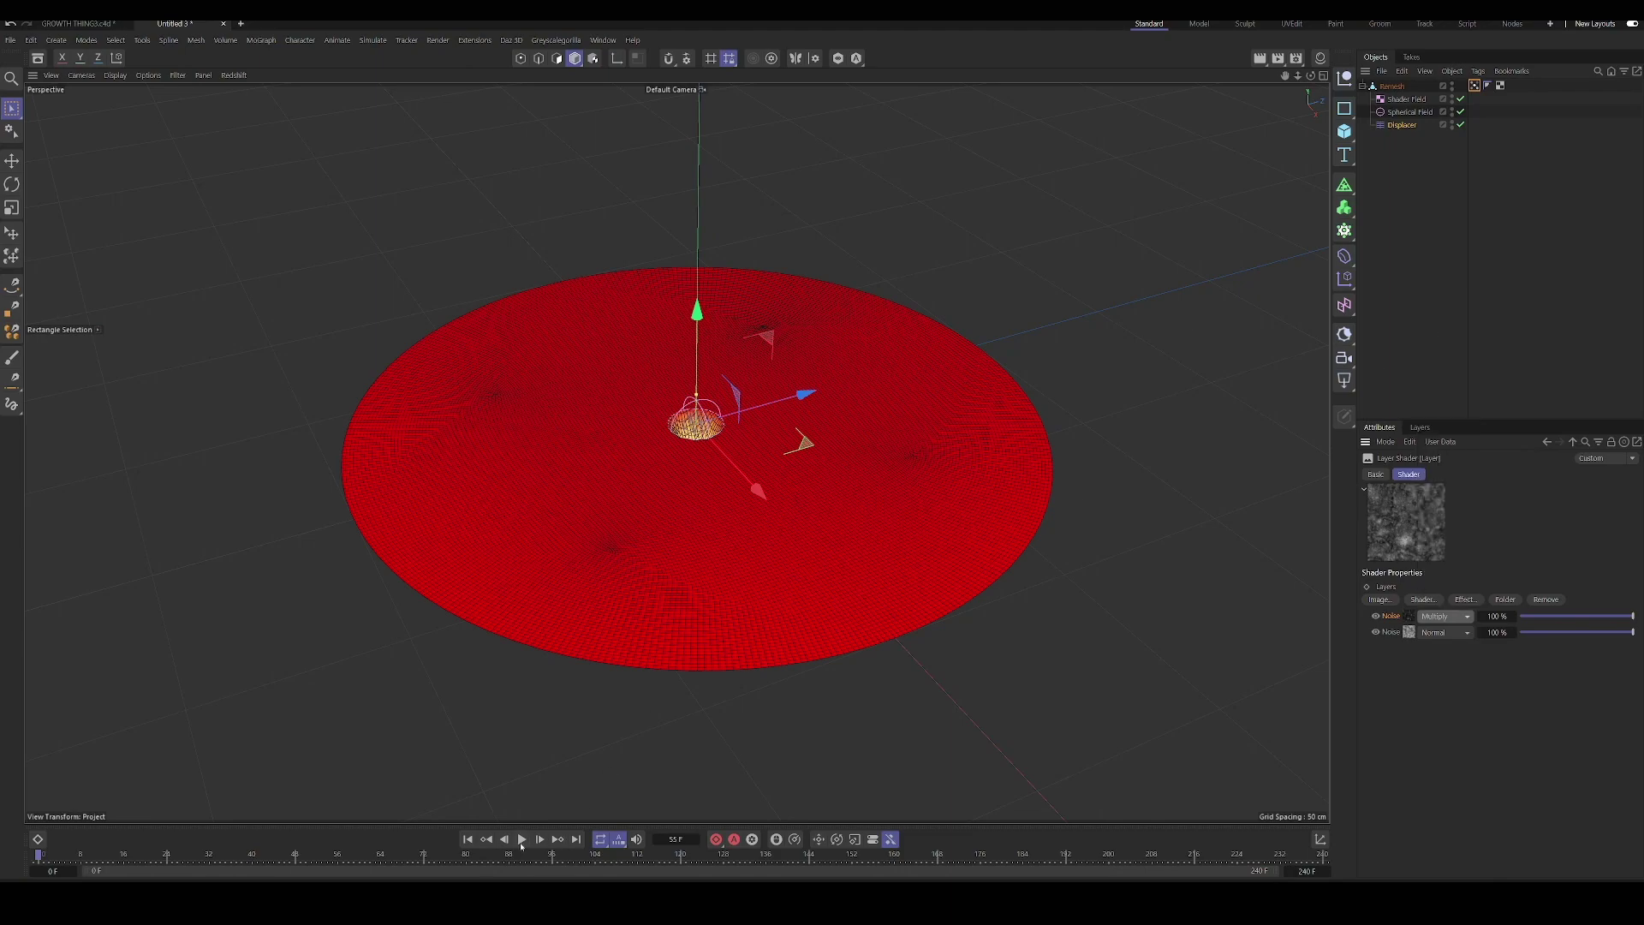
pyautogui.click(522, 841)
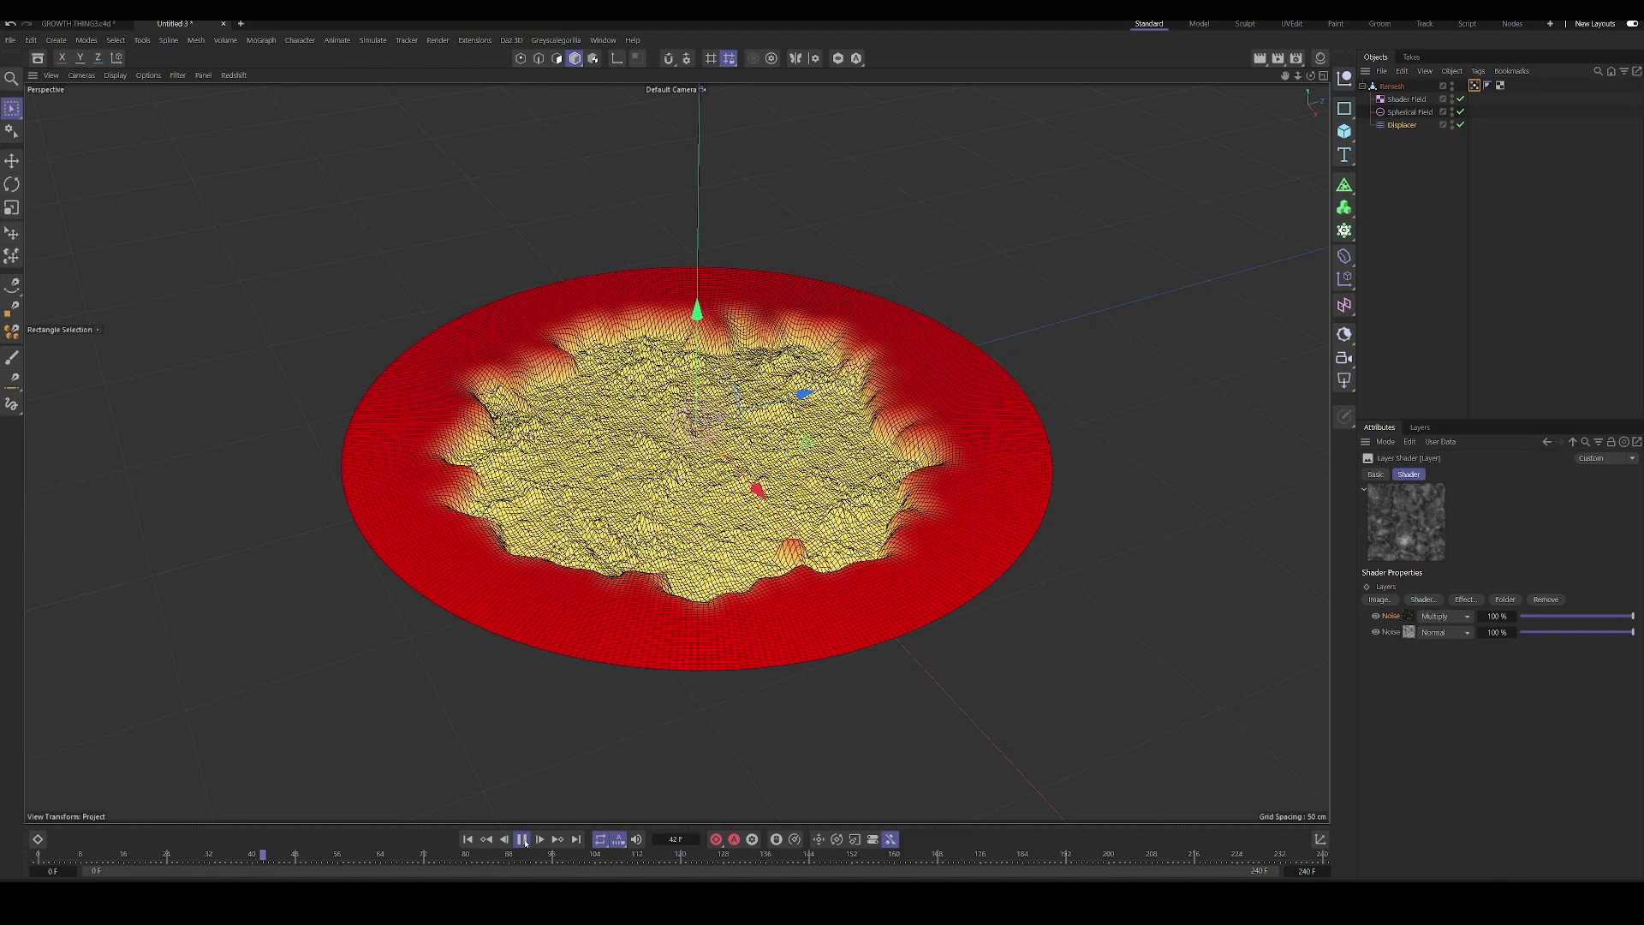
pyautogui.click(521, 840)
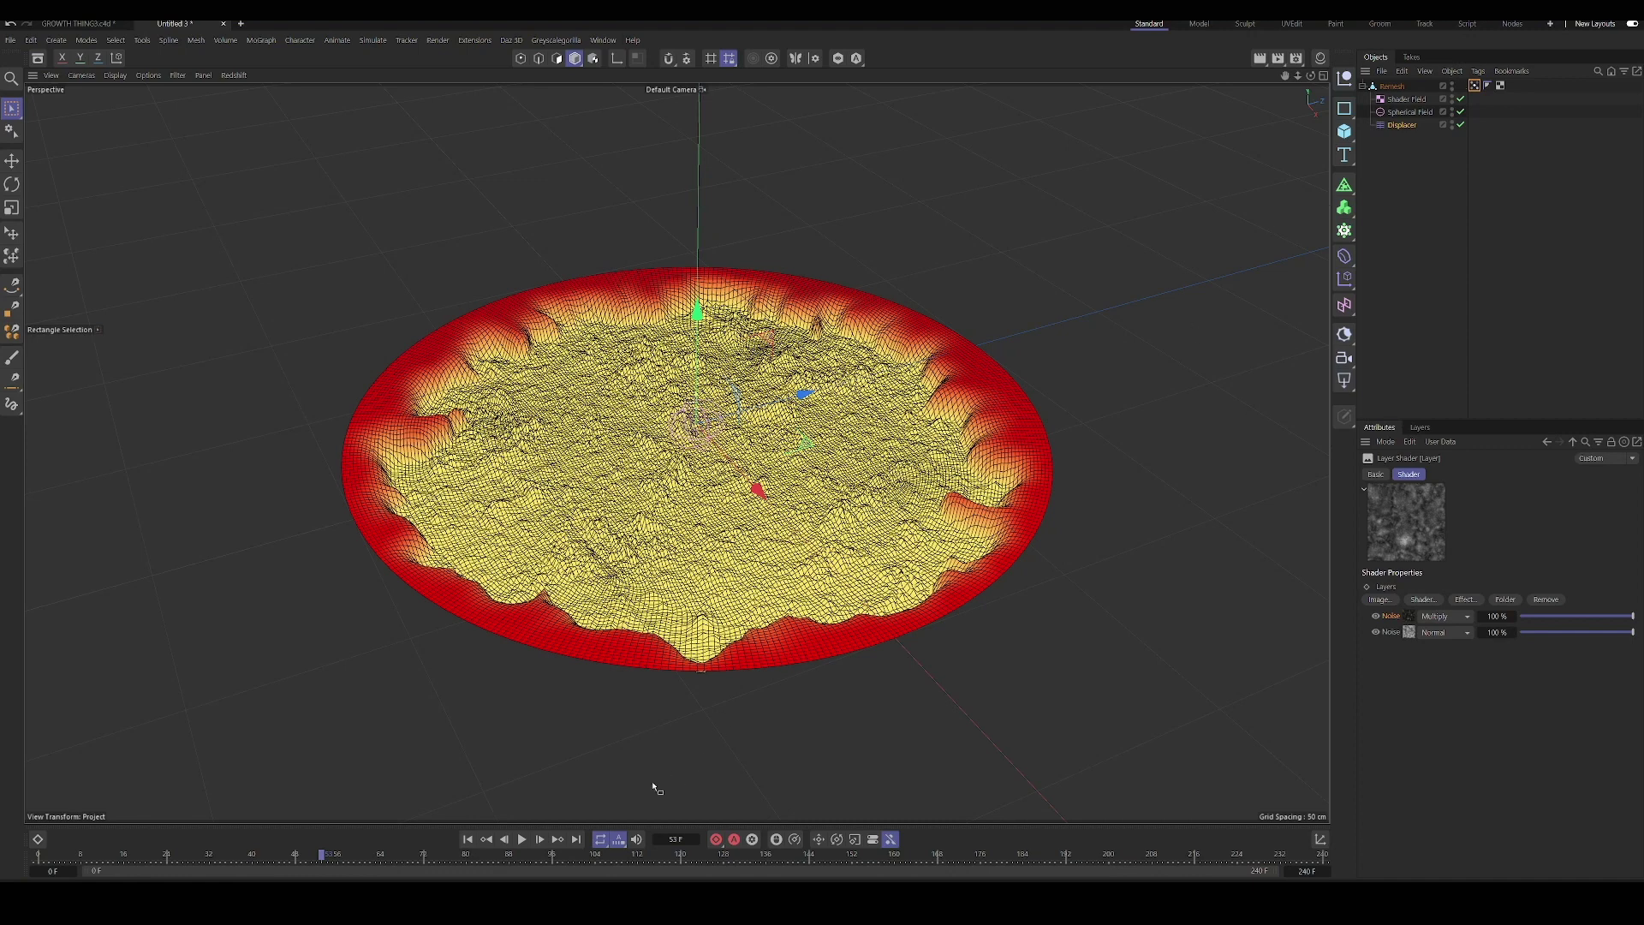
pyautogui.click(467, 839)
# - Change the first Noise layer's blend mode to Overlay and replay the animation
pyautogui.click(1459, 618)
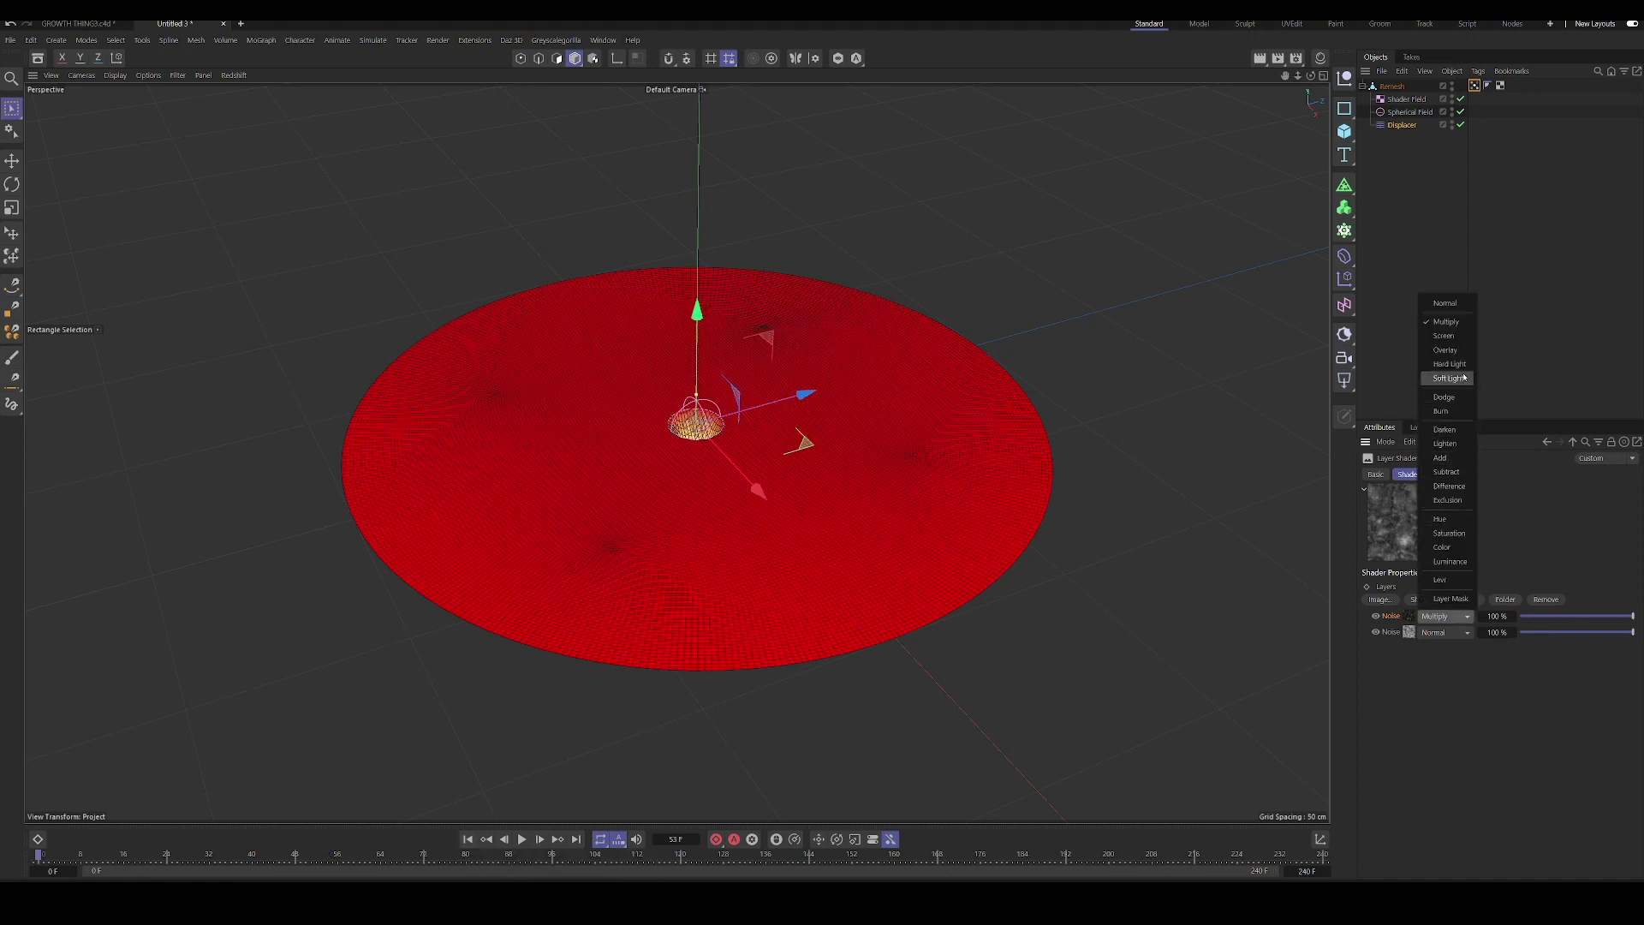
pyautogui.click(1447, 350)
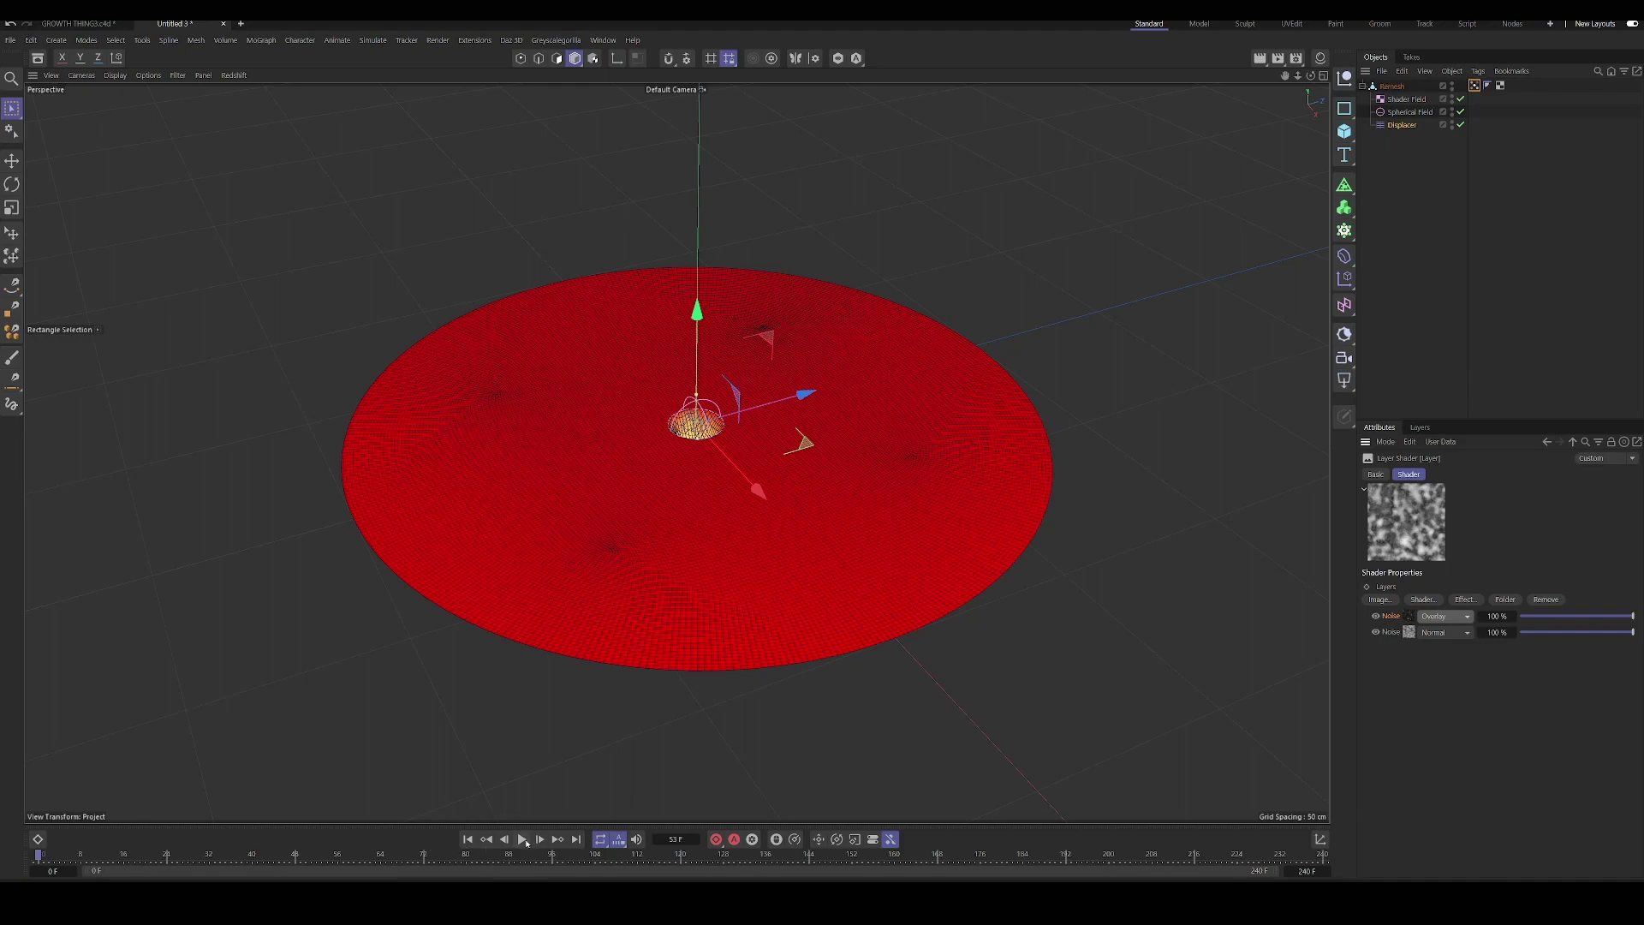
pyautogui.click(522, 839)
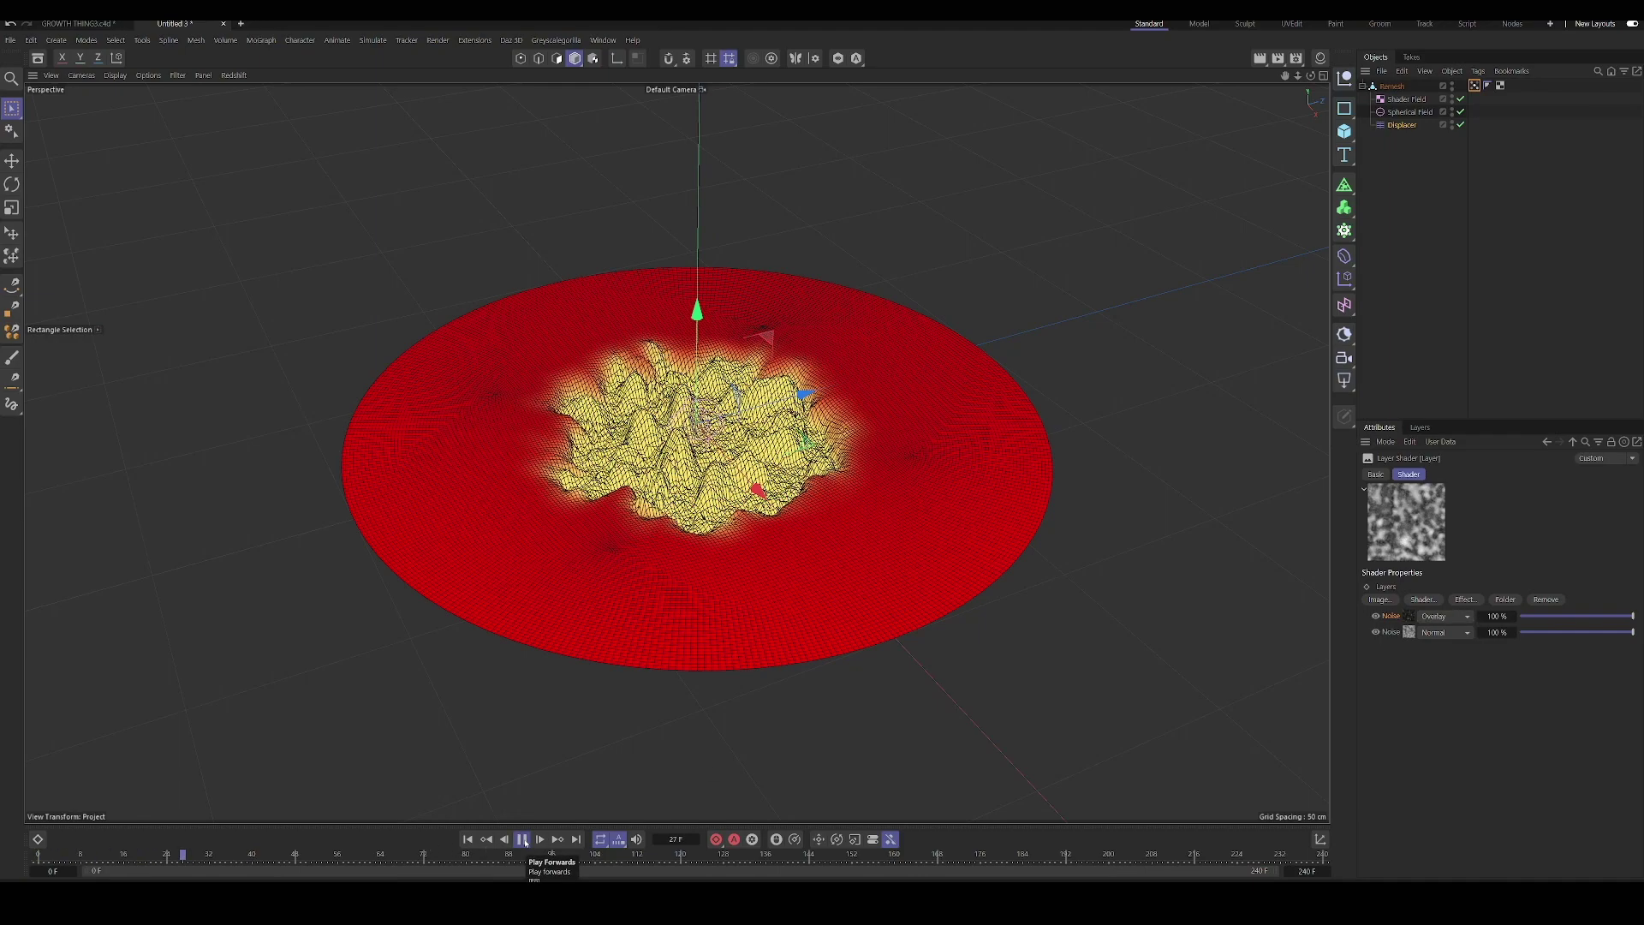
# - Inspect the Poxo noise's Animation Speed setting and preview the noise motion from frame 0
pyautogui.click(522, 839)
pyautogui.click(468, 839)
pyautogui.click(1408, 618)
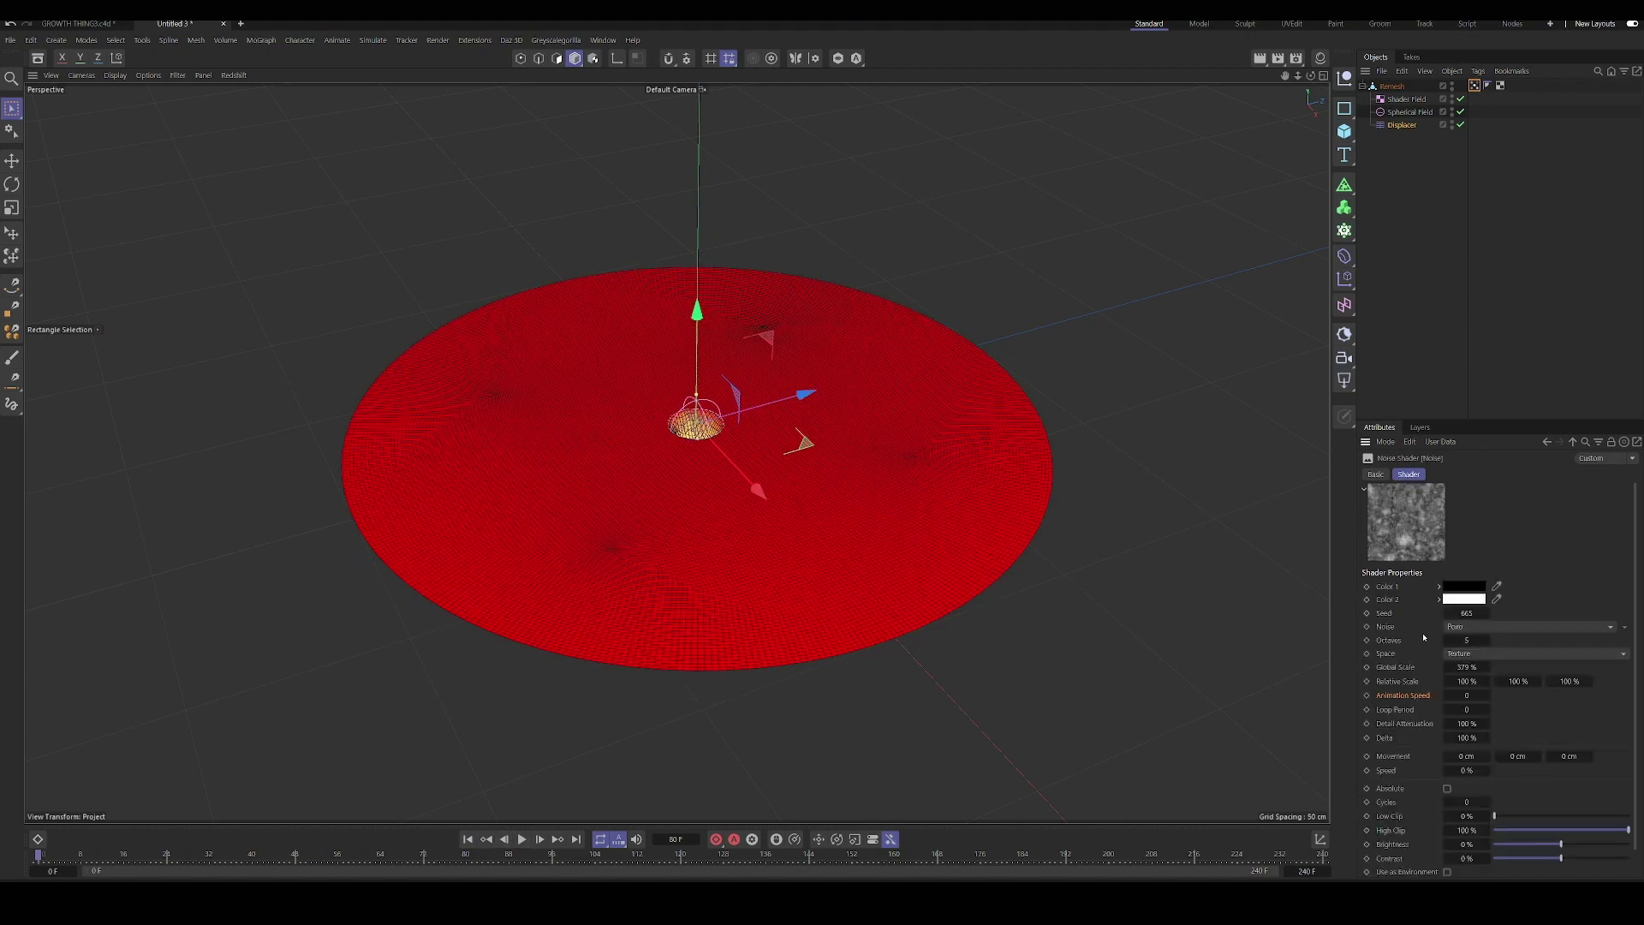
pyautogui.click(1466, 695)
pyautogui.click(521, 839)
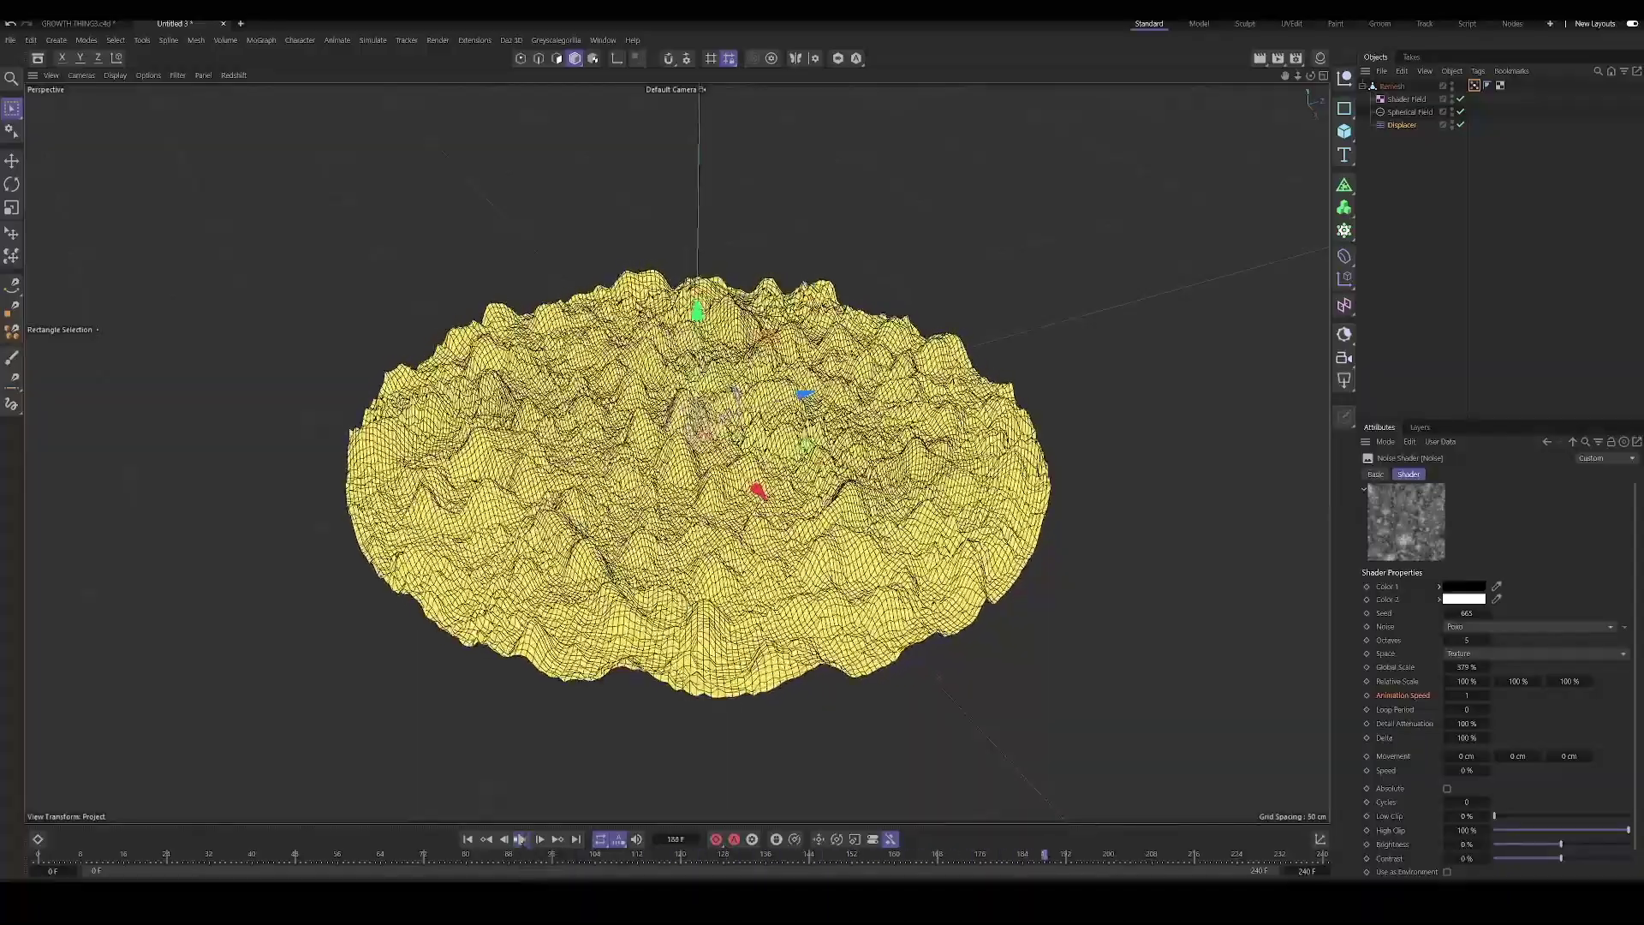
pyautogui.click(521, 840)
pyautogui.click(467, 839)
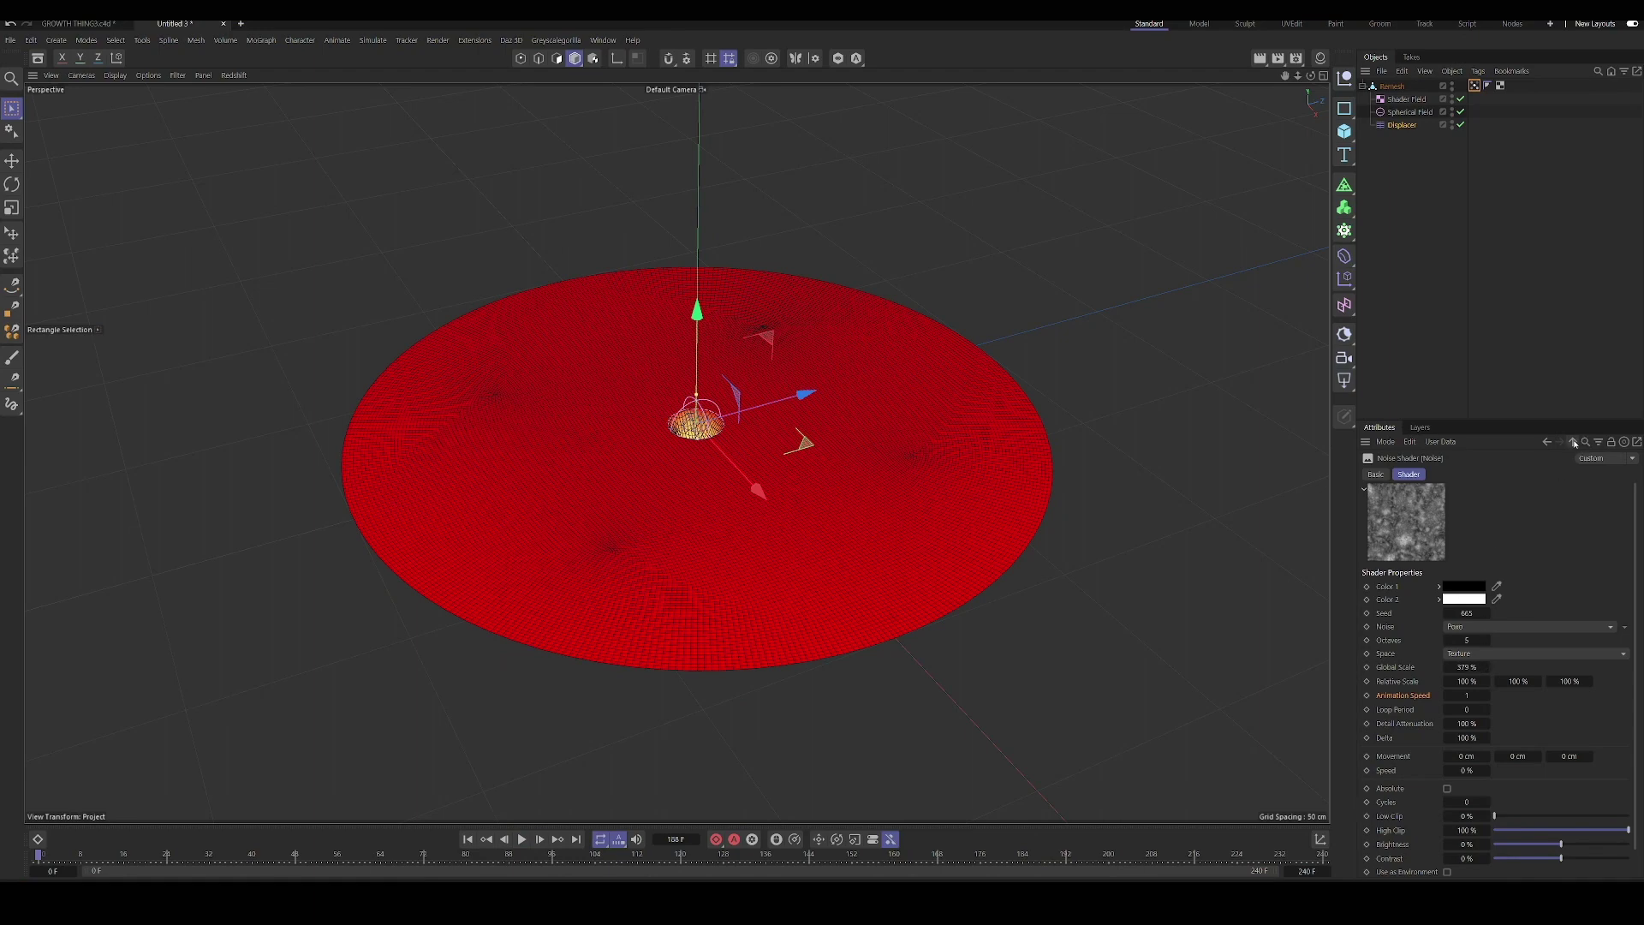
# - Lower the first Noise layer's opacity to 32% and replay the animation
pyautogui.click(1573, 441)
pyautogui.moveTo(1588, 622); pyautogui.dragTo(1555, 623)
pyautogui.click(524, 840)
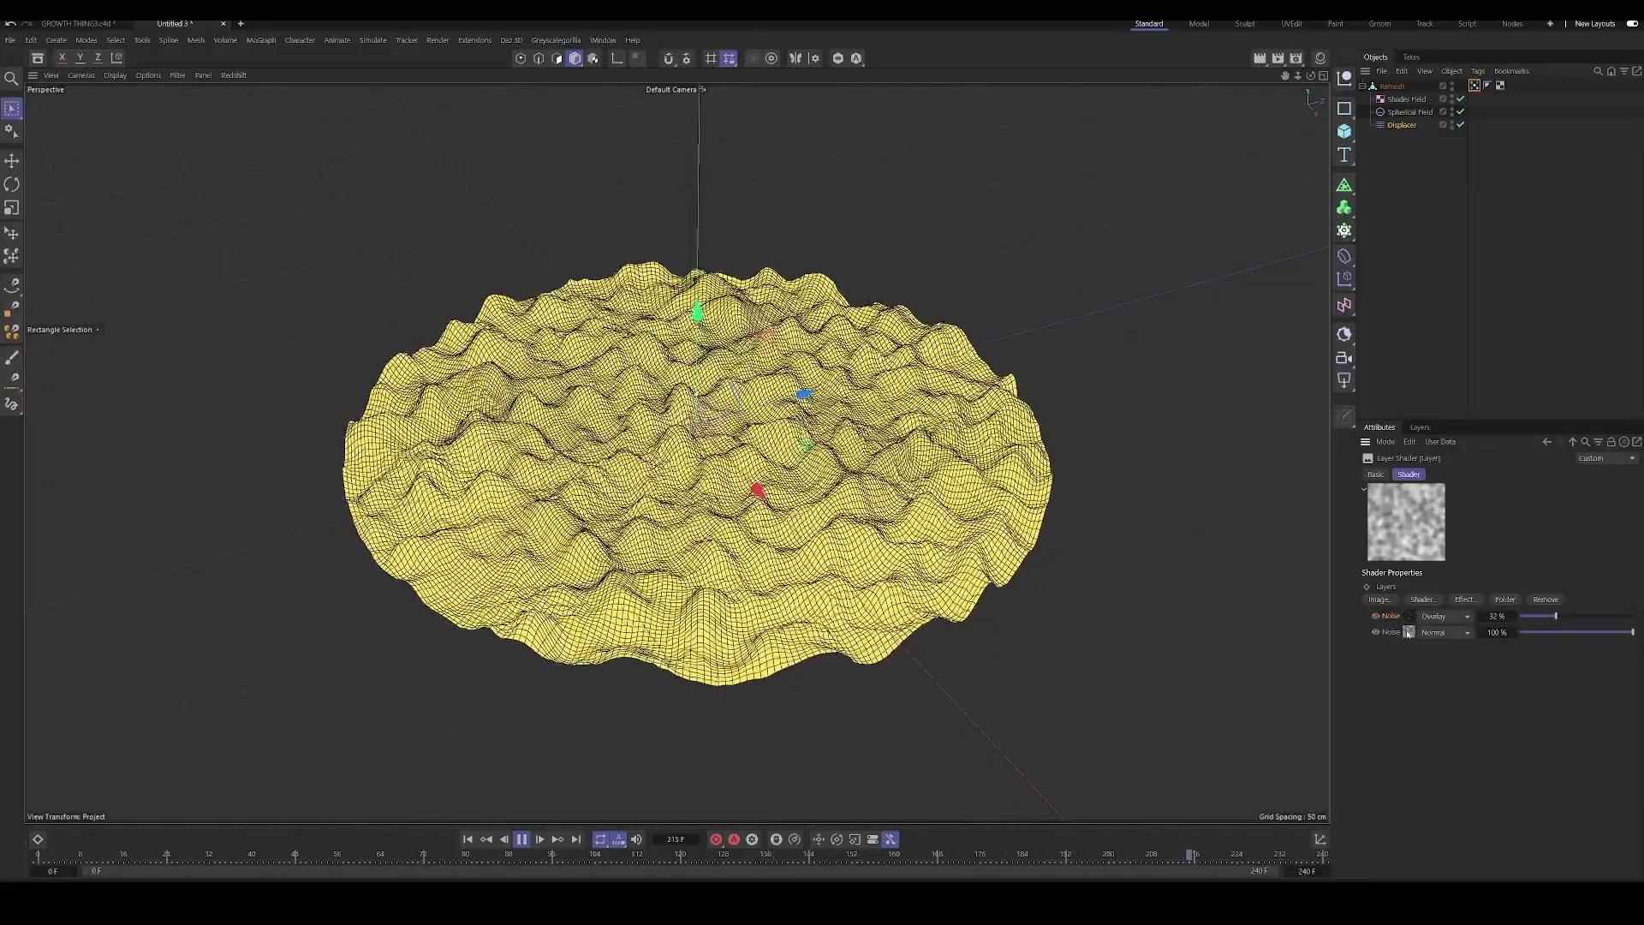
# - Set the Poxo noise's Animation Speed to 1
pyautogui.click(1409, 632)
pyautogui.doubleClick(1471, 695)
pyautogui.write('1')
pyautogui.press('Return')
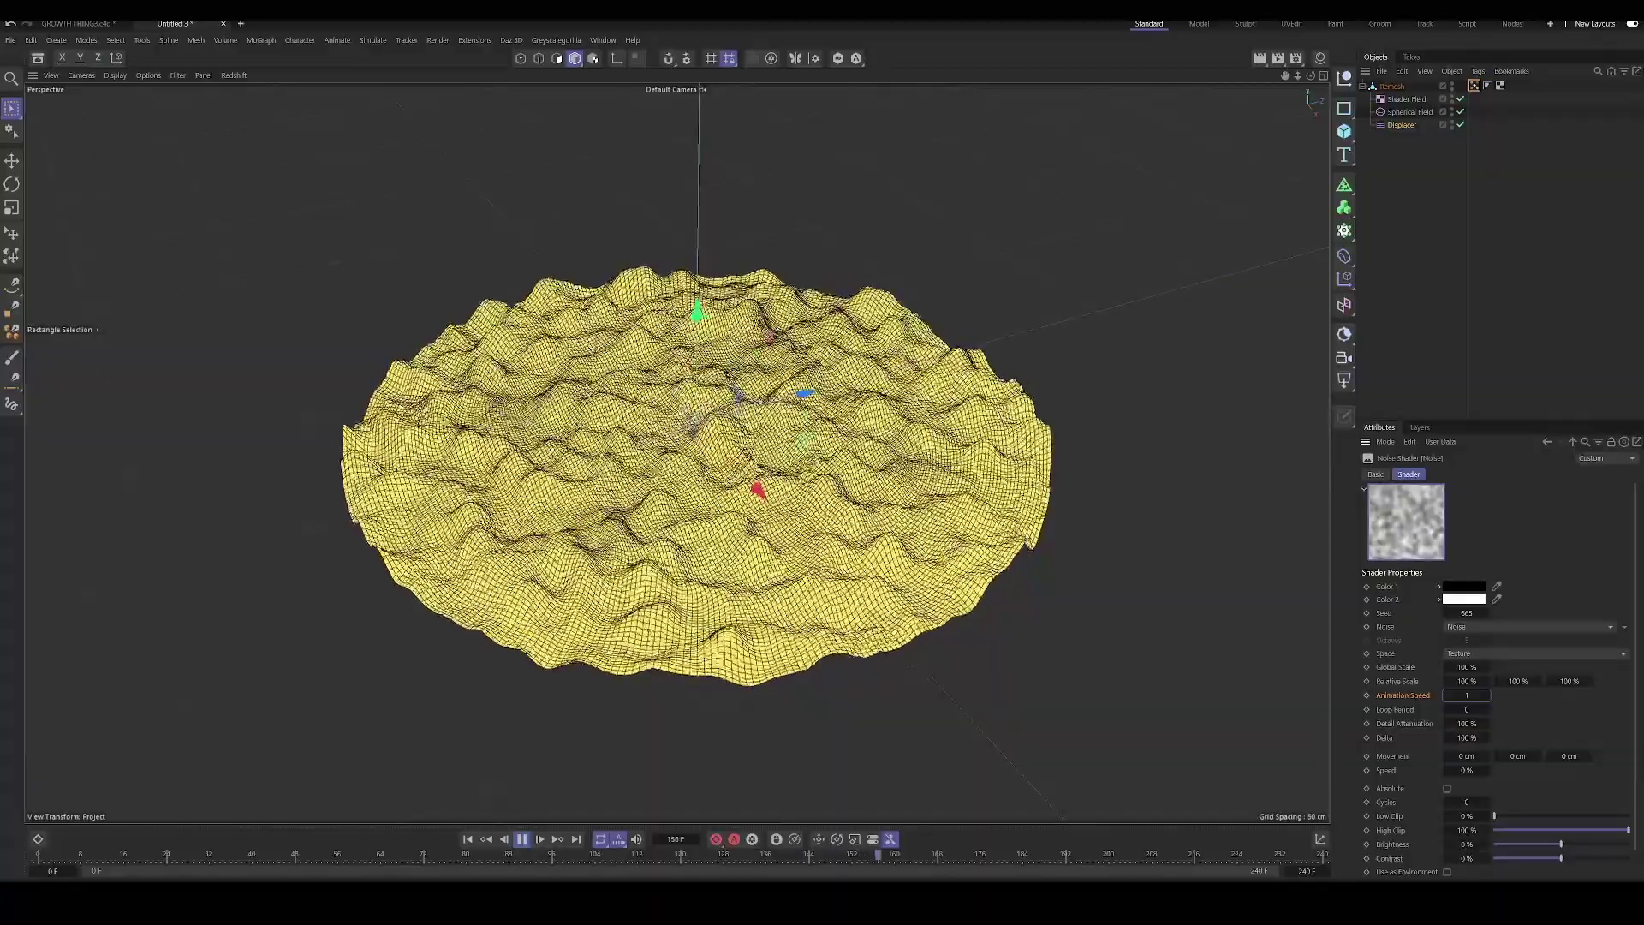
# - Raise the first Noise layer's opacity to 72% and preview the grown mesh from frame 0
pyautogui.click(1573, 442)
pyautogui.moveTo(1573, 618); pyautogui.dragTo(1600, 618)
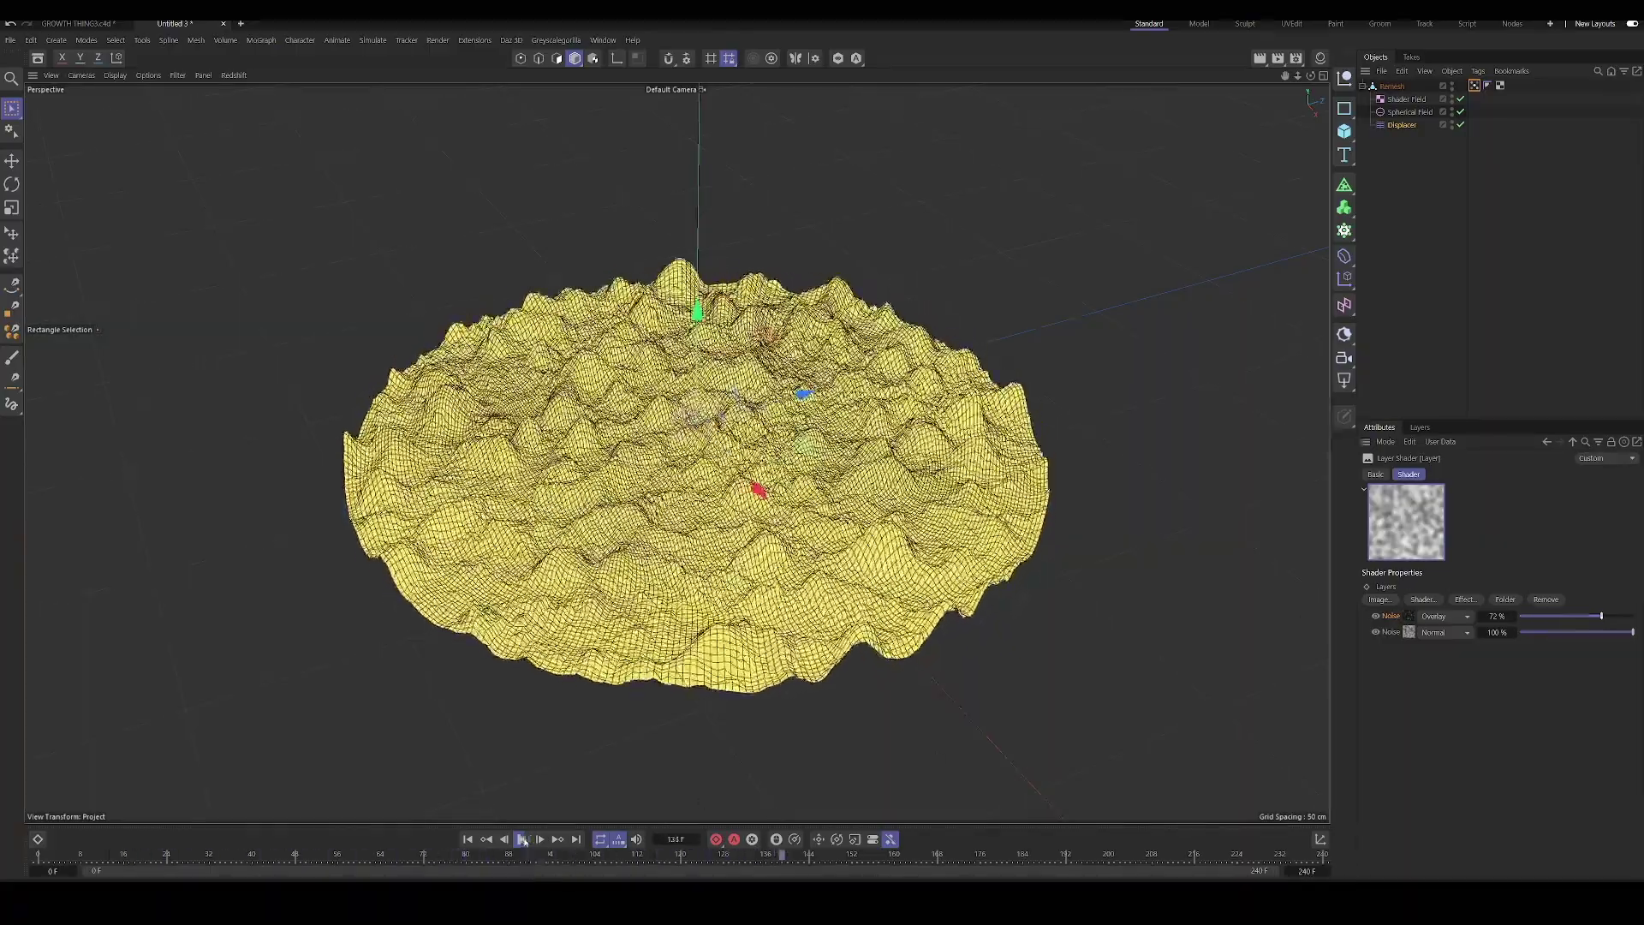
pyautogui.click(469, 840)
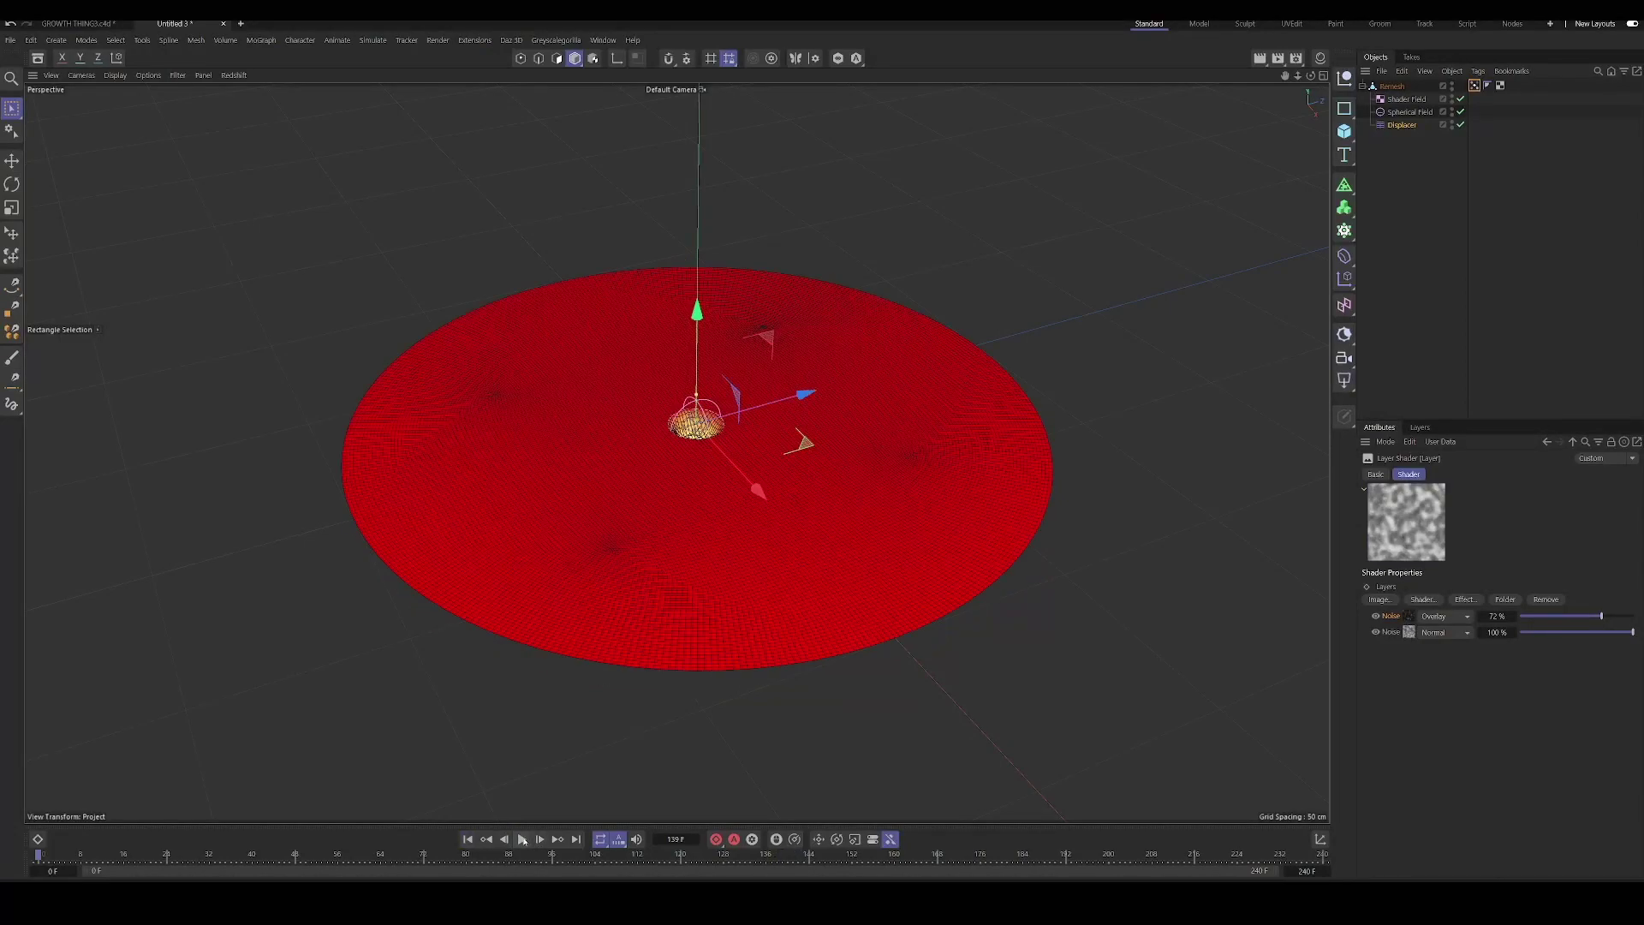
pyautogui.click(522, 840)
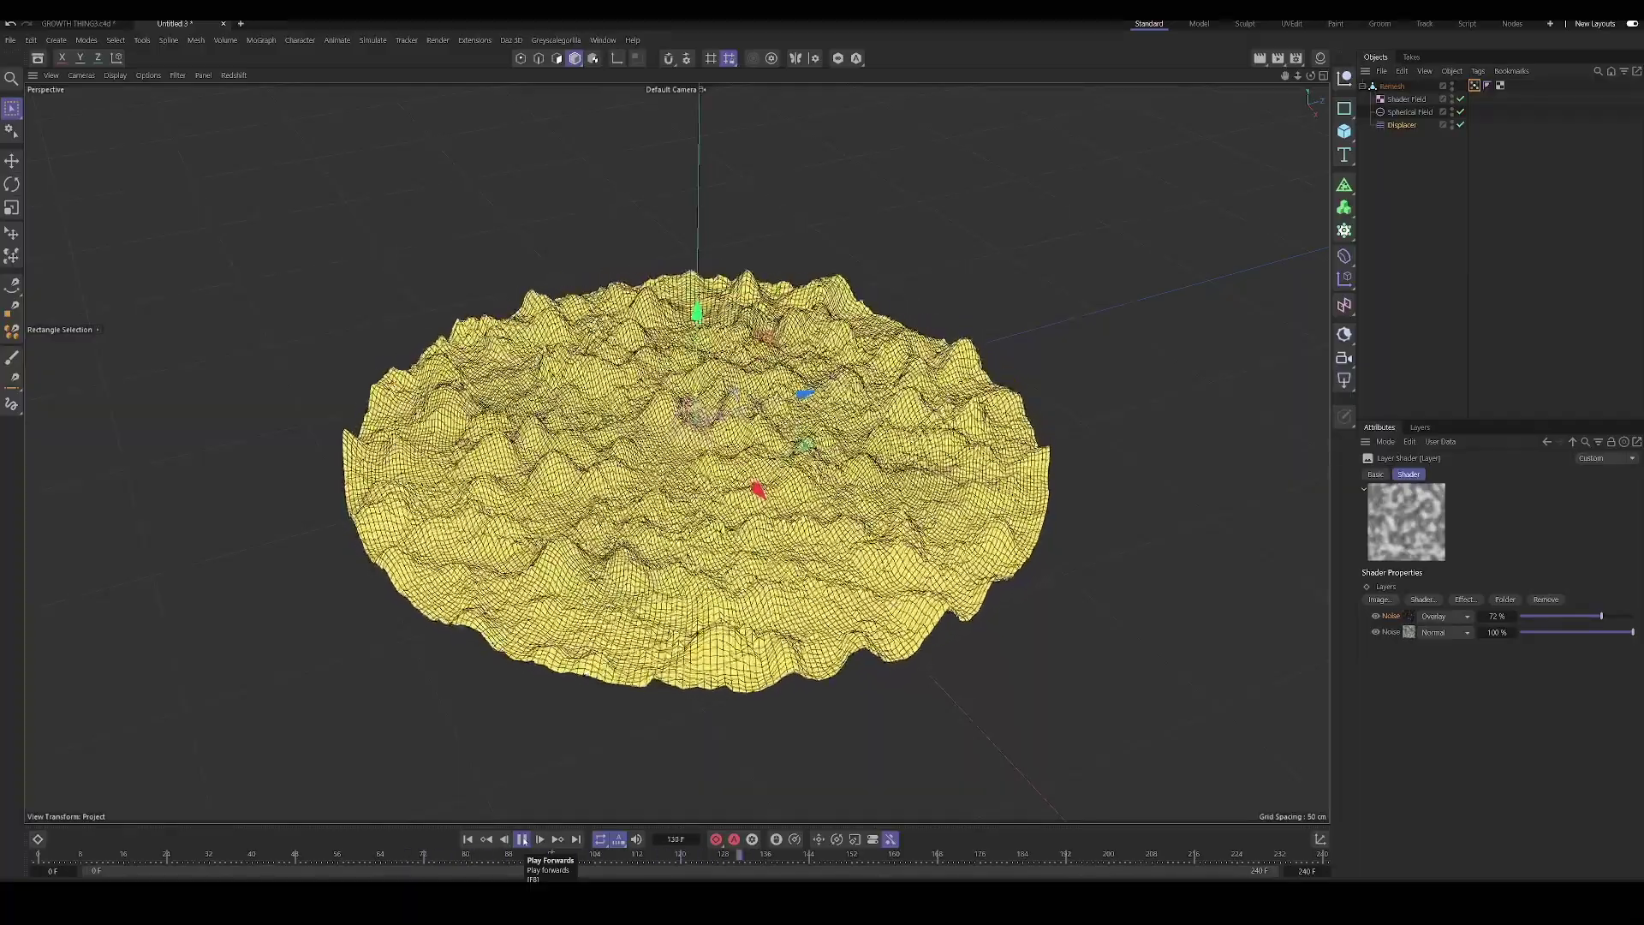
pyautogui.click(523, 840)
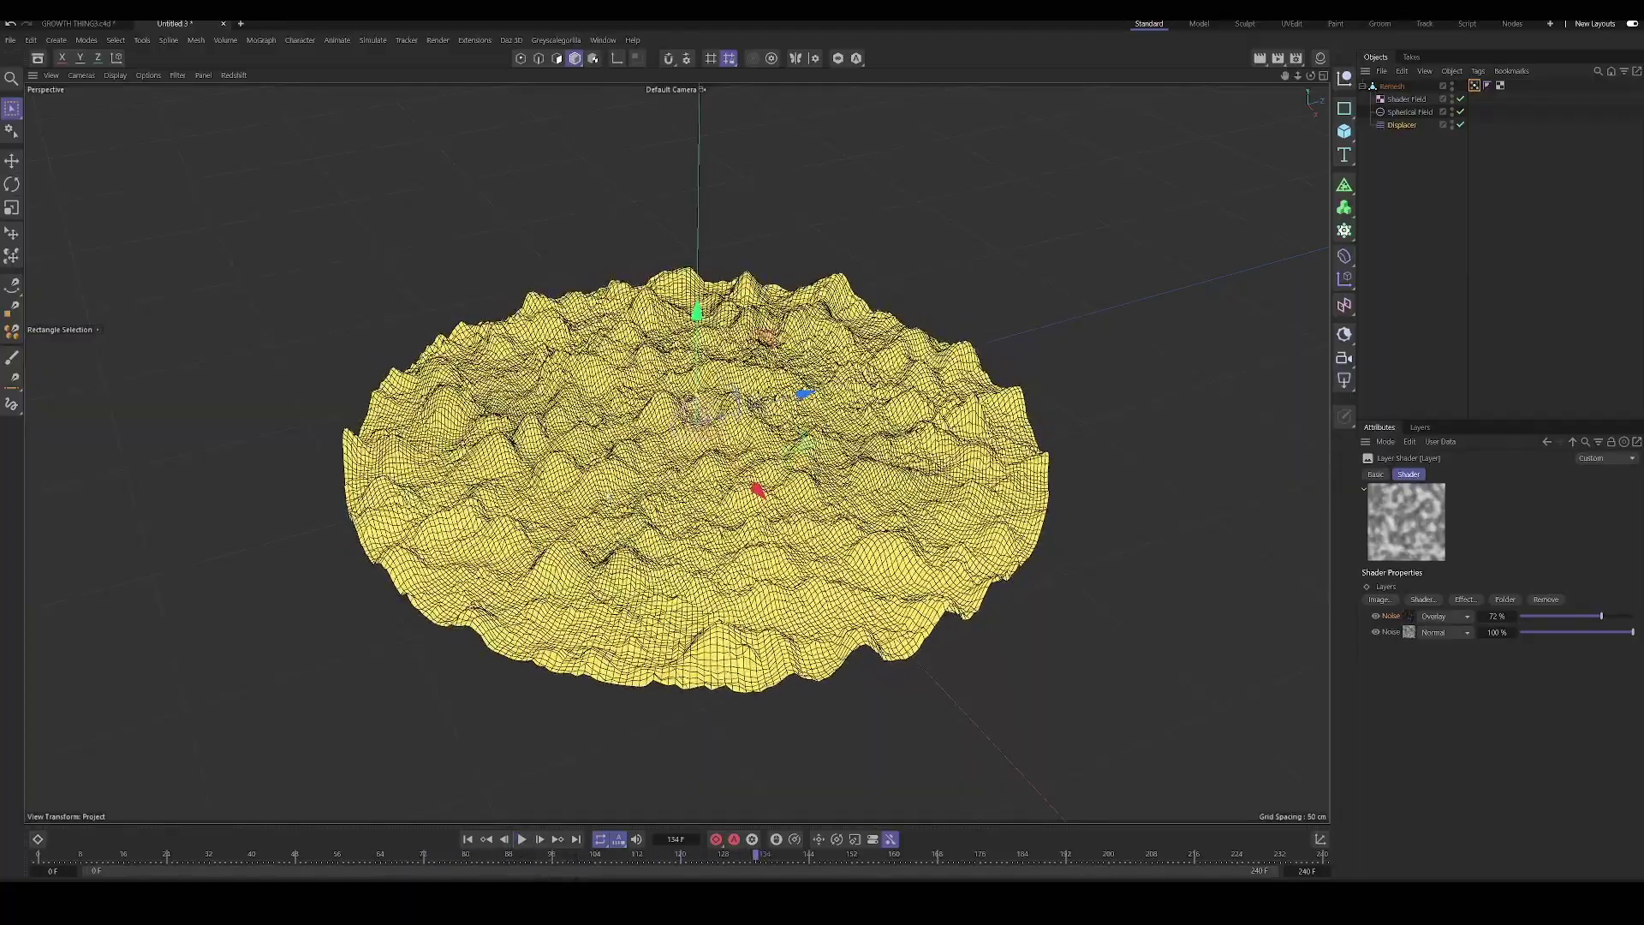